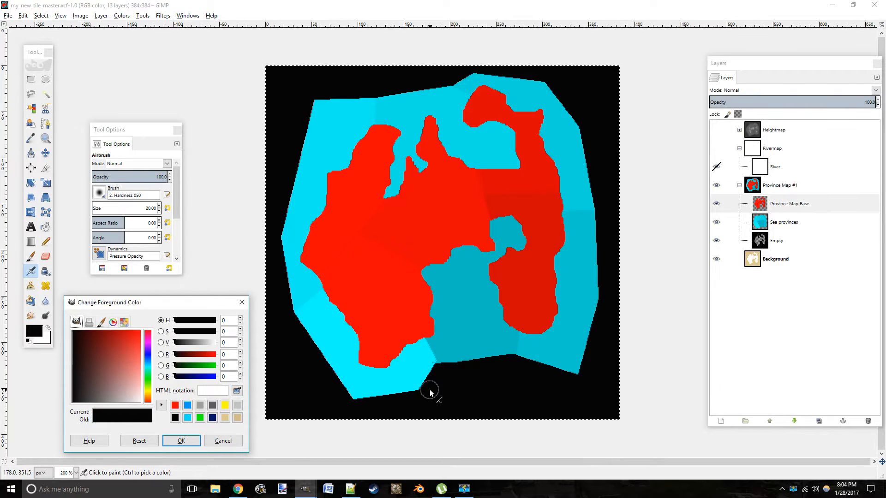
# Step: View the blank my_new_tile_r image, and return to my_new_tile_master.xcf
pyautogui.moveTo(308, 491)
pyautogui.click(328, 448)
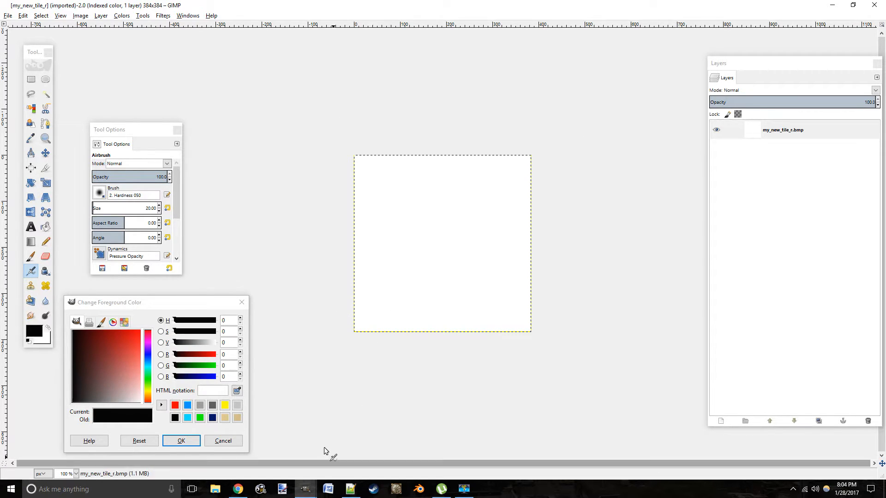
pyautogui.moveTo(305, 489)
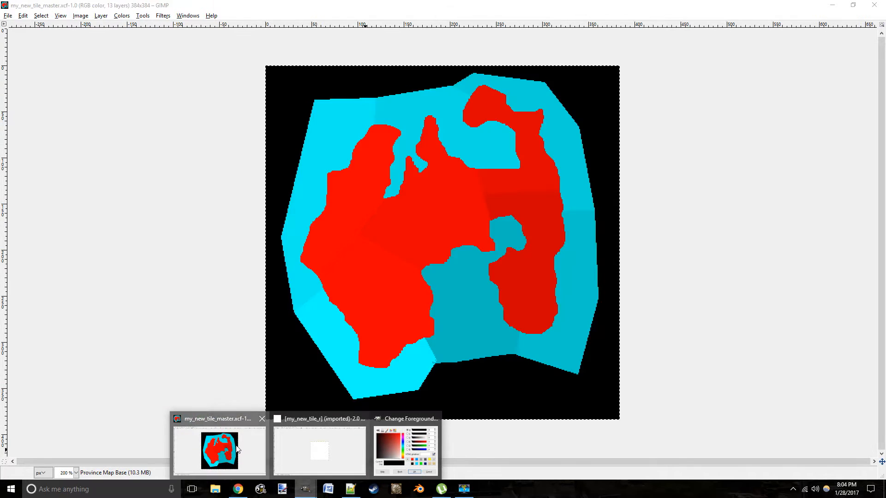
pyautogui.click(233, 448)
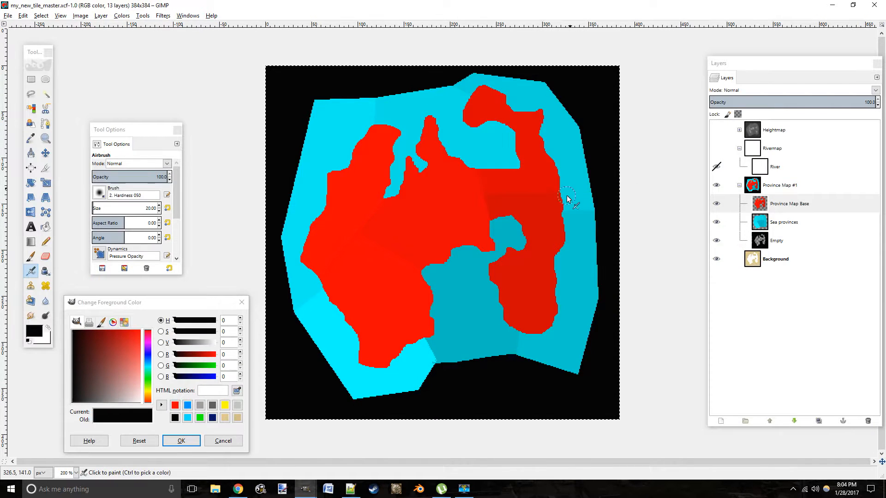
# Step: Show the River layer under Rivermap to view it, and hide it again
pyautogui.click(716, 149)
pyautogui.click(775, 152)
pyautogui.click(767, 173)
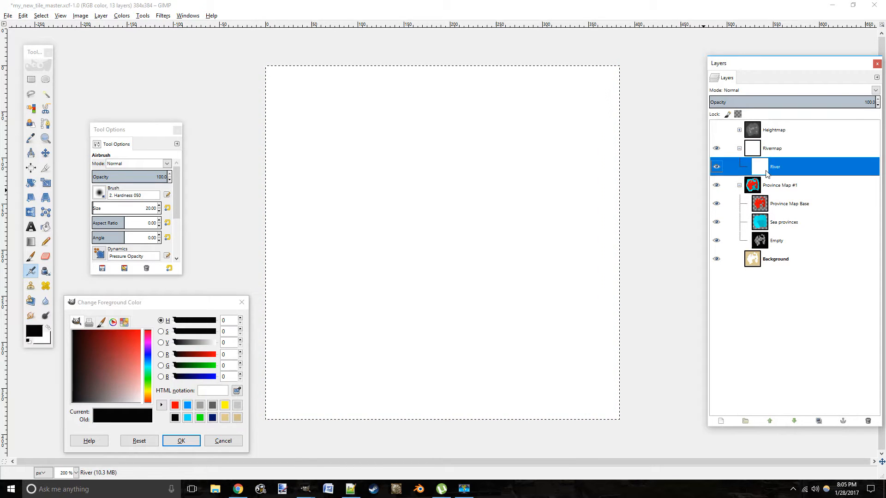
pyautogui.click(720, 152)
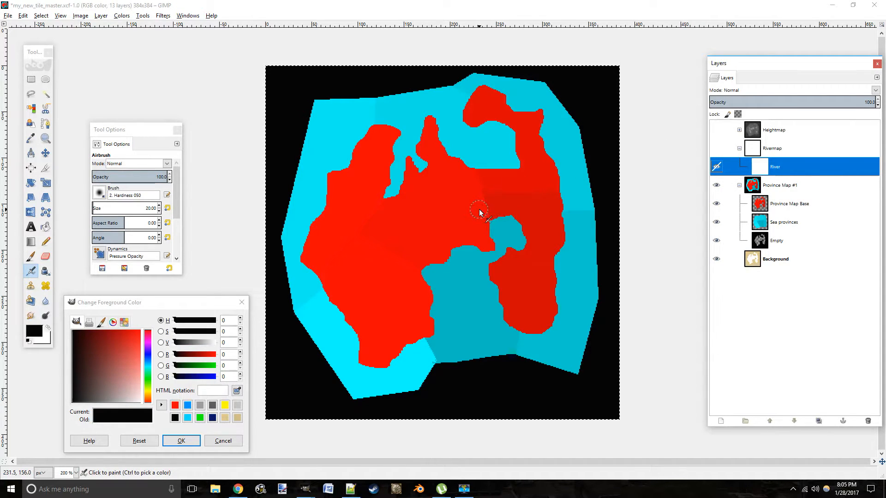
# Step: Switch to the my_new_tile_r image and set the brush to 2. Hardness 100 at size 1
pyautogui.moveTo(305, 488)
pyautogui.click(302, 458)
pyautogui.scroll(3, 446, 233)
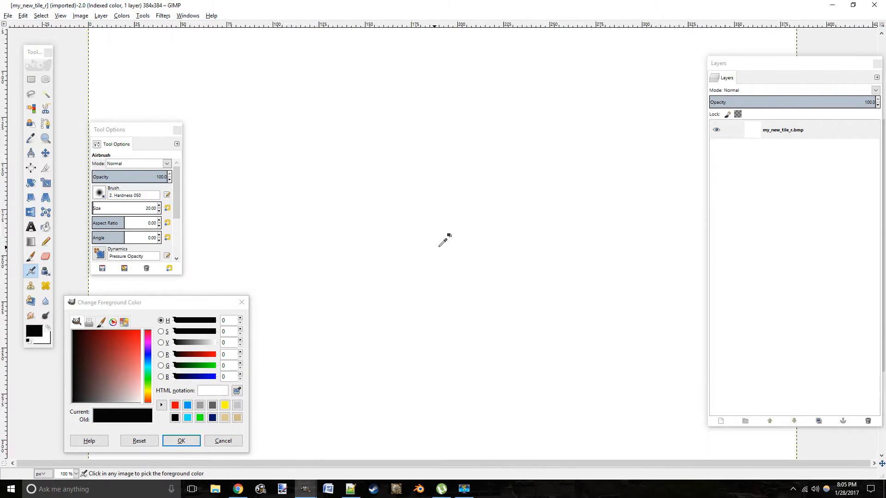
pyautogui.moveTo(410, 254); pyautogui.dragTo(461, 258)
pyautogui.moveTo(130, 212); pyautogui.dragTo(61, 199)
pyautogui.click(99, 193)
pyautogui.click(122, 223)
# Step: Open the Colormap dialog and arrange it with the Tool Options dialog beside the canvas
pyautogui.click(123, 16)
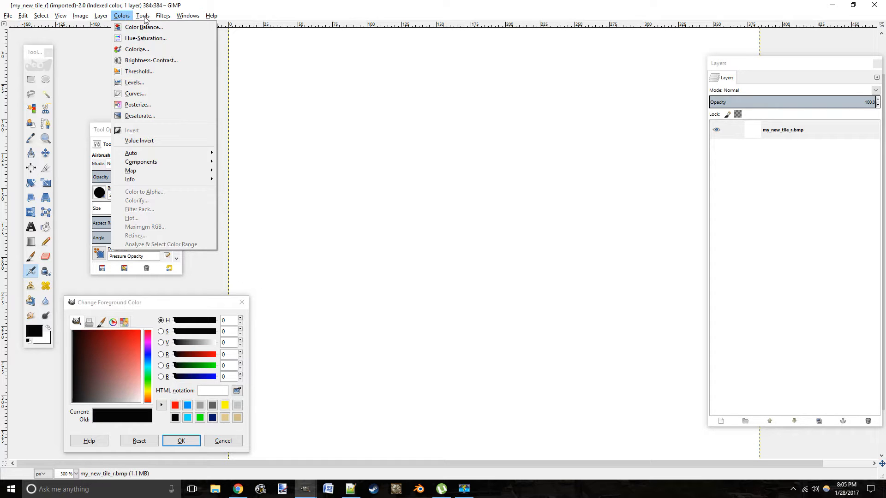
pyautogui.moveTo(144, 20)
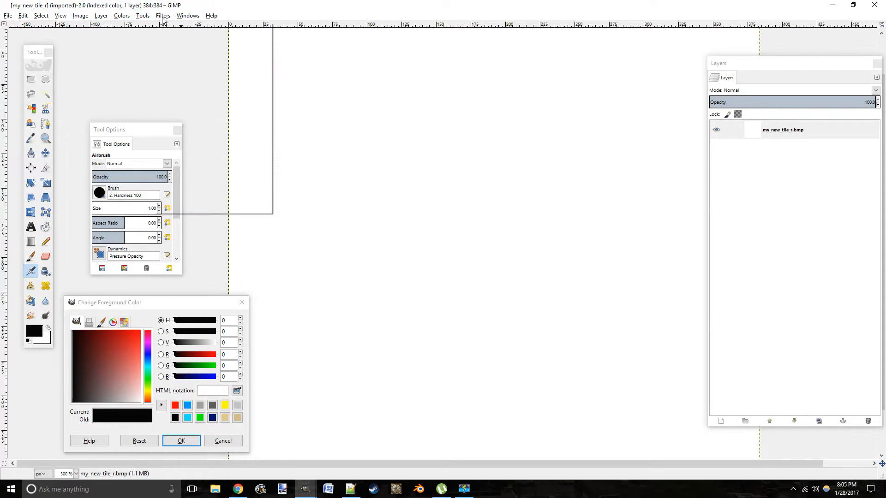
pyautogui.click(188, 15)
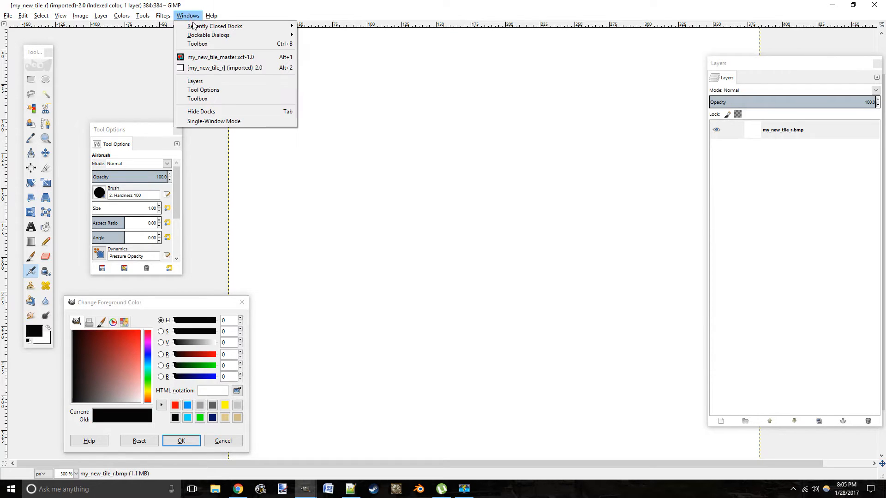
pyautogui.moveTo(205, 37)
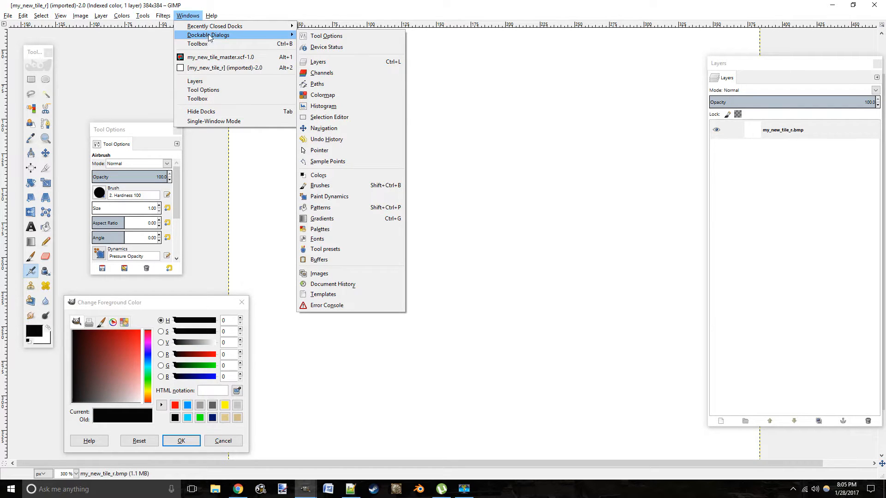
pyautogui.click(333, 96)
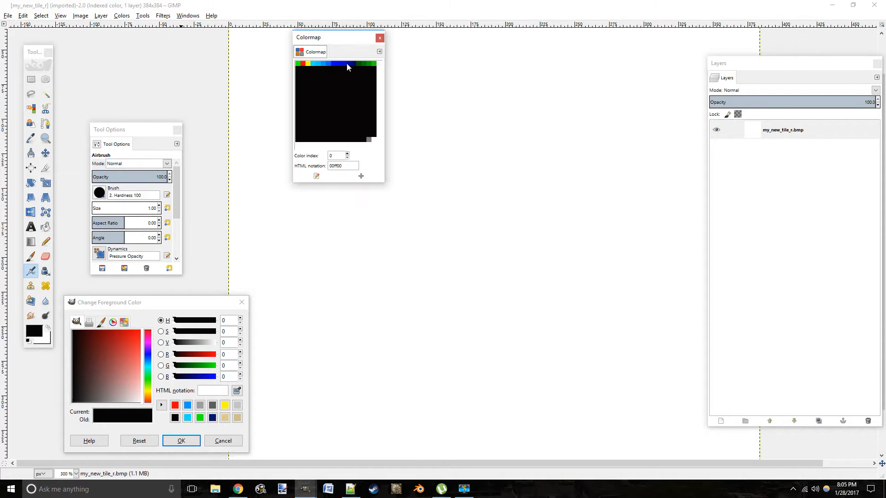
pyautogui.moveTo(336, 39); pyautogui.dragTo(165, 20)
pyautogui.moveTo(105, 132); pyautogui.dragTo(78, 146)
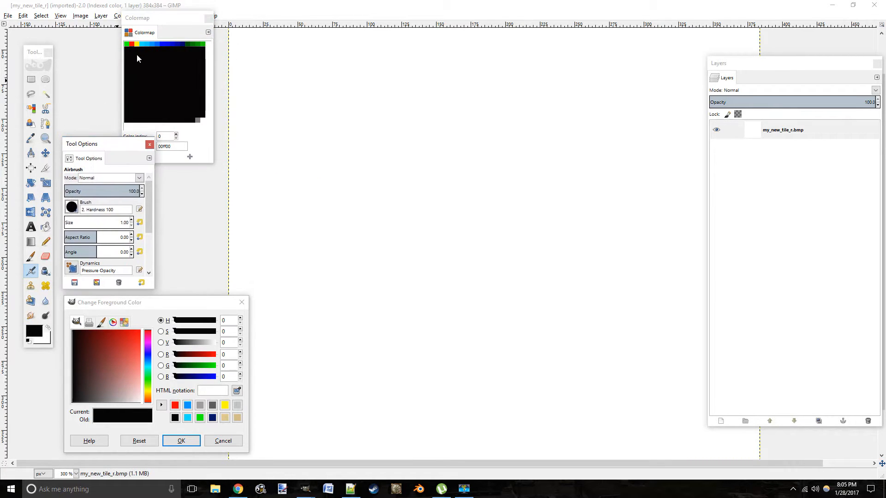
pyautogui.moveTo(168, 22); pyautogui.dragTo(170, 16)
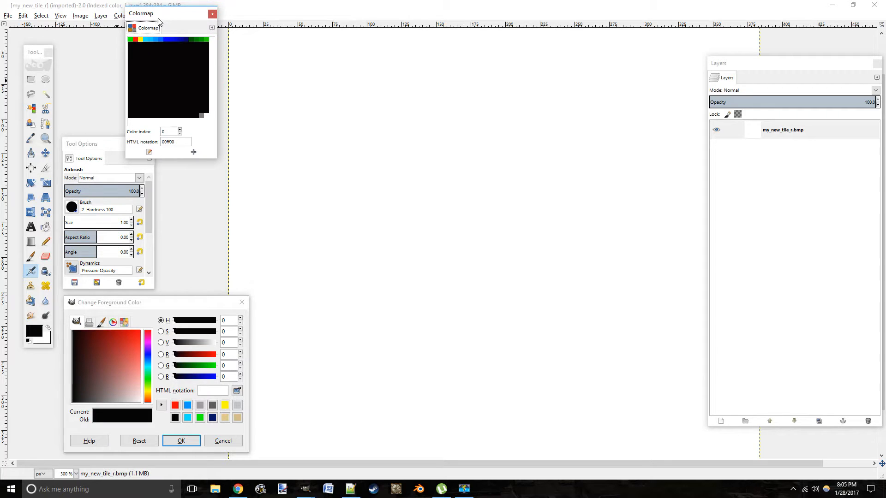
# Step: Use the Pencil tool to paint a single river source pixel in green 00ff00 at about 157, 179
pyautogui.moveTo(348, 241); pyautogui.dragTo(301, 224)
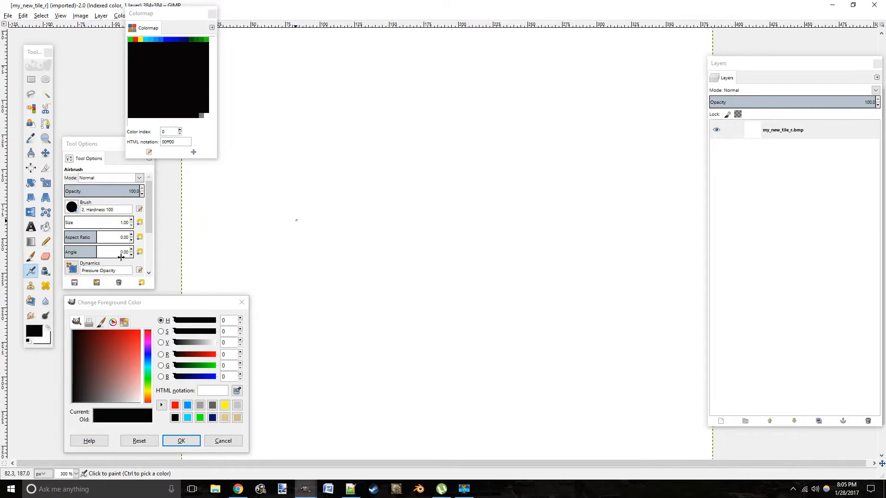
pyautogui.click(45, 243)
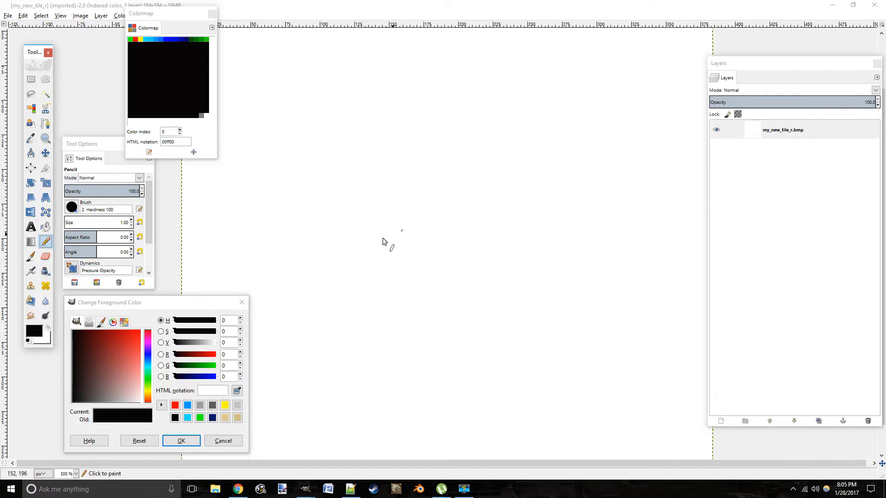
pyautogui.scroll(4, 386, 241)
pyautogui.scroll(-3, 383, 238)
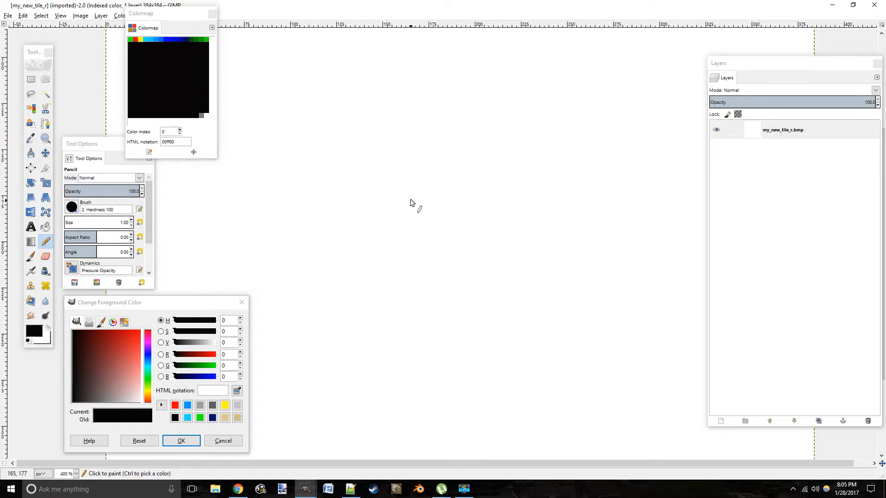
pyautogui.scroll(1, 409, 202)
pyautogui.scroll(3, 409, 202)
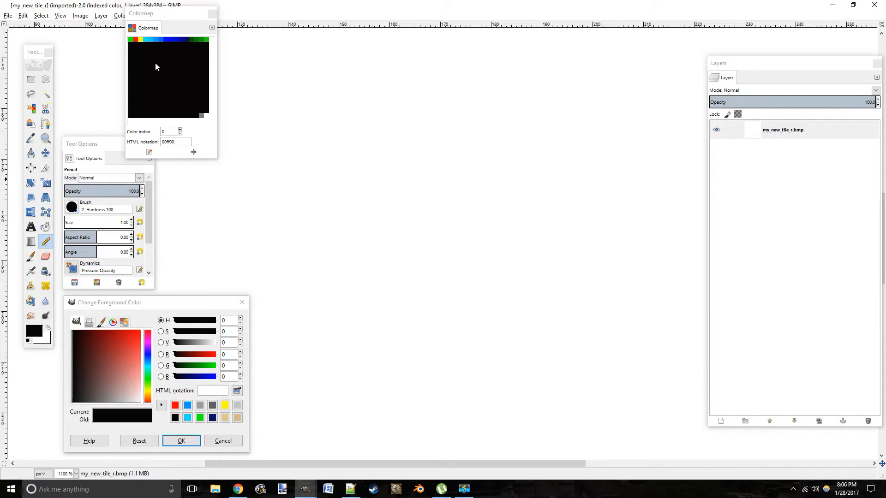
pyautogui.click(130, 41)
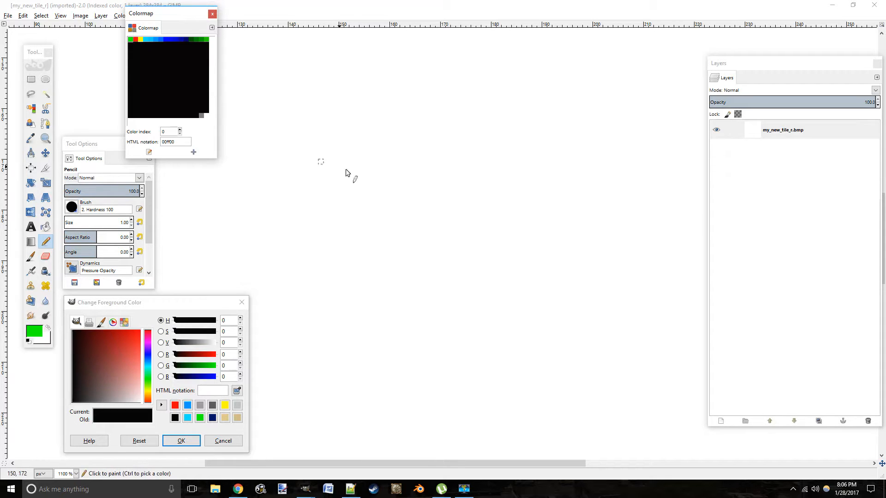
pyautogui.click(377, 207)
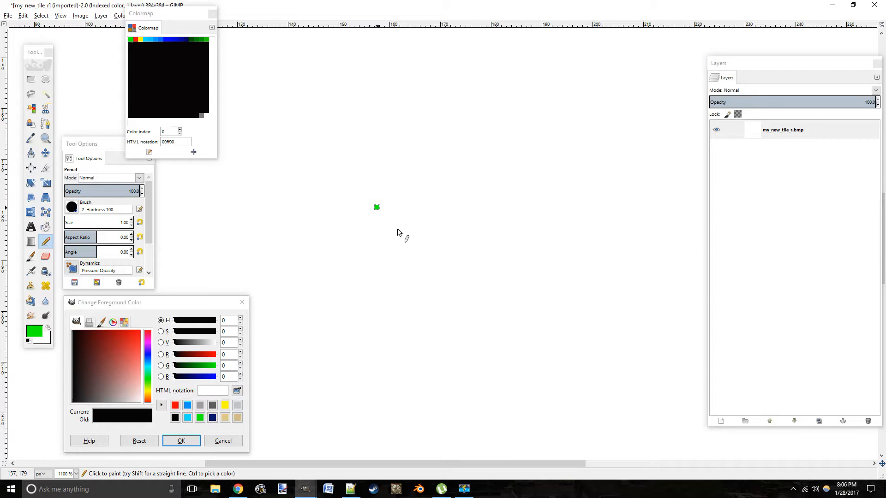
# Step: Draw a winding river in colormap colour 00e1ff from just below the green source pixel down to about 153, 226
pyautogui.click(146, 40)
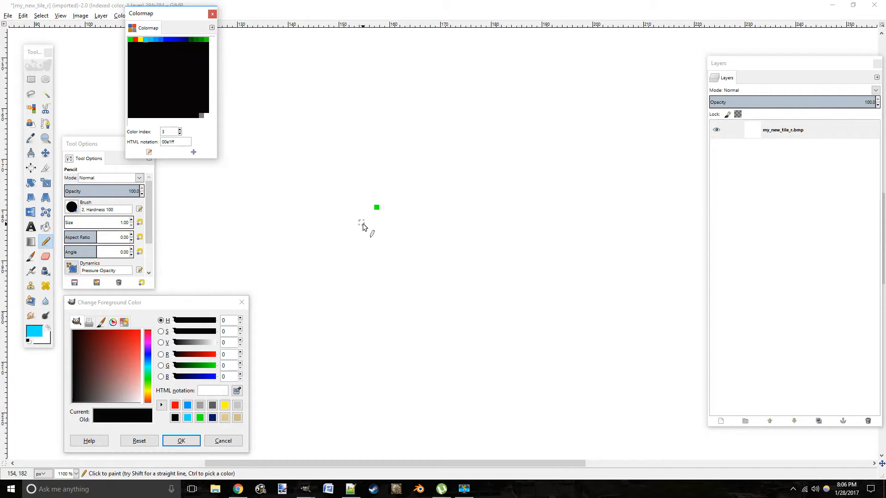
pyautogui.moveTo(368, 226); pyautogui.dragTo(387, 145)
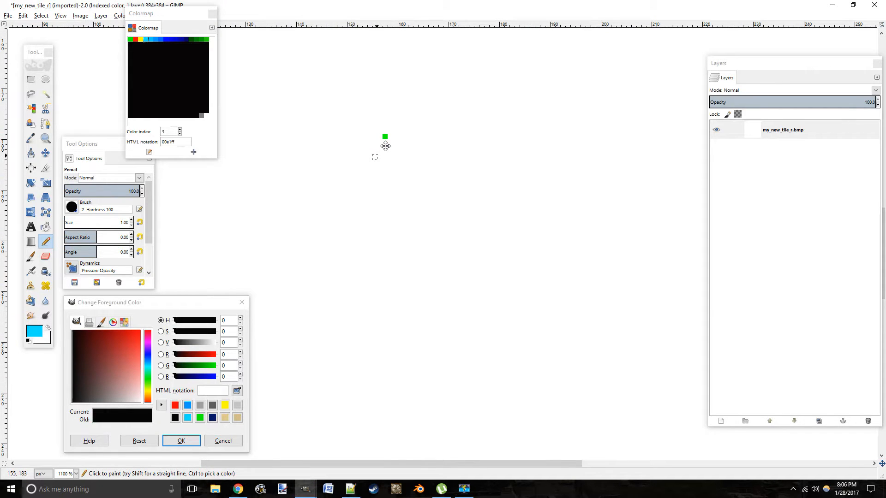
pyautogui.click(386, 146)
pyautogui.moveTo(385, 146)
pyautogui.mouseDown()
pyautogui.moveTo(389, 226)
pyautogui.moveTo(374, 253)
pyautogui.moveTo(405, 287)
pyautogui.moveTo(414, 319)
pyautogui.moveTo(372, 355)
pyautogui.moveTo(365, 376)
pyautogui.mouseUp()
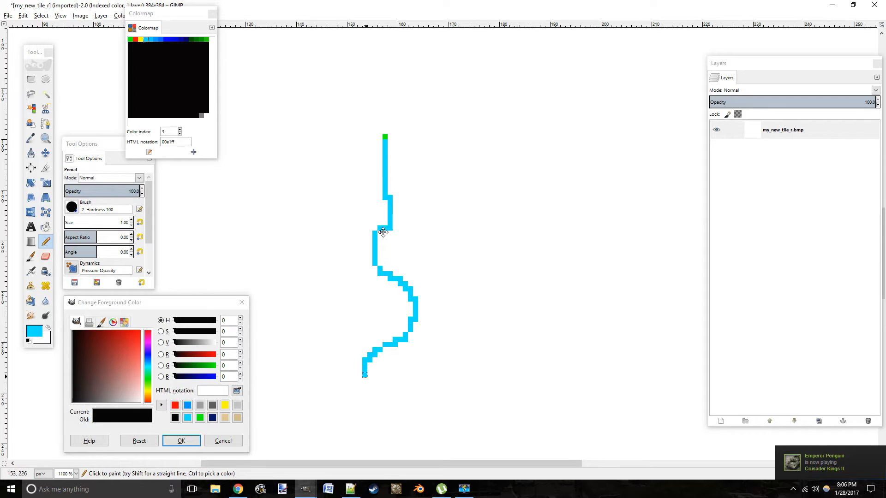
# Step: Touch up the corner pixels at the river's bends with the Pencil in the same light blue
pyautogui.press('ctrl')
pyautogui.click(46, 242)
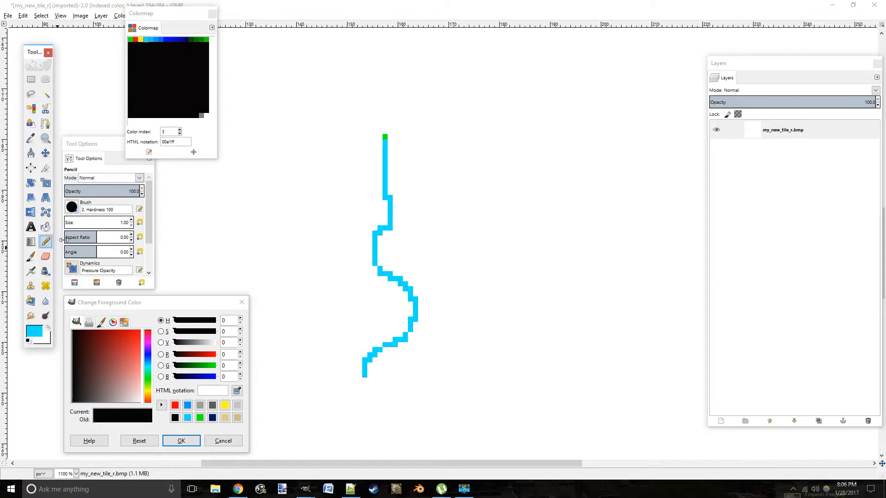
pyautogui.click(376, 270)
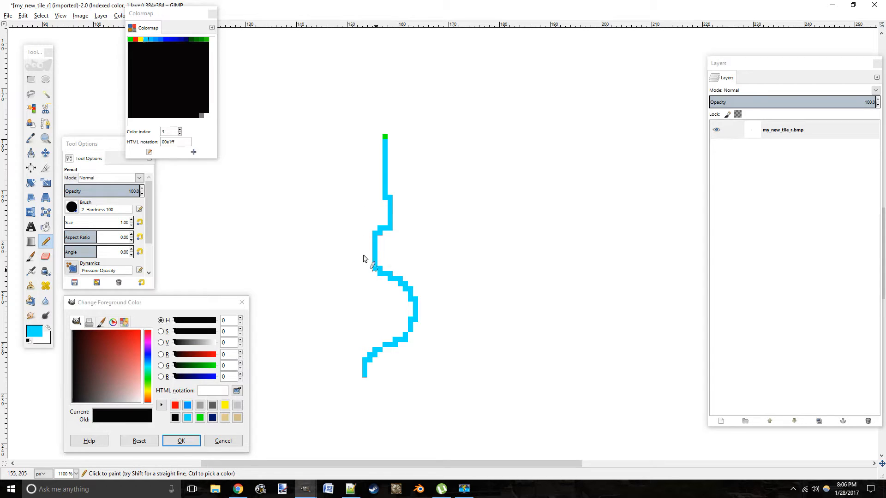
pyautogui.click(412, 316)
pyautogui.scroll(-3, 425, 171)
pyautogui.hscroll(-2, 467, 171)
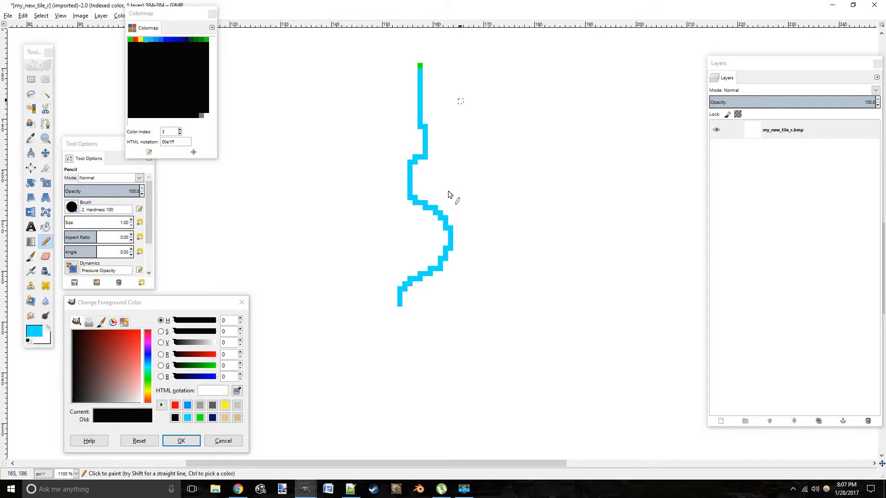
# Step: Continue the river in colormap colour 00c8ff from its lower end down to about 159, 250, undoing a stray stroke
pyautogui.click(150, 39)
pyautogui.scroll(-4, 355, 218)
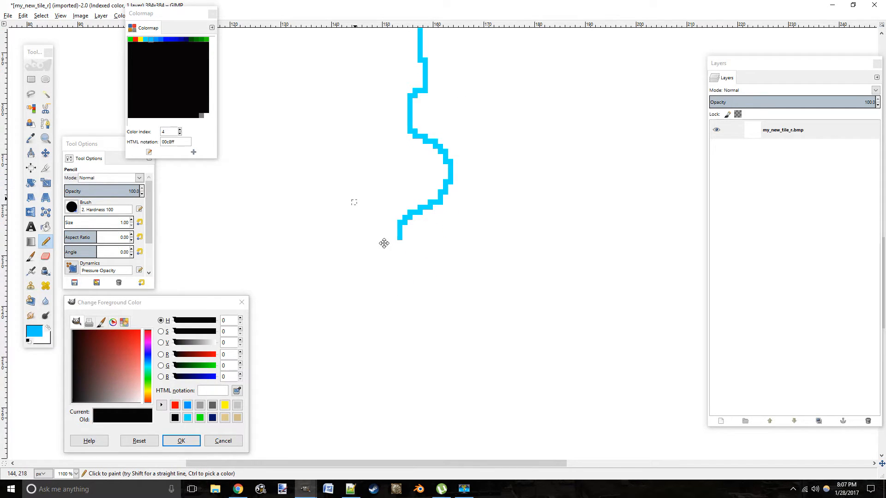
pyautogui.click(400, 248)
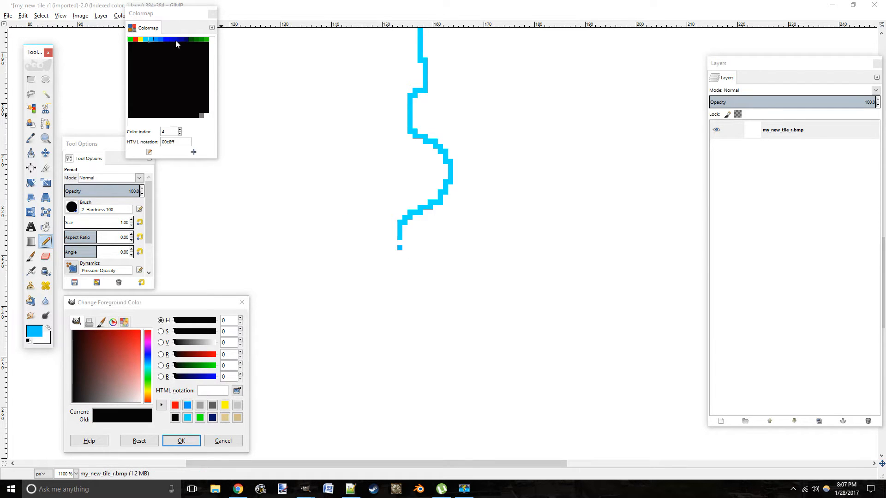
pyautogui.moveTo(400, 248); pyautogui.dragTo(400, 257)
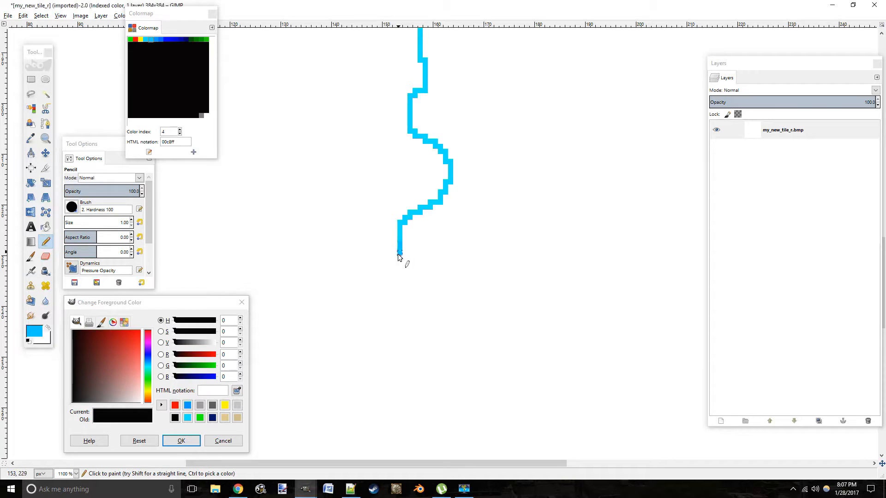
pyautogui.moveTo(425, 331); pyautogui.dragTo(430, 361)
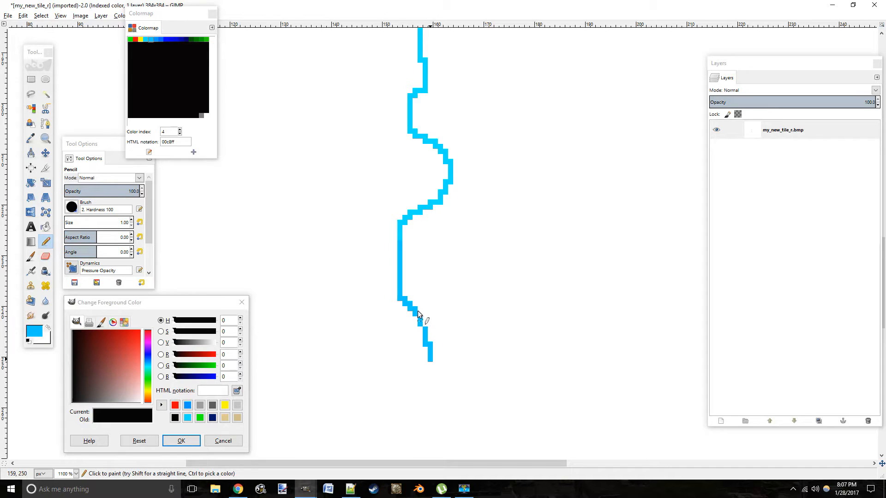
pyautogui.hotkey('ctrl', 'z')
# Step: Extend the river in the darker colormap colour 0064ff down to about 164, 267
pyautogui.click(161, 41)
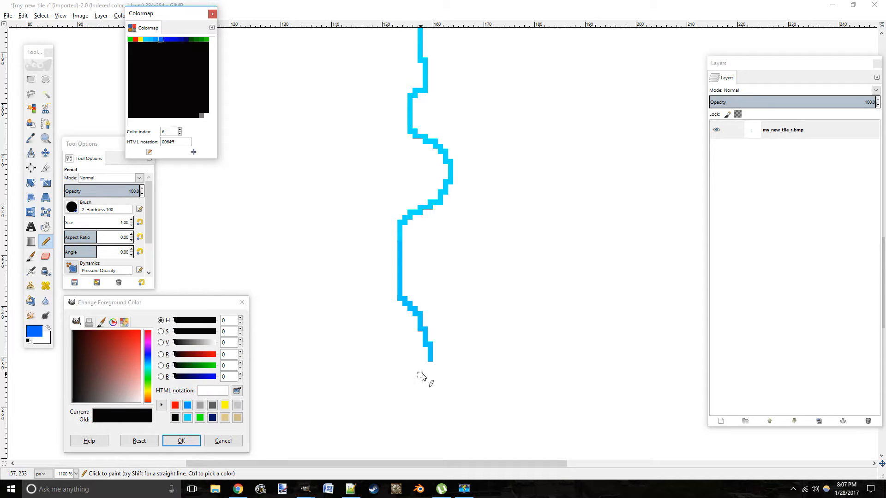
pyautogui.moveTo(434, 366)
pyautogui.mouseDown()
pyautogui.moveTo(439, 390)
pyautogui.moveTo(467, 421)
pyautogui.moveTo(467, 442)
pyautogui.moveTo(457, 446)
pyautogui.mouseUp()
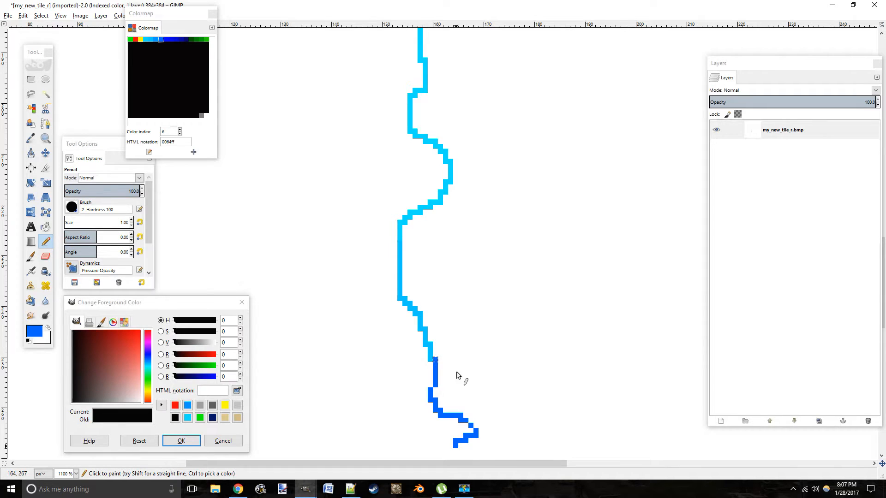
# Step: Examine the river's colour progression between the green source pixel and the dark blue end
pyautogui.scroll(-2, 443, 323)
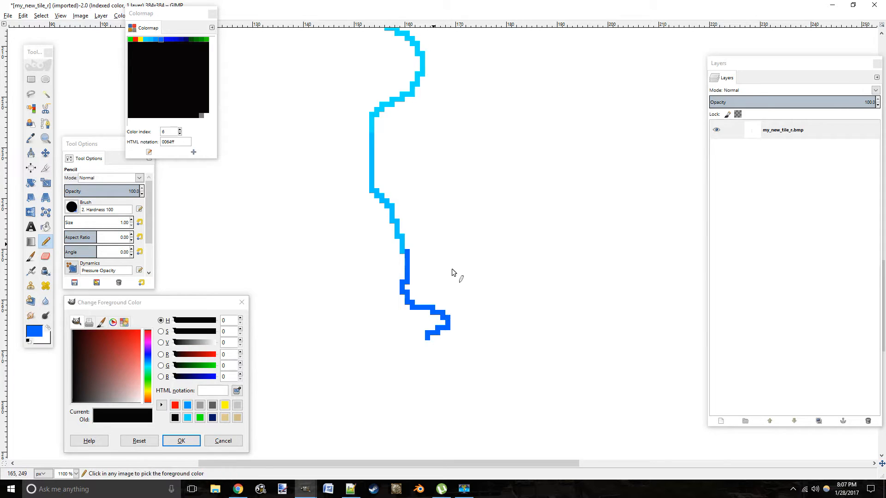
pyautogui.scroll(3, 429, 196)
pyautogui.hscroll(-1, 429, 196)
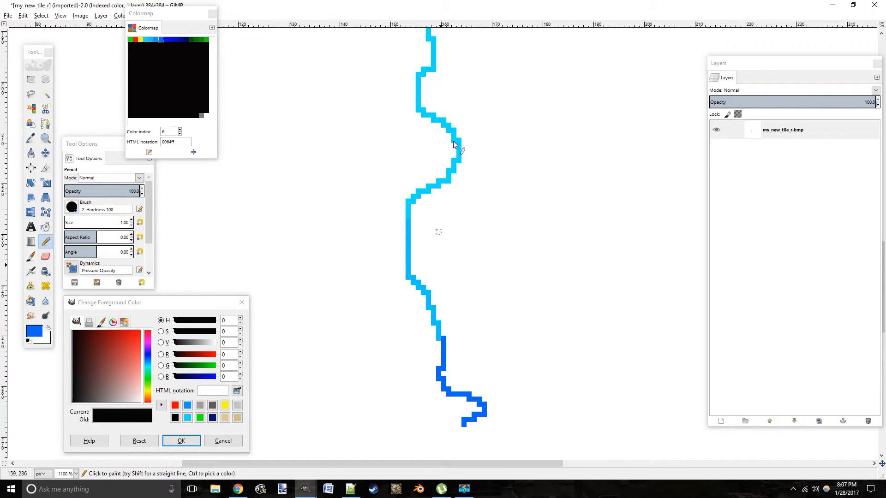
pyautogui.scroll(6, 454, 144)
pyautogui.hscroll(-1, 515, 355)
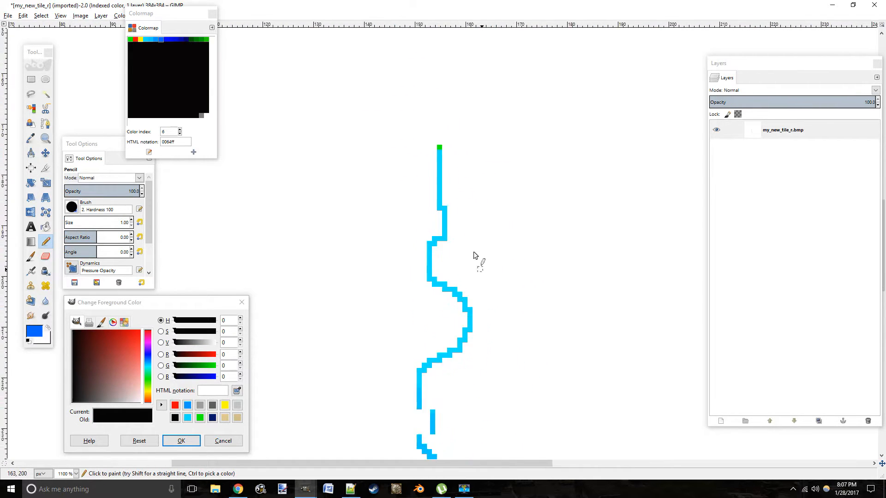
pyautogui.scroll(-4, 475, 256)
pyautogui.hscroll(1, 475, 256)
pyautogui.hscroll(1, 466, 203)
pyautogui.scroll(-1, 466, 203)
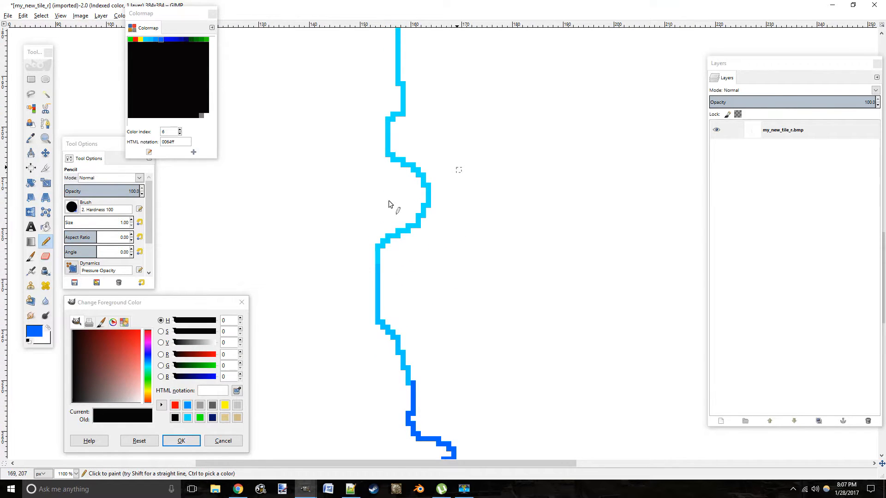
# Step: Try a pixel of colormap colour 00e1ff on the river's upper bend and undo it
pyautogui.hscroll(1, 414, 267)
pyautogui.scroll(-3, 414, 267)
pyautogui.scroll(-2, 351, 194)
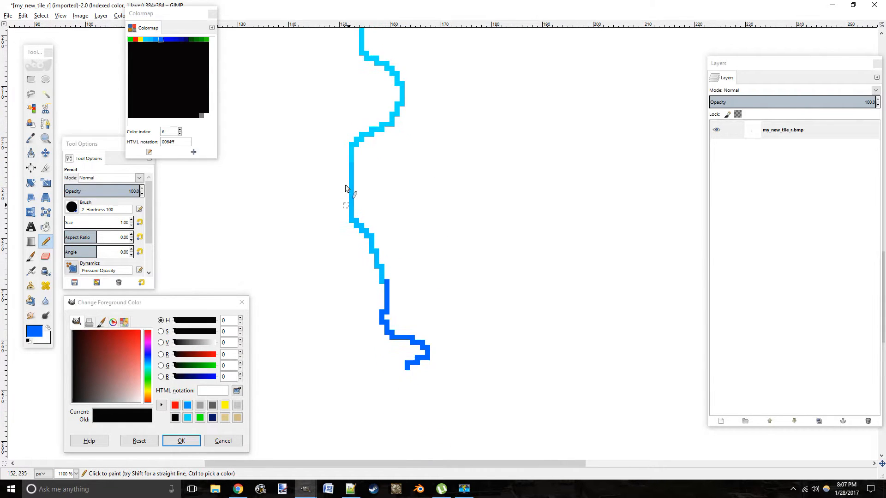
pyautogui.scroll(3, 362, 212)
pyautogui.hscroll(-1, 369, 226)
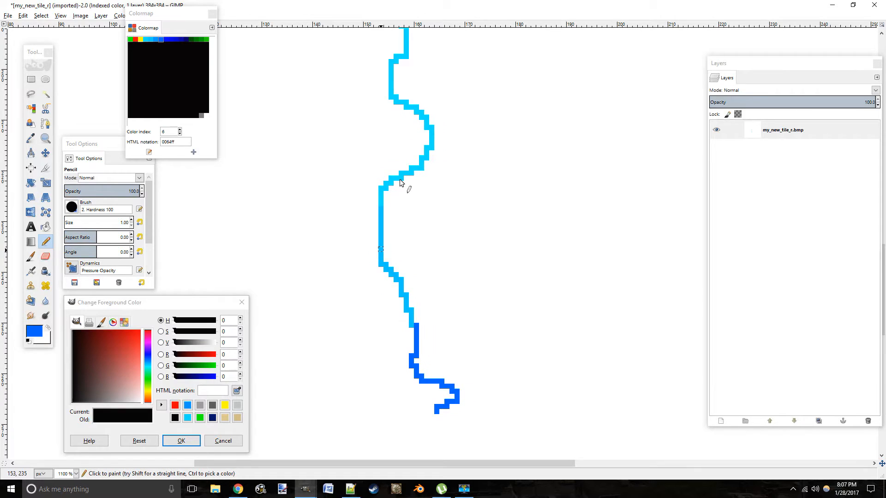
pyautogui.click(147, 40)
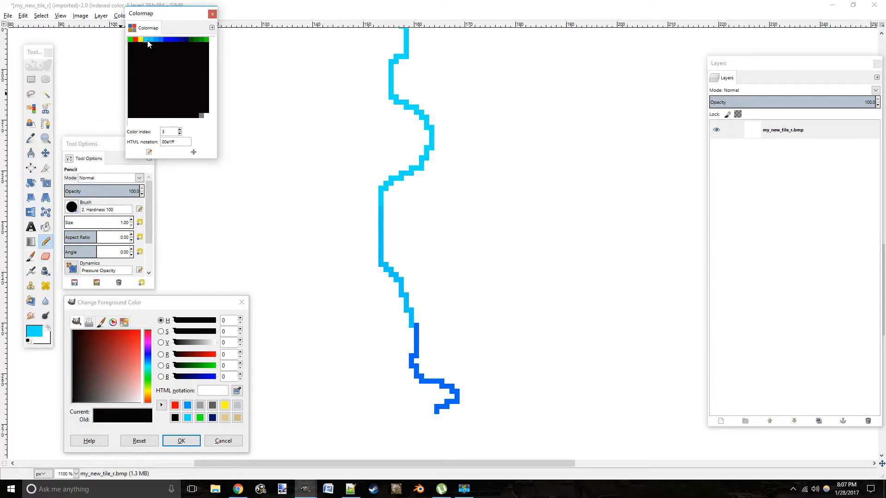
pyautogui.scroll(3, 447, 223)
pyautogui.hscroll(-2, 447, 224)
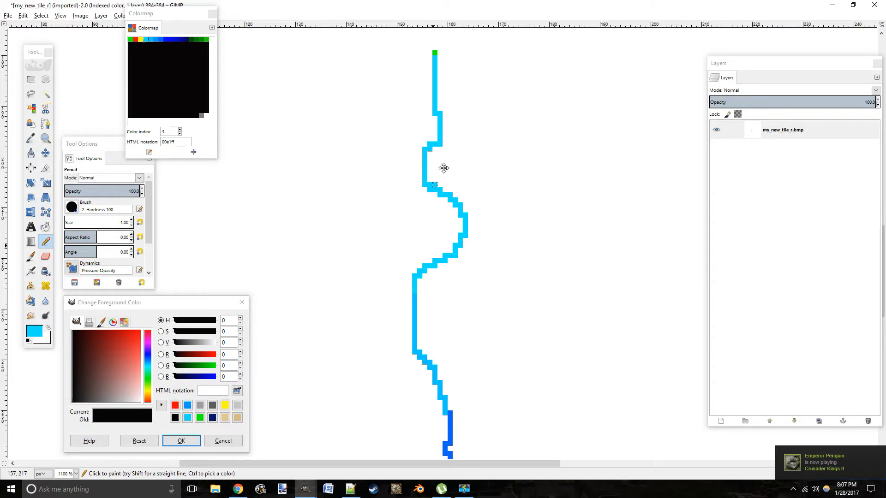
pyautogui.click(431, 186)
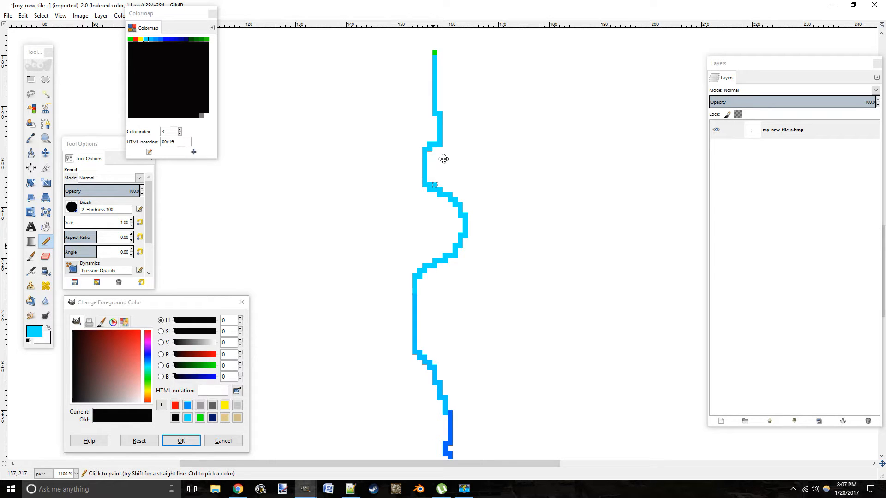
pyautogui.hotkey('ctrl', 'z')
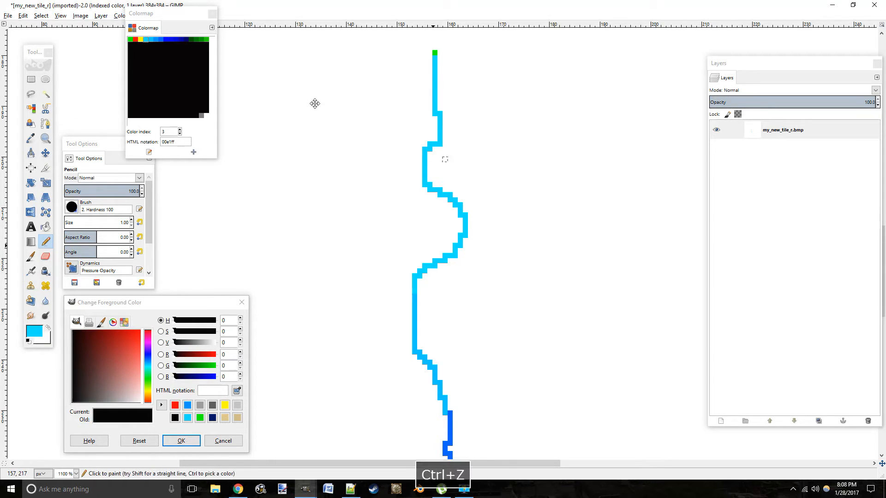
# Step: Zoom out to 200% to view the whole river map with the river on it
pyautogui.click(45, 138)
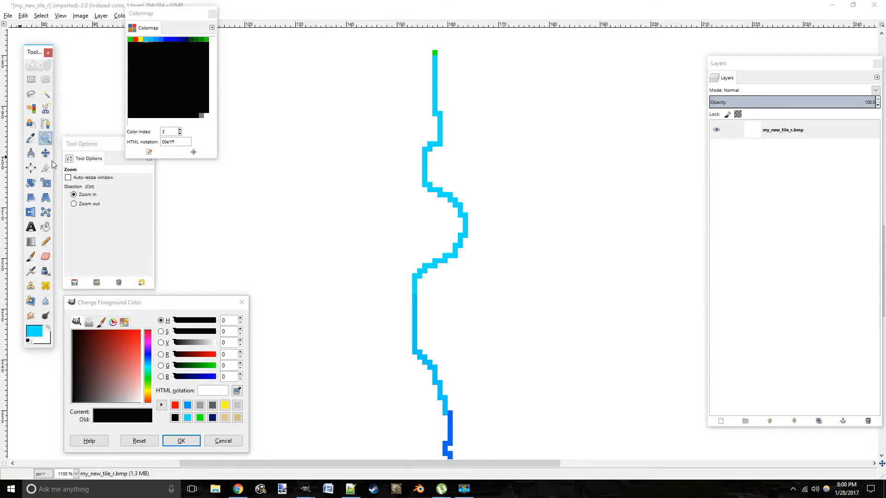
pyautogui.click(74, 203)
pyautogui.click(307, 231)
pyautogui.click(306, 231)
pyautogui.click(307, 231)
pyautogui.click(306, 231)
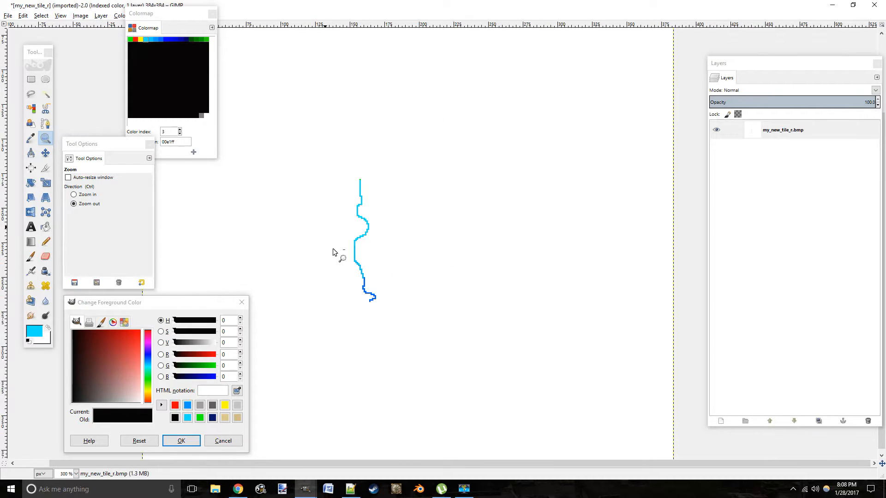
pyautogui.click(389, 221)
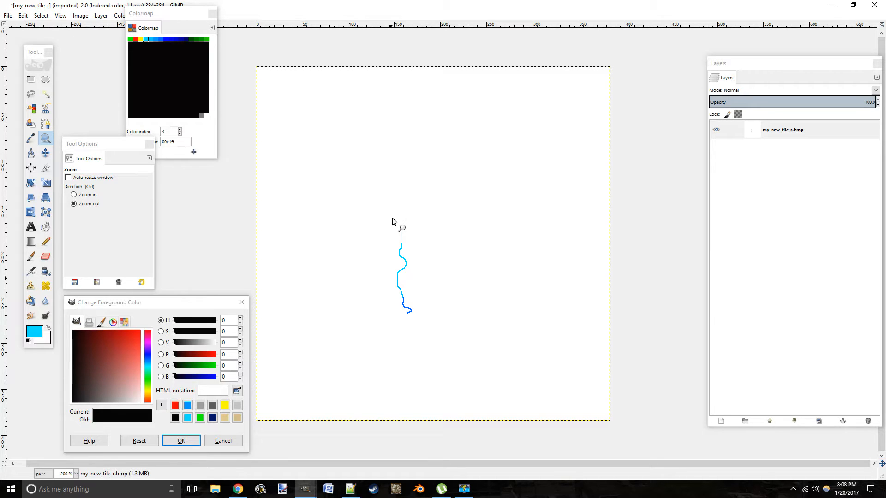
# Step: In my_new_tile_master.xcf, show the Heightmap group and lower its opacity to about 60
pyautogui.hotkey('alt', 'Tab')
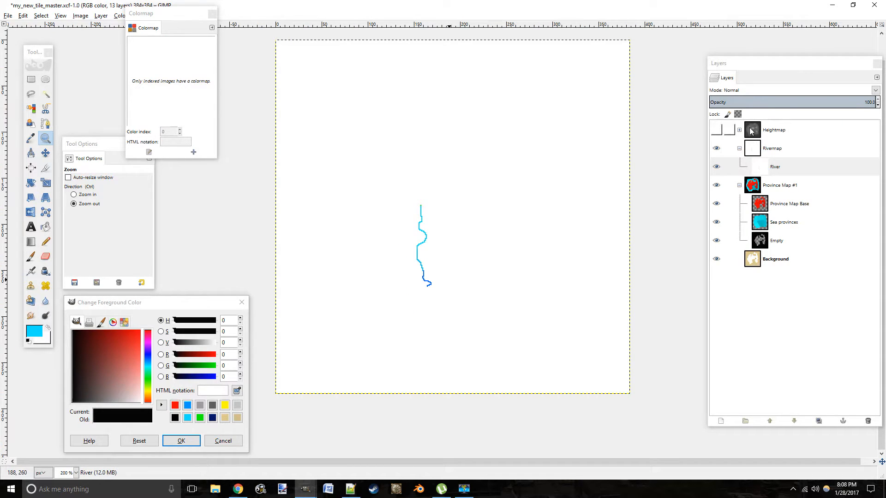
pyautogui.click(713, 133)
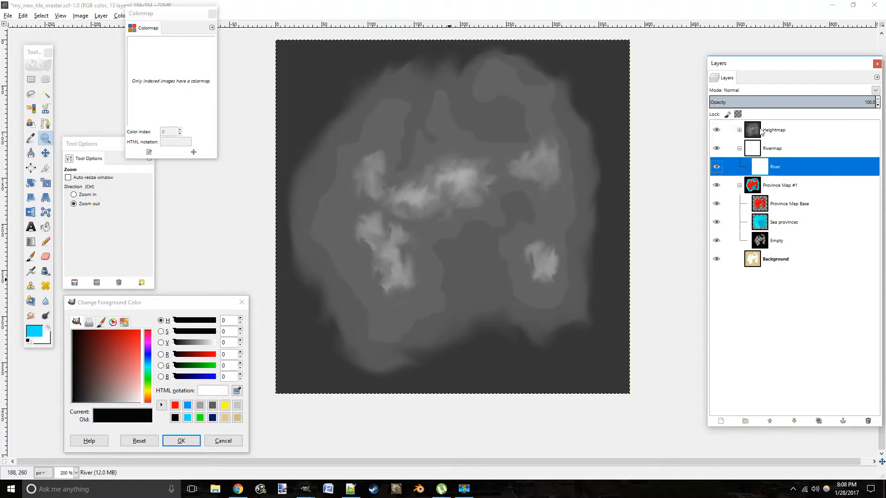
pyautogui.click(773, 128)
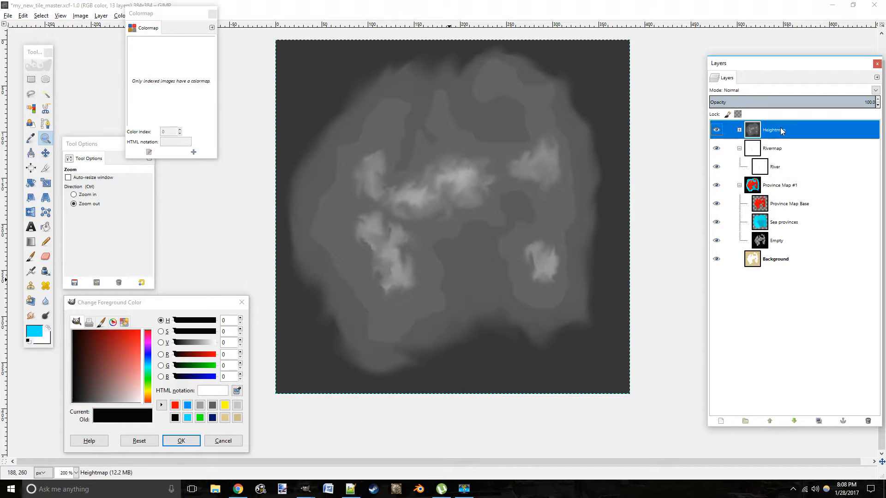
pyautogui.click(773, 101)
pyautogui.moveTo(774, 103); pyautogui.dragTo(809, 101)
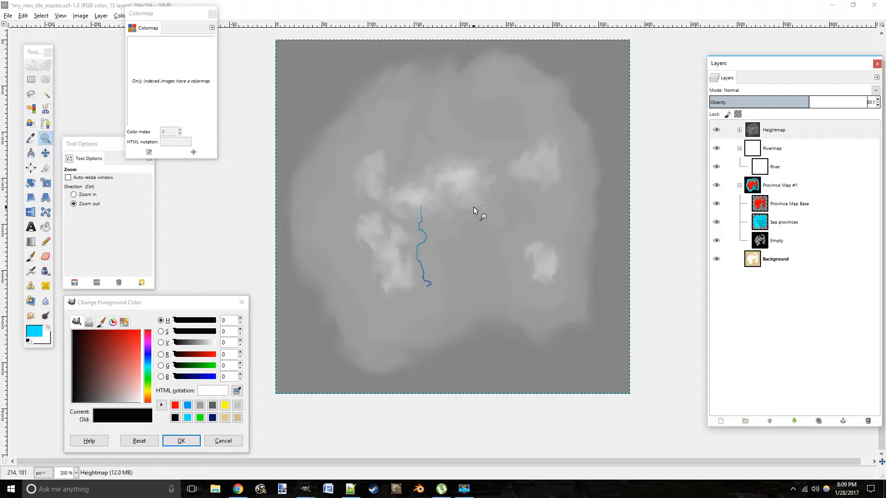
# Step: Examine the river's course against the mountains of the semi-transparent heightmap, both close up and over the whole tile
pyautogui.click(725, 167)
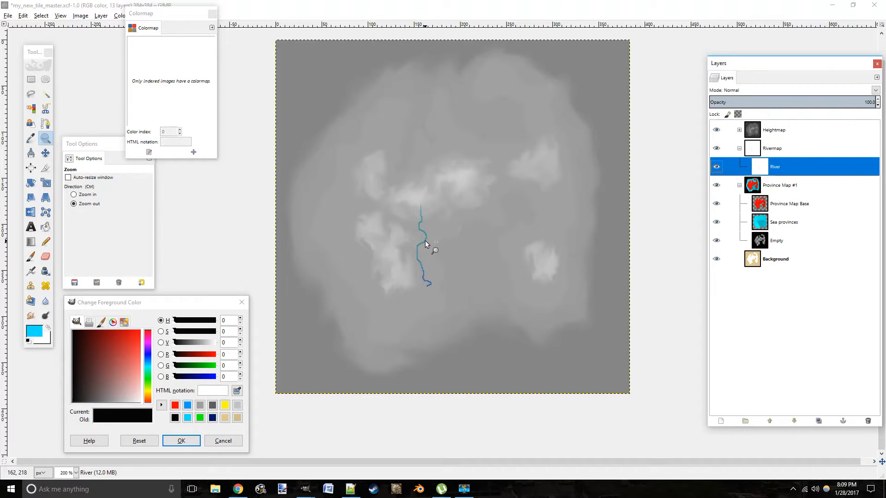
pyautogui.scroll(5, 425, 243)
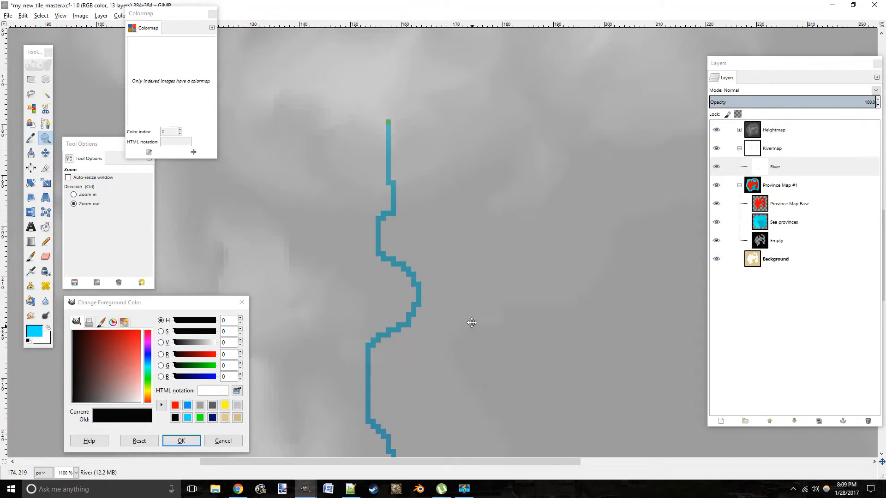
pyautogui.moveTo(463, 309); pyautogui.dragTo(514, 211)
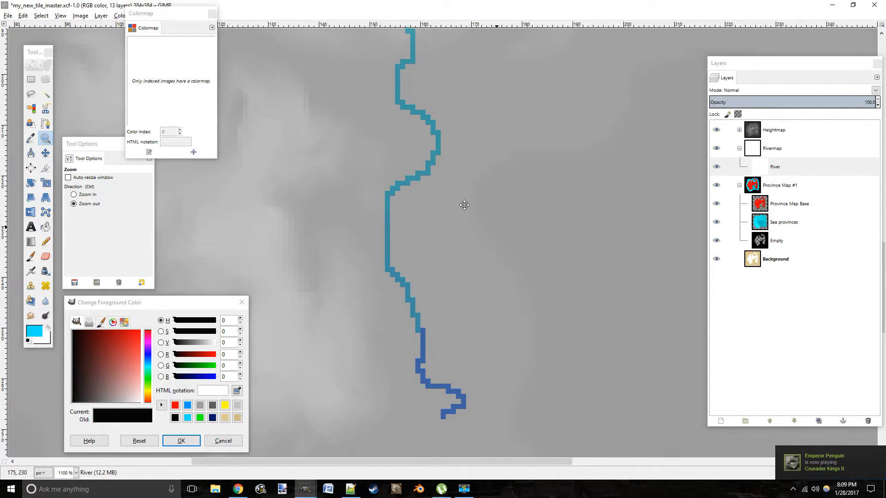
pyautogui.moveTo(463, 202); pyautogui.dragTo(405, 113)
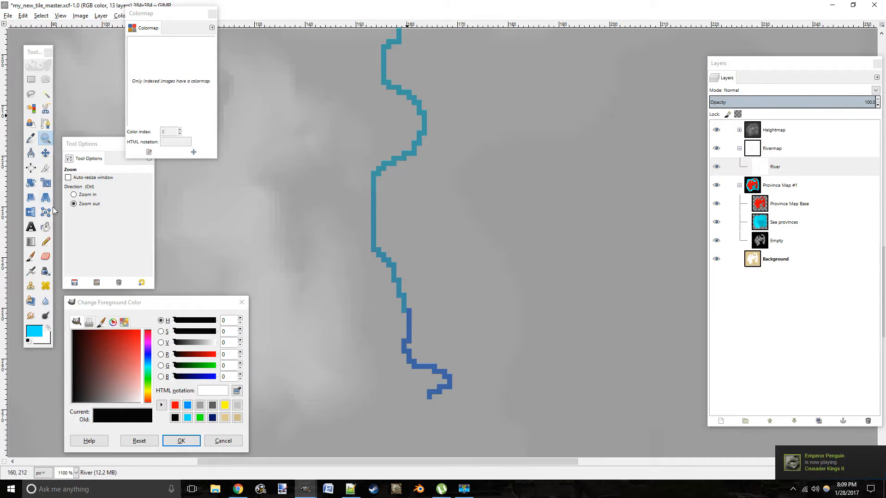
pyautogui.click(86, 203)
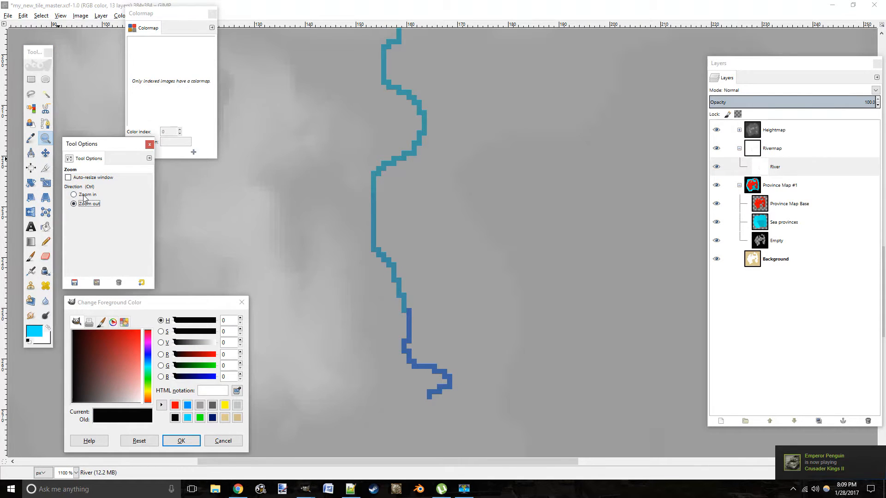
pyautogui.click(396, 212)
pyautogui.click(395, 212)
pyautogui.click(395, 212)
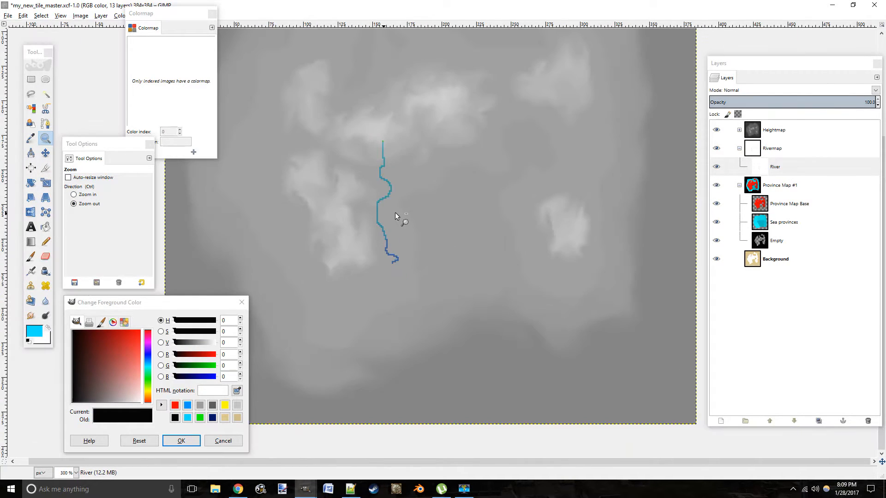
pyautogui.click(395, 213)
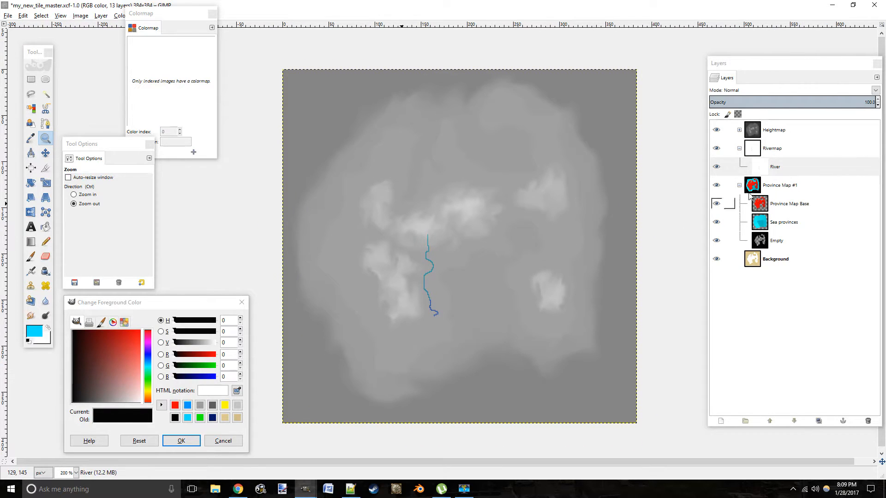
# Step: Set the Heightmap group's opacity back to 100 and copy the visible image
pyautogui.click(779, 151)
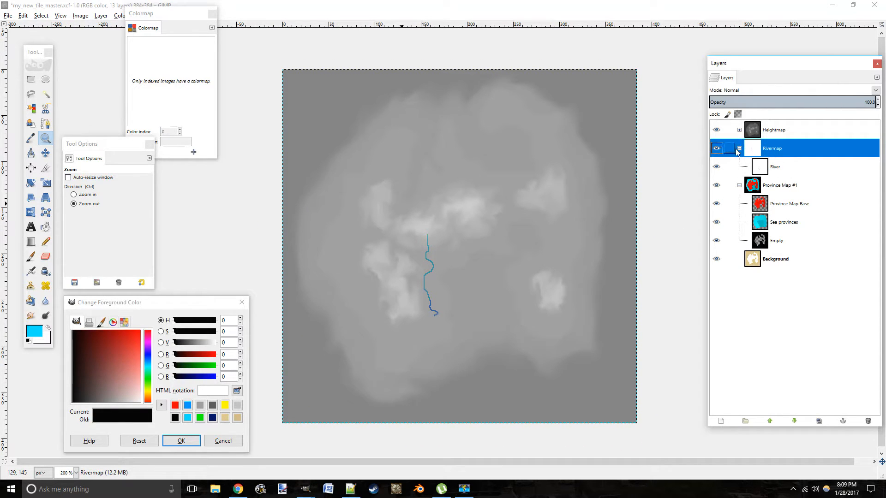
pyautogui.click(784, 244)
pyautogui.click(785, 148)
pyautogui.click(753, 135)
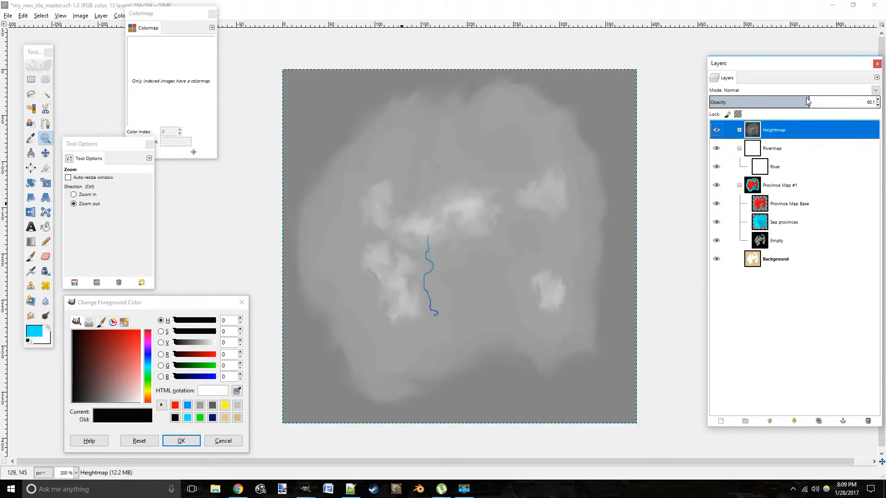
pyautogui.moveTo(812, 102); pyautogui.dragTo(879, 102)
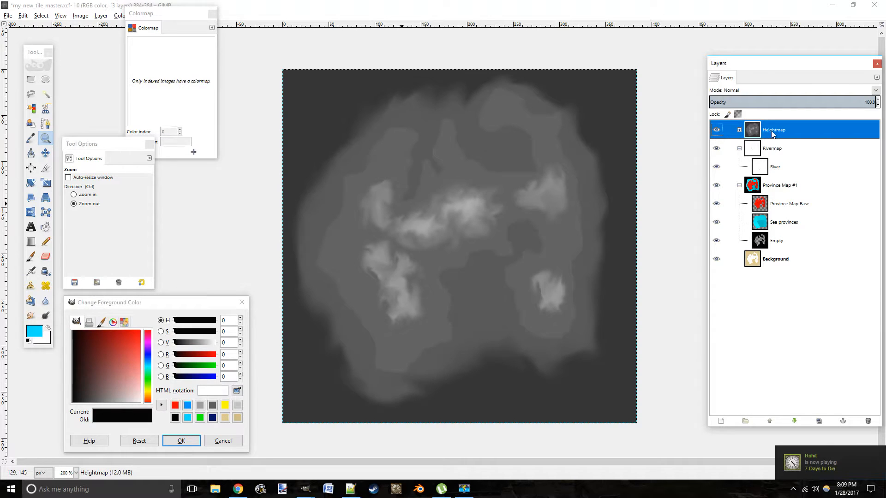
pyautogui.hotkey('ctrl', 'shift', 'c')
pyautogui.click(721, 420)
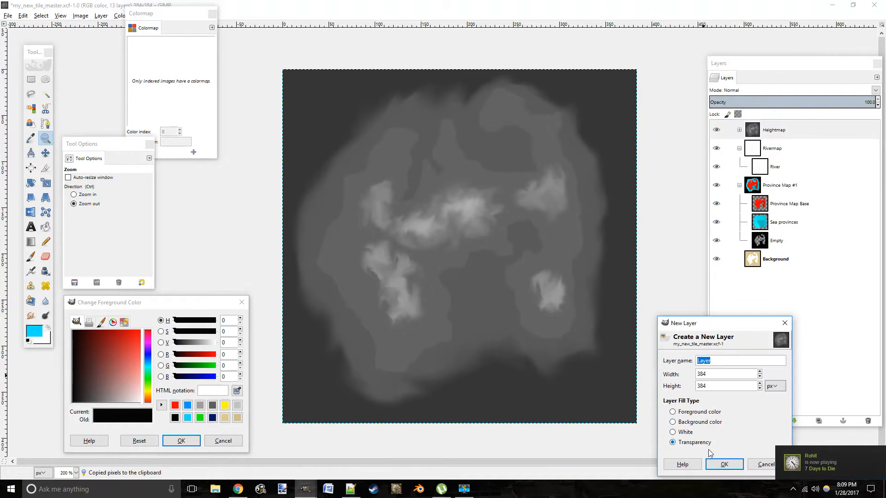
pyautogui.click(724, 463)
pyautogui.click(783, 154)
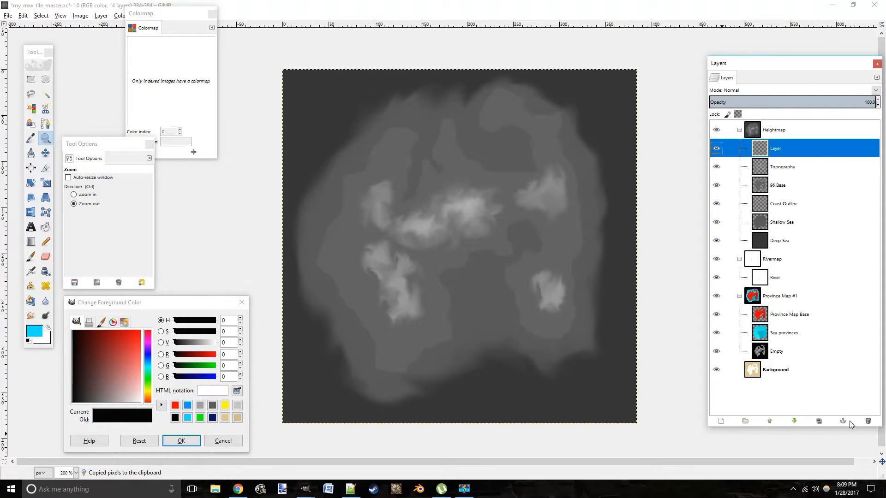
pyautogui.click(868, 420)
# Step: Create a new transparent layer directly above the Background layer, outside the groups
pyautogui.click(766, 351)
pyautogui.click(721, 421)
pyautogui.click(725, 462)
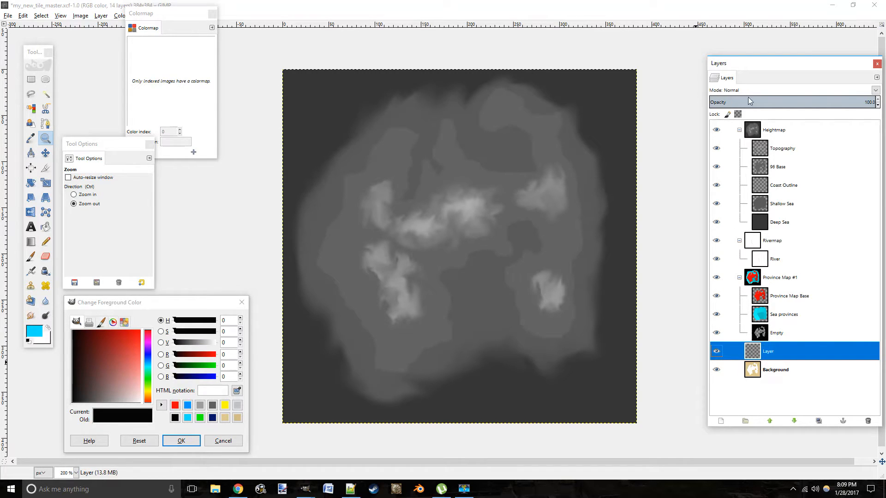
# Step: Hide the Heightmap, Rivermap and Province Map #1 groups, and anchor the pasted heightmap copy onto the new layer
pyautogui.click(716, 130)
pyautogui.click(716, 240)
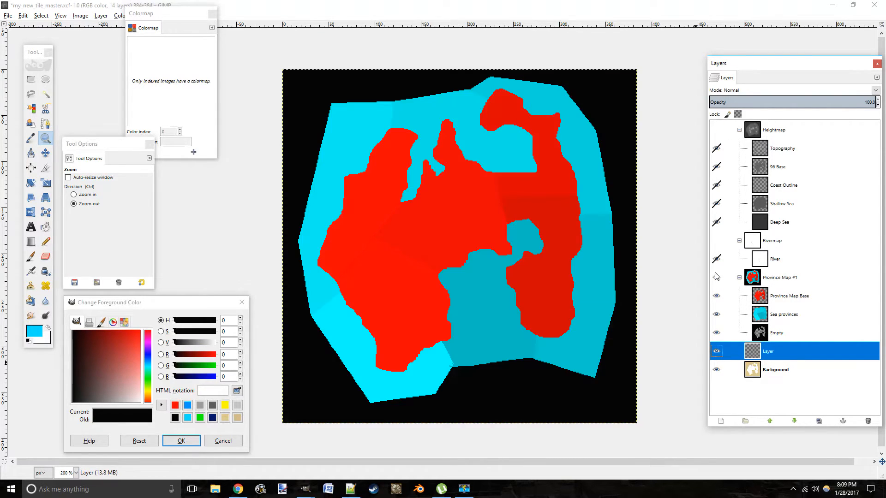
pyautogui.click(717, 278)
pyautogui.hotkey('ctrl', 'v')
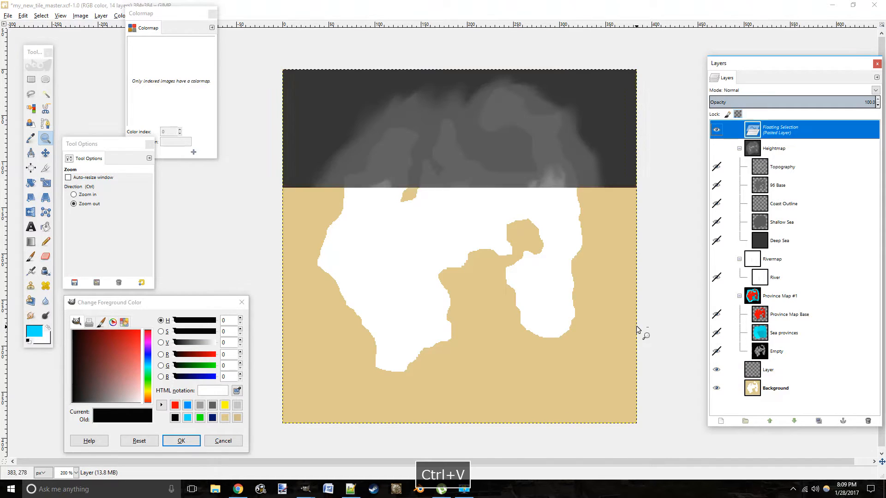
pyautogui.click(843, 421)
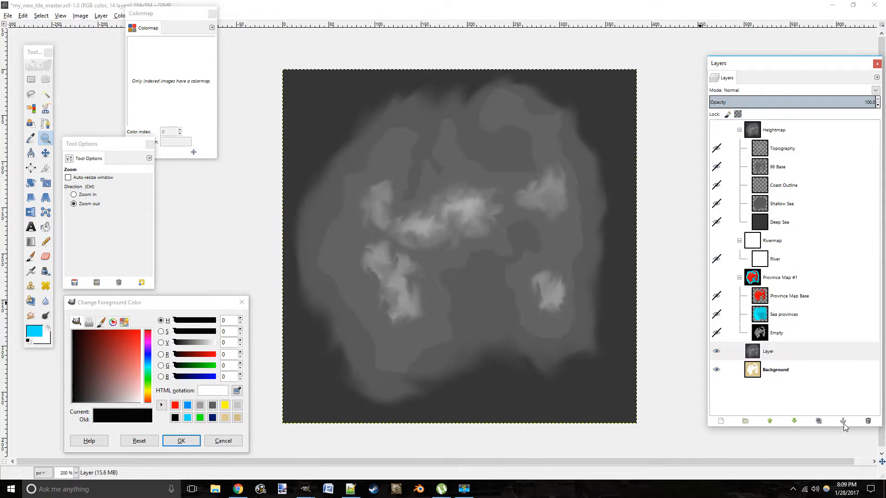
# Step: Apply Threshold with the range 95 to 255 to the flattened heightmap layer above Background
pyautogui.click(778, 350)
pyautogui.moveTo(153, 15); pyautogui.dragTo(175, 78)
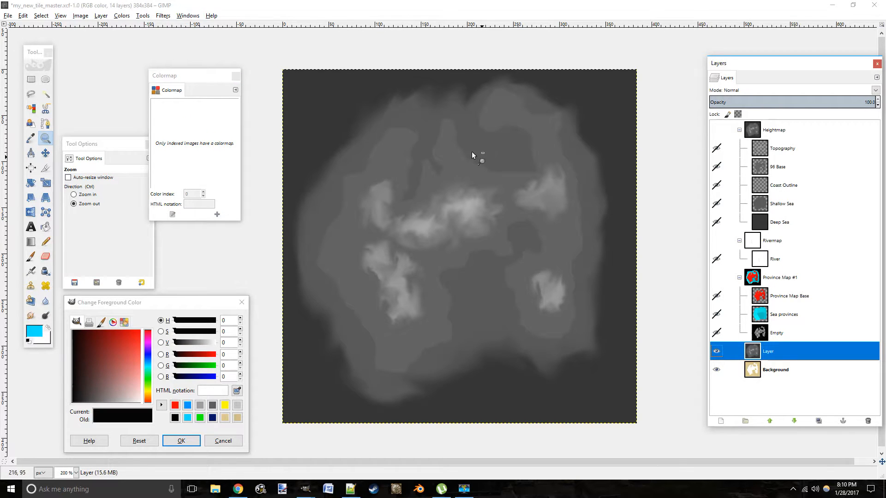
pyautogui.click(161, 16)
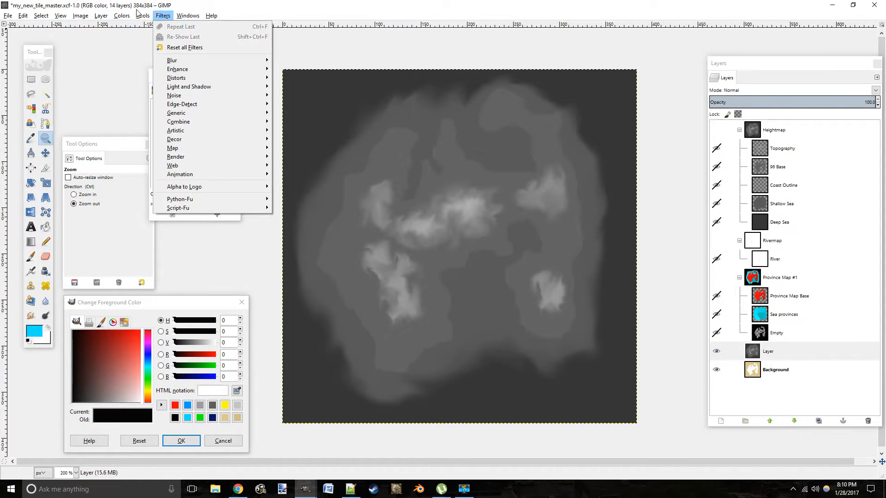
pyautogui.moveTo(122, 15)
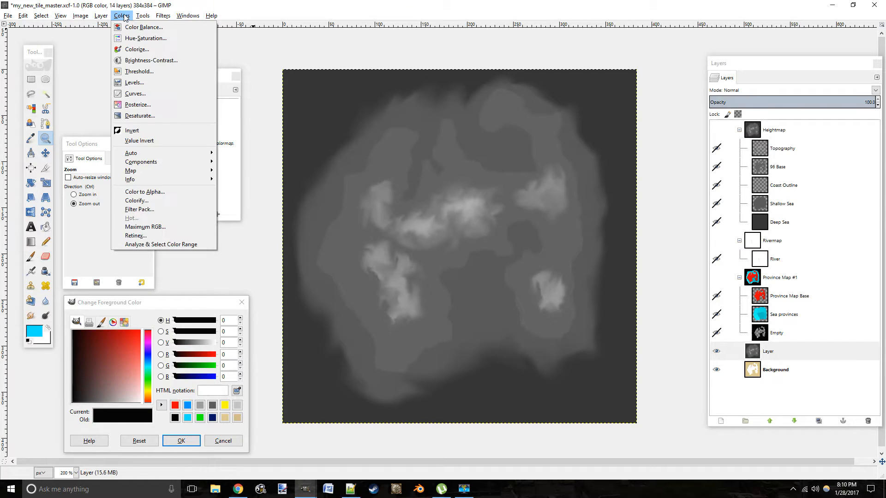
pyautogui.click(146, 72)
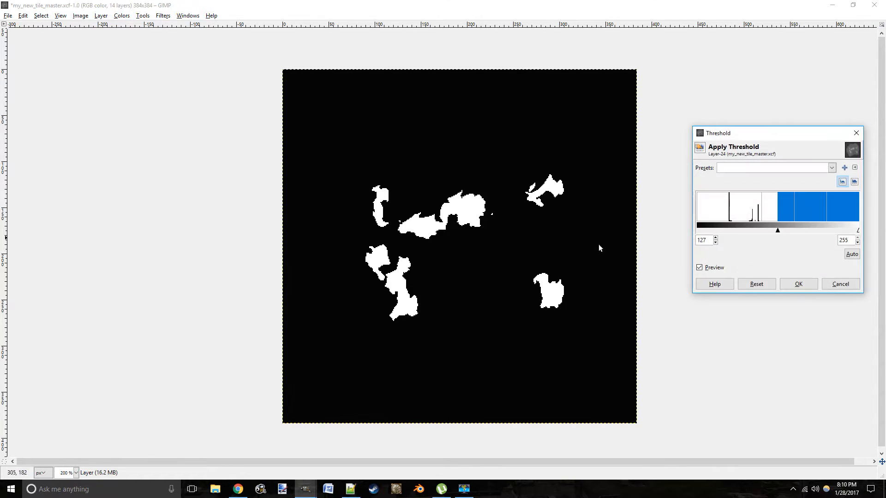
pyautogui.doubleClick(706, 241)
pyautogui.press('BackSpace')
pyautogui.write('95')
pyautogui.click(849, 240)
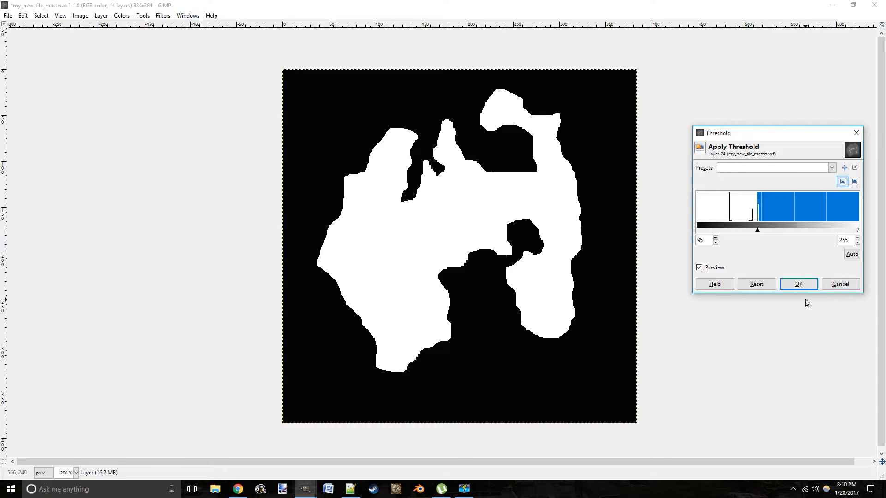
pyautogui.click(798, 285)
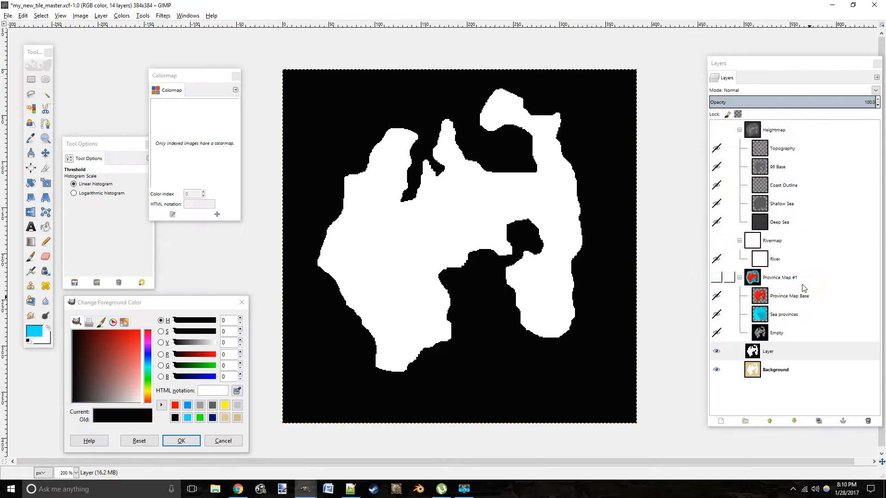
# Step: Pick the grey 7a7a7a at colour index 254 from the indexed my_new_tile_r image's colormap as the foreground colour
pyautogui.click(785, 355)
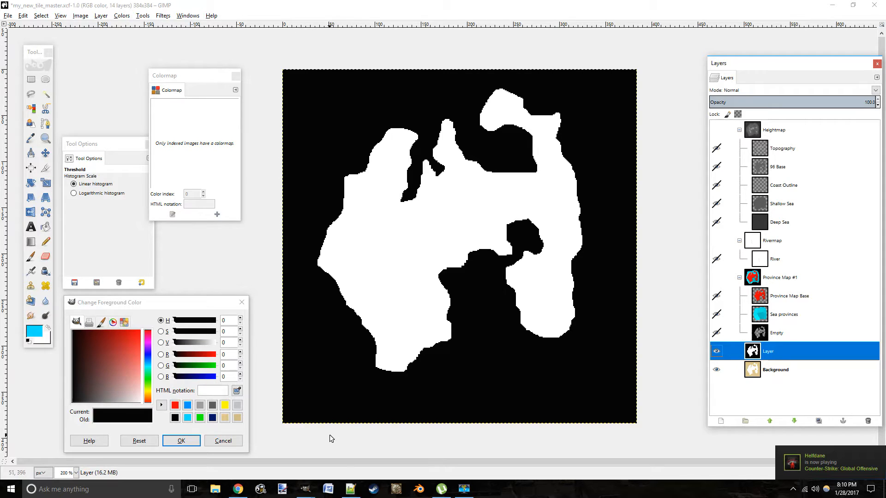
pyautogui.click(305, 489)
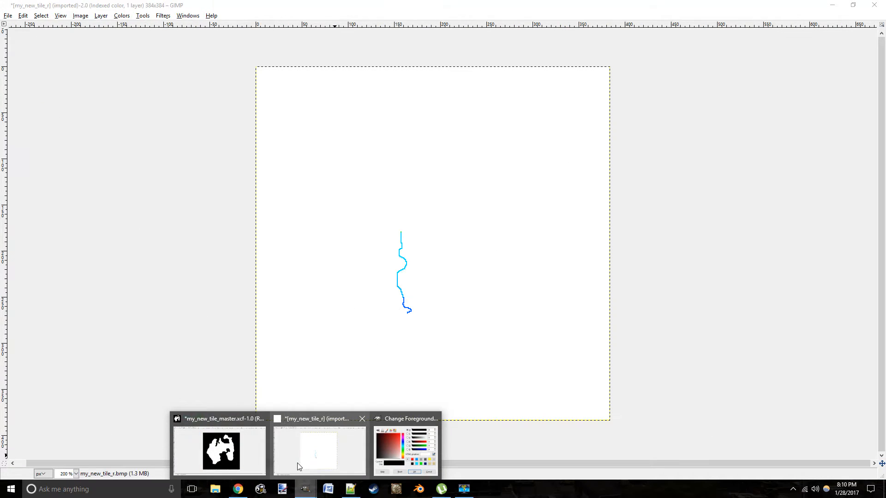
pyautogui.click(297, 470)
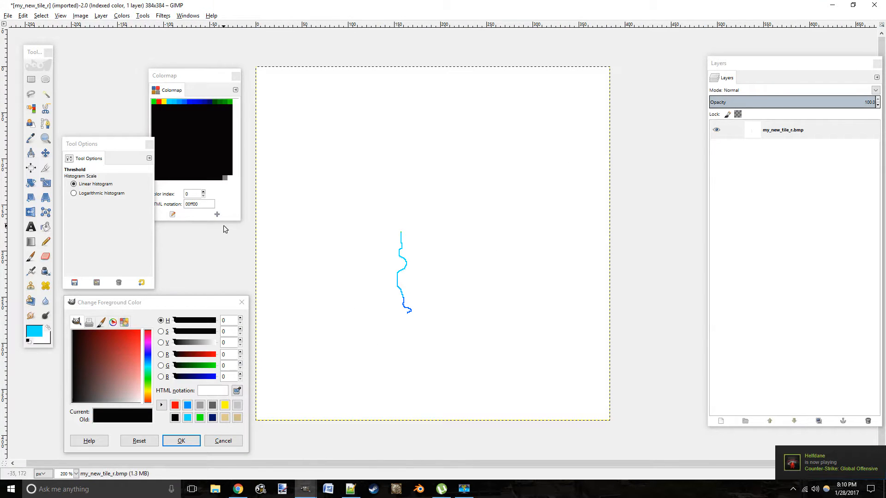
pyautogui.click(225, 179)
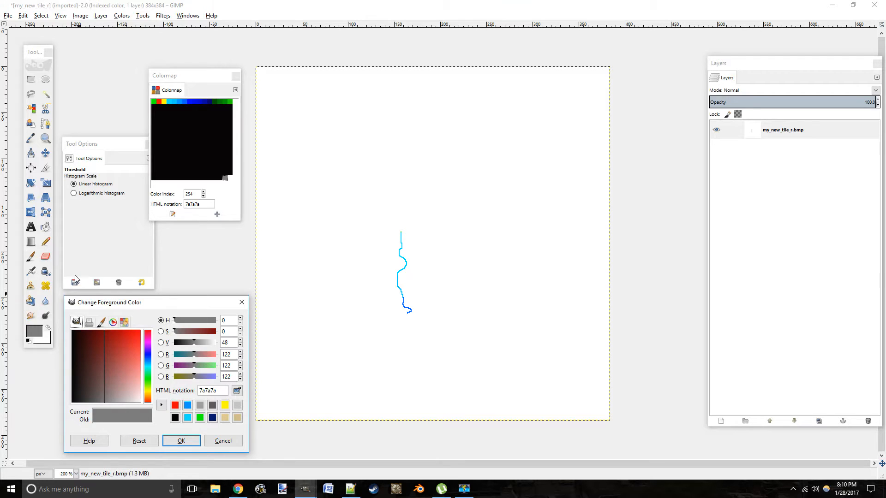
# Step: Bucket-fill the black sea area of the mask layer above Background in my_new_tile_master.xcf with the grey 7a7a7a
pyautogui.moveTo(302, 480)
pyautogui.click(224, 449)
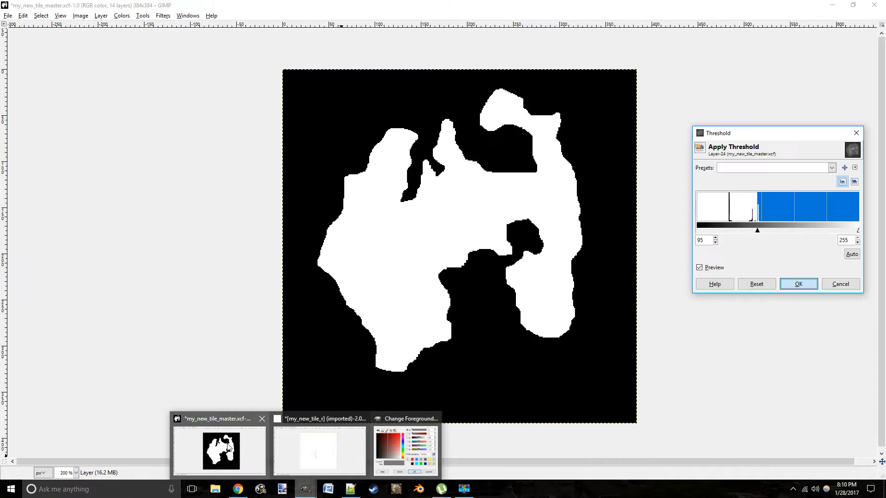
pyautogui.click(776, 354)
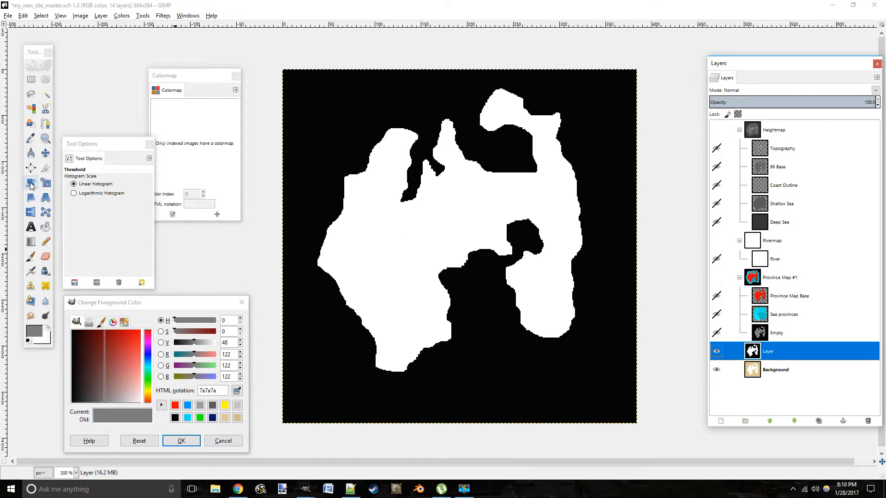
pyautogui.click(47, 229)
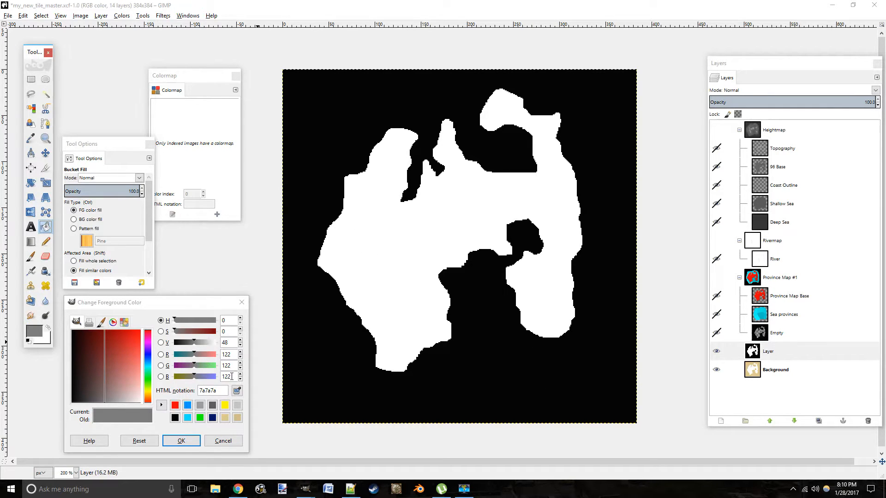
pyautogui.click(483, 372)
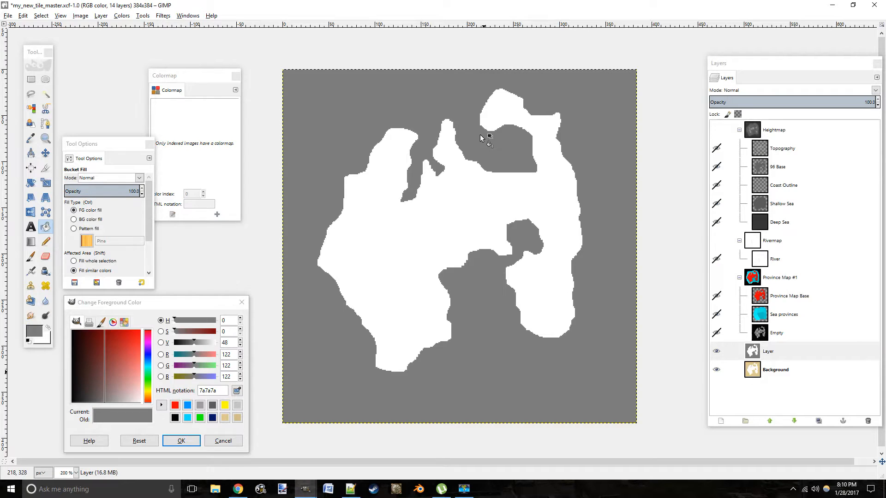
# Step: Try to move the grey-and-white mask layer from above Background into the Rivermap group
pyautogui.click(717, 258)
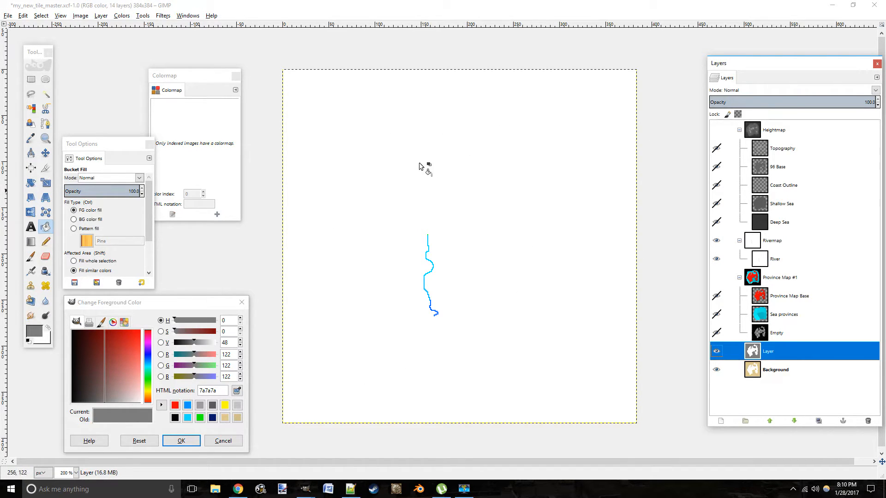
pyautogui.moveTo(776, 351); pyautogui.dragTo(770, 253)
pyautogui.moveTo(771, 353); pyautogui.dragTo(765, 262)
pyautogui.rightClick(780, 355)
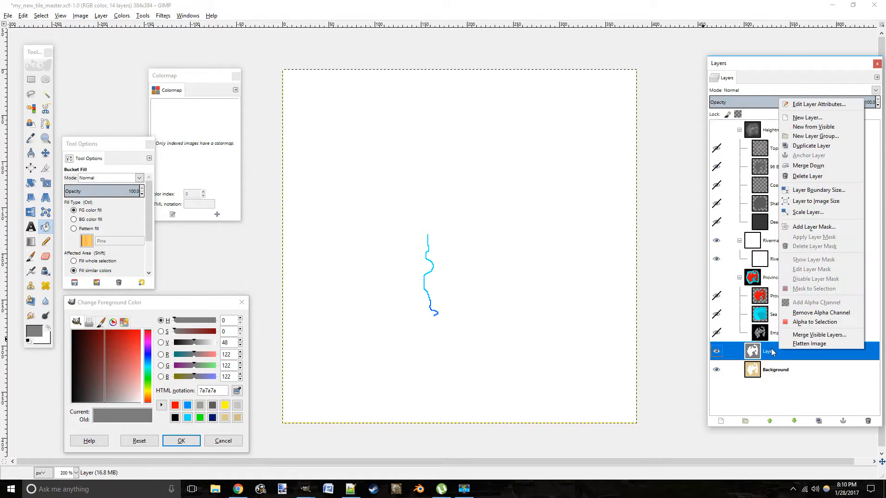
pyautogui.click(772, 352)
pyautogui.click(769, 421)
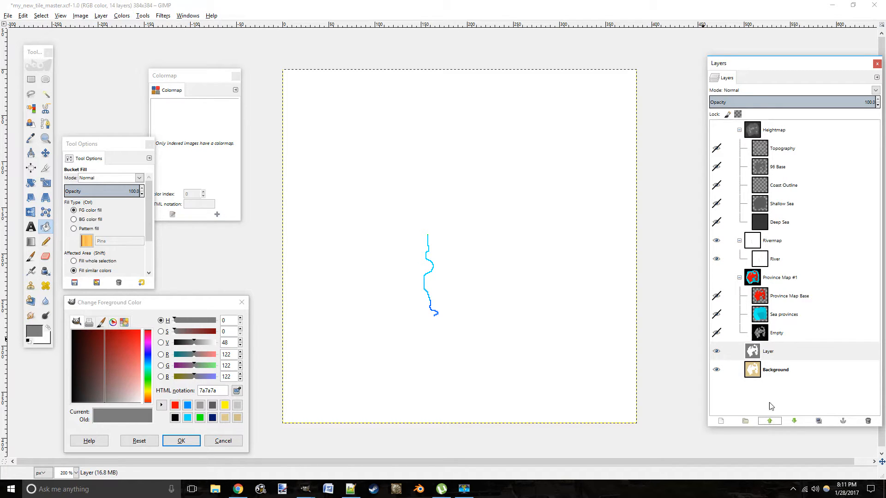
pyautogui.click(774, 354)
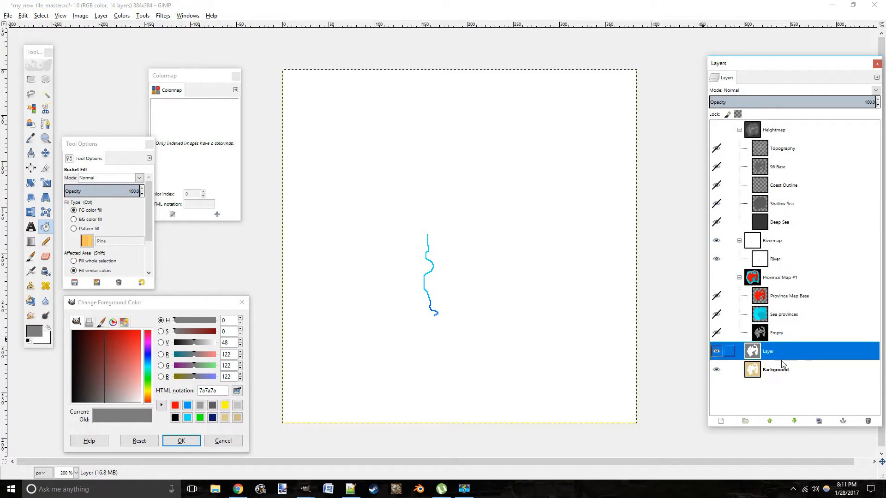
pyautogui.rightClick(783, 352)
pyautogui.click(520, 316)
pyautogui.click(716, 240)
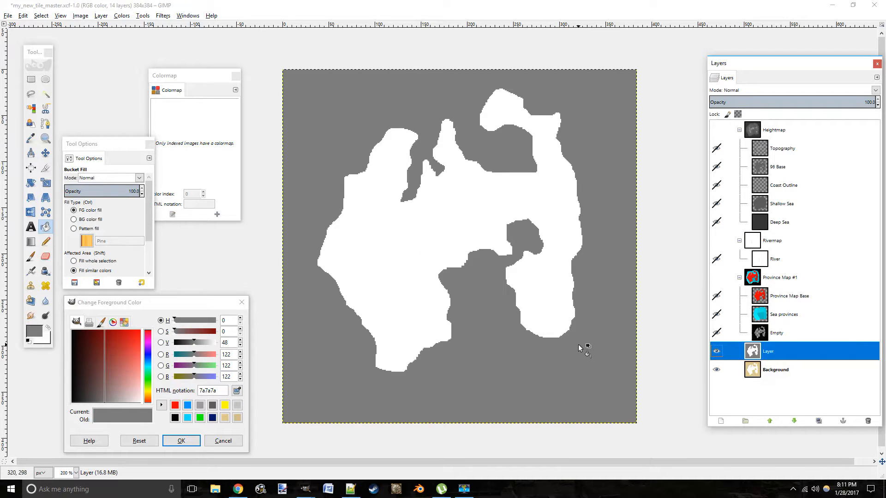
# Step: Copy the grey-and-white mask and anchor it onto a new transparent 384 x 384 layer above River in the Rivermap group
pyautogui.hotkey('ctrl', 'c')
pyautogui.click(796, 256)
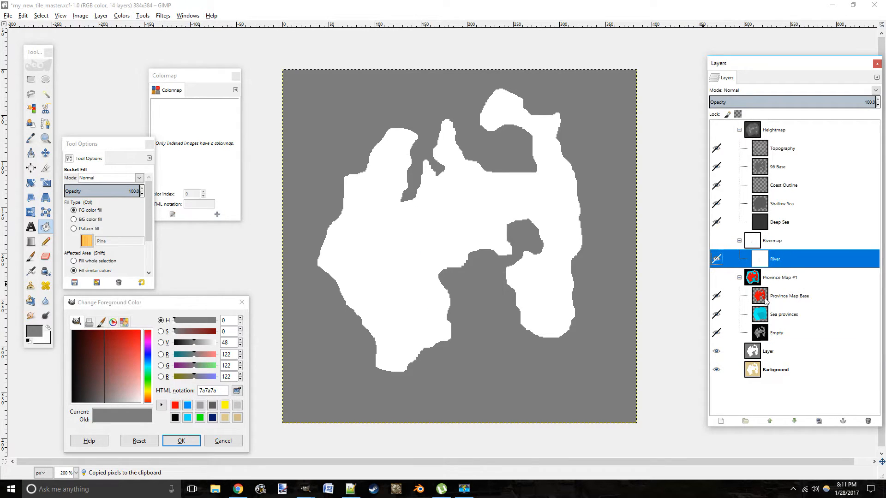
pyautogui.click(718, 419)
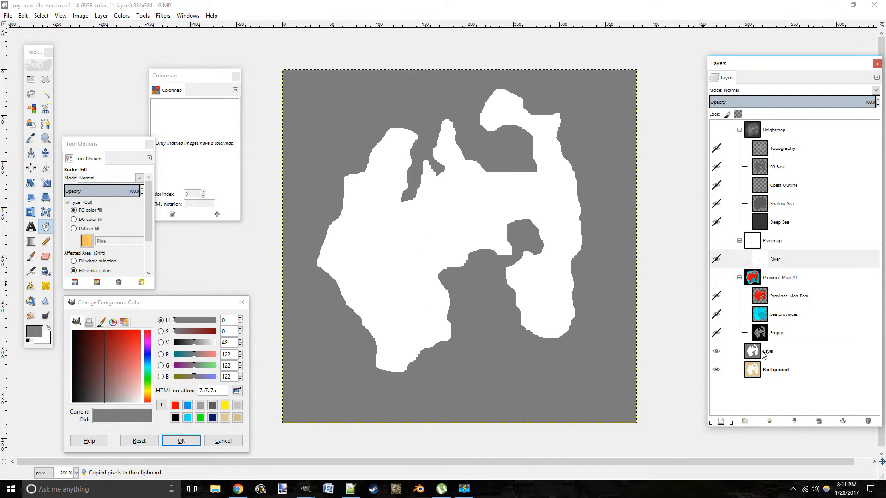
pyautogui.click(721, 421)
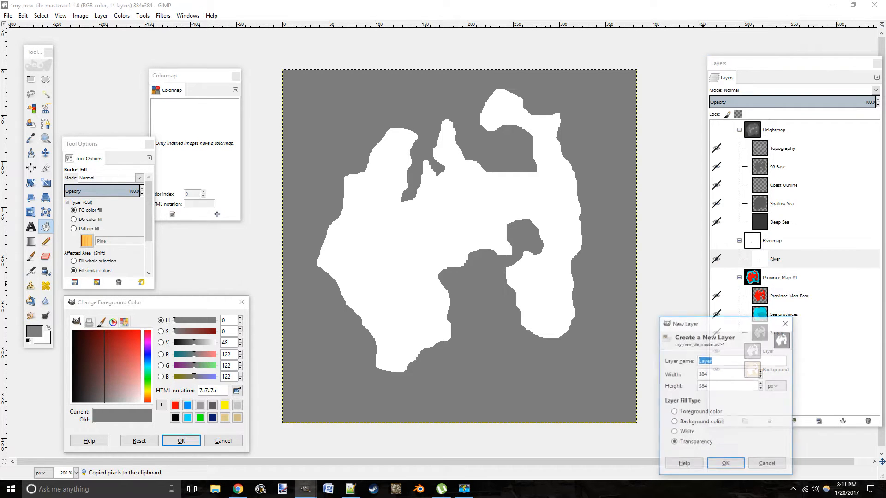
pyautogui.click(728, 464)
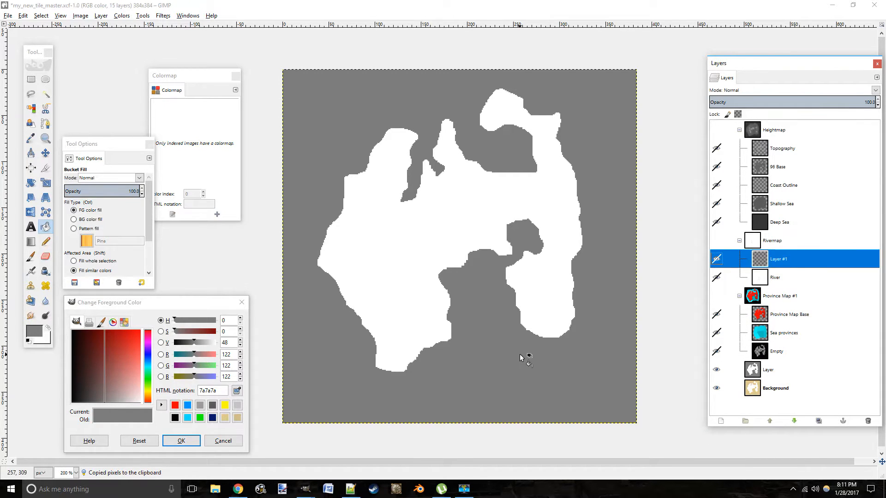
pyautogui.hotkey('ctrl', 'v')
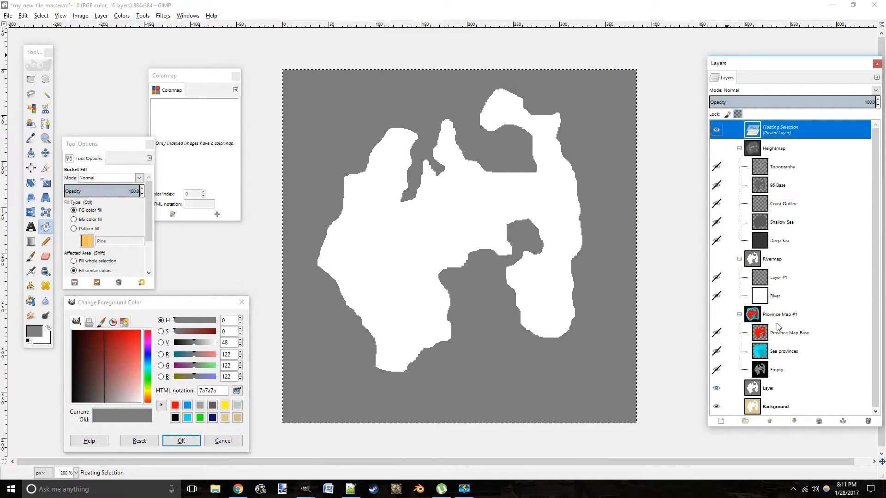
pyautogui.click(843, 420)
# Step: Delete the original mask layer directly above Background
pyautogui.click(775, 261)
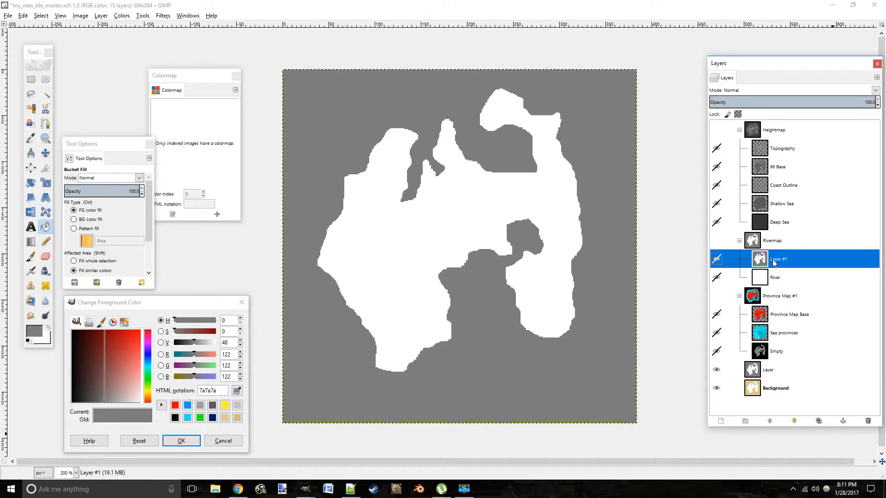
pyautogui.click(771, 372)
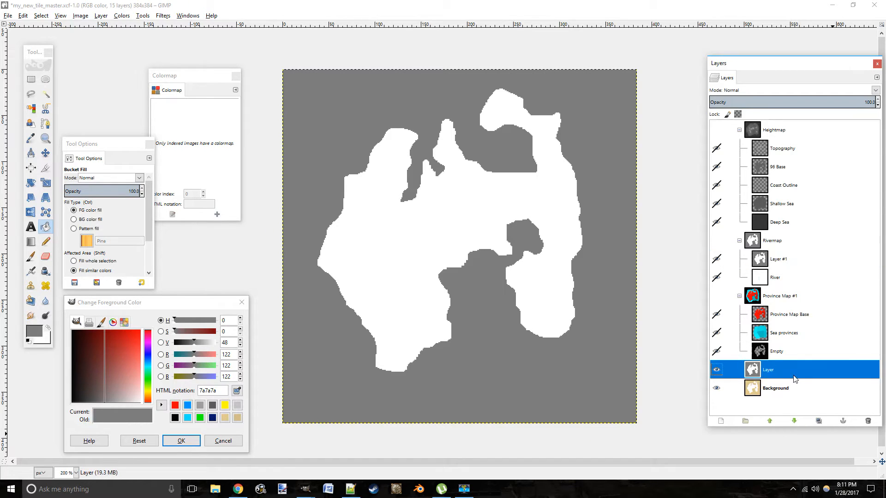
pyautogui.click(868, 421)
# Step: Show the Rivermap group, clear the white land from its mask layer using Fuzzy Select, and select the whole image
pyautogui.click(772, 262)
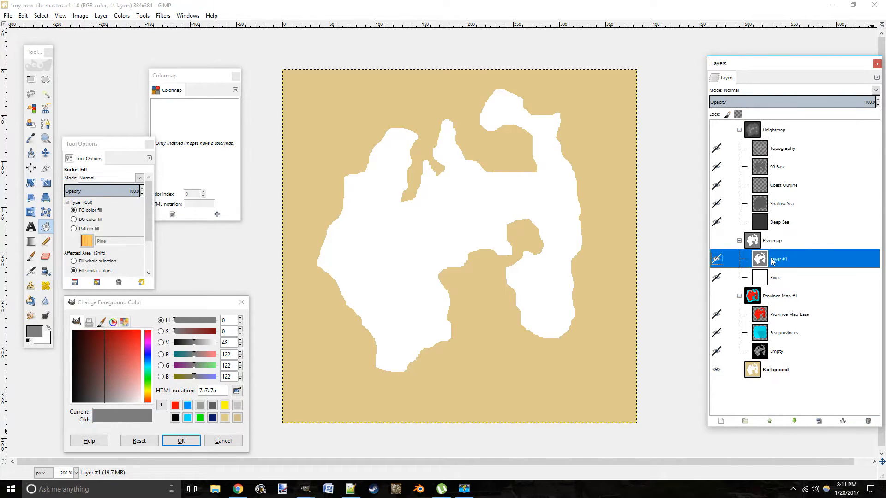
pyautogui.click(716, 241)
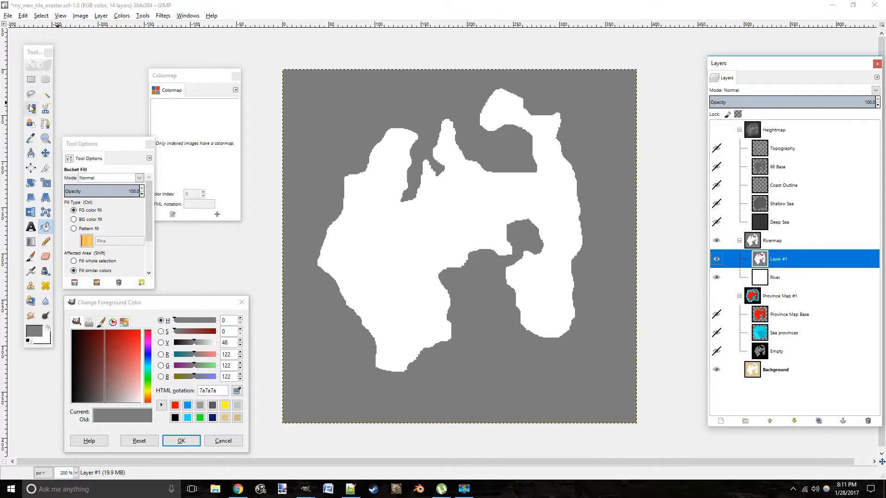
pyautogui.click(45, 94)
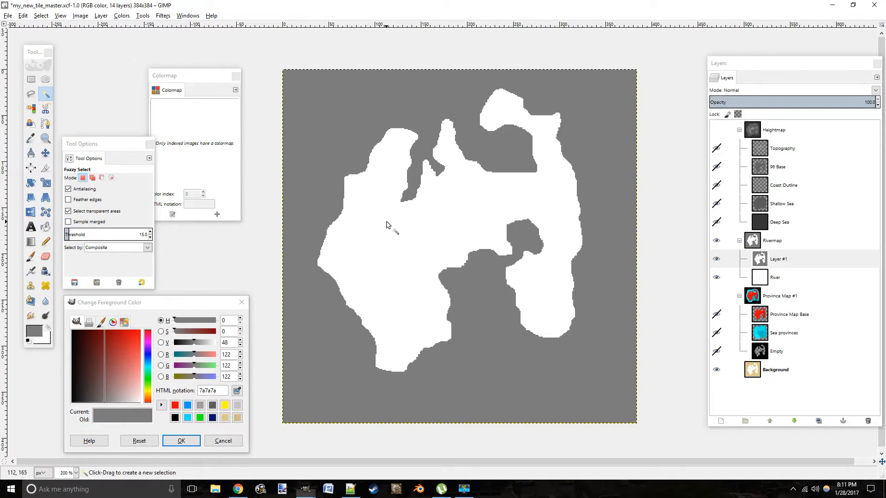
pyautogui.click(486, 196)
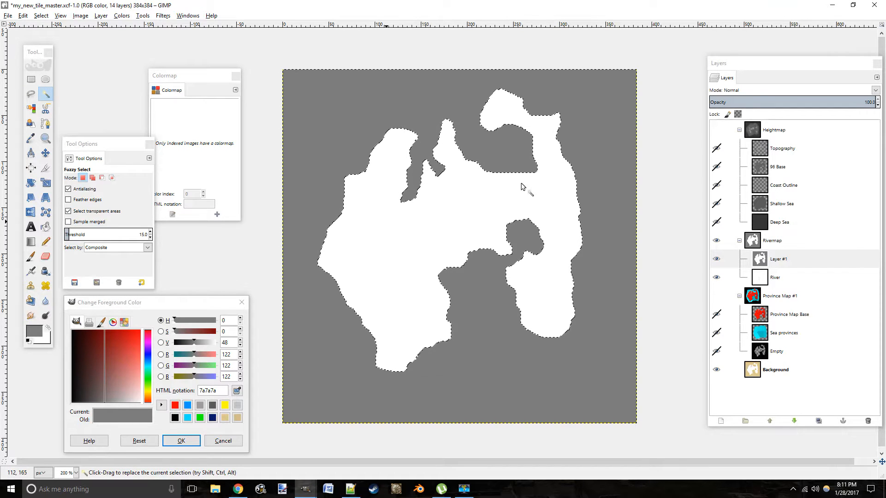
pyautogui.press('Delete')
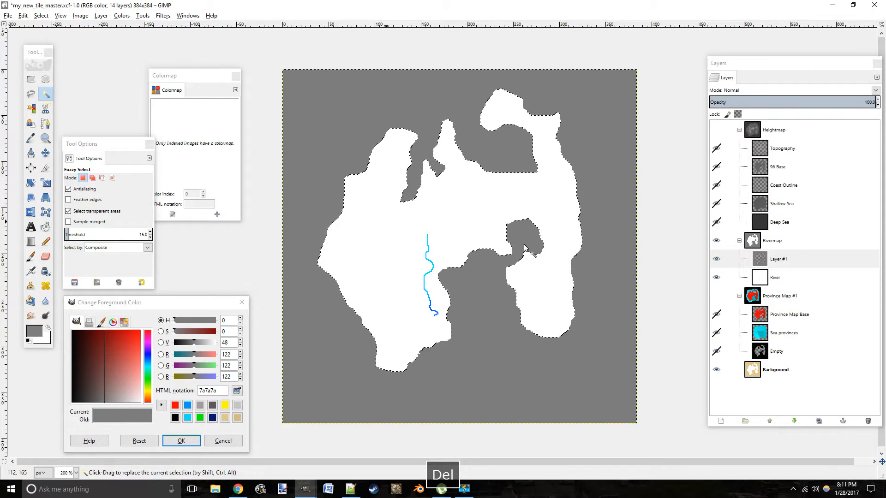
pyautogui.hotkey('ctrl', 'a')
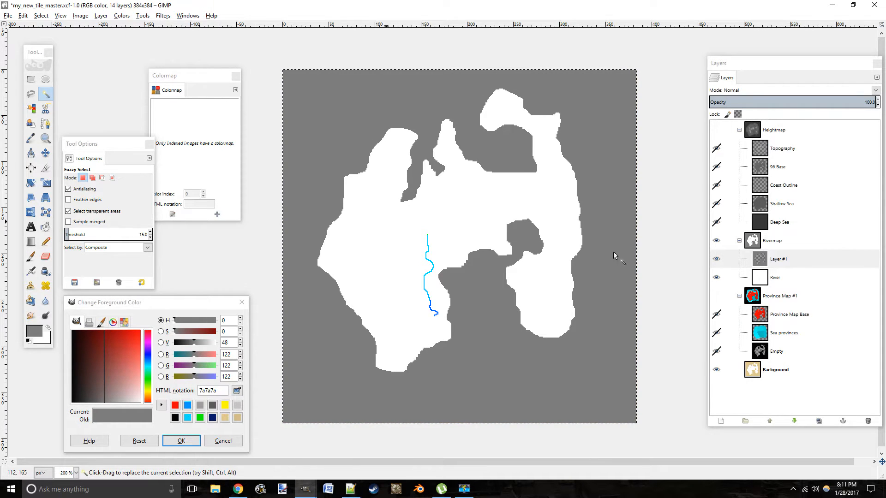
# Step: Merge the grey sea layer down into the River layer
pyautogui.click(792, 261)
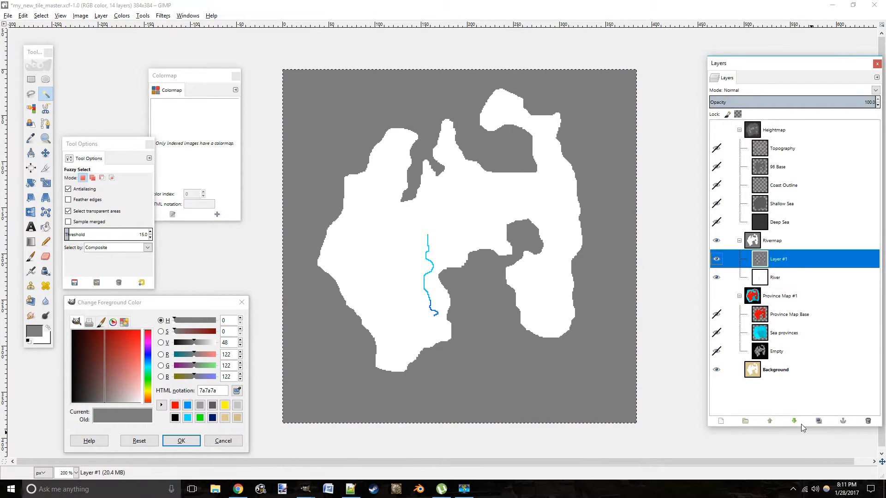
pyautogui.rightClick(787, 262)
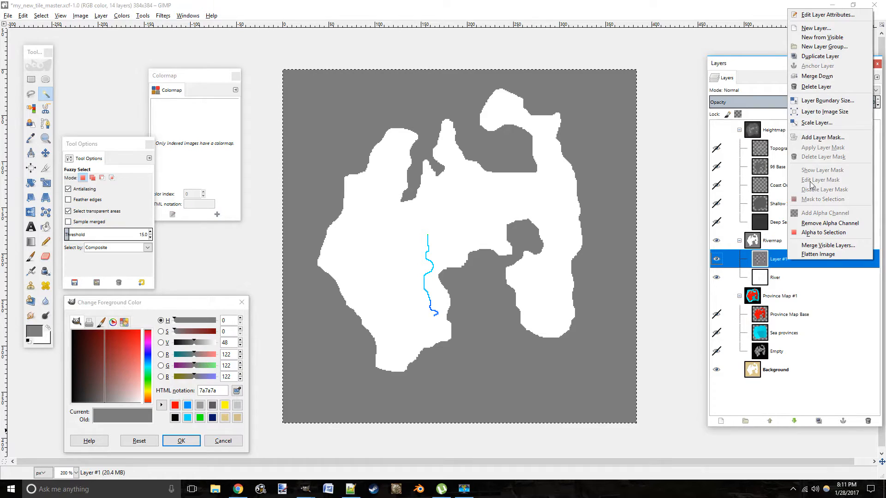
pyautogui.click(813, 76)
# Step: Show the Heightmap group over the river map and set its opacity to about 58
pyautogui.moveTo(476, 170); pyautogui.dragTo(426, 241)
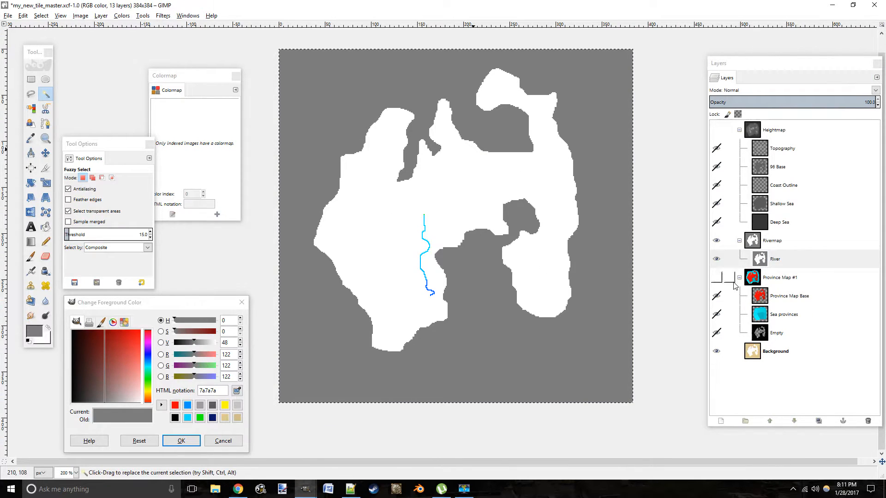
pyautogui.click(720, 260)
pyautogui.scroll(2, 435, 266)
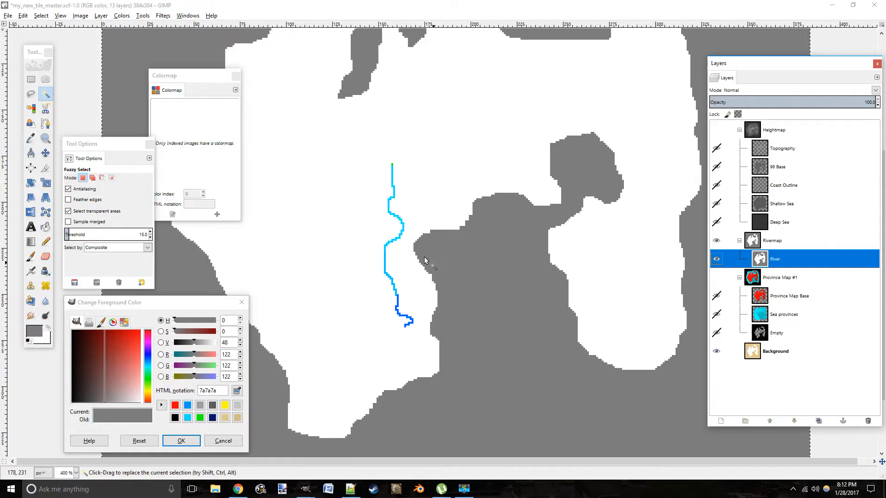
pyautogui.moveTo(410, 230); pyautogui.dragTo(431, 223)
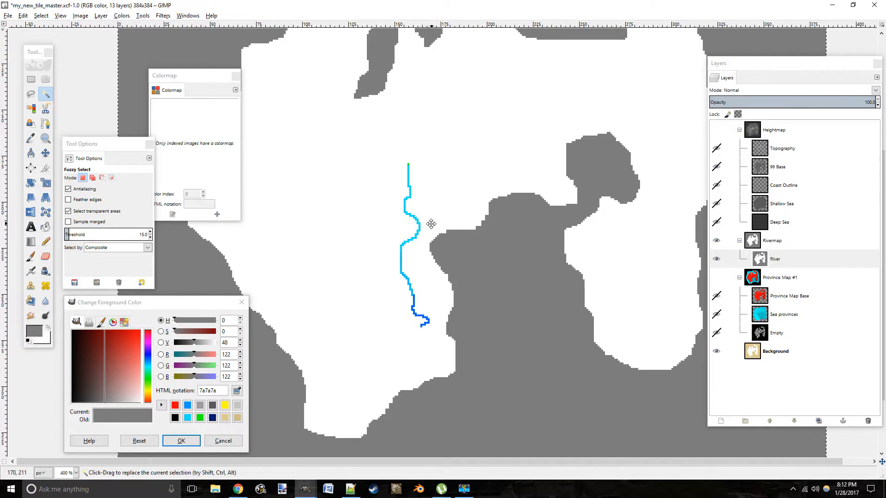
pyautogui.moveTo(403, 173); pyautogui.dragTo(439, 241)
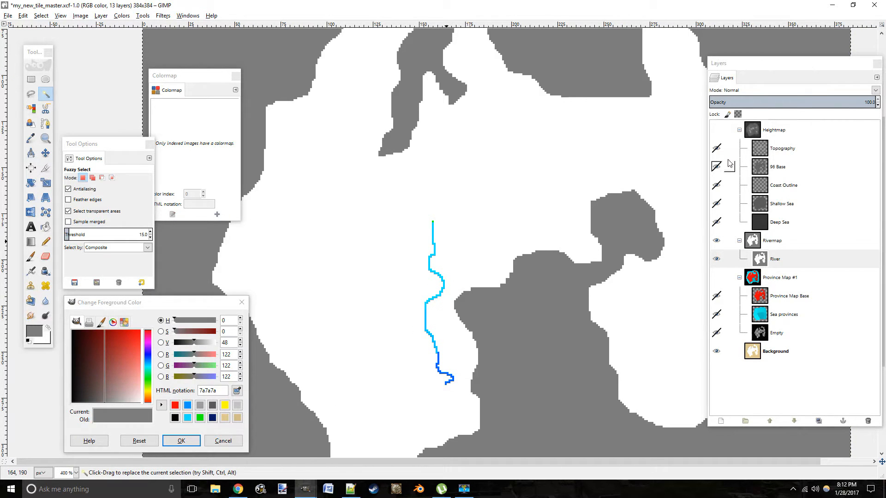
pyautogui.click(798, 127)
pyautogui.click(716, 130)
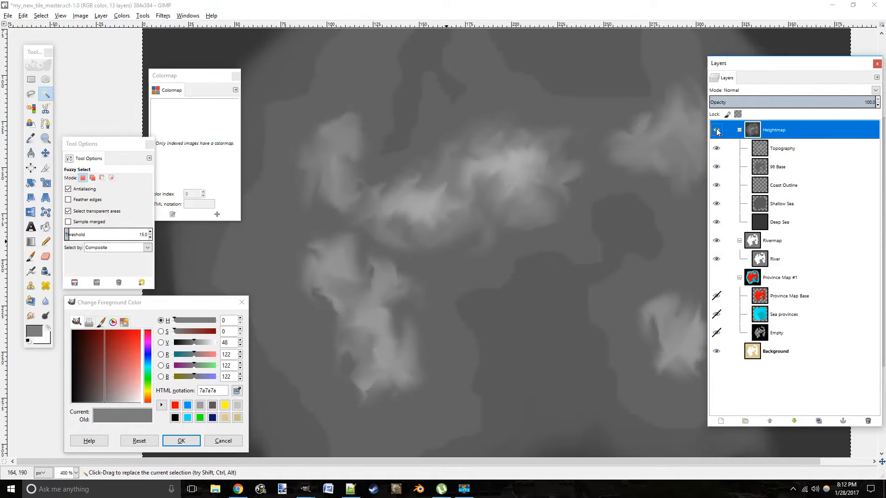
pyautogui.click(798, 100)
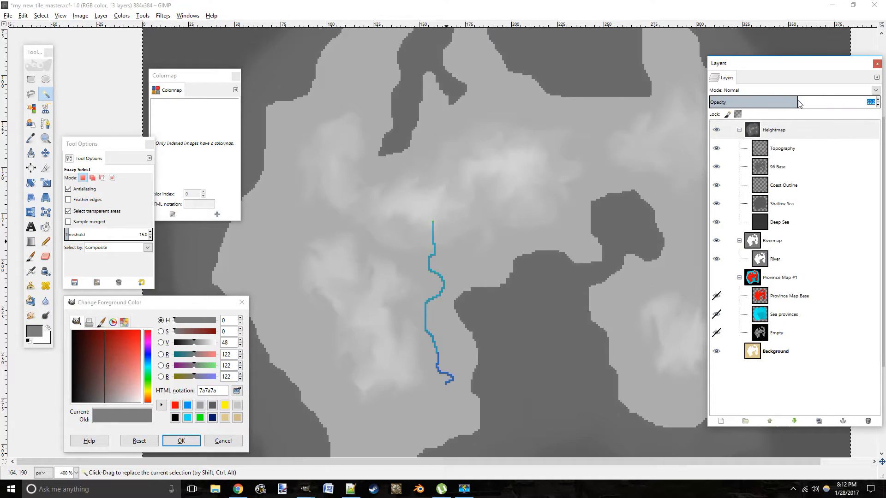
pyautogui.moveTo(805, 102); pyautogui.dragTo(806, 102)
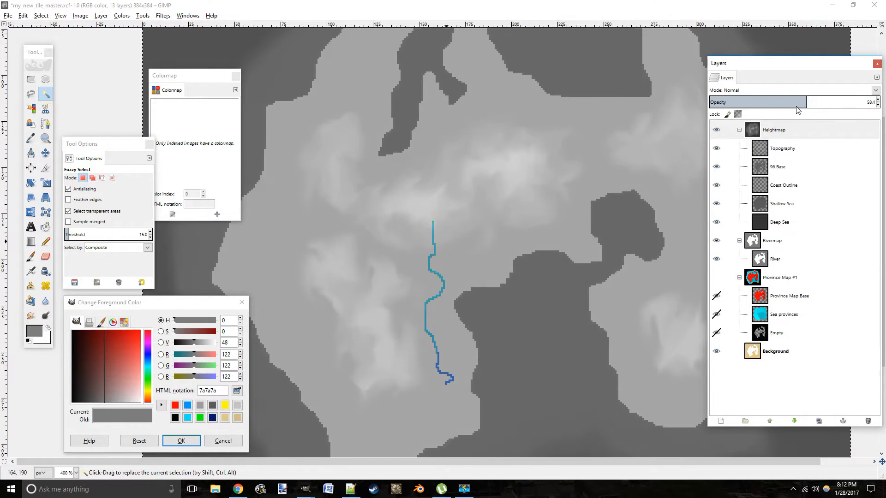
# Step: Make River in the Rivermap group the active layer
pyautogui.moveTo(571, 254); pyautogui.dragTo(564, 192)
pyautogui.moveTo(464, 253); pyautogui.dragTo(495, 301)
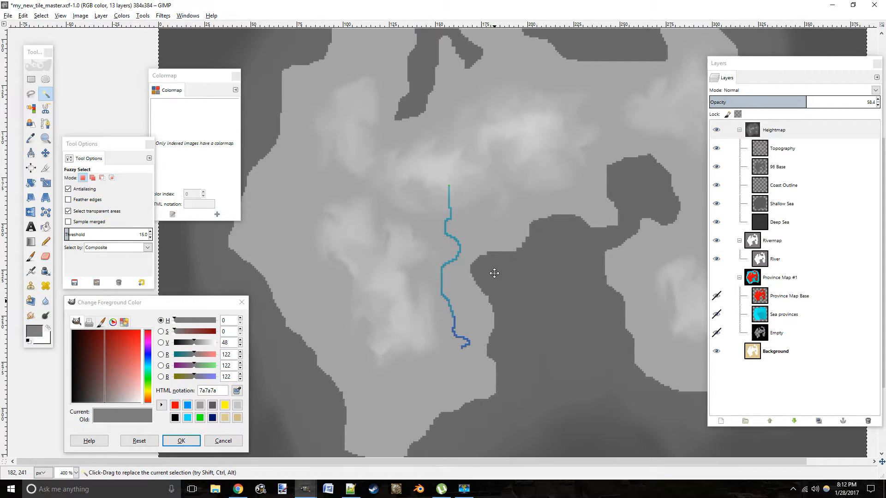
pyautogui.click(713, 259)
pyautogui.moveTo(522, 234); pyautogui.dragTo(482, 181)
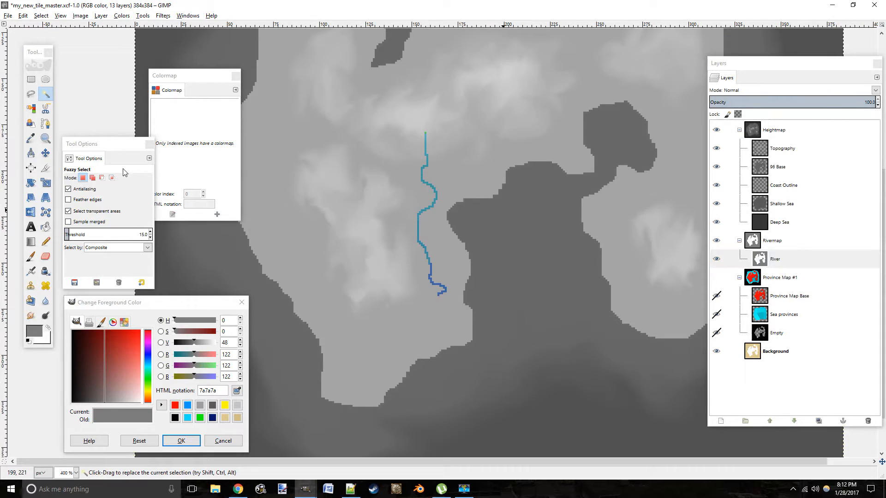
# Step: Examine the river up close against the heightmap, from its lower end up to its green source pixel
pyautogui.click(45, 137)
pyautogui.click(426, 218)
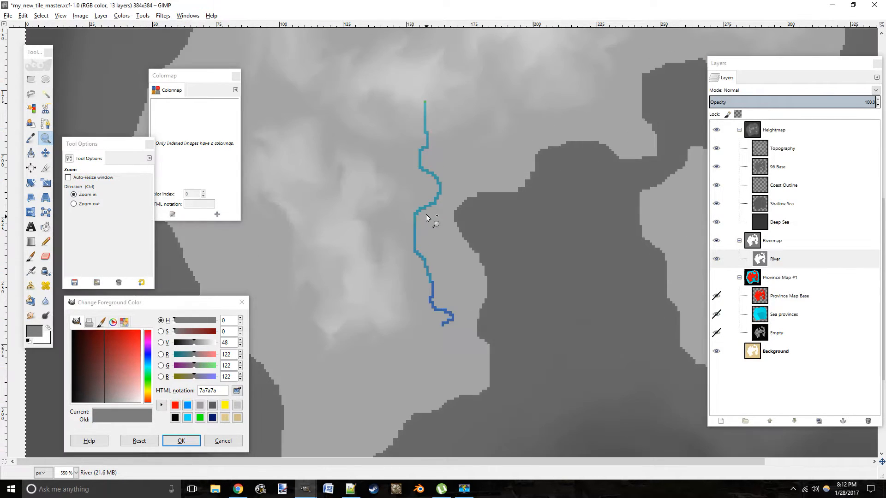
pyautogui.click(424, 215)
pyautogui.click(422, 214)
pyautogui.moveTo(491, 229); pyautogui.dragTo(409, 191)
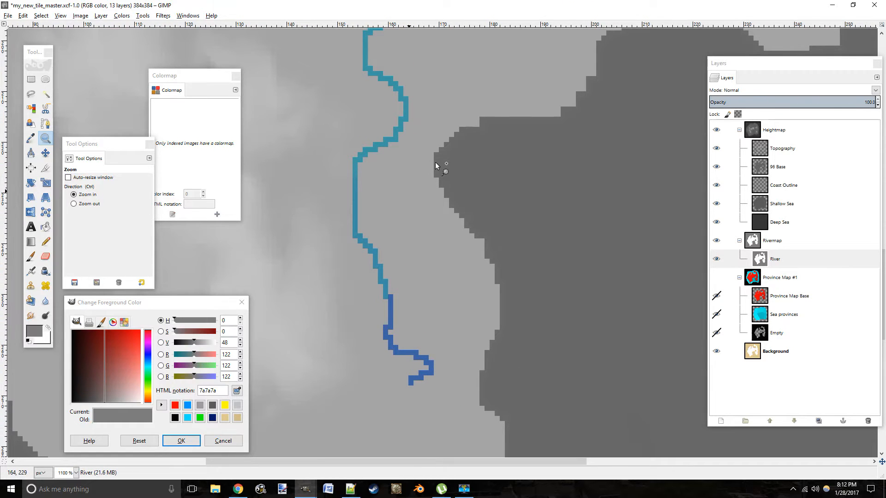
pyautogui.moveTo(435, 161); pyautogui.dragTo(478, 289)
pyautogui.moveTo(432, 192); pyautogui.dragTo(523, 259)
pyautogui.moveTo(508, 198); pyautogui.dragTo(404, 275)
pyautogui.moveTo(567, 206); pyautogui.dragTo(533, 148)
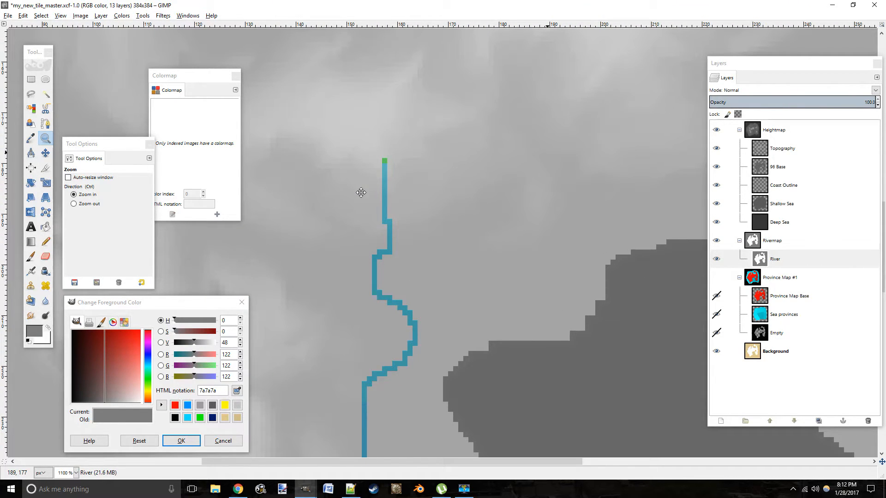
pyautogui.moveTo(388, 198); pyautogui.dragTo(429, 114)
pyautogui.moveTo(404, 154); pyautogui.dragTo(382, 251)
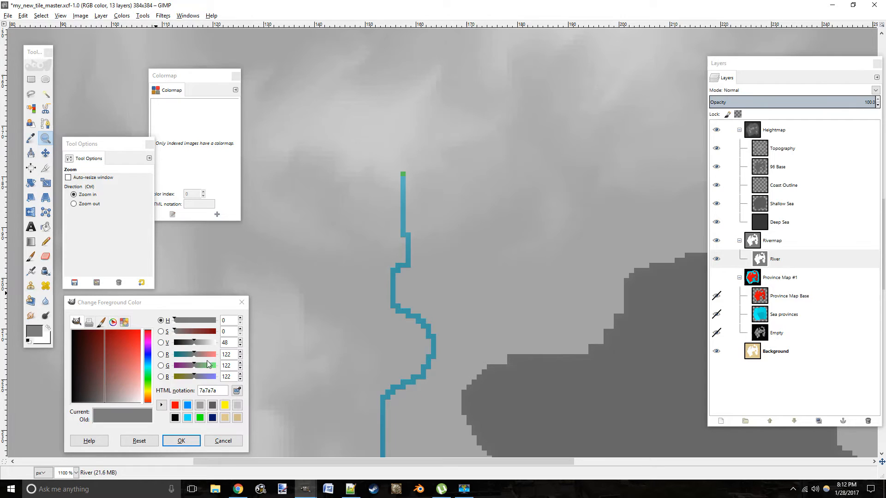
# Step: Try to sample the river's light blue from the canvas into the foreground colour, keeping River as the active layer
pyautogui.click(236, 392)
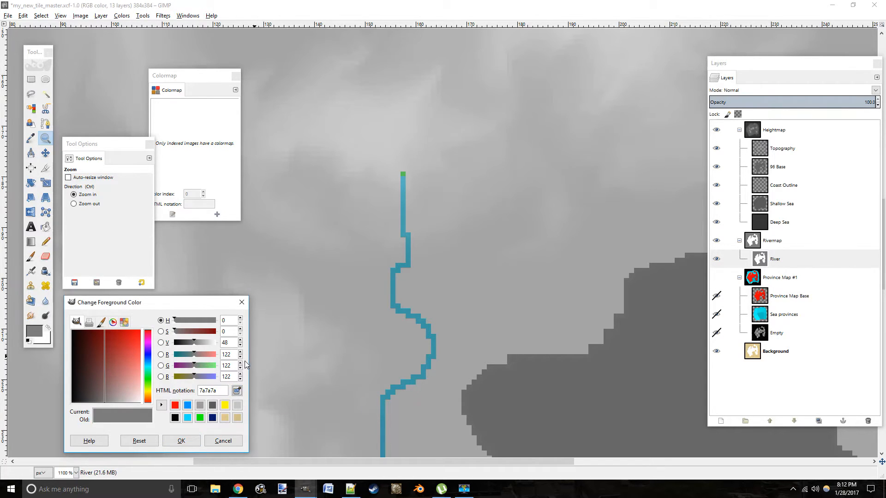
pyautogui.click(396, 281)
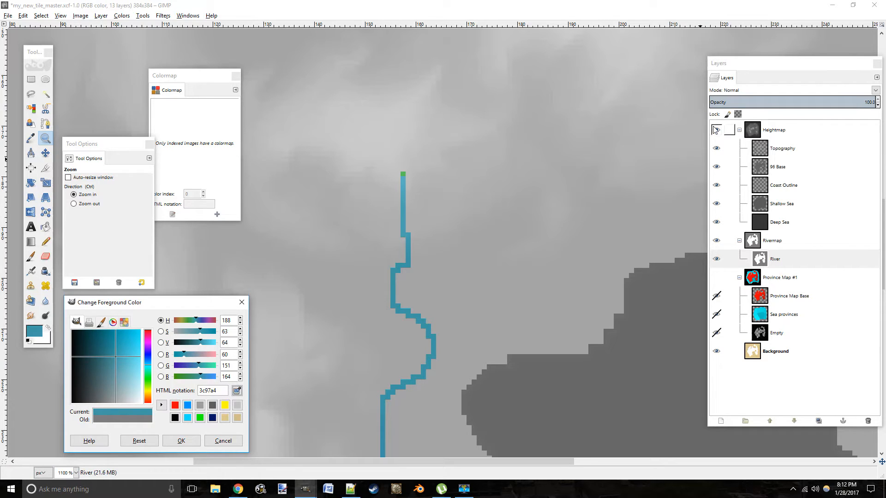
pyautogui.click(792, 129)
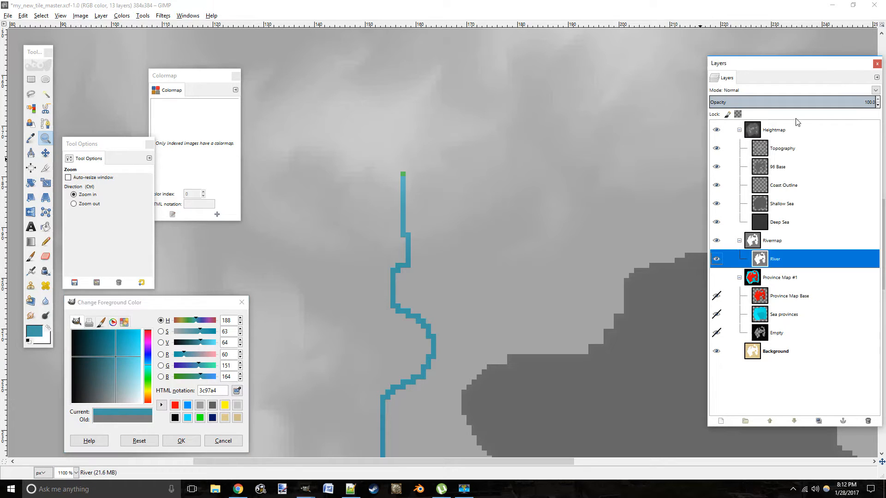
pyautogui.click(779, 259)
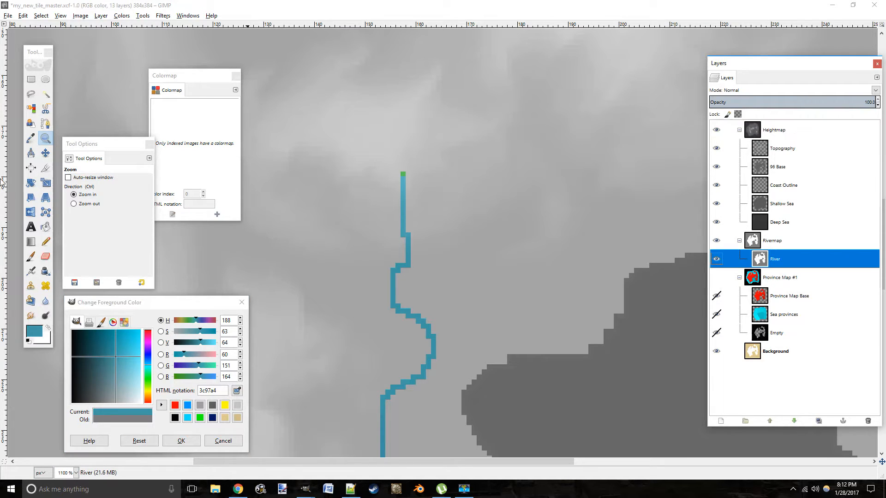
# Step: Sample the upper river's light blue from the River layer as the foreground colour with the Color Picker
pyautogui.click(31, 138)
pyautogui.click(396, 276)
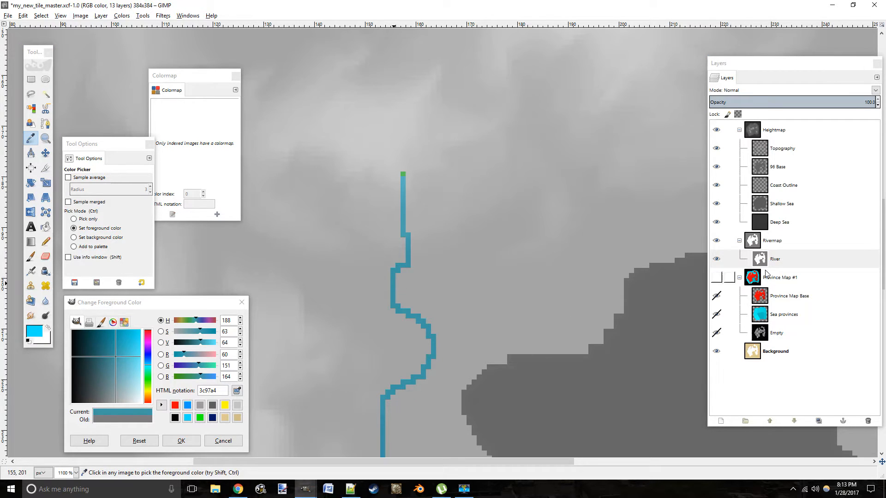
pyautogui.click(734, 259)
pyautogui.moveTo(432, 249); pyautogui.dragTo(379, 226)
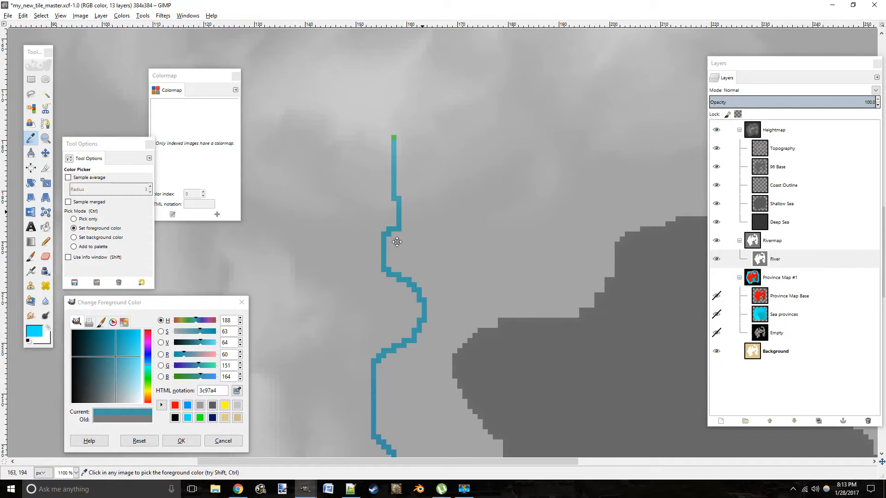
# Step: Try the Color Picker's Pick only mode on the upper river, and return it to Set foreground color
pyautogui.click(31, 139)
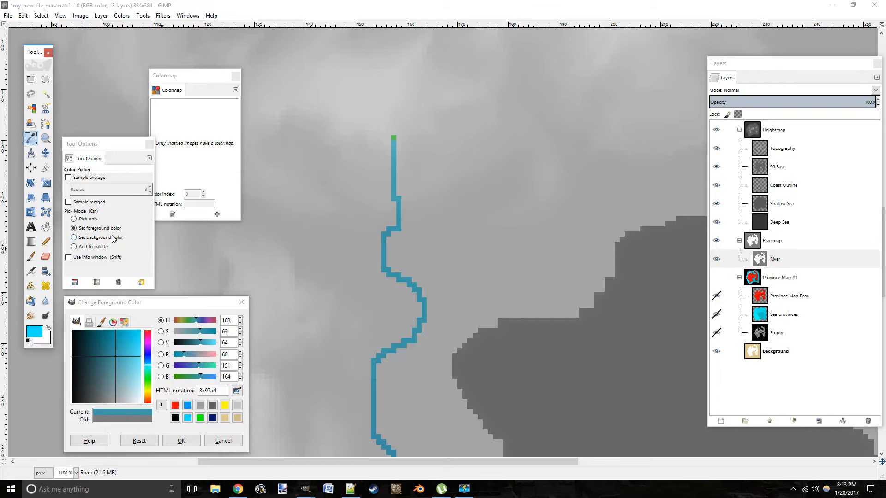
pyautogui.click(88, 219)
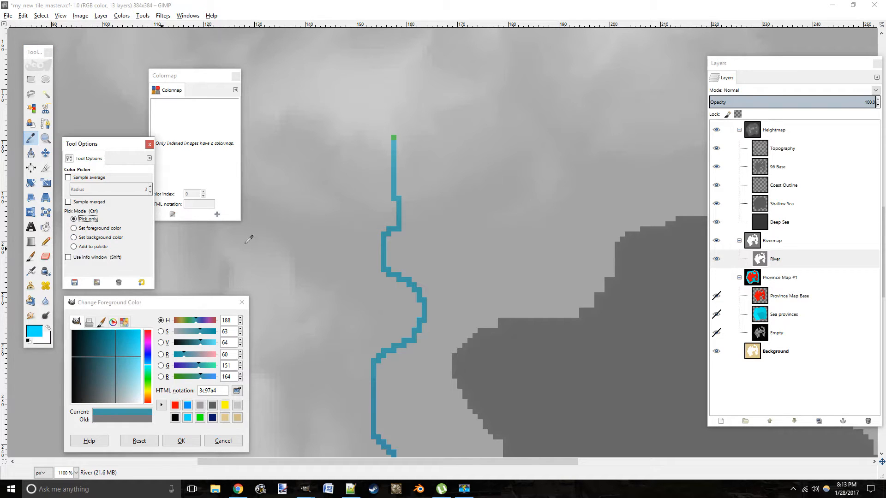
pyautogui.click(388, 246)
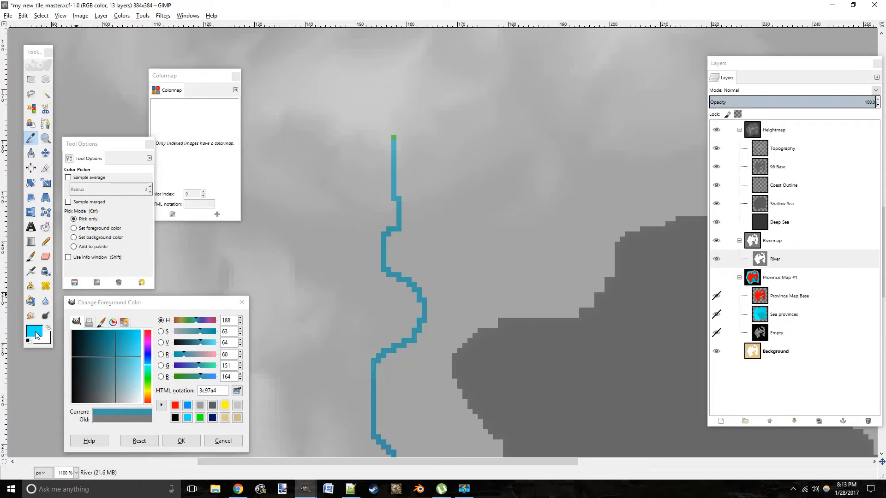
pyautogui.click(74, 228)
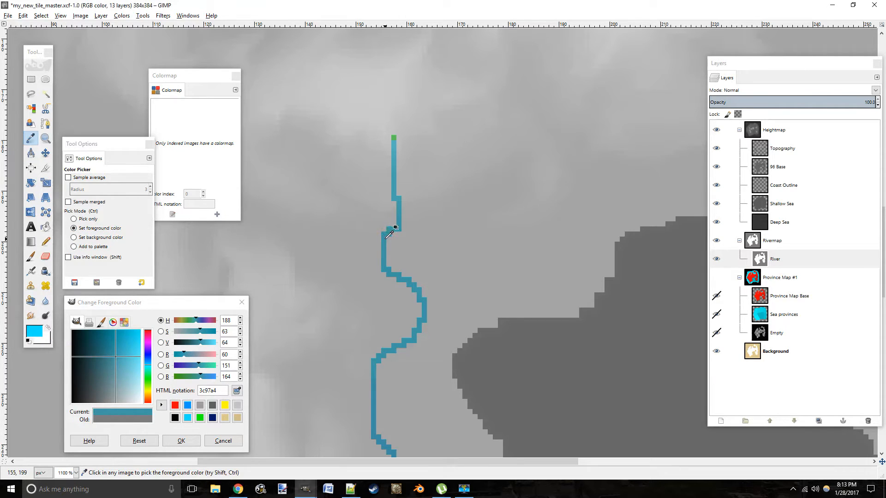
# Step: Load the sampled light blue 00e1ff into the foreground colour editor and add it to the colour history
pyautogui.click(34, 335)
pyautogui.moveTo(343, 396); pyautogui.dragTo(290, 354)
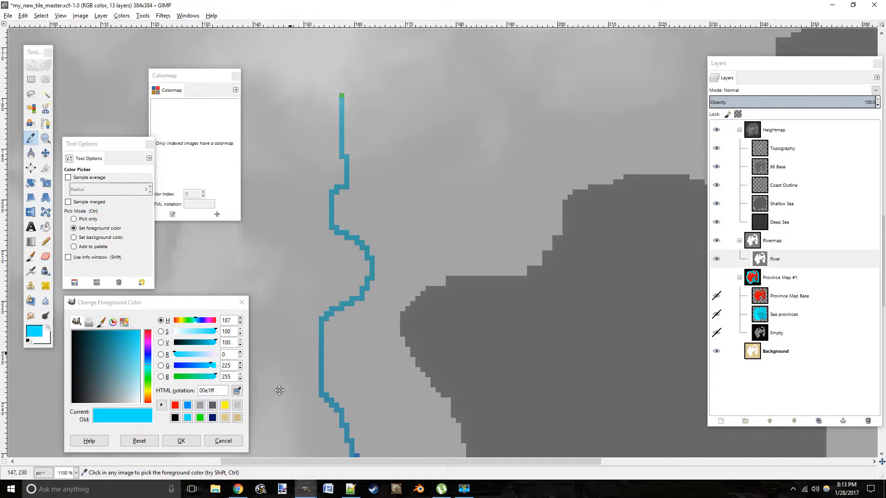
pyautogui.moveTo(280, 390); pyautogui.dragTo(313, 388)
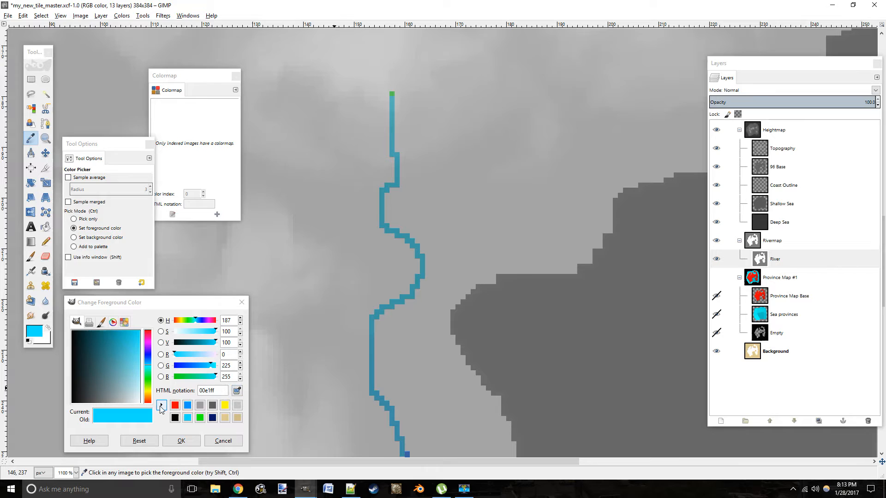
pyautogui.click(161, 405)
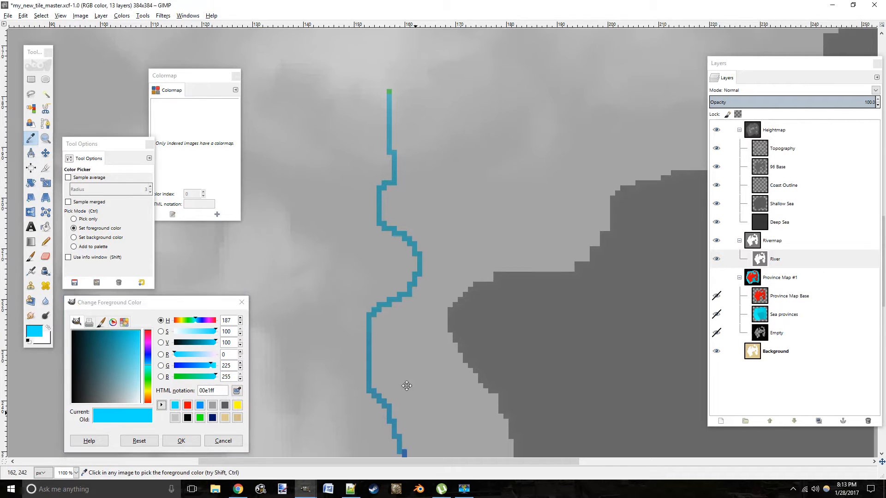
# Step: Sample the slightly darker blue 00c8ff from the river's middle stretch and add it to the colour history
pyautogui.scroll(-3, 405, 395)
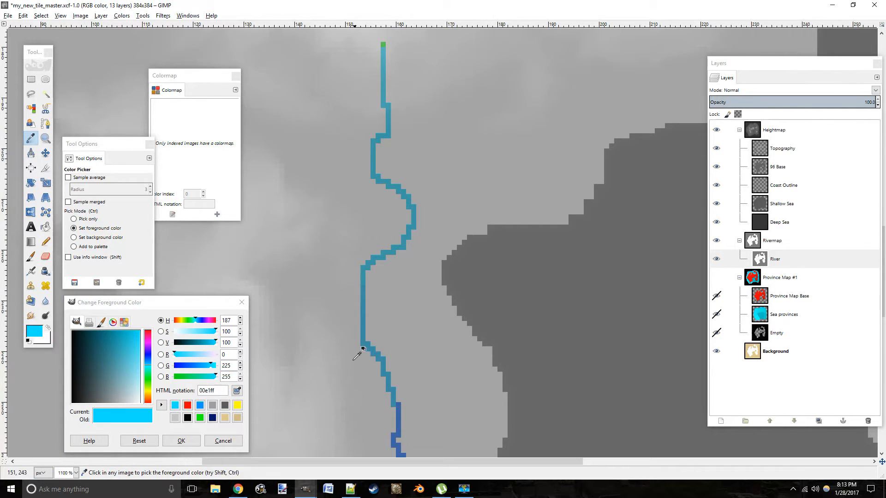
pyautogui.moveTo(357, 279); pyautogui.dragTo(375, 352)
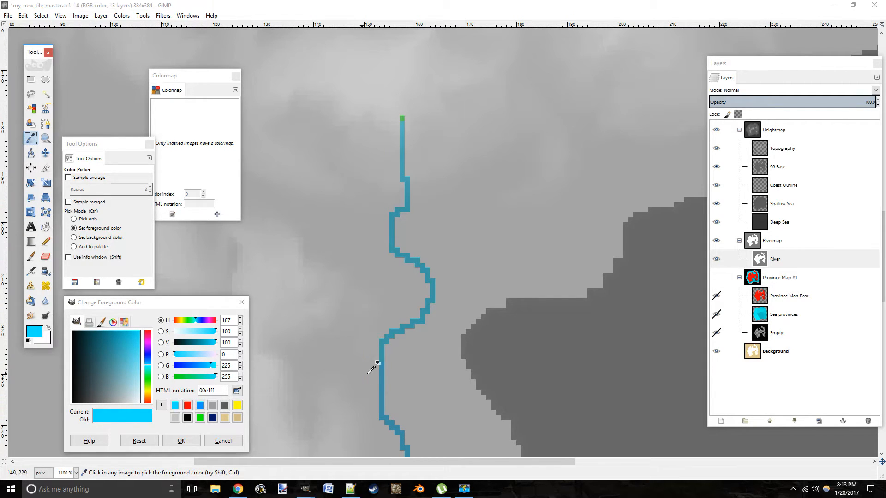
pyautogui.click(33, 334)
pyautogui.click(161, 406)
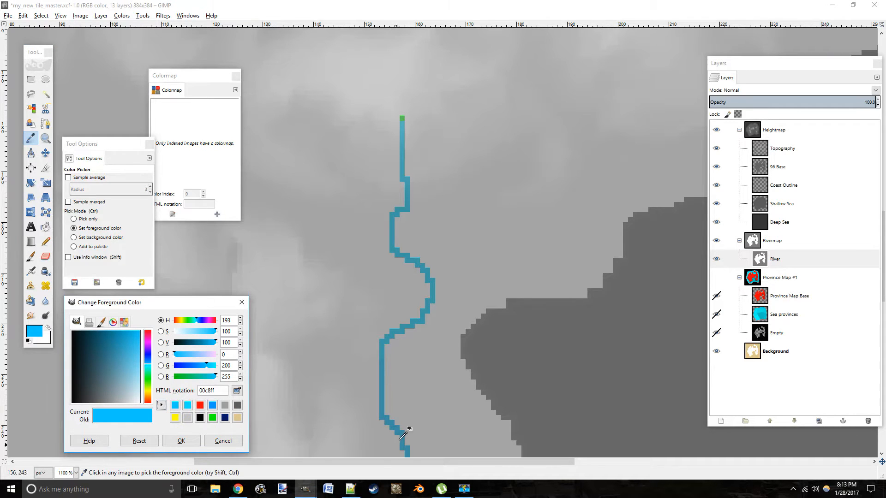
# Step: Sample the dark blue 0064ff from the river's lower stretch and add it to the colour history
pyautogui.scroll(-8, 412, 303)
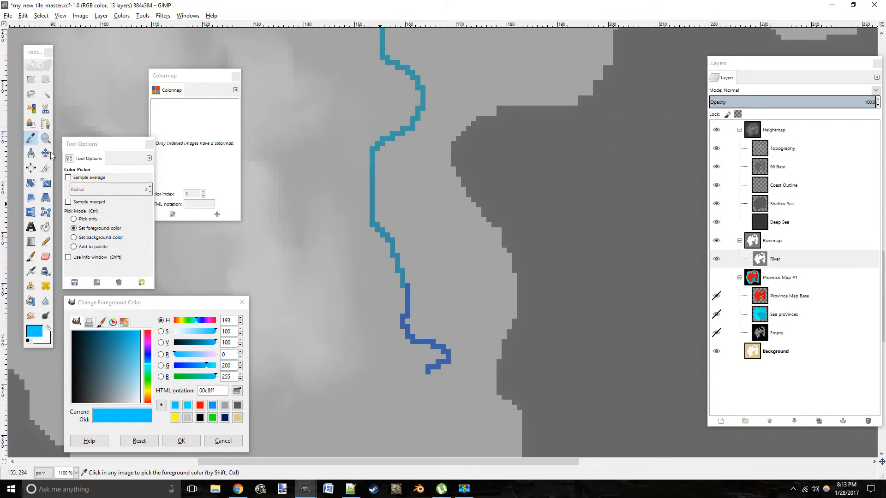
pyautogui.click(31, 139)
pyautogui.click(408, 297)
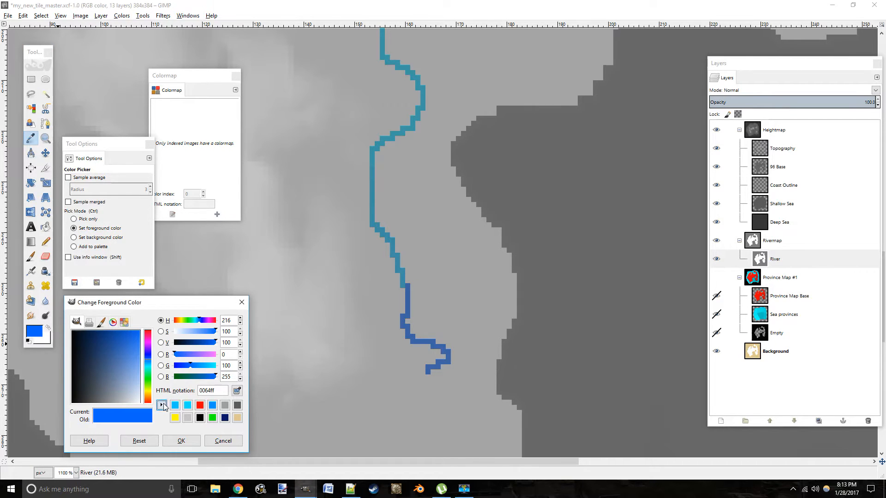
pyautogui.click(164, 406)
# Step: Sample the green 00ff00 source pixel at the river's upper end and add it to the colour history
pyautogui.moveTo(355, 209); pyautogui.dragTo(369, 402)
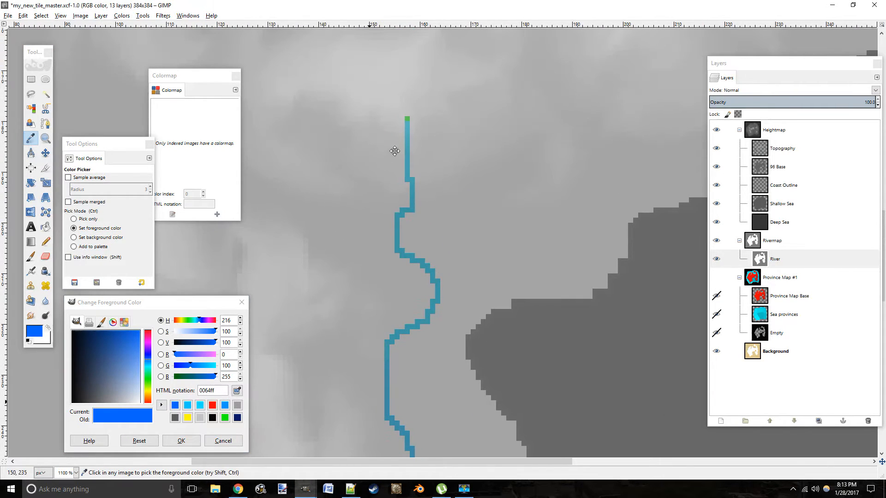
pyautogui.click(31, 138)
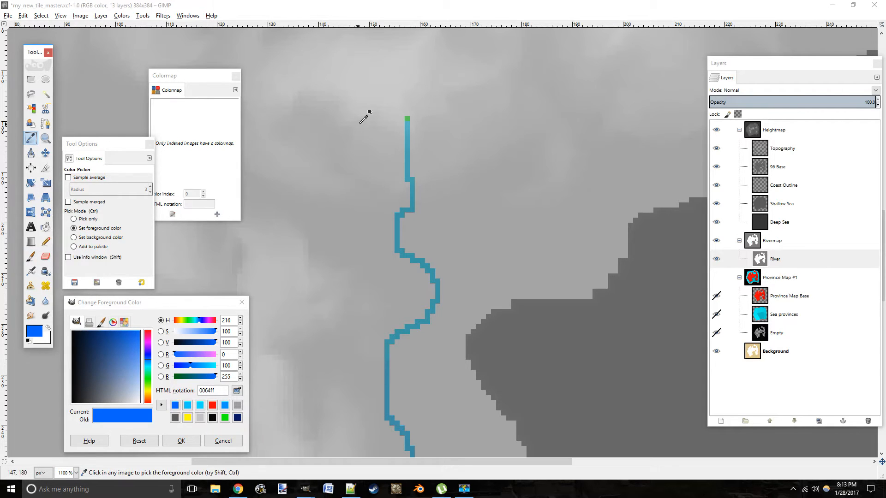
pyautogui.click(408, 119)
pyautogui.click(30, 333)
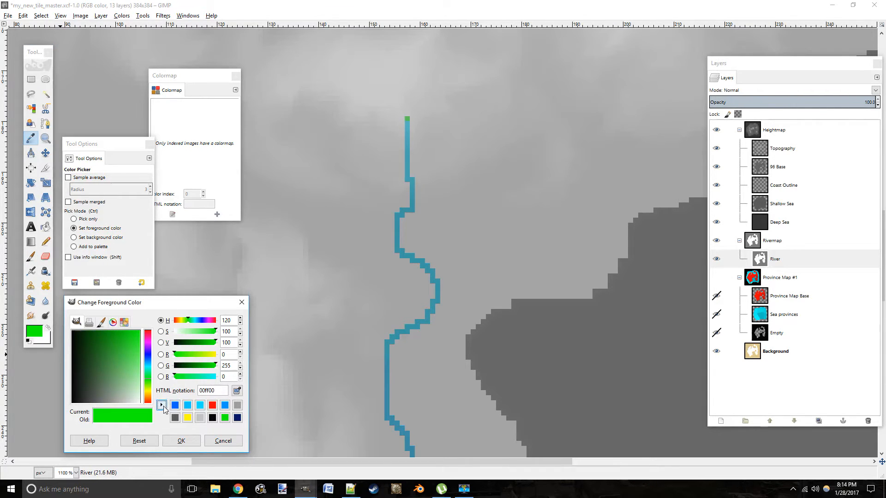
pyautogui.click(162, 405)
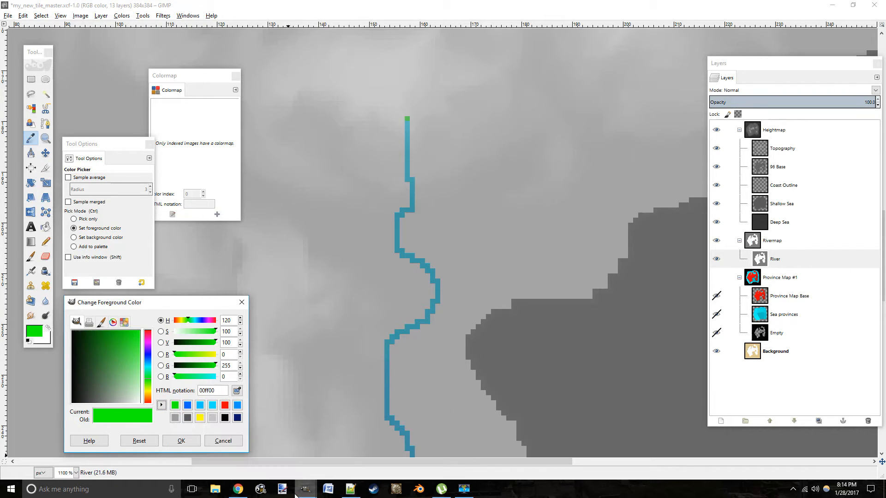
# Step: Switch to the my_new_tile_r image and make colormap index 1, red ff0000, the foreground colour
pyautogui.moveTo(296, 493)
pyautogui.click(311, 436)
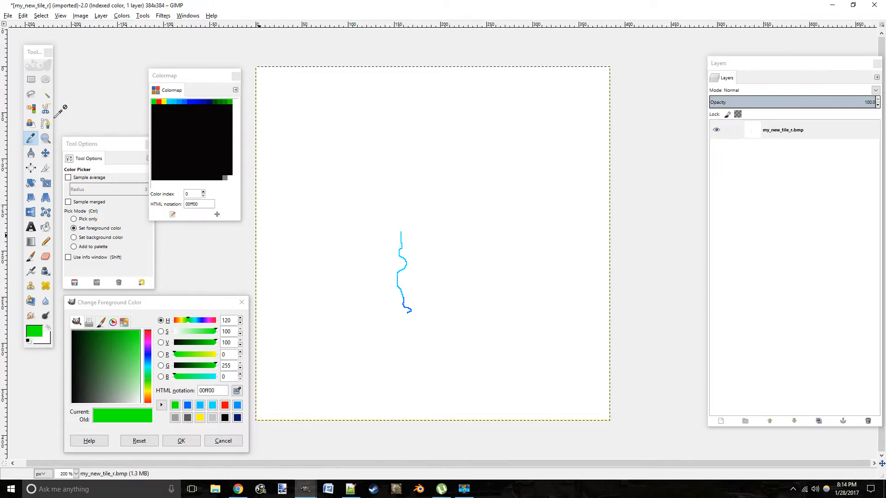
pyautogui.click(159, 101)
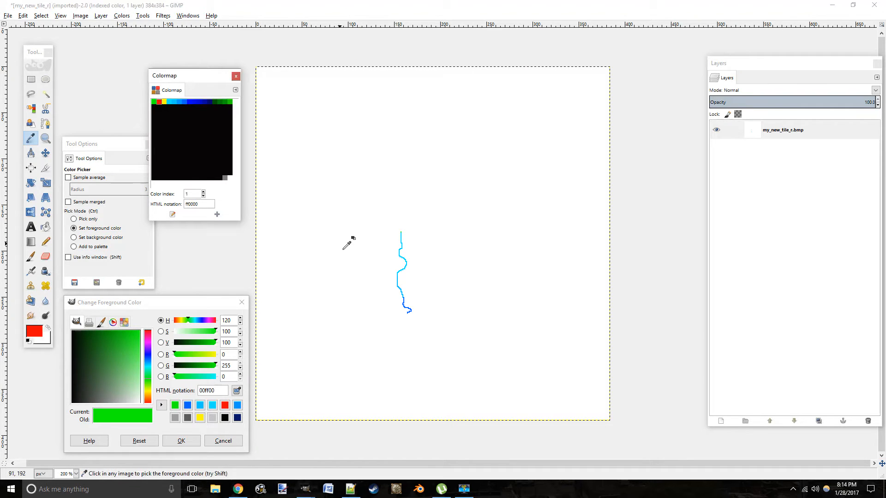
# Step: Try the red with the Pencil on the blank area beside the river, and undo the test marks
pyautogui.scroll(4, 341, 246)
pyautogui.moveTo(337, 259)
pyautogui.mouseDown()
pyautogui.moveTo(403, 212)
pyautogui.moveTo(410, 257)
pyautogui.moveTo(349, 309)
pyautogui.mouseUp()
pyautogui.click(46, 241)
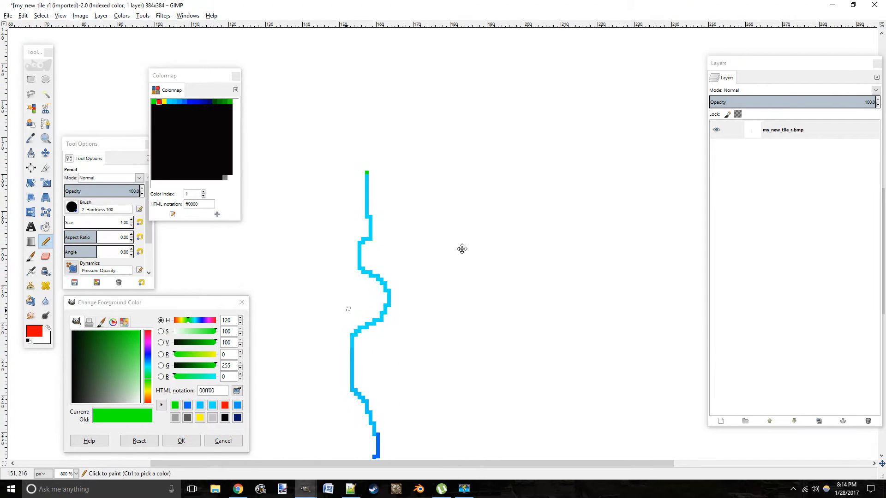
pyautogui.click(301, 280)
pyautogui.click(302, 280)
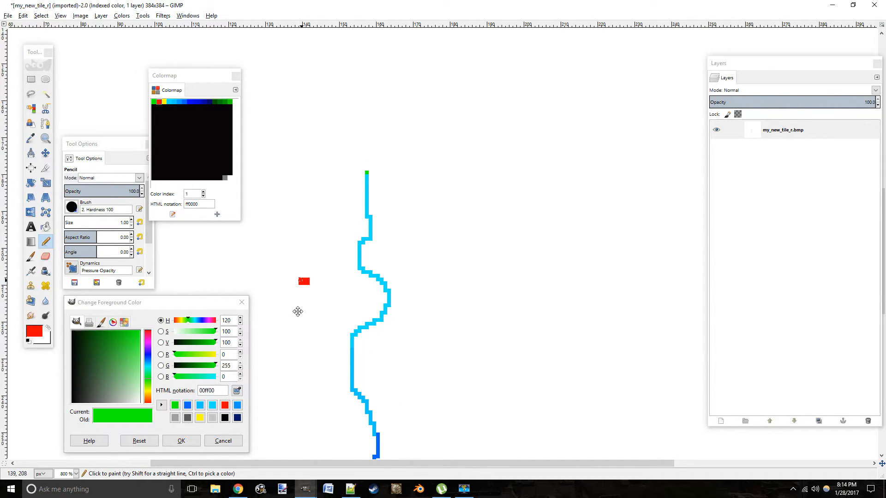
pyautogui.hotkey('ctrl', 'z')
pyautogui.hotkey('ctrl', 'z')
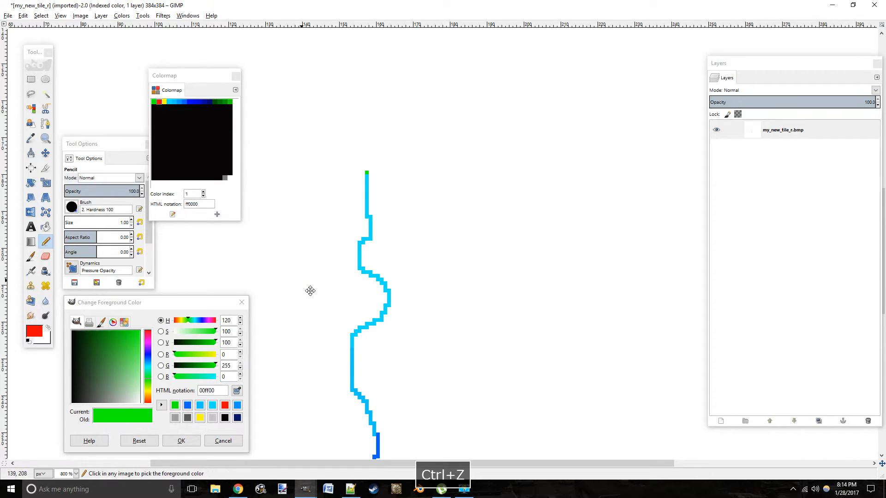
# Step: Load the red ff0000 into the foreground colour editor and add it to the colour history
pyautogui.moveTo(272, 282); pyautogui.dragTo(277, 281)
pyautogui.click(36, 333)
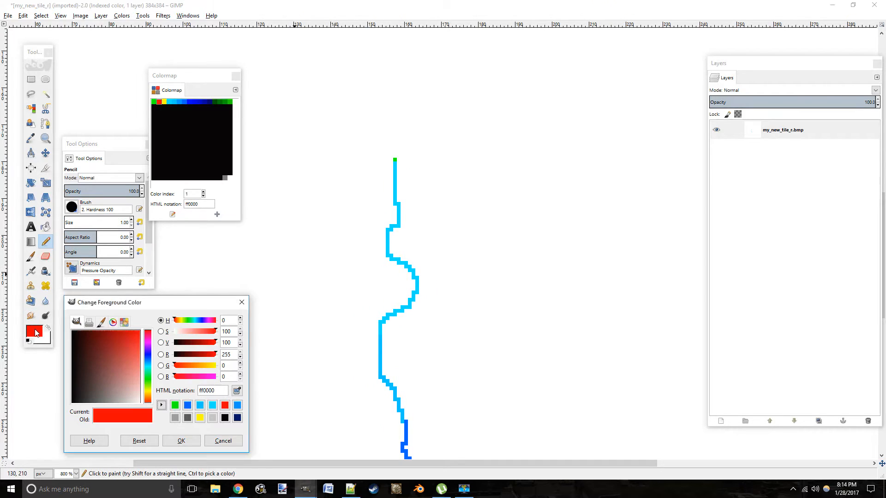
pyautogui.click(161, 406)
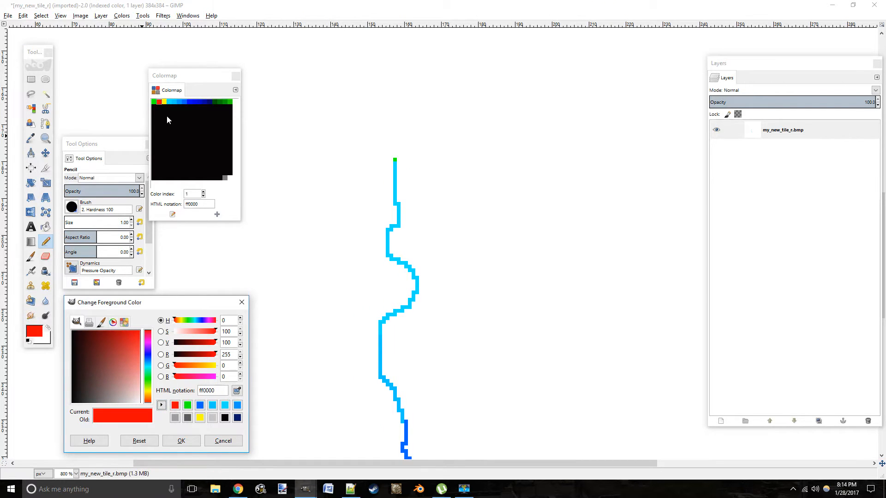
# Step: Make colormap index 2, yellow fffc00, the foreground colour and add it to the colour history
pyautogui.click(164, 102)
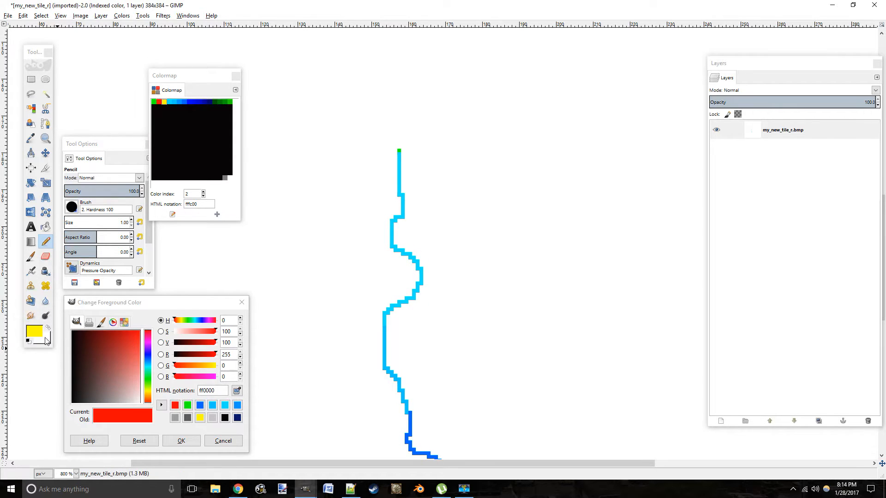
pyautogui.click(38, 335)
pyautogui.click(161, 405)
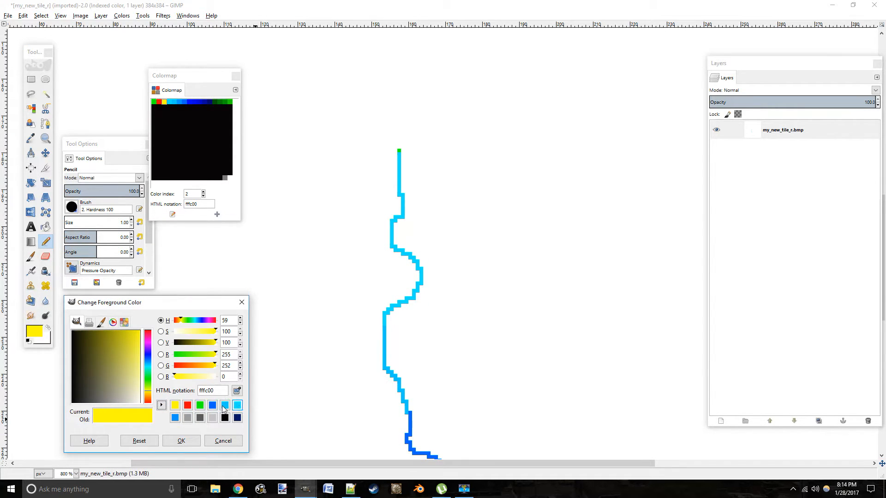
# Step: Switch to my_new_tile_master.xcf and erase the lower part of the river on the River layer with the Eraser at size 15.17
pyautogui.click(305, 490)
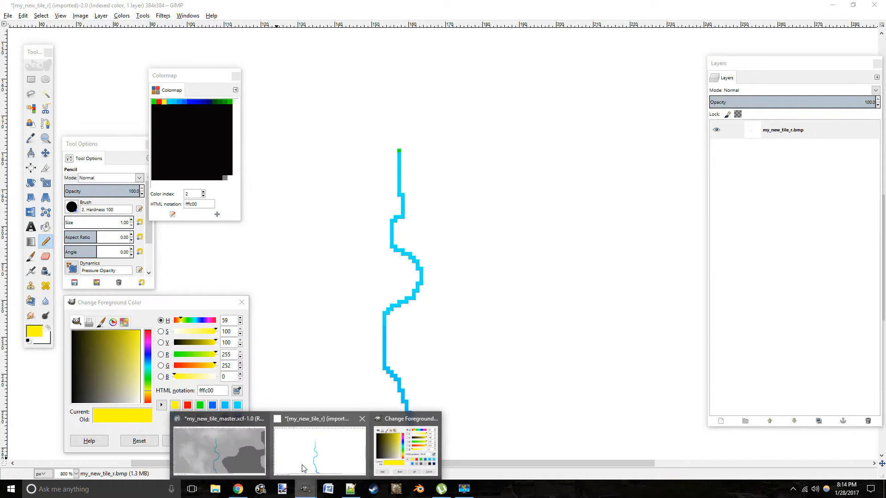
pyautogui.click(241, 458)
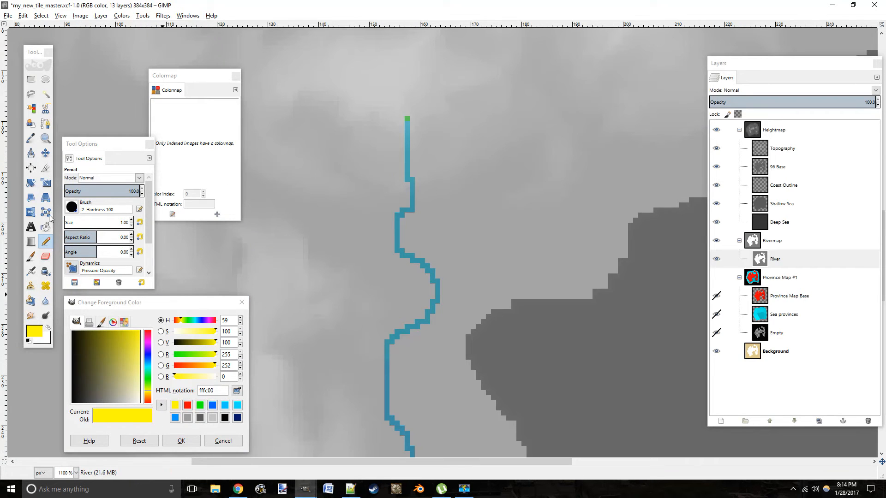
pyautogui.click(43, 248)
pyautogui.moveTo(328, 273); pyautogui.dragTo(252, 322)
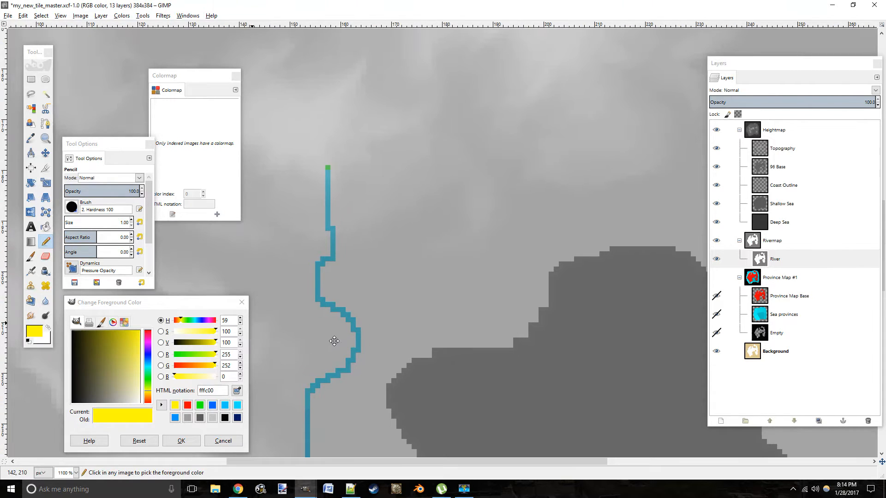
pyautogui.moveTo(347, 341)
pyautogui.mouseDown()
pyautogui.moveTo(373, 295)
pyautogui.moveTo(418, 112)
pyautogui.moveTo(421, 28)
pyautogui.moveTo(422, 78)
pyautogui.mouseUp()
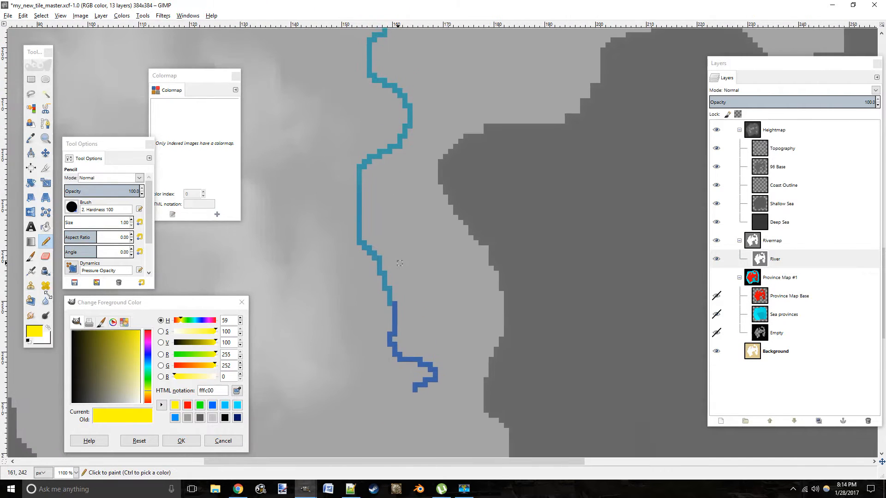
pyautogui.click(45, 257)
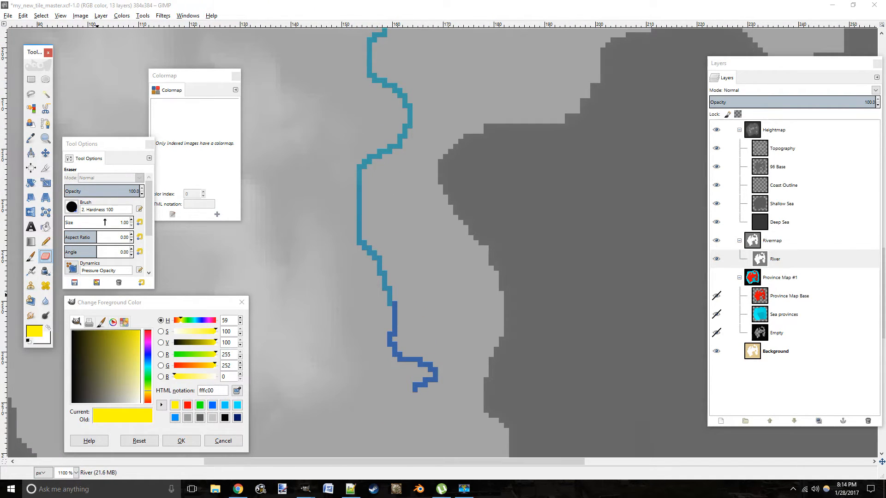
pyautogui.moveTo(75, 222); pyautogui.dragTo(68, 222)
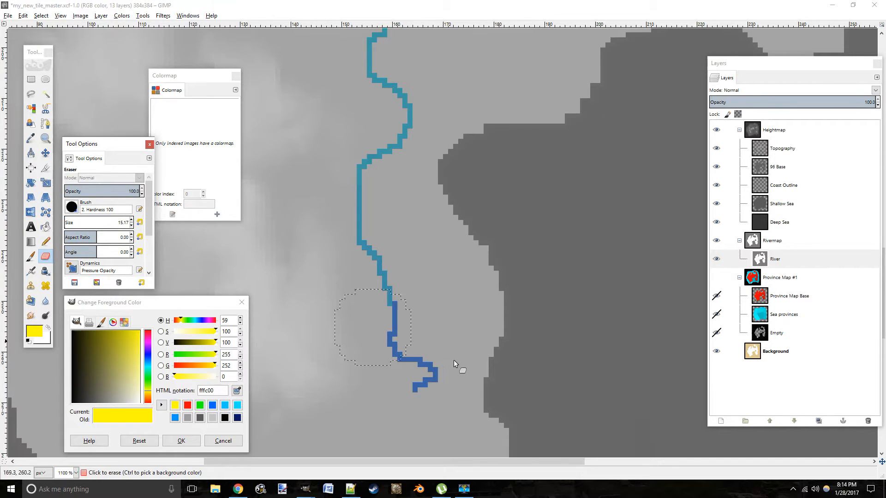
pyautogui.moveTo(416, 380); pyautogui.dragTo(322, 203)
pyautogui.scroll(4, 375, 331)
pyautogui.hscroll(-2, 375, 330)
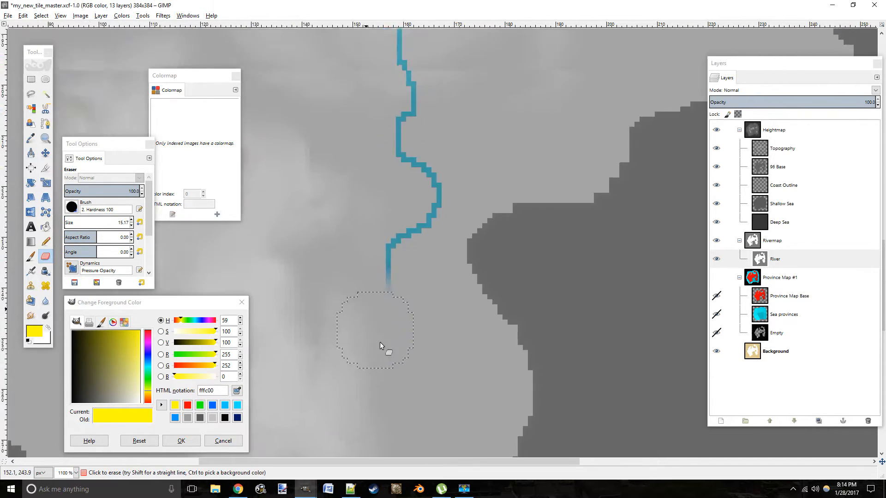
# Step: Enable the Eraser's Hard edge option and erase the rest of the river up to its green source pixel
pyautogui.moveTo(149, 211); pyautogui.dragTo(141, 244)
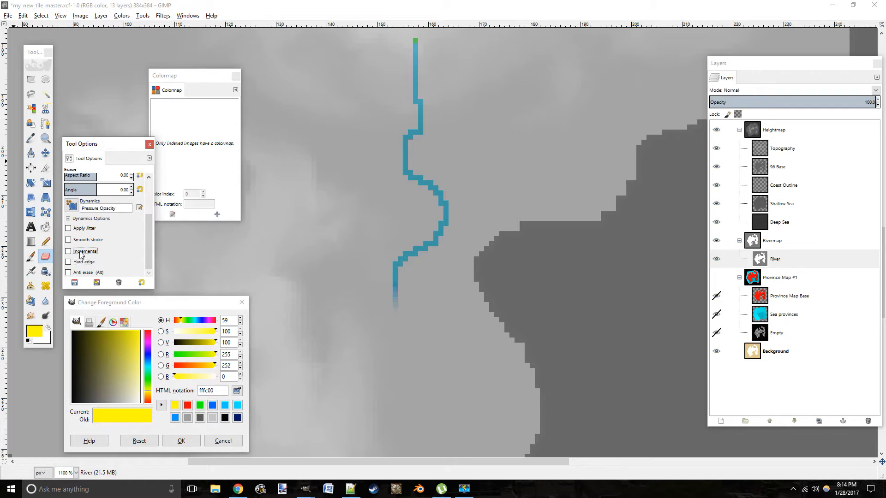
pyautogui.moveTo(105, 146); pyautogui.dragTo(122, 124)
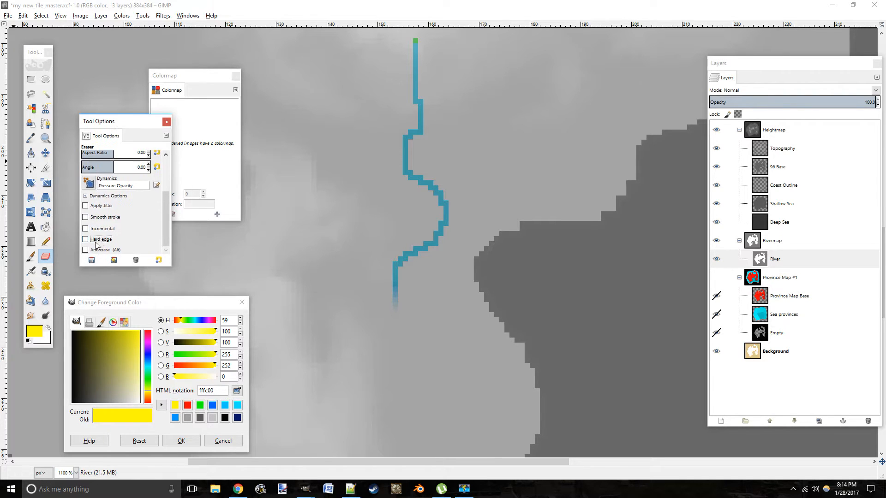
pyautogui.click(85, 240)
pyautogui.moveTo(378, 323)
pyautogui.mouseDown()
pyautogui.moveTo(390, 299)
pyautogui.moveTo(375, 244)
pyautogui.moveTo(425, 208)
pyautogui.moveTo(381, 158)
pyautogui.mouseUp()
pyautogui.scroll(3, 381, 158)
pyautogui.moveTo(462, 198); pyautogui.dragTo(430, 159)
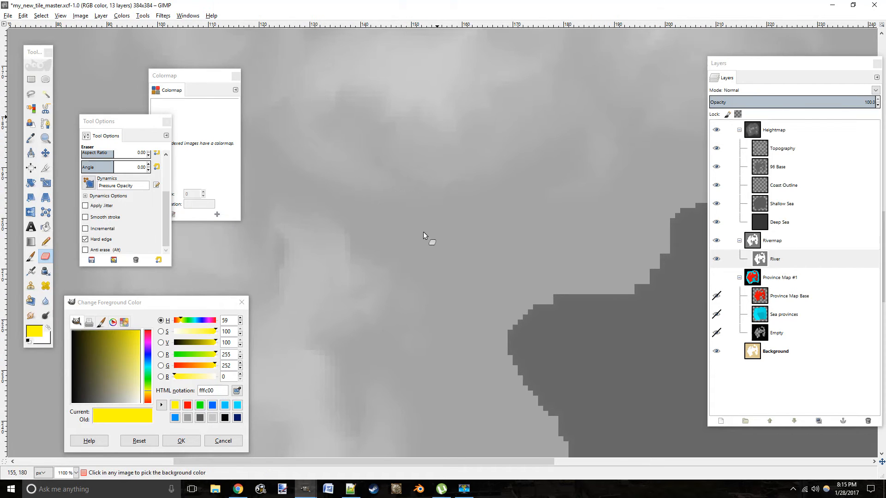
pyautogui.scroll(-5, 480, 188)
pyautogui.hscroll(-5, 479, 188)
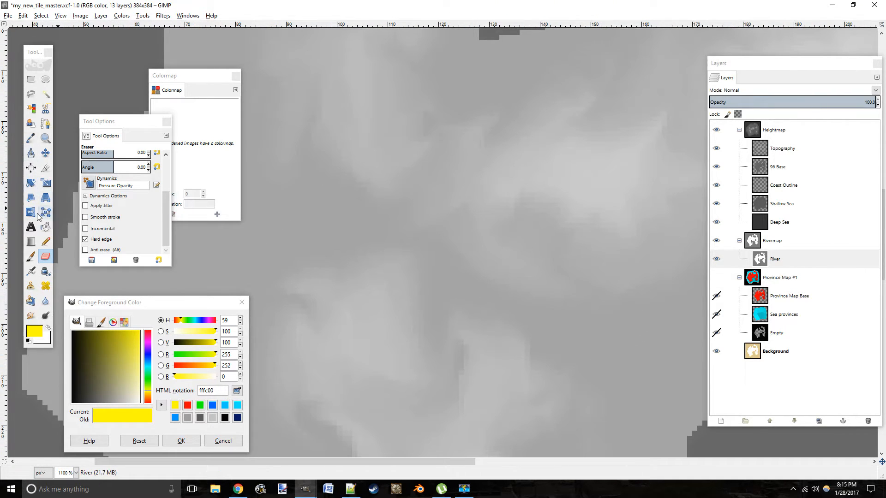
# Step: Examine the mountains, lowlands and coastline across the whole heightmap for a suitable river course
pyautogui.click(45, 138)
pyautogui.click(90, 181)
pyautogui.click(384, 246)
pyautogui.click(90, 172)
pyautogui.click(340, 217)
pyautogui.click(680, 403)
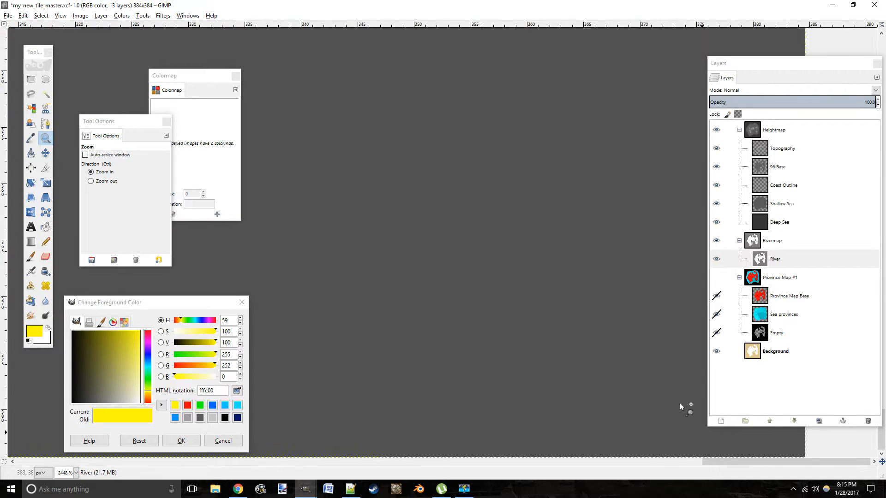
pyautogui.click(345, 203)
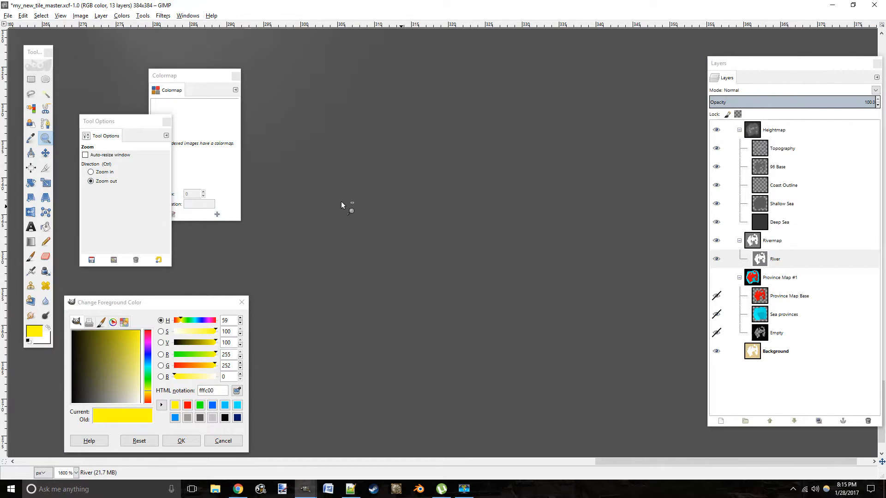
pyautogui.click(423, 228)
pyautogui.click(340, 178)
pyautogui.moveTo(362, 217); pyautogui.dragTo(427, 318)
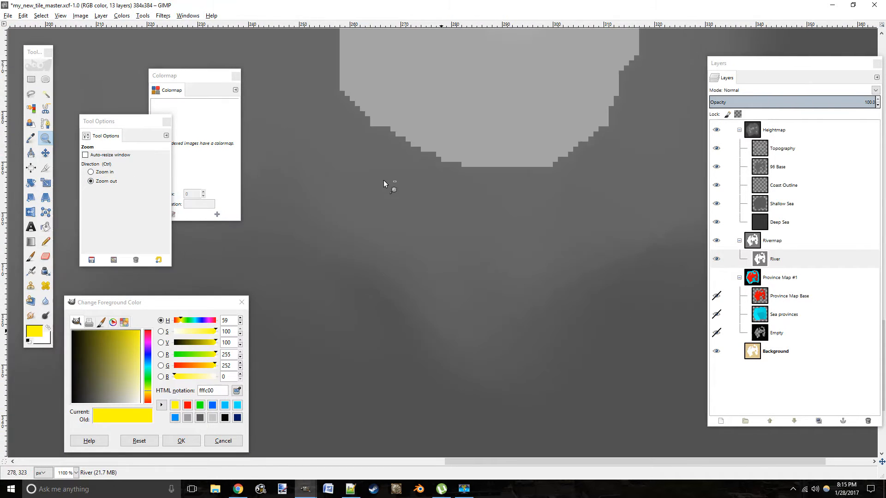
pyautogui.click(384, 180)
pyautogui.click(383, 180)
pyautogui.moveTo(426, 207); pyautogui.dragTo(632, 362)
pyautogui.click(433, 229)
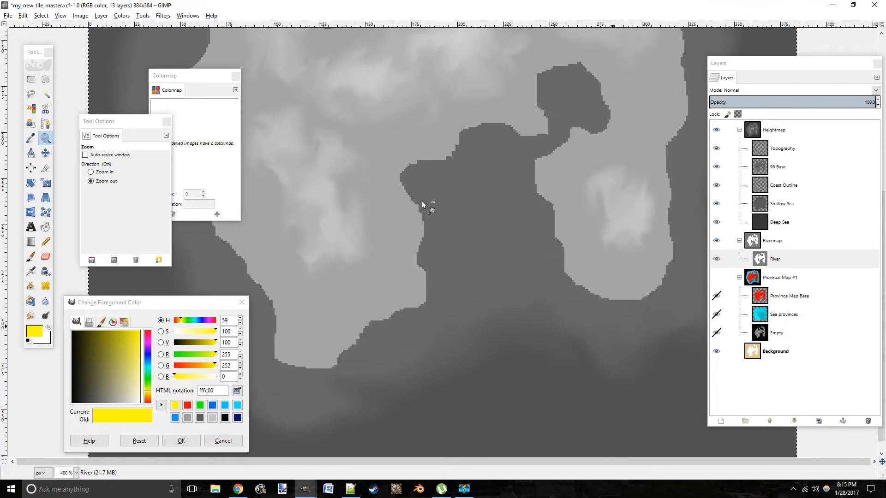
pyautogui.moveTo(434, 293); pyautogui.dragTo(446, 411)
pyautogui.moveTo(462, 320); pyautogui.dragTo(468, 328)
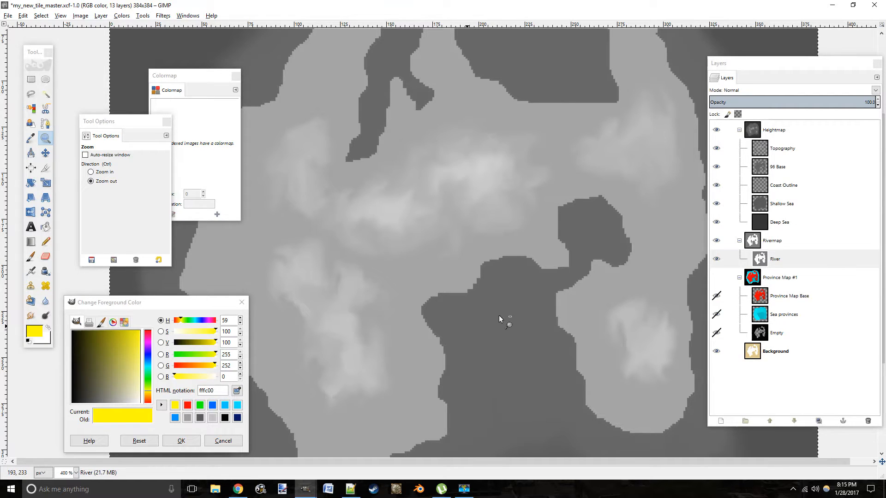
pyautogui.scroll(-2, 561, 319)
pyautogui.hscroll(-1, 561, 318)
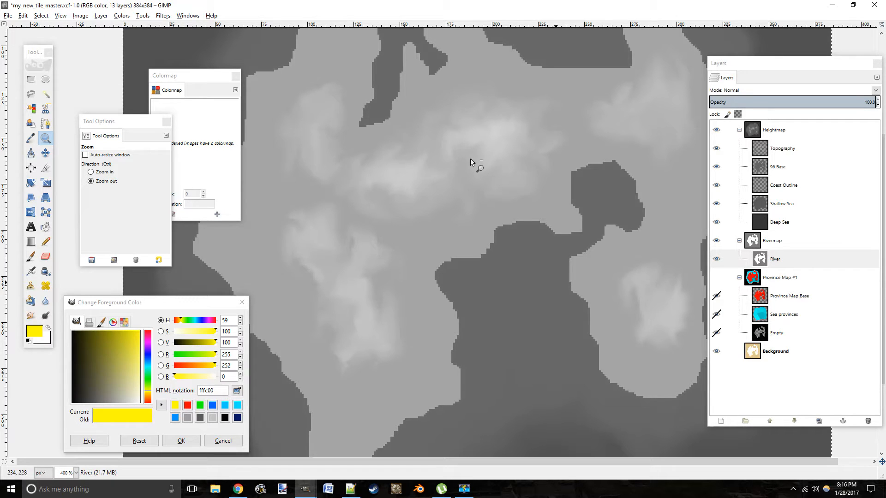
pyautogui.press('ctrl')
pyautogui.moveTo(419, 270); pyautogui.dragTo(443, 297)
# Step: Set the foreground colour to the green 00ff00 from the colour history, ready for a river source in the western mountains
pyautogui.click(203, 407)
pyautogui.click(204, 408)
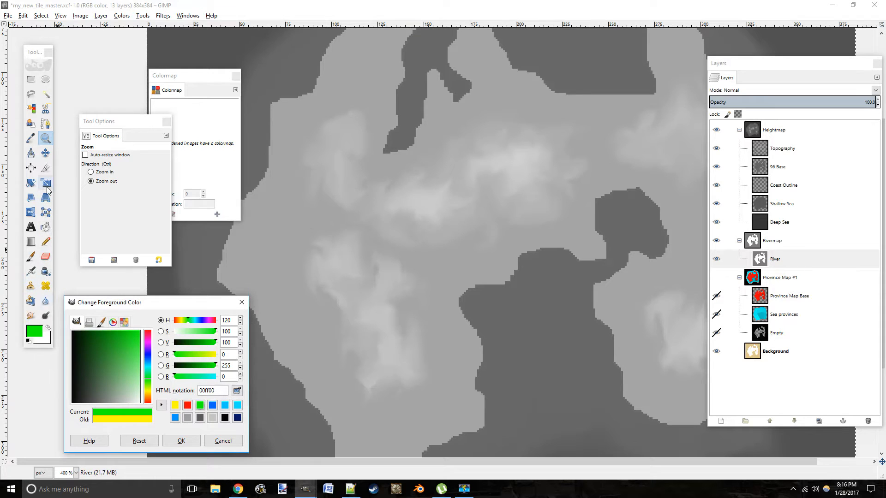
pyautogui.click(90, 171)
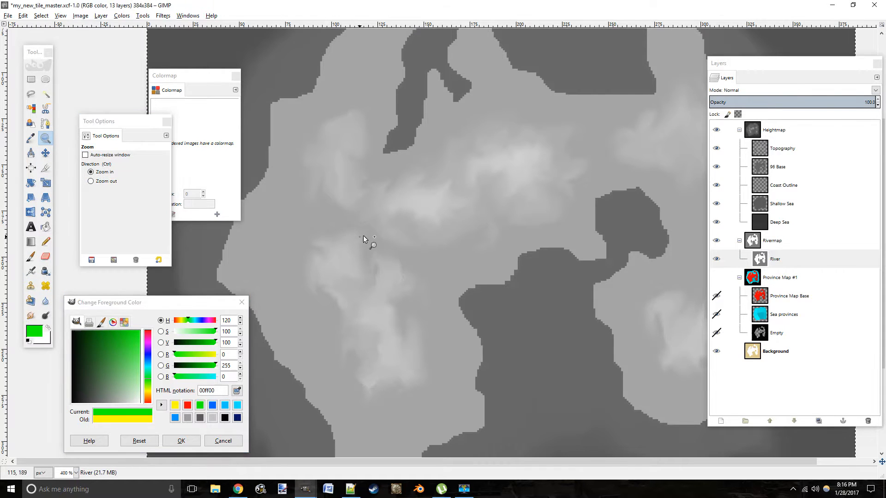
pyautogui.click(381, 236)
pyautogui.click(383, 236)
pyautogui.click(387, 239)
pyautogui.click(388, 248)
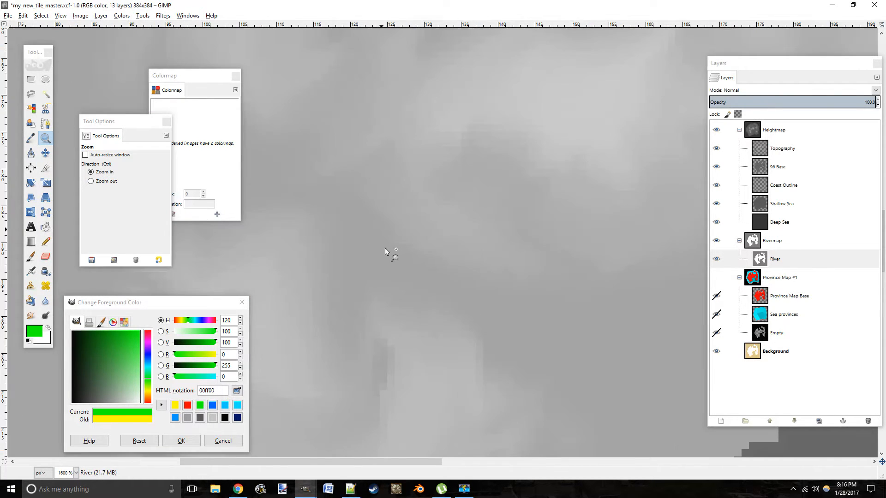
pyautogui.moveTo(425, 275); pyautogui.dragTo(419, 250)
pyautogui.click(199, 406)
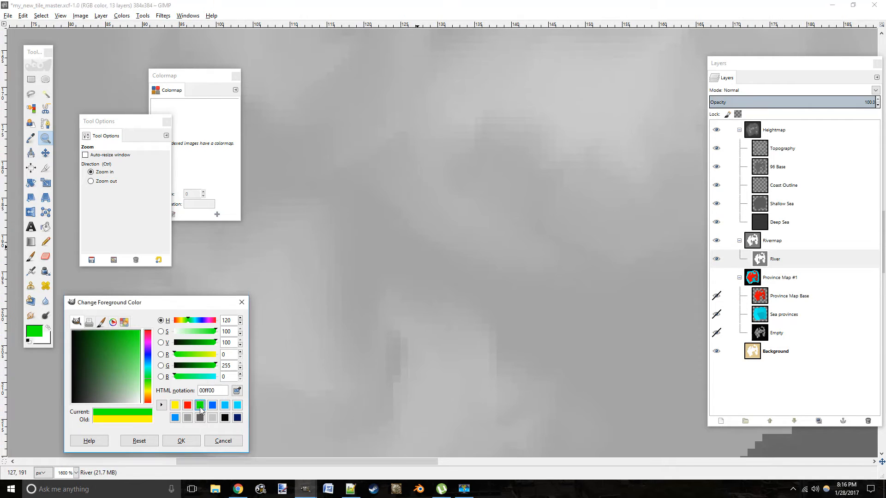
# Step: Set the Pencil size to 1 and paint a green source pixel in the mountains at about 122, 205
pyautogui.click(45, 242)
pyautogui.hscroll(-2, 425, 364)
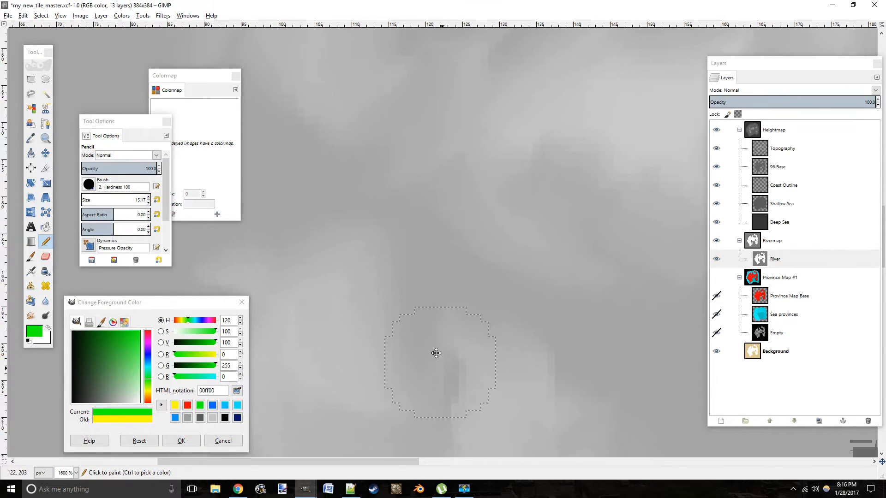
pyautogui.moveTo(94, 199); pyautogui.dragTo(77, 200)
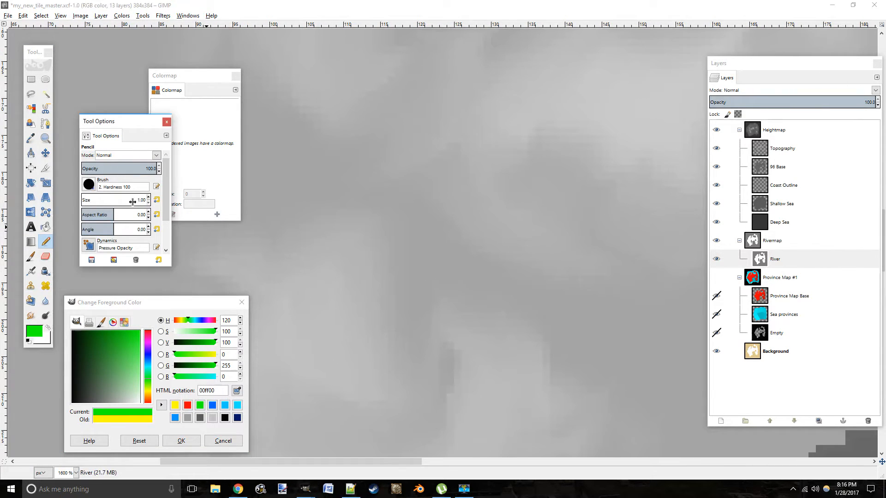
pyautogui.moveTo(426, 322); pyautogui.dragTo(403, 288)
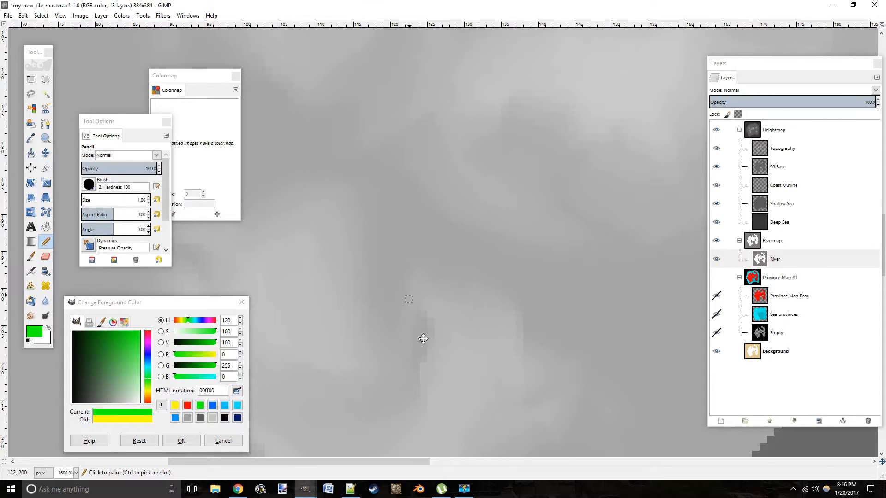
pyautogui.moveTo(427, 342); pyautogui.dragTo(383, 263)
pyautogui.moveTo(405, 307); pyautogui.dragTo(439, 368)
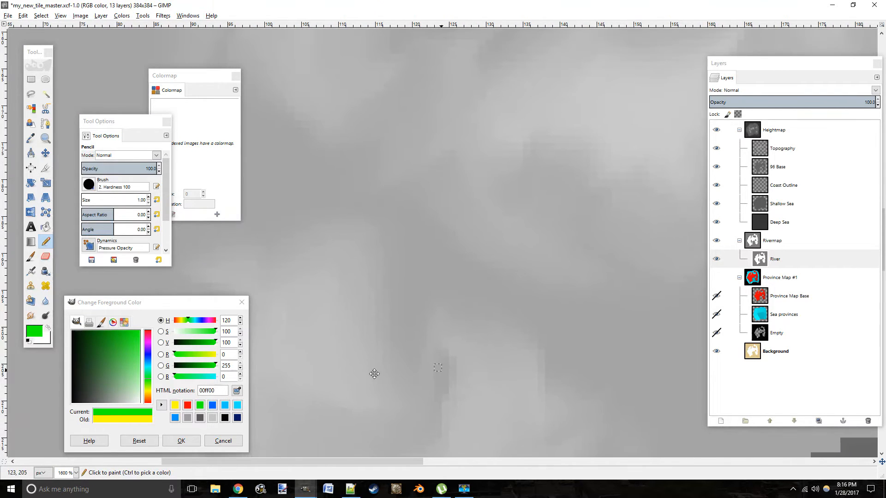
pyautogui.click(45, 239)
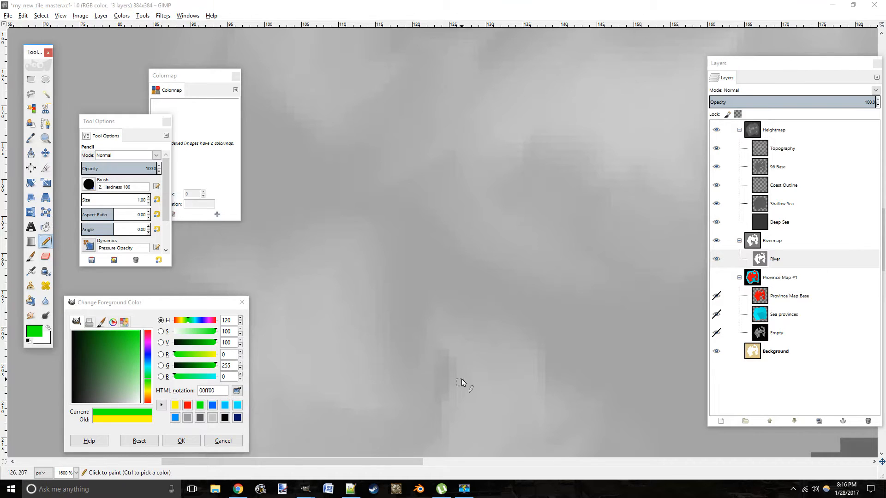
pyautogui.click(431, 368)
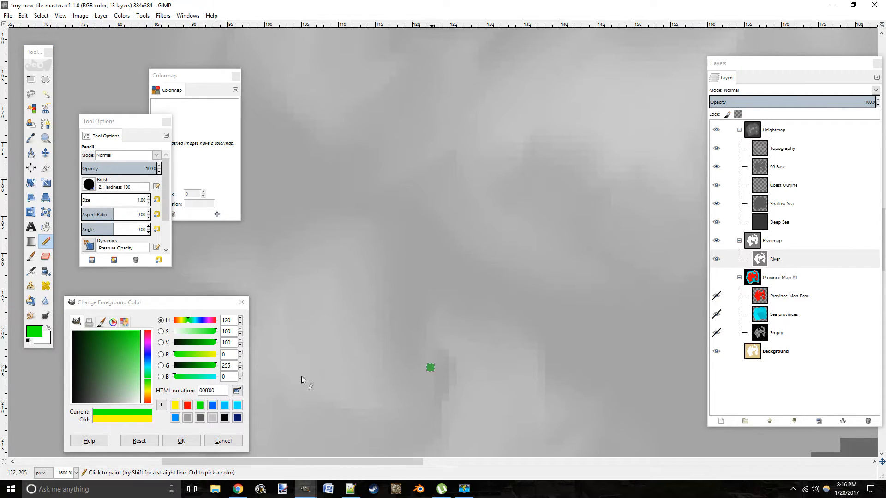
# Step: Draw the river's upper course in 00e1ff from the green source pixel, looping north and then running east to about 148, 200
pyautogui.click(237, 405)
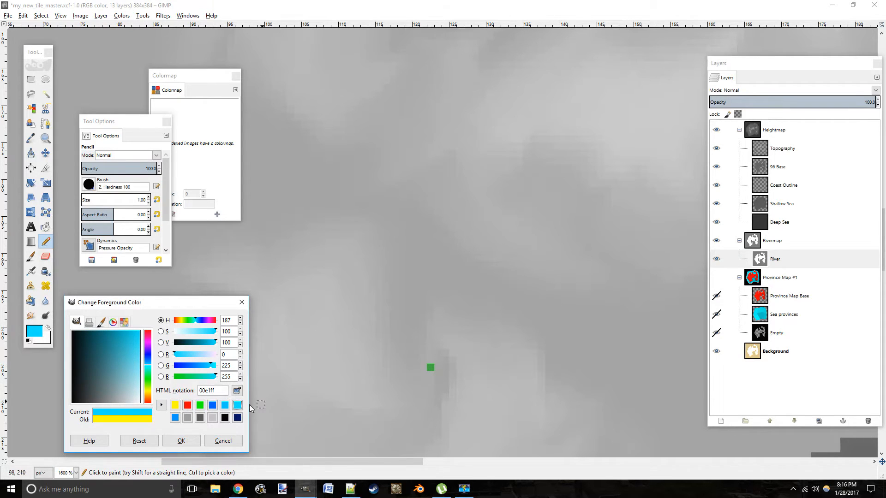
pyautogui.moveTo(426, 366); pyautogui.dragTo(400, 319)
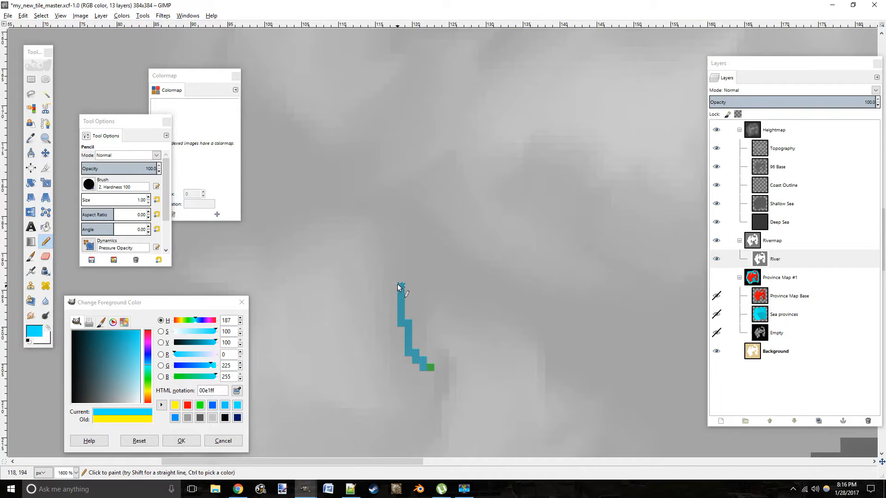
pyautogui.moveTo(437, 246); pyautogui.dragTo(450, 271)
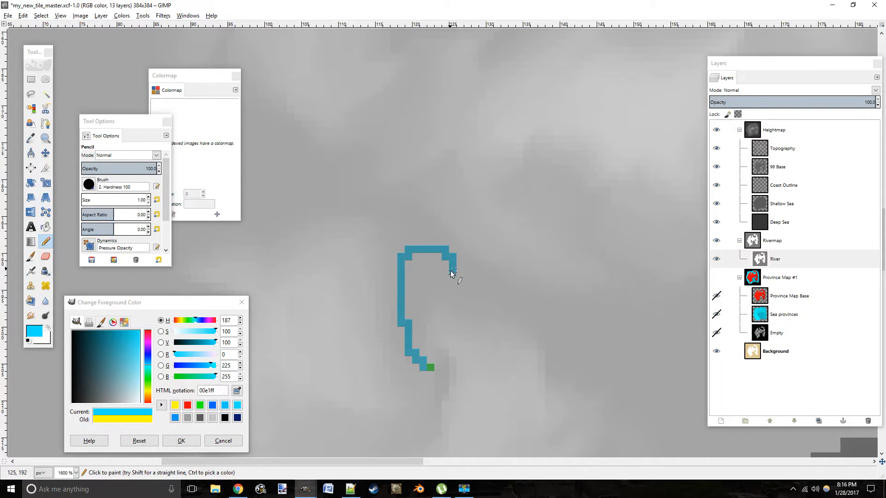
pyautogui.moveTo(534, 310)
pyautogui.mouseDown()
pyautogui.moveTo(571, 330)
pyautogui.moveTo(622, 330)
pyautogui.mouseUp()
pyautogui.moveTo(584, 339)
pyautogui.mouseDown()
pyautogui.moveTo(353, 239)
pyautogui.moveTo(420, 261)
pyautogui.mouseUp()
pyautogui.moveTo(477, 289); pyautogui.dragTo(552, 298)
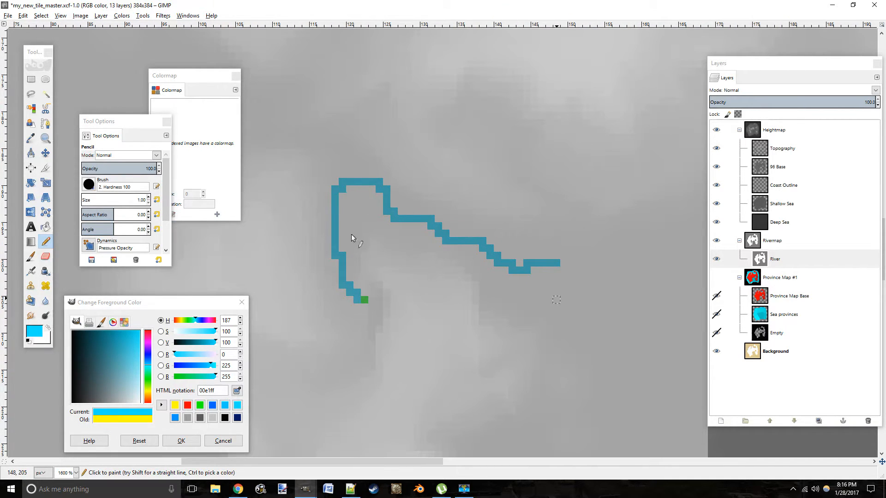
# Step: Set the foreground colour to 00c8ff and pencil the river's middle course from about 149, 200 south-east to about 169, 215
pyautogui.moveTo(528, 265); pyautogui.dragTo(371, 209)
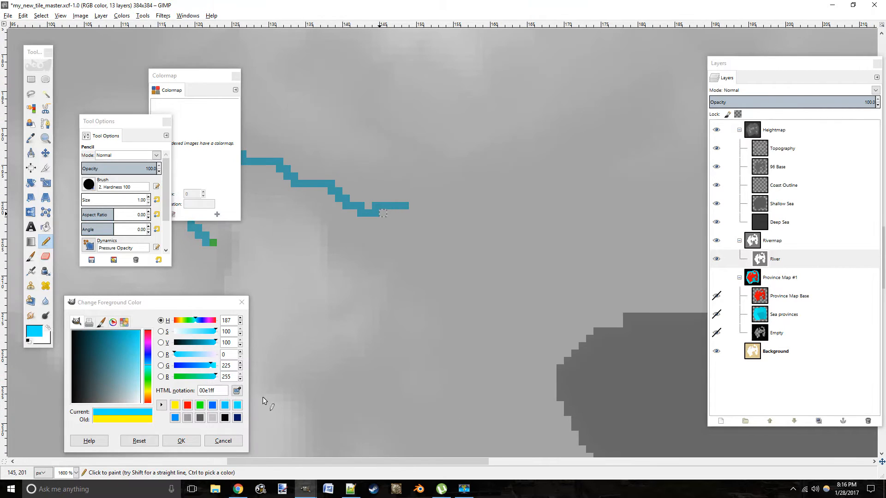
pyautogui.click(225, 405)
pyautogui.moveTo(424, 375); pyautogui.dragTo(380, 362)
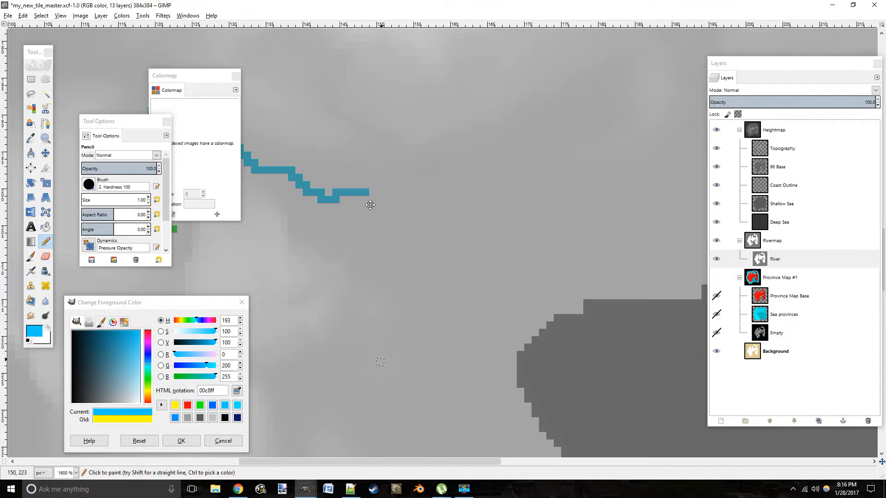
pyautogui.click(45, 242)
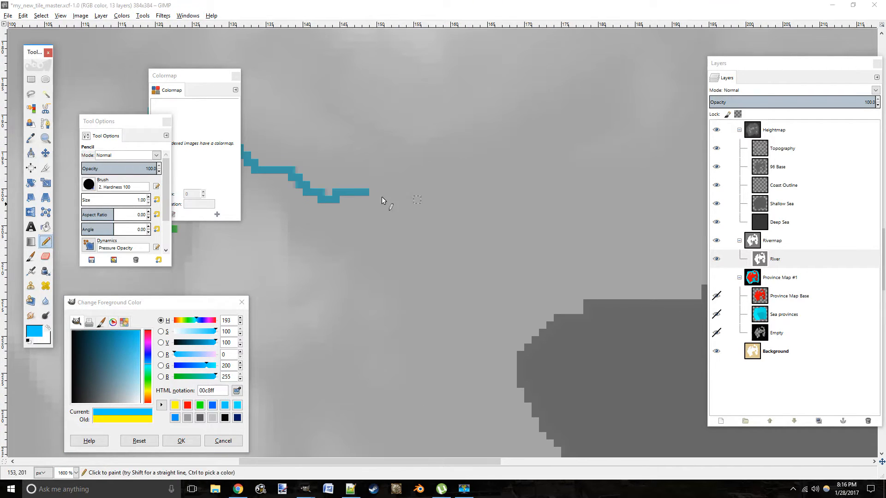
pyautogui.moveTo(372, 199)
pyautogui.mouseDown()
pyautogui.moveTo(412, 216)
pyautogui.moveTo(439, 264)
pyautogui.moveTo(478, 273)
pyautogui.moveTo(521, 302)
pyautogui.mouseUp()
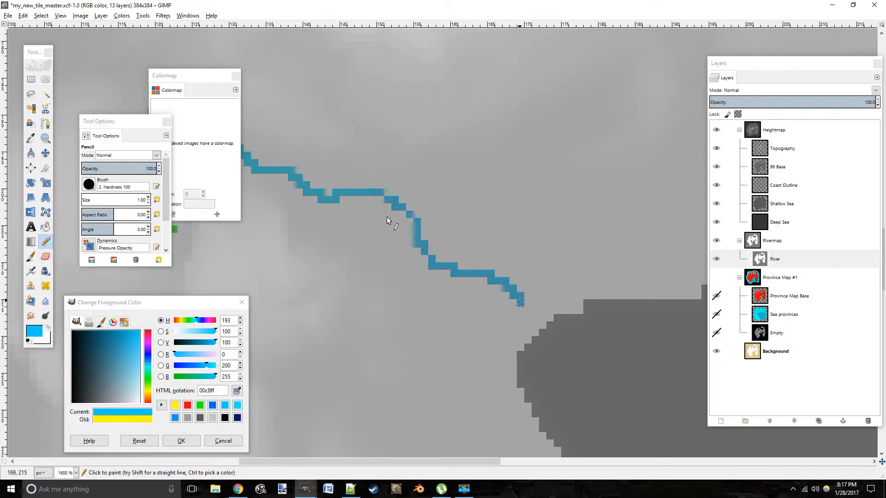
pyautogui.moveTo(401, 213); pyautogui.dragTo(411, 223)
# Step: Extend the 00c8ff river from about 169, 215 across the coast and into the sea to about 173, 224
pyautogui.scroll(-3, 458, 284)
pyautogui.hscroll(3, 415, 300)
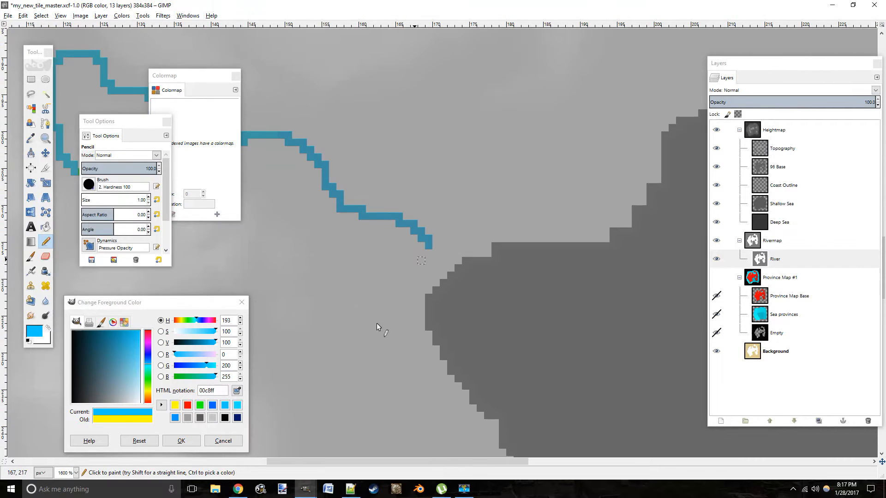
pyautogui.moveTo(432, 244); pyautogui.dragTo(458, 265)
pyautogui.moveTo(347, 327); pyautogui.dragTo(281, 290)
pyautogui.moveTo(391, 231); pyautogui.dragTo(393, 275)
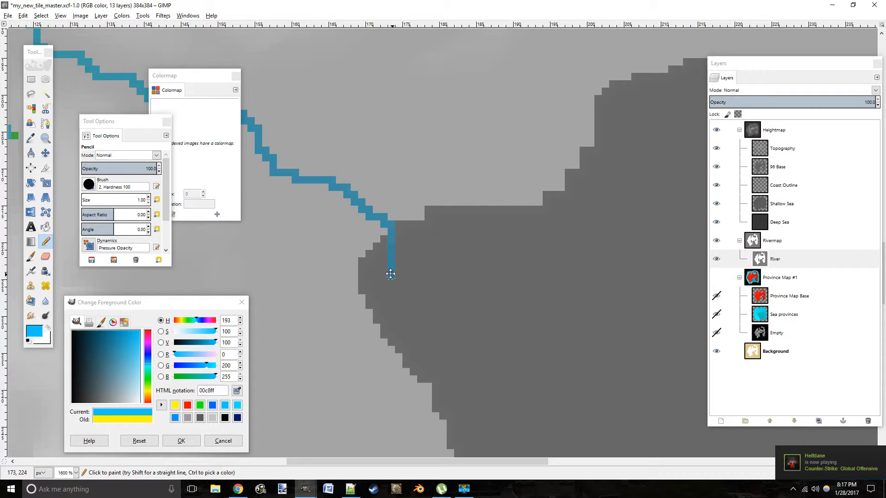
# Step: Examine the river's full course from the green source pixel to its mouth in the sea against the surrounding heightmap
pyautogui.click(47, 241)
pyautogui.moveTo(310, 231)
pyautogui.mouseDown()
pyautogui.moveTo(530, 338)
pyautogui.moveTo(487, 252)
pyautogui.mouseUp()
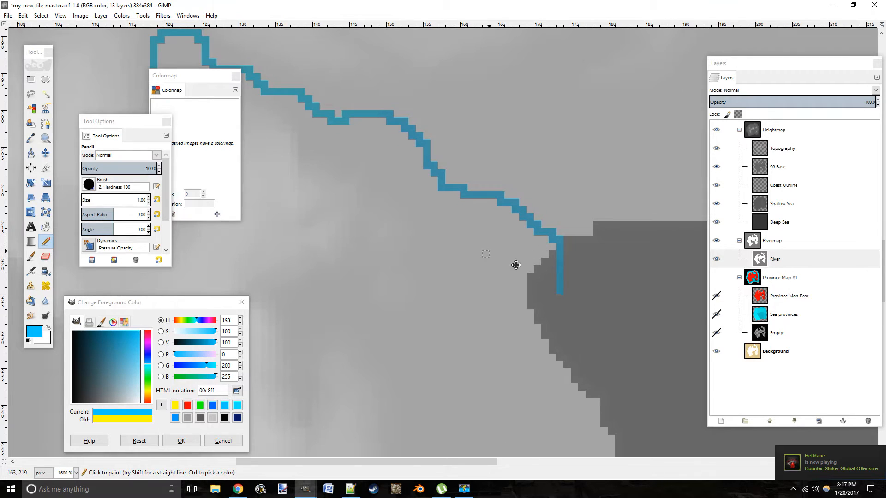
pyautogui.moveTo(403, 255); pyautogui.dragTo(595, 353)
pyautogui.moveTo(434, 268); pyautogui.dragTo(463, 310)
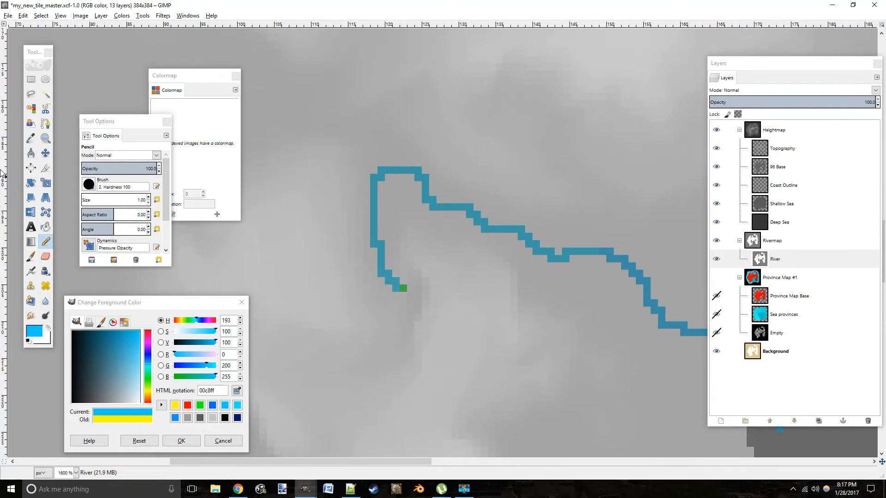
pyautogui.click(45, 138)
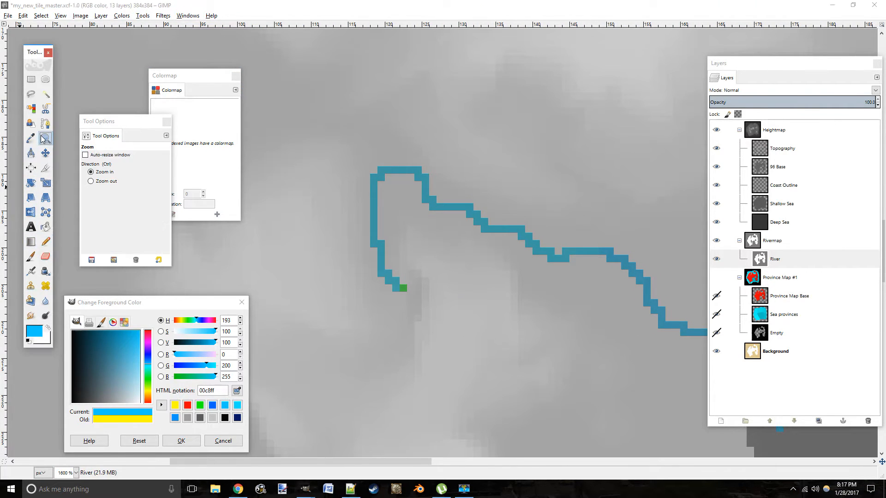
pyautogui.click(370, 229)
pyautogui.click(379, 229)
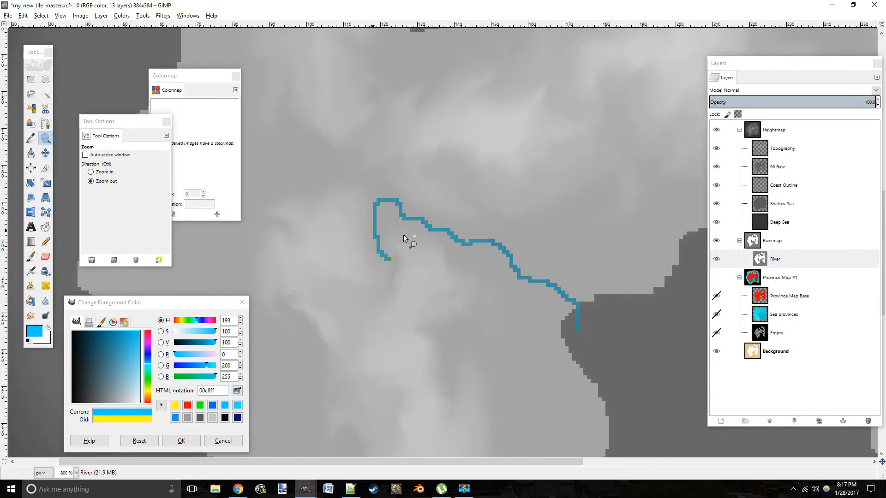
pyautogui.moveTo(428, 257); pyautogui.dragTo(412, 251)
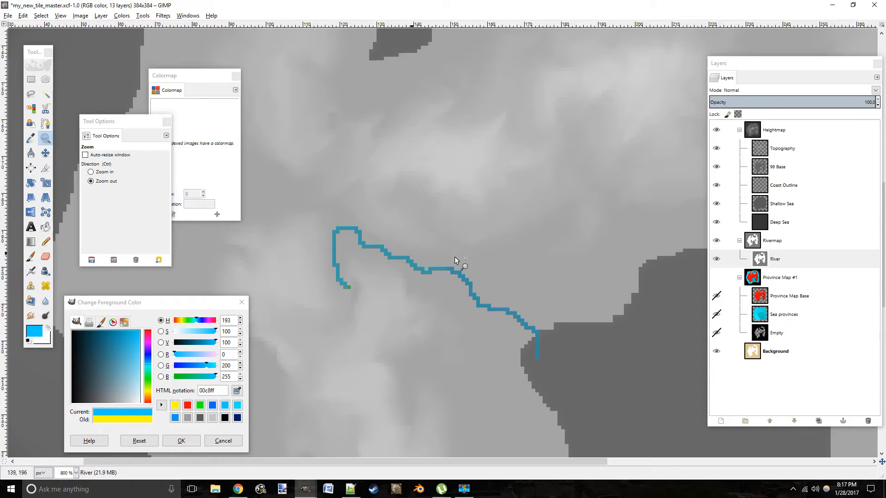
pyautogui.moveTo(428, 245); pyautogui.dragTo(417, 251)
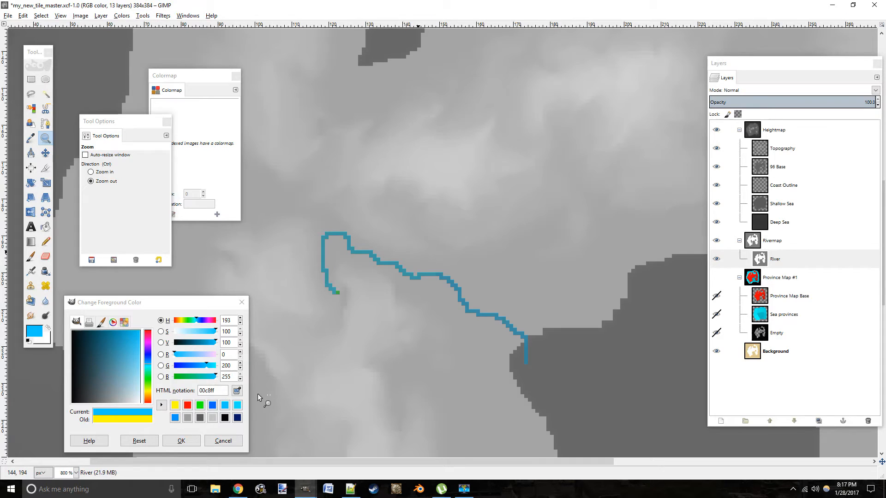
# Step: Set the foreground colour to the red ff0000 and ready the Pencil for a tributary junction near the river's bend at about 150, 200
pyautogui.click(188, 405)
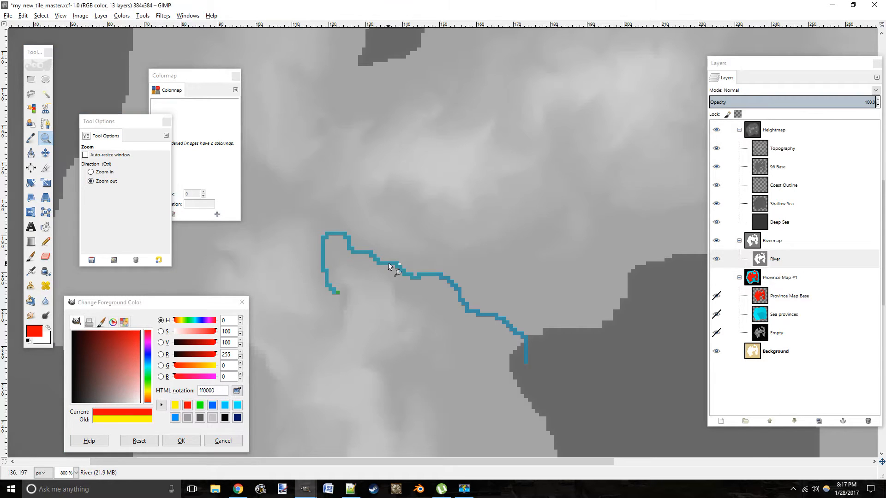
pyautogui.click(427, 273)
pyautogui.click(97, 172)
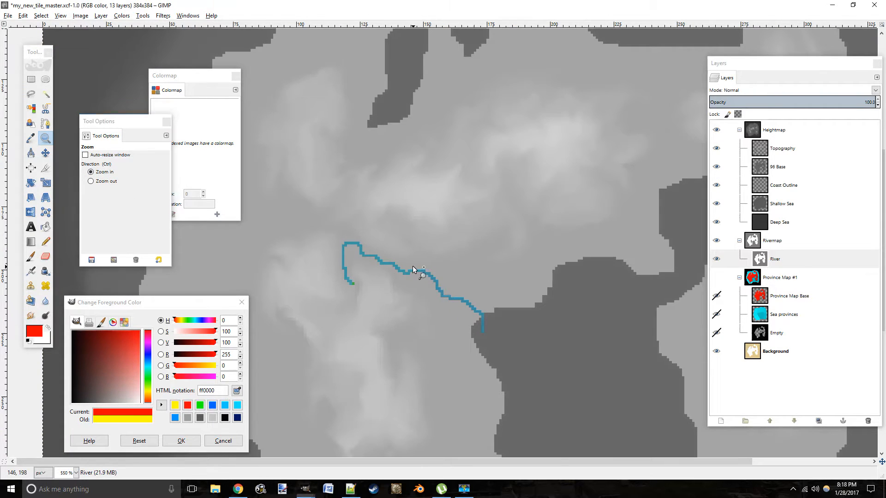
pyautogui.click(425, 266)
pyautogui.click(426, 262)
pyautogui.click(427, 263)
pyautogui.click(424, 256)
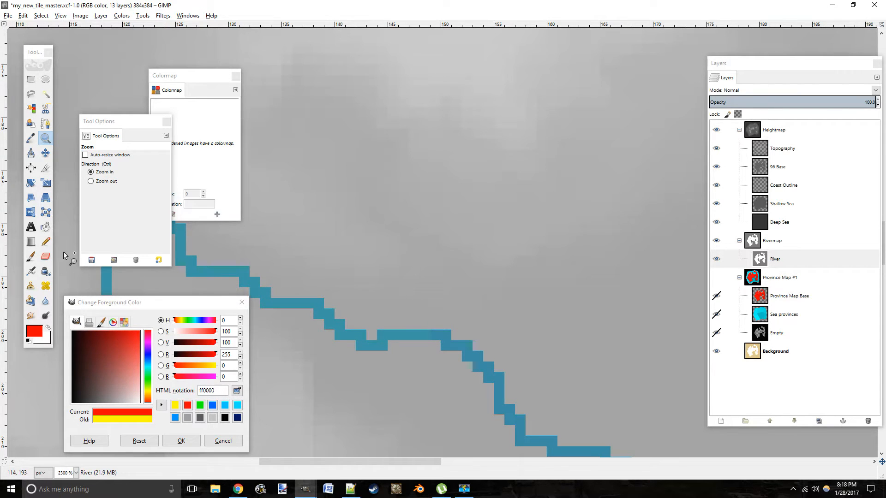
pyautogui.click(45, 241)
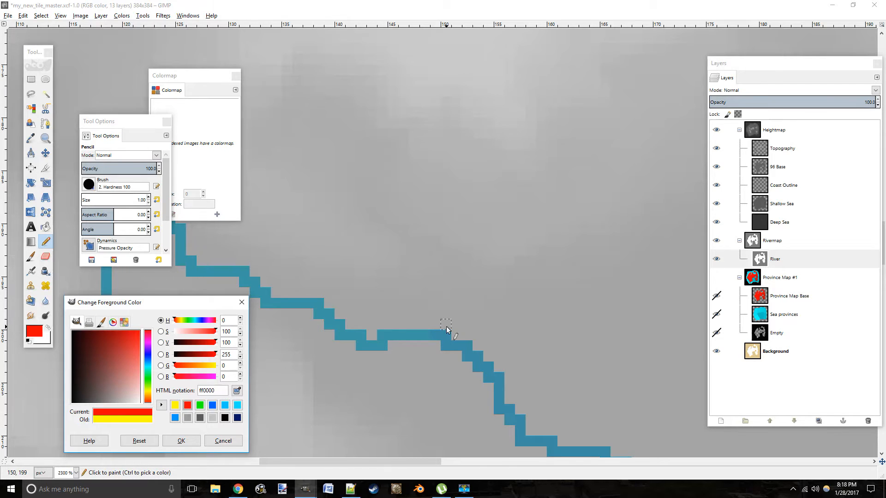
# Step: Paint one red ff0000 pixel directly against the north side of the river at about 150, 199
pyautogui.click(447, 328)
pyautogui.click(445, 346)
pyautogui.scroll(-2, 461, 359)
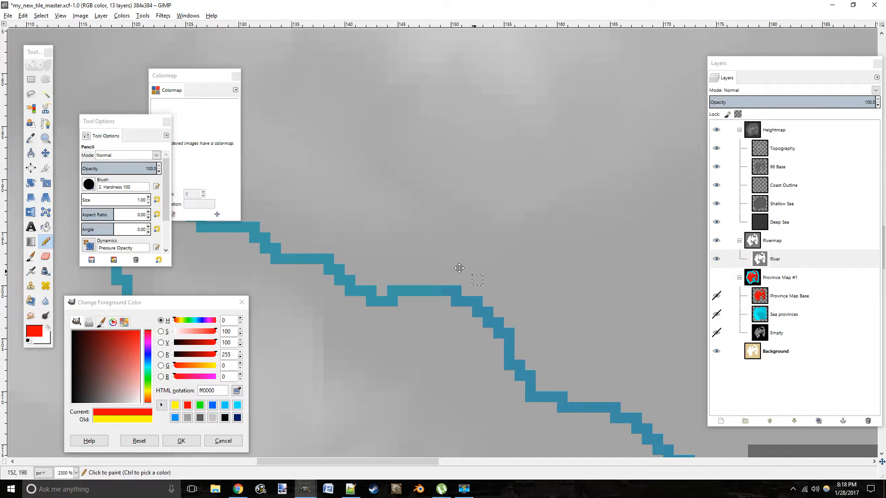
pyautogui.click(45, 242)
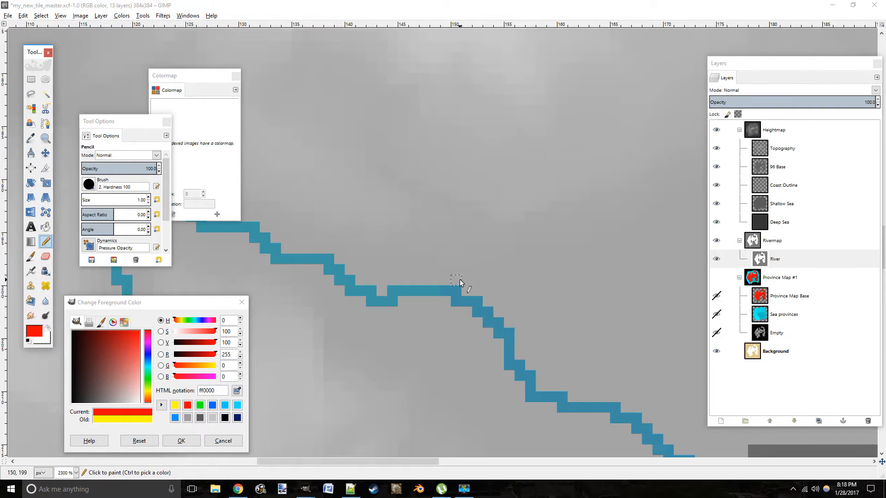
pyautogui.click(456, 291)
pyautogui.click(458, 292)
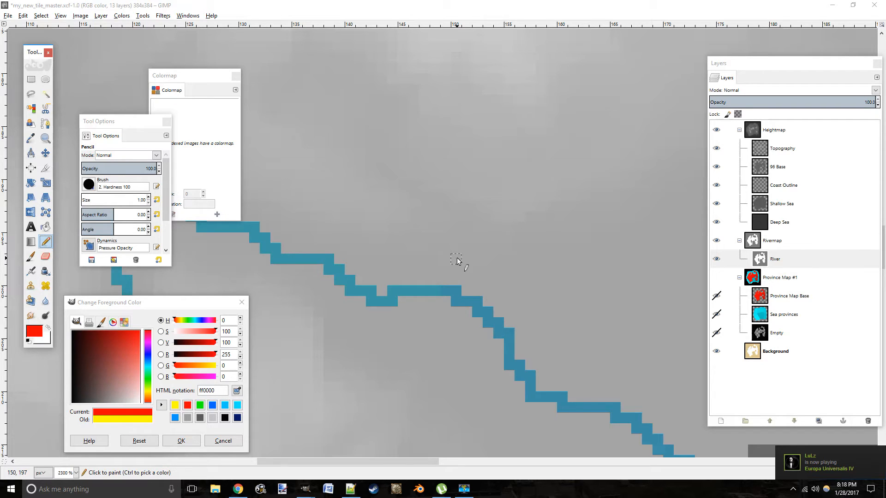
pyautogui.moveTo(469, 257); pyautogui.dragTo(514, 326)
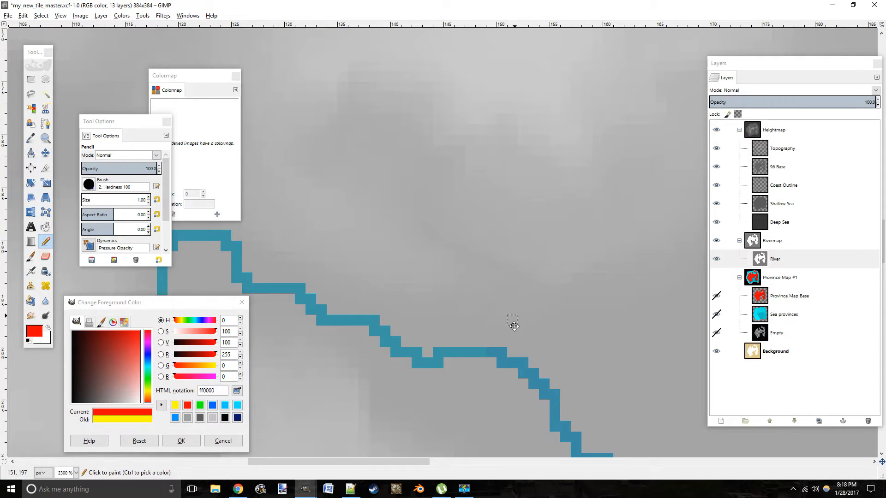
pyautogui.click(45, 241)
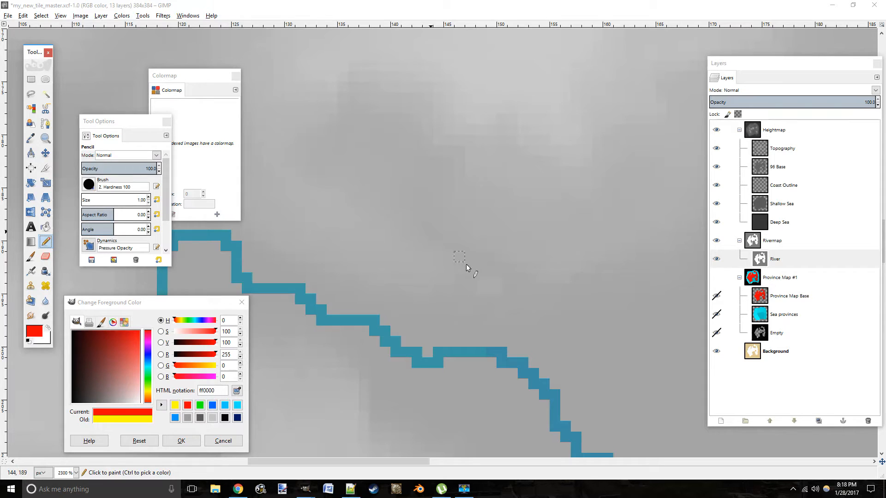
pyautogui.click(509, 342)
pyautogui.hotkey('ctrl', 'z')
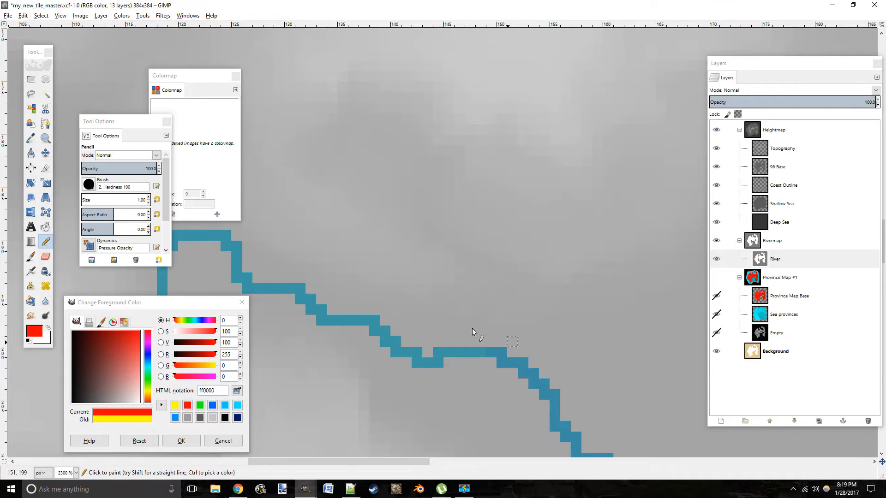
pyautogui.click(502, 343)
# Step: Draw a tributary in 00e1ff from the northern highlands at about 137, 175 south-east to the red junction pixel
pyautogui.click(237, 406)
pyautogui.moveTo(335, 307); pyautogui.dragTo(342, 343)
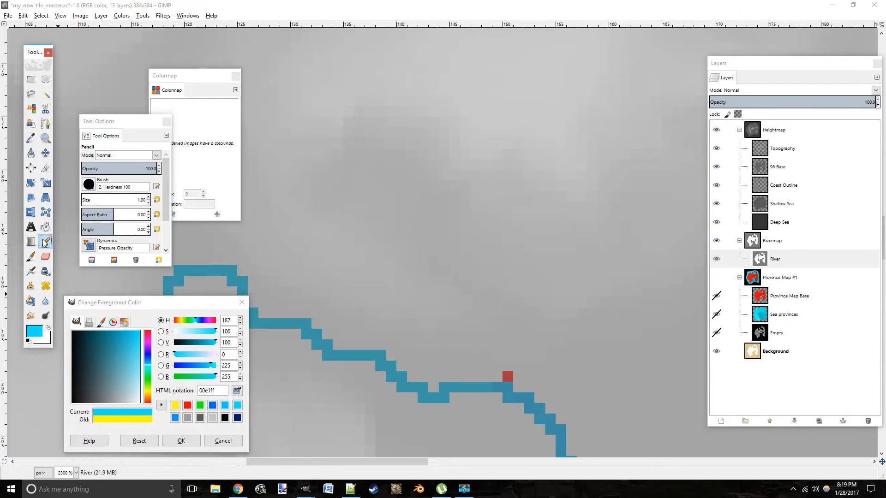
pyautogui.moveTo(370, 163); pyautogui.dragTo(417, 240)
pyautogui.moveTo(494, 314)
pyautogui.mouseDown()
pyautogui.moveTo(510, 343)
pyautogui.moveTo(506, 362)
pyautogui.mouseUp()
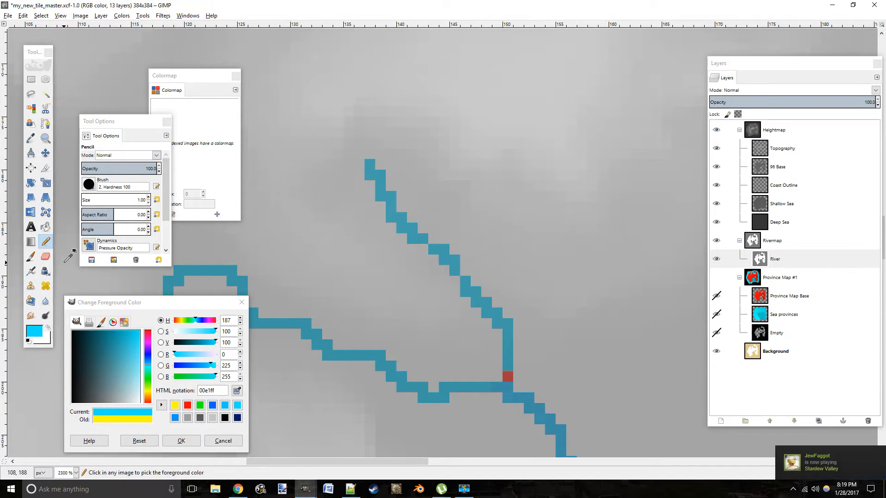
pyautogui.hotkey('ctrl', 'z')
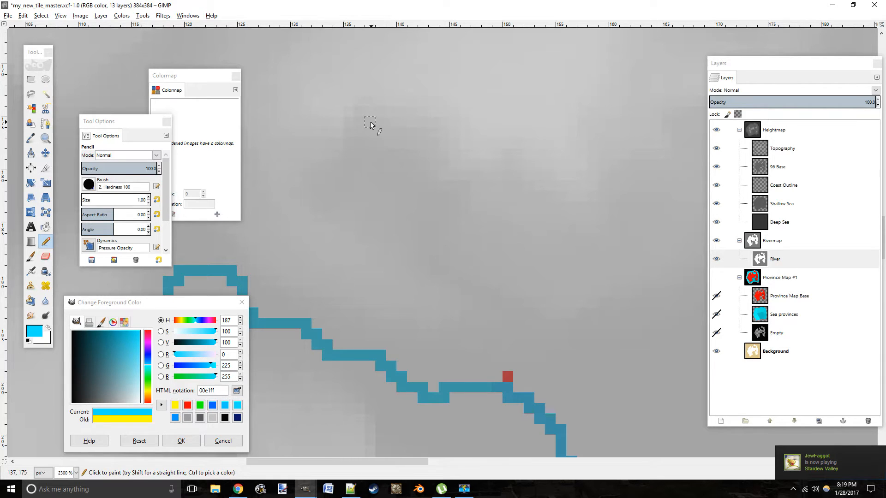
pyautogui.moveTo(458, 254)
pyautogui.mouseDown()
pyautogui.moveTo(465, 296)
pyautogui.moveTo(499, 315)
pyautogui.moveTo(512, 354)
pyautogui.mouseUp()
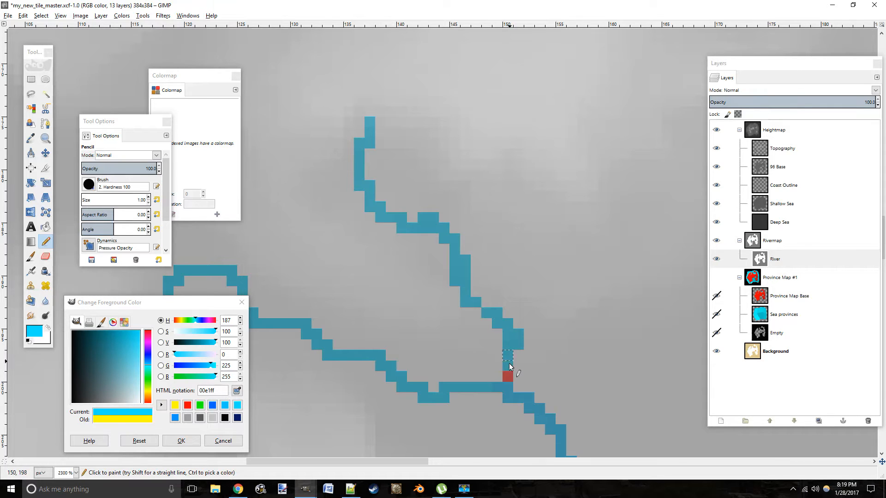
# Step: Erase the tributary's surplus pixels so it stays one pixel wide, and fill its diagonal gaps at about 147, 193 and 151, 194
pyautogui.click(46, 257)
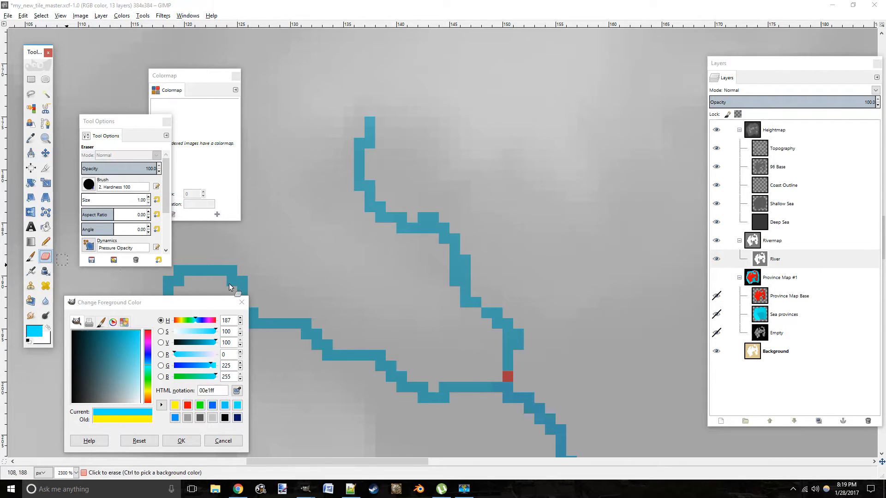
pyautogui.click(433, 218)
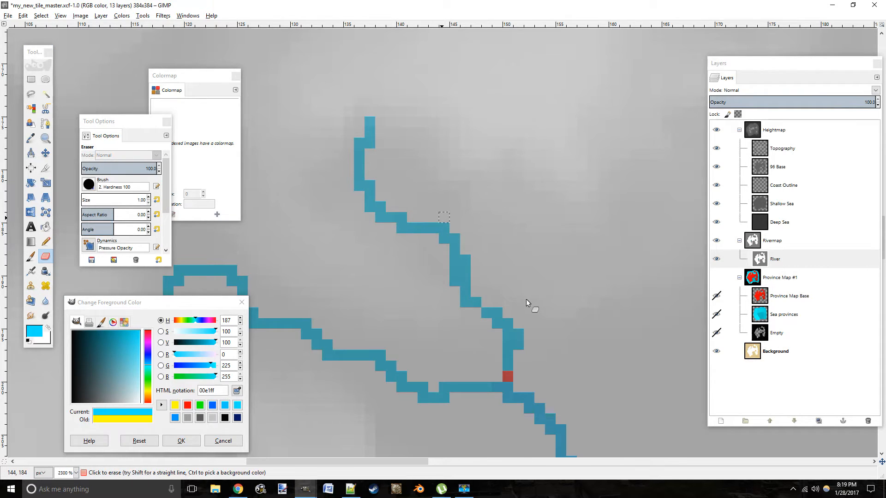
pyautogui.moveTo(452, 269); pyautogui.dragTo(454, 282)
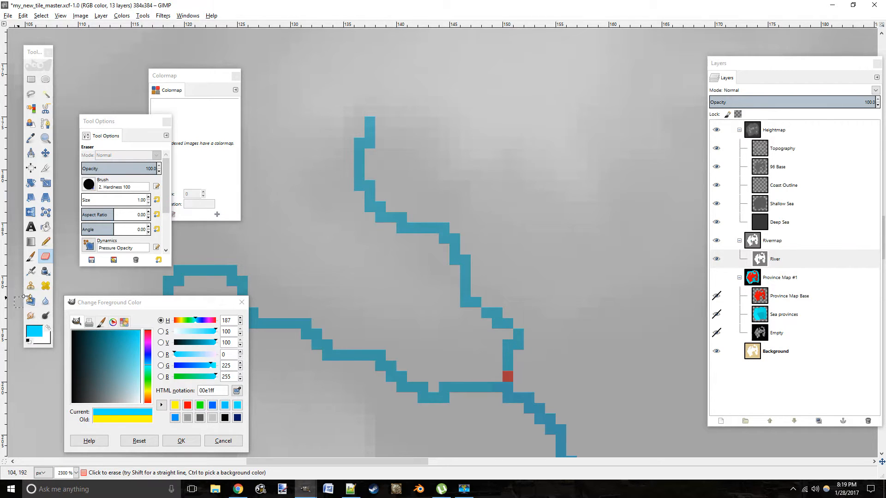
pyautogui.click(45, 241)
pyautogui.click(476, 313)
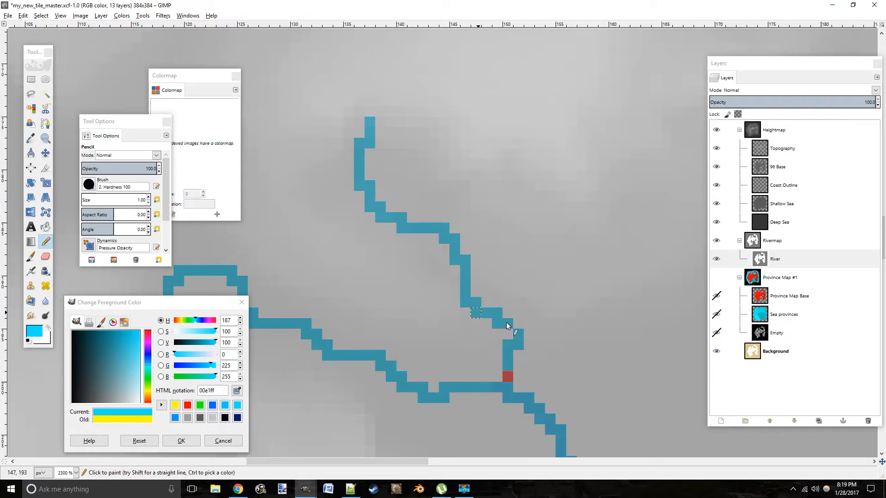
pyautogui.click(519, 323)
# Step: Examine the tributary, its red junction pixel and the main river from the green source down to the sea
pyautogui.moveTo(473, 354); pyautogui.dragTo(583, 232)
pyautogui.moveTo(585, 319)
pyautogui.mouseDown()
pyautogui.moveTo(465, 259)
pyautogui.moveTo(455, 243)
pyautogui.mouseUp()
pyautogui.moveTo(538, 287)
pyautogui.mouseDown()
pyautogui.moveTo(455, 241)
pyautogui.moveTo(568, 355)
pyautogui.moveTo(588, 359)
pyautogui.moveTo(531, 311)
pyautogui.mouseUp()
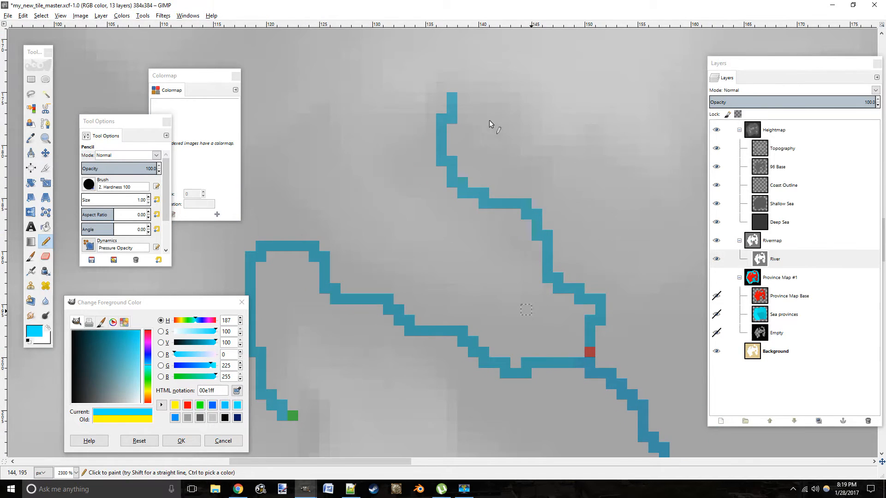
pyautogui.moveTo(425, 292)
pyautogui.mouseDown()
pyautogui.moveTo(408, 293)
pyautogui.moveTo(361, 242)
pyautogui.mouseUp()
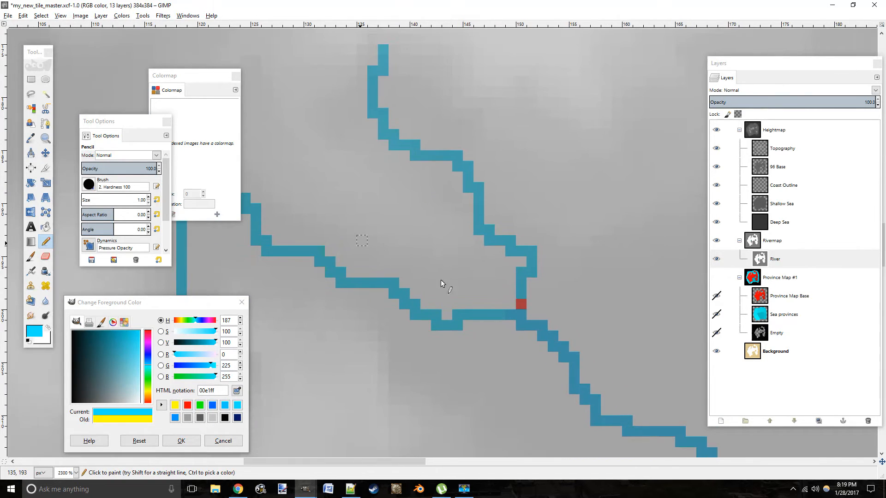
pyautogui.moveTo(495, 321)
pyautogui.mouseDown()
pyautogui.moveTo(514, 359)
pyautogui.moveTo(529, 339)
pyautogui.moveTo(588, 352)
pyautogui.moveTo(610, 375)
pyautogui.mouseUp()
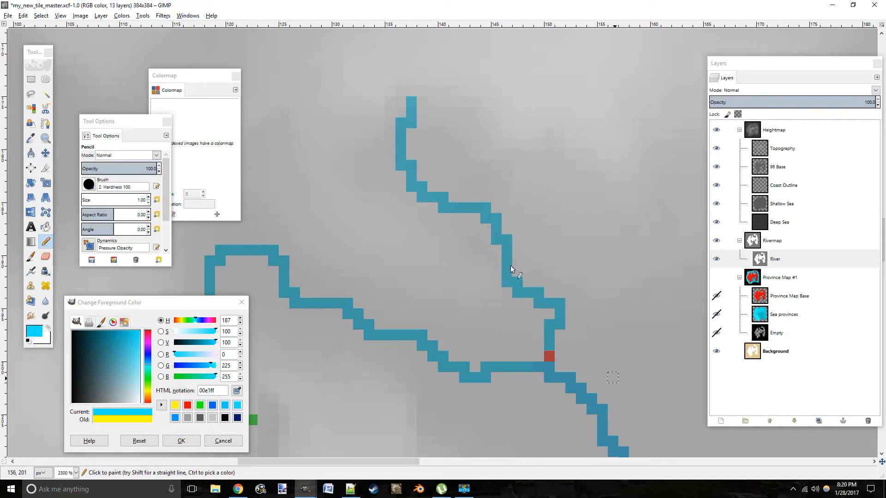
pyautogui.moveTo(510, 273); pyautogui.dragTo(519, 310)
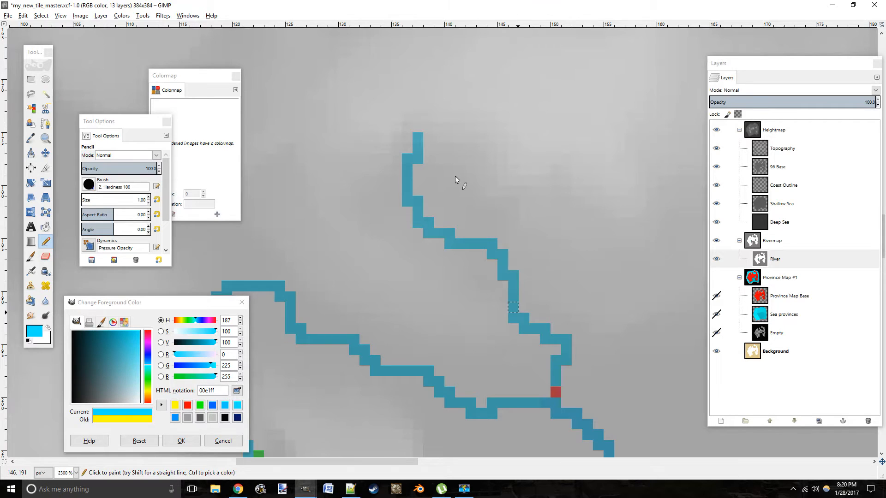
pyautogui.moveTo(455, 176); pyautogui.dragTo(533, 101)
pyautogui.moveTo(486, 140); pyautogui.dragTo(411, 130)
pyautogui.moveTo(493, 292)
pyautogui.mouseDown()
pyautogui.moveTo(467, 223)
pyautogui.moveTo(520, 186)
pyautogui.mouseUp()
pyautogui.moveTo(391, 271)
pyautogui.mouseDown()
pyautogui.moveTo(452, 317)
pyautogui.moveTo(244, 202)
pyautogui.mouseUp()
pyautogui.moveTo(349, 235)
pyautogui.mouseDown()
pyautogui.moveTo(458, 320)
pyautogui.moveTo(510, 333)
pyautogui.mouseUp()
pyautogui.moveTo(440, 197); pyautogui.dragTo(297, 140)
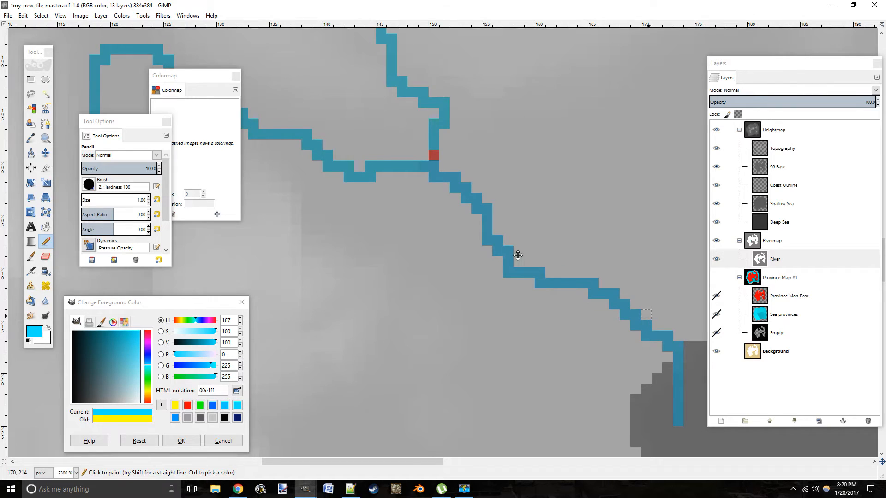
# Step: Try a red ff0000 pixel directly against the north side of the tributary at about 144, 184, and undo it
pyautogui.moveTo(529, 263); pyautogui.dragTo(633, 414)
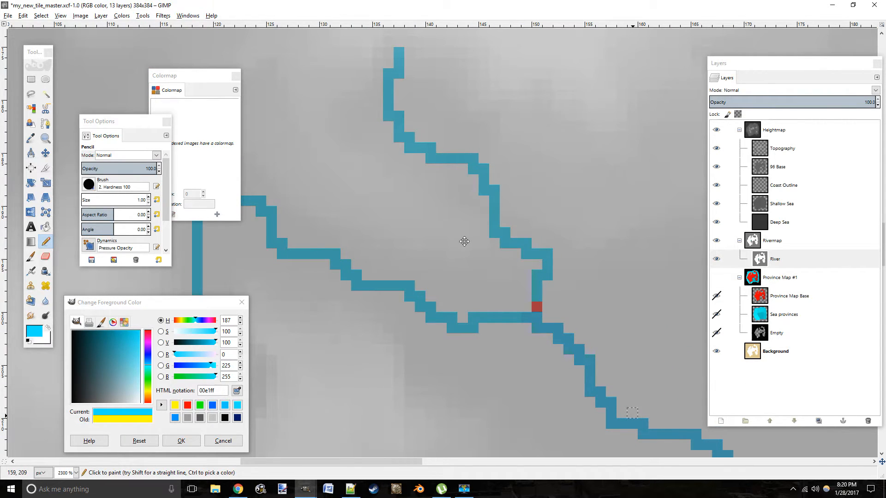
pyautogui.click(185, 407)
pyautogui.moveTo(400, 197); pyautogui.dragTo(429, 251)
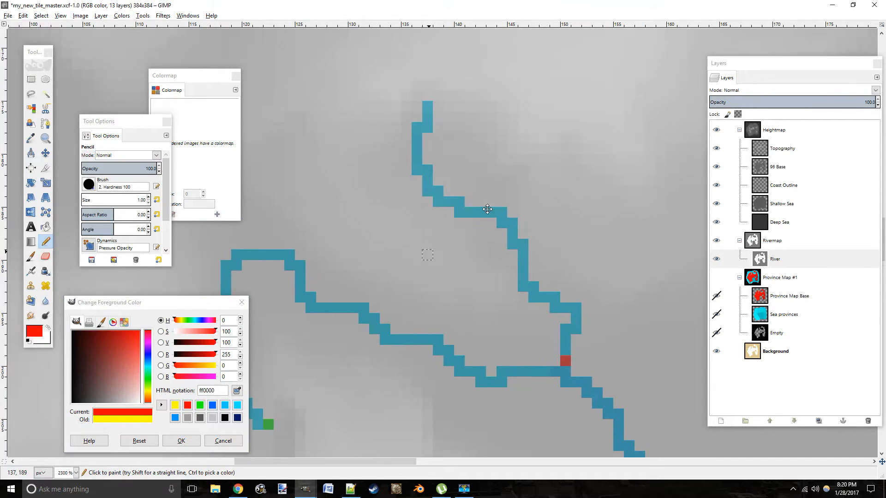
pyautogui.click(502, 201)
pyautogui.moveTo(504, 218); pyautogui.dragTo(553, 154)
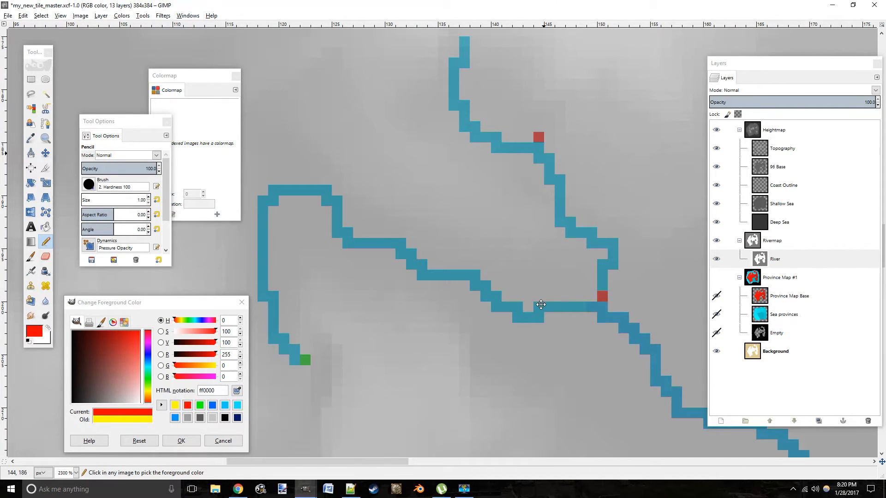
pyautogui.hotkey('ctrl', 'z')
# Step: Paint a trial red ff0000 pixel within the main river's own course at about 158, 210
pyautogui.moveTo(544, 322); pyautogui.dragTo(314, 214)
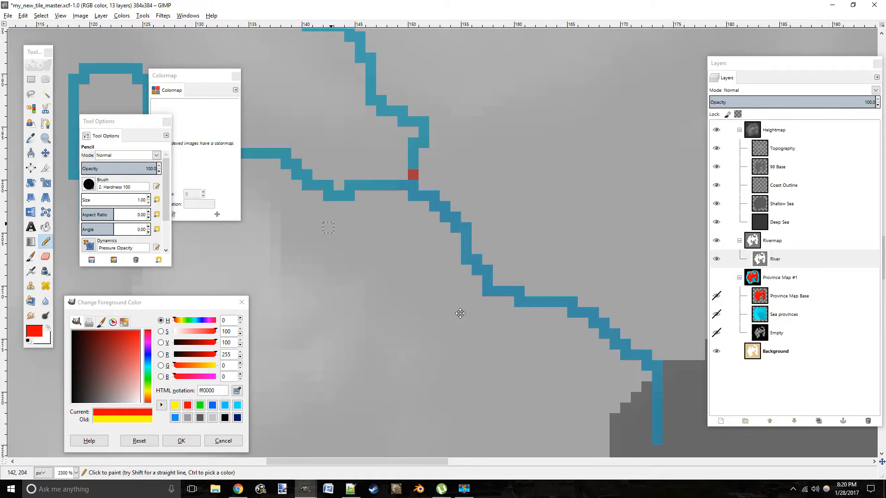
pyautogui.click(498, 291)
pyautogui.moveTo(345, 327)
pyautogui.mouseDown()
pyautogui.moveTo(376, 338)
pyautogui.moveTo(507, 330)
pyautogui.mouseUp()
pyautogui.moveTo(483, 305); pyautogui.dragTo(541, 385)
pyautogui.moveTo(358, 235); pyautogui.dragTo(283, 166)
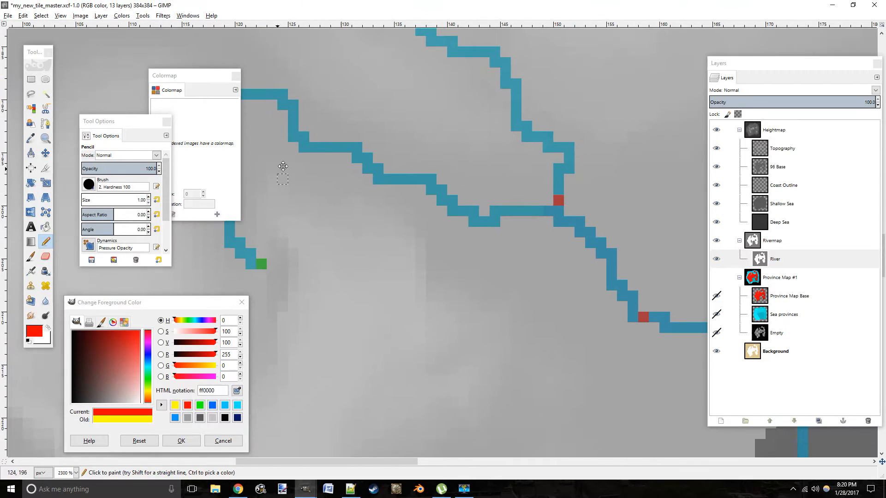
# Step: Examine how the red pixel inside the main river's course divides it between the green source, the tributary junction and the sea
pyautogui.moveTo(478, 217); pyautogui.dragTo(383, 200)
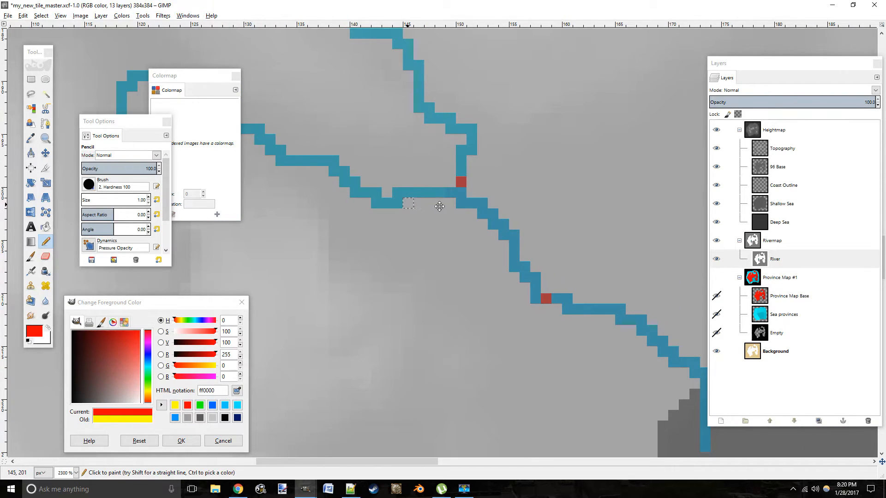
pyautogui.moveTo(540, 301); pyautogui.dragTo(448, 234)
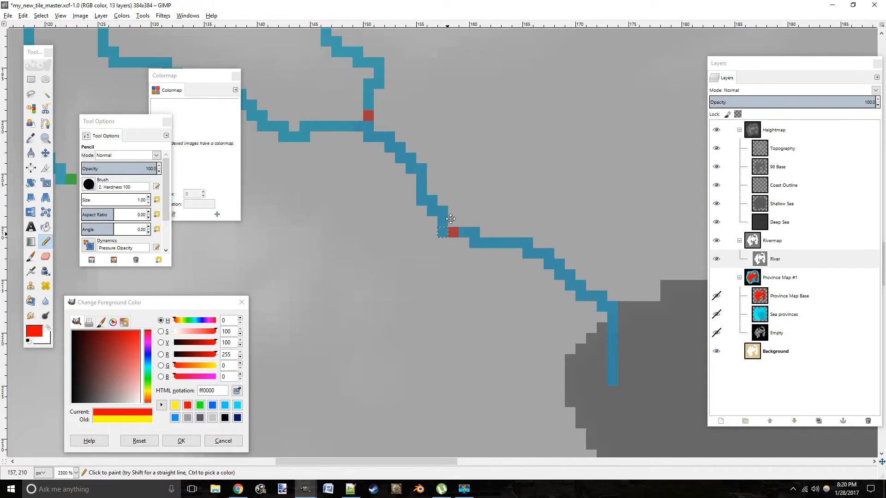
pyautogui.hscroll(-6, 445, 211)
pyautogui.scroll(3, 445, 211)
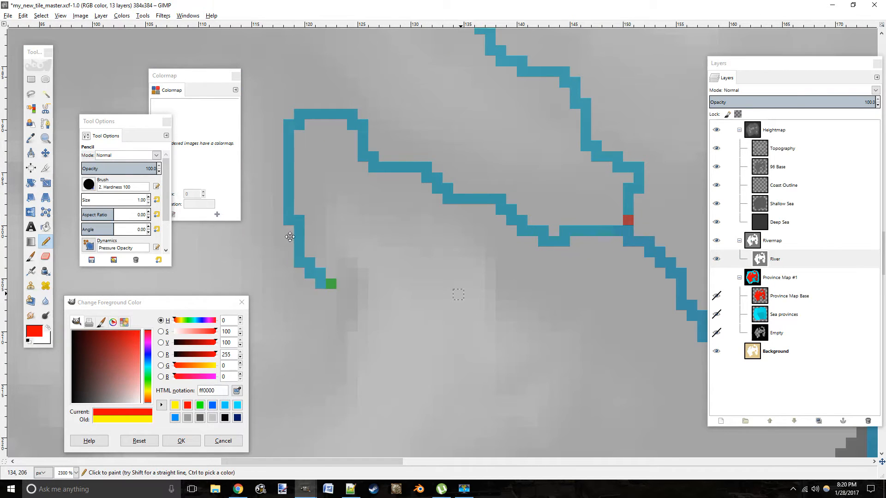
pyautogui.hscroll(4, 408, 185)
pyautogui.scroll(-1, 408, 185)
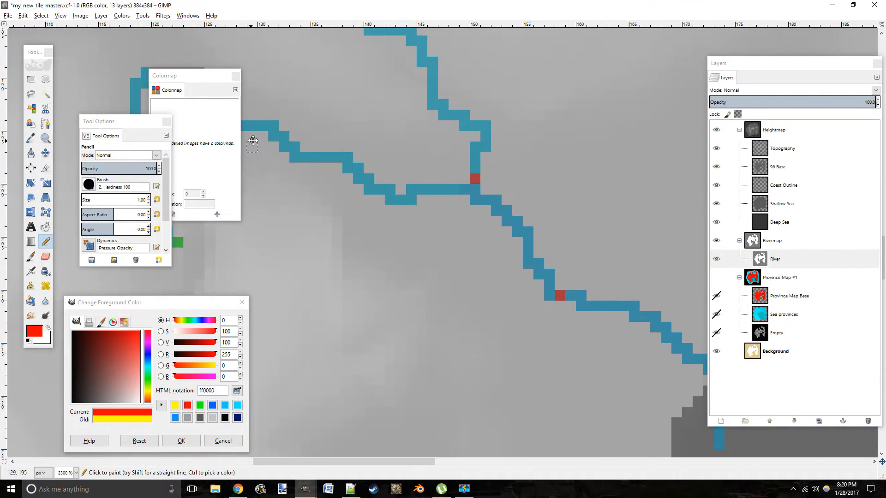
pyautogui.hscroll(1, 535, 287)
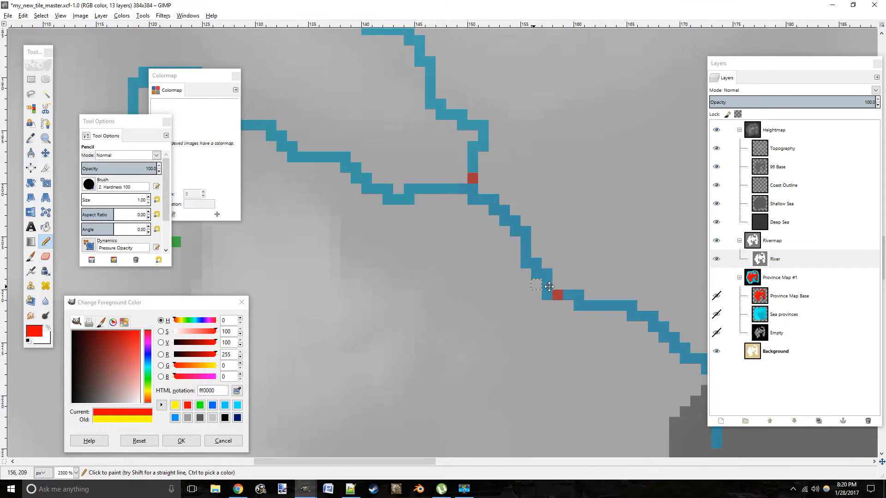
pyautogui.scroll(-1, 532, 258)
pyautogui.hscroll(1, 532, 258)
pyautogui.hscroll(2, 532, 257)
pyautogui.scroll(-1, 532, 258)
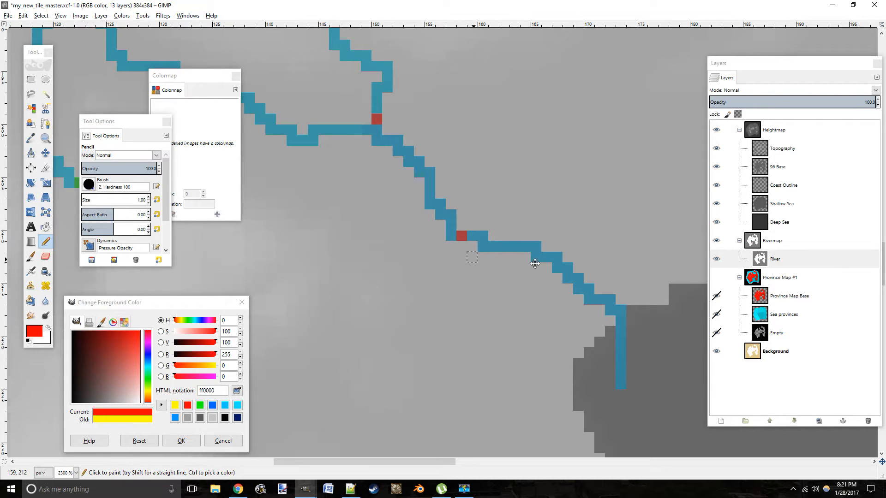
pyautogui.scroll(3, 507, 277)
pyautogui.hscroll(-2, 507, 277)
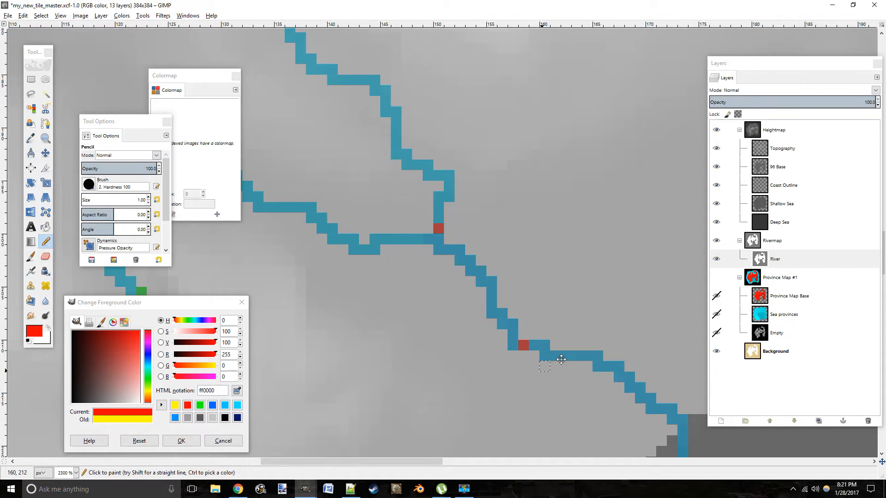
pyautogui.scroll(-2, 506, 298)
pyautogui.hscroll(1, 506, 298)
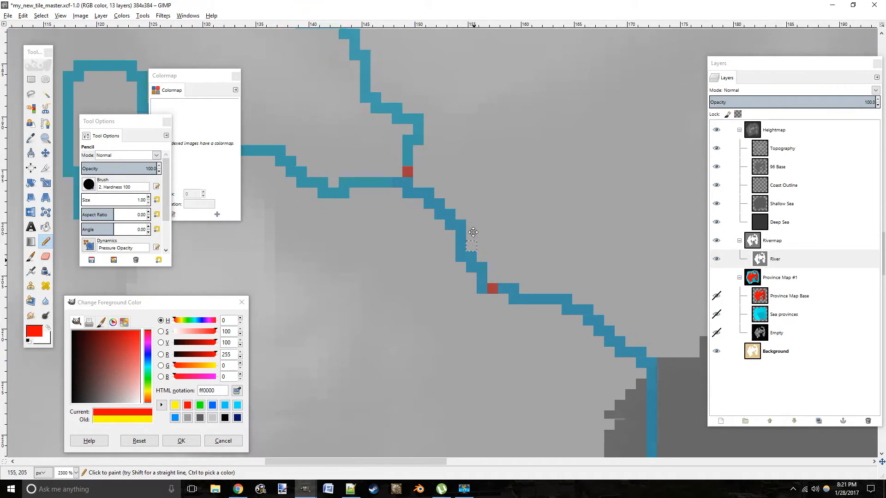
# Step: Undo the red pixel in the river's course, try one directly against its south side at about 157, 211, and undo that too
pyautogui.hotkey('ctrl', 'z')
pyautogui.click(483, 296)
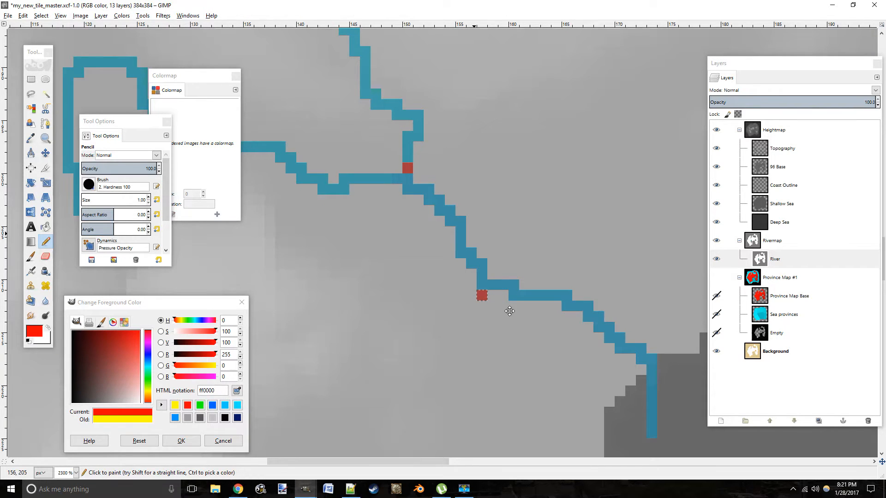
pyautogui.hotkey('ctrl', 'z')
pyautogui.scroll(-3, 508, 300)
pyautogui.hscroll(2, 508, 300)
pyautogui.scroll(1, 512, 296)
pyautogui.hscroll(-1, 512, 296)
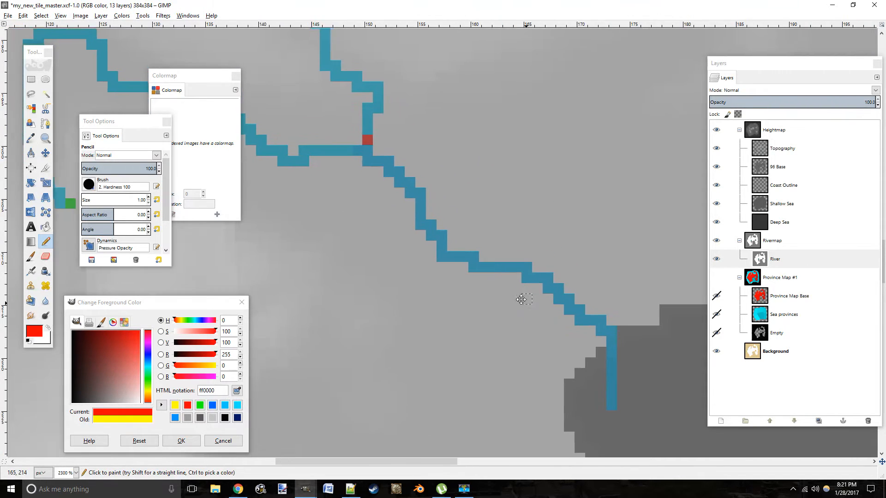
pyautogui.scroll(-1, 521, 300)
pyautogui.hscroll(1, 521, 299)
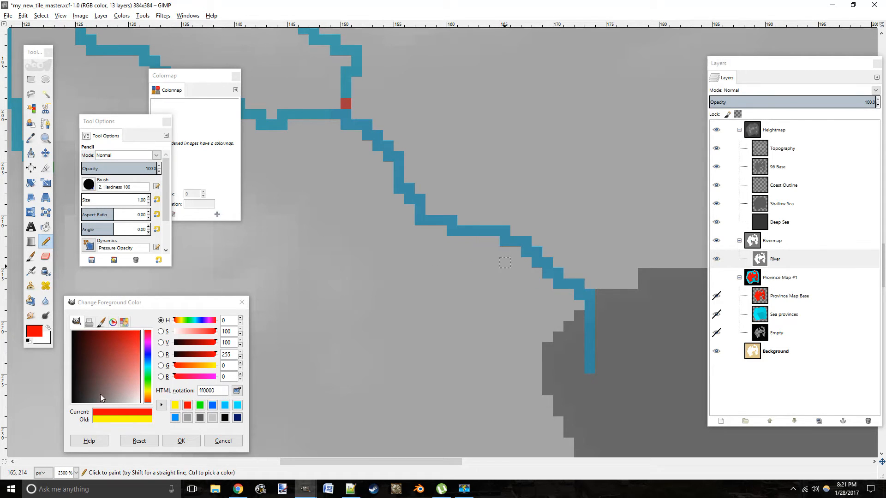
# Step: Paint one yellow (fffc00) pixel just below the main river's bend upstream of its mouth, checking it with the Heightmap group temporarily hidden
pyautogui.click(175, 405)
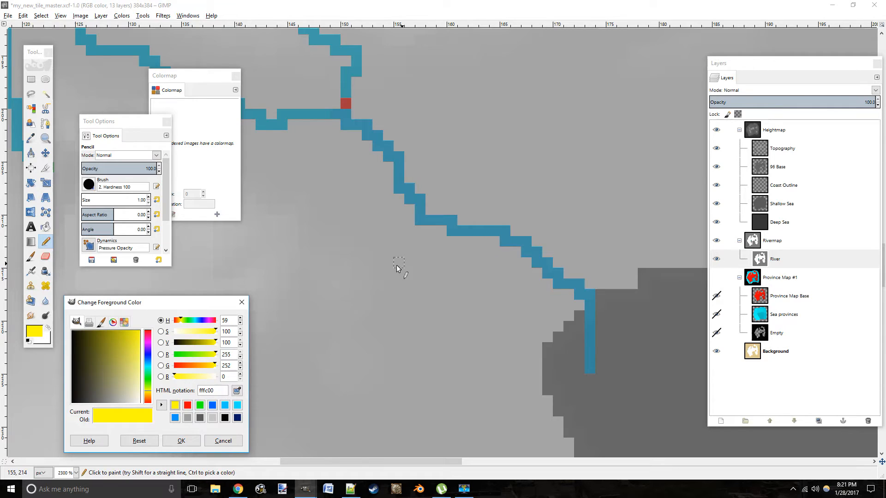
pyautogui.scroll(-1, 489, 293)
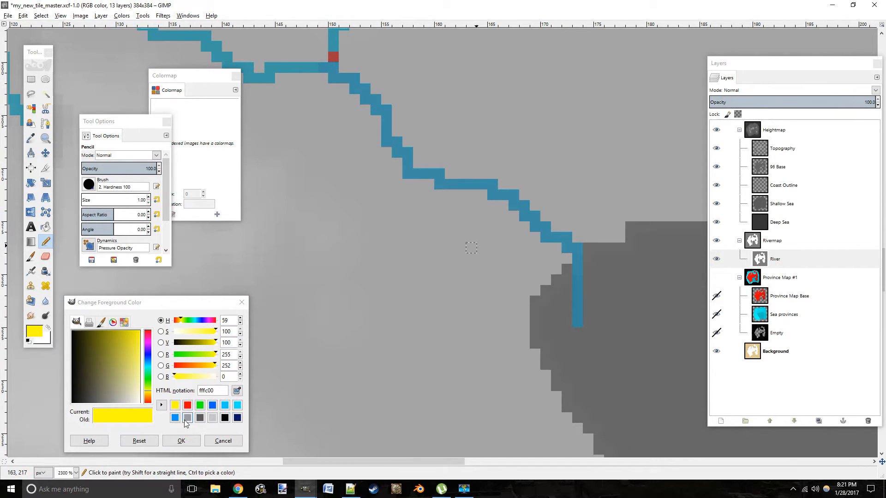
pyautogui.click(192, 397)
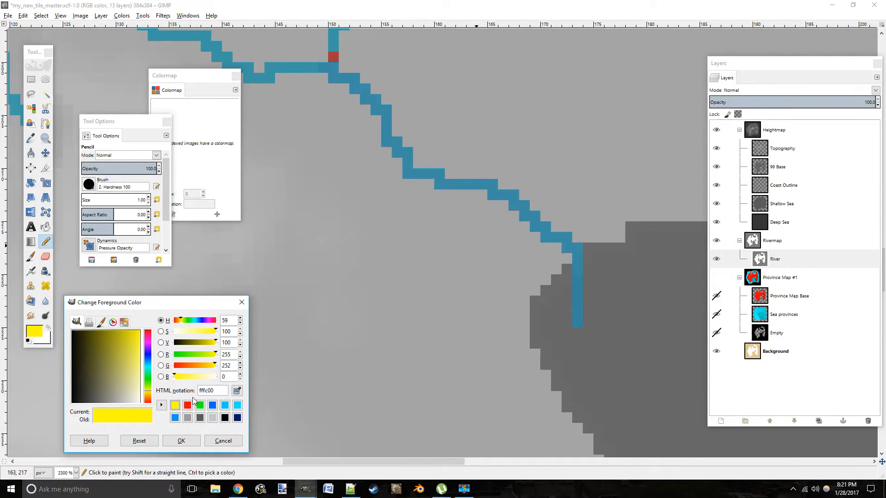
pyautogui.click(438, 196)
pyautogui.scroll(1, 436, 243)
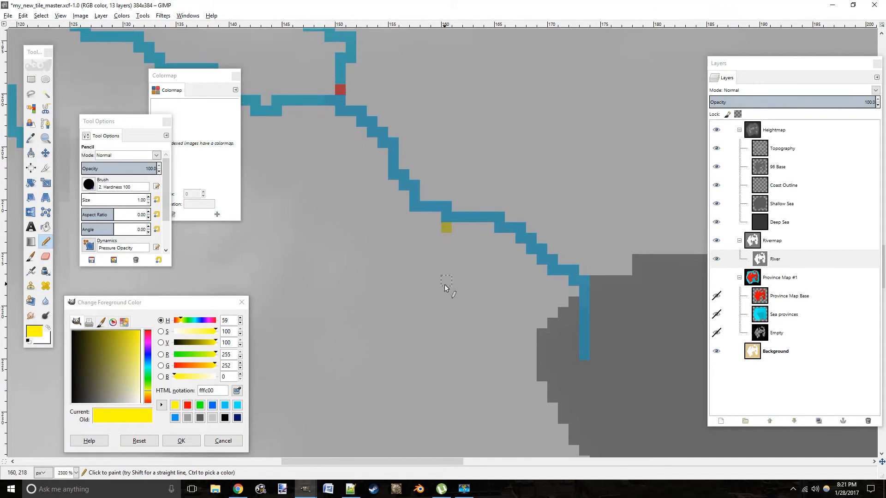
pyautogui.scroll(1, 480, 320)
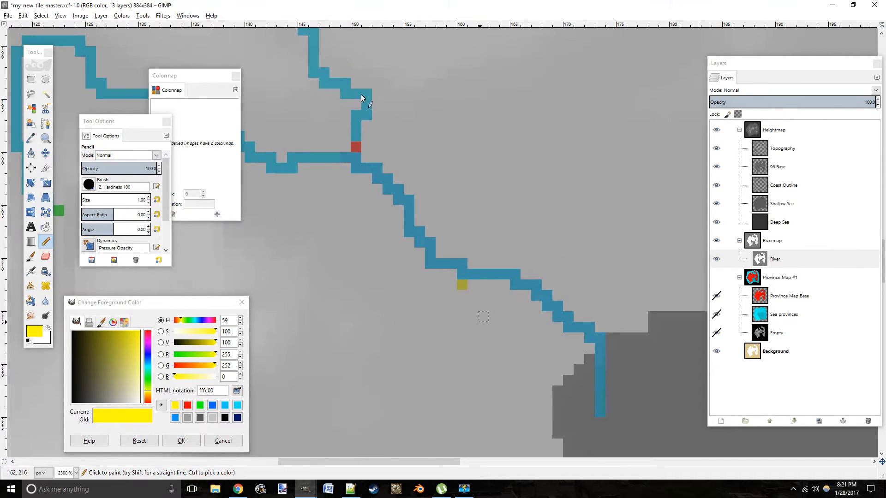
pyautogui.scroll(-1, 421, 188)
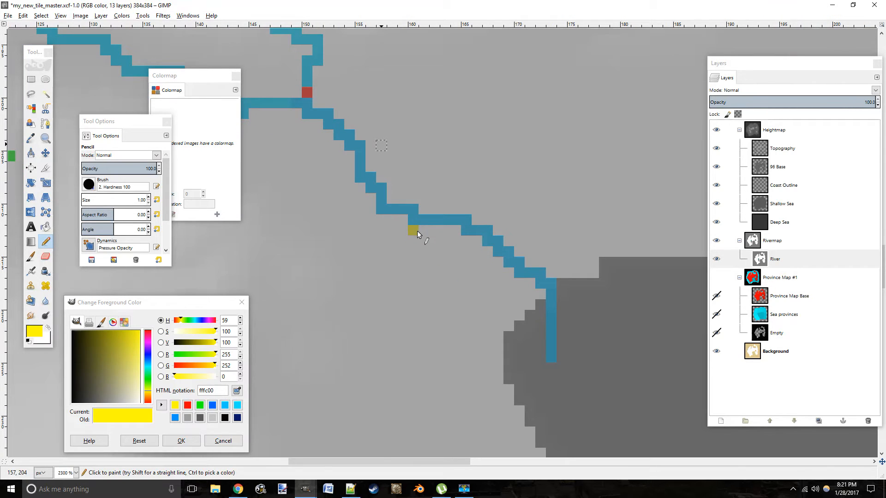
pyautogui.click(715, 131)
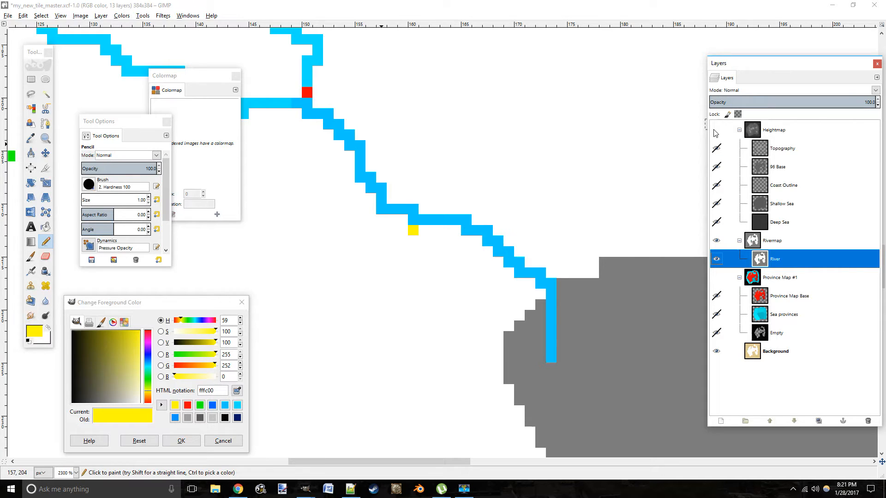
pyautogui.click(715, 132)
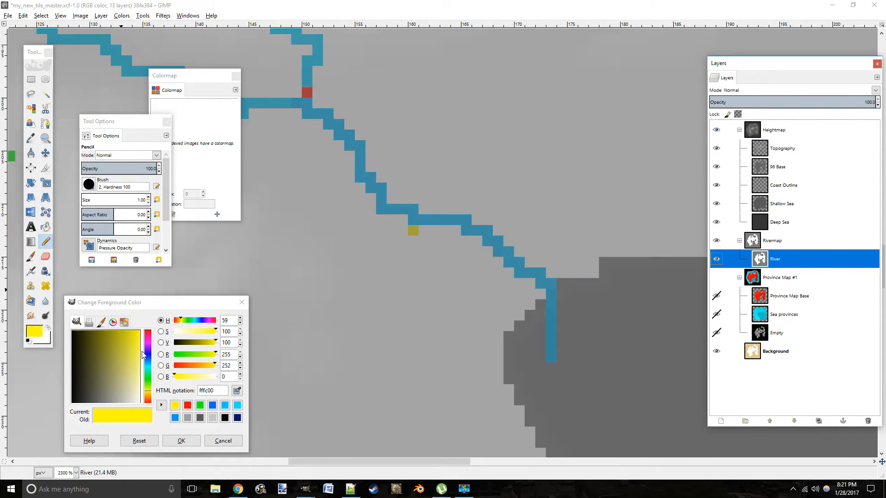
# Step: Draw a one-pixel river branch in 00e1ff from the yellow pixel down to the sea and undo the surplus last stroke
pyautogui.click(237, 406)
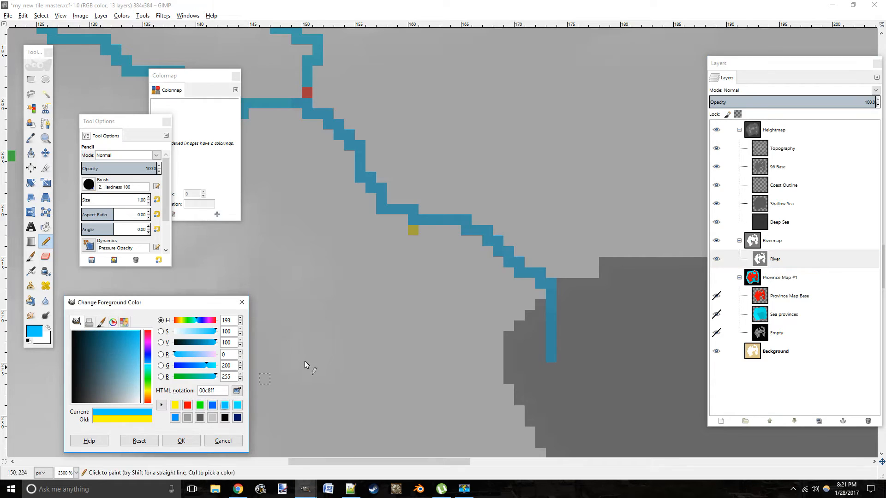
pyautogui.click(239, 409)
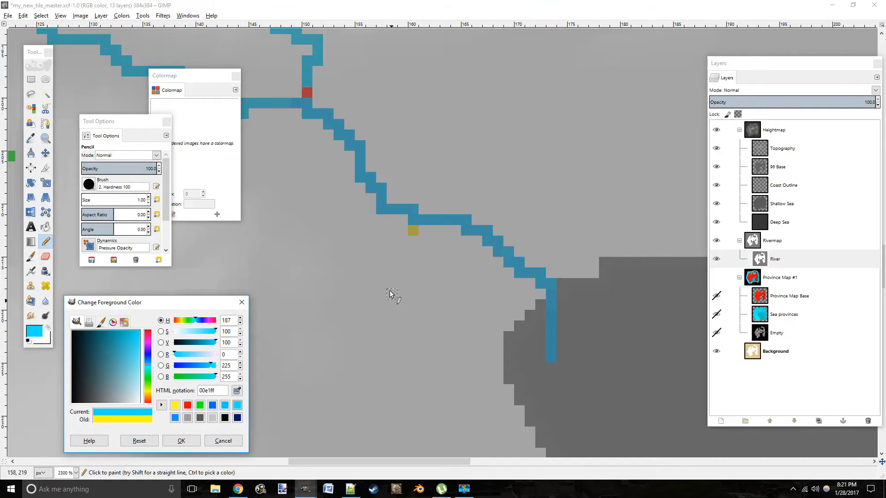
pyautogui.click(411, 236)
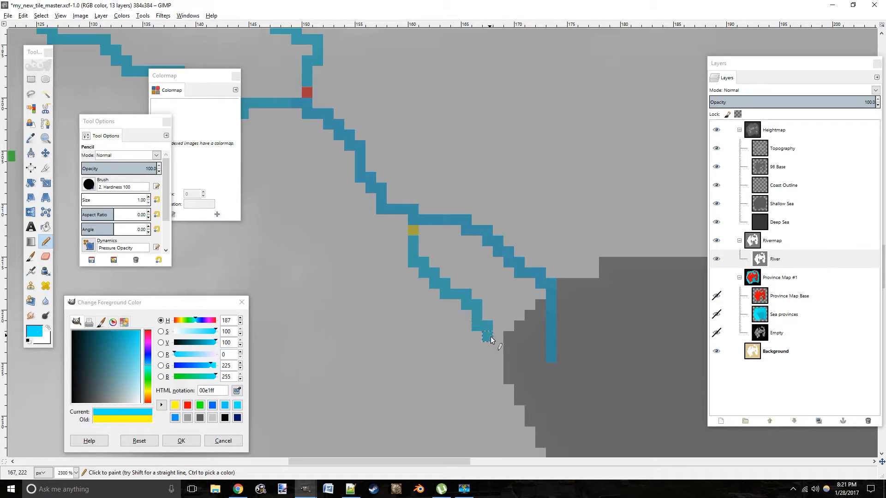
pyautogui.moveTo(502, 349); pyautogui.dragTo(522, 354)
pyautogui.click(542, 347)
pyautogui.hotkey('ctrl', 'z')
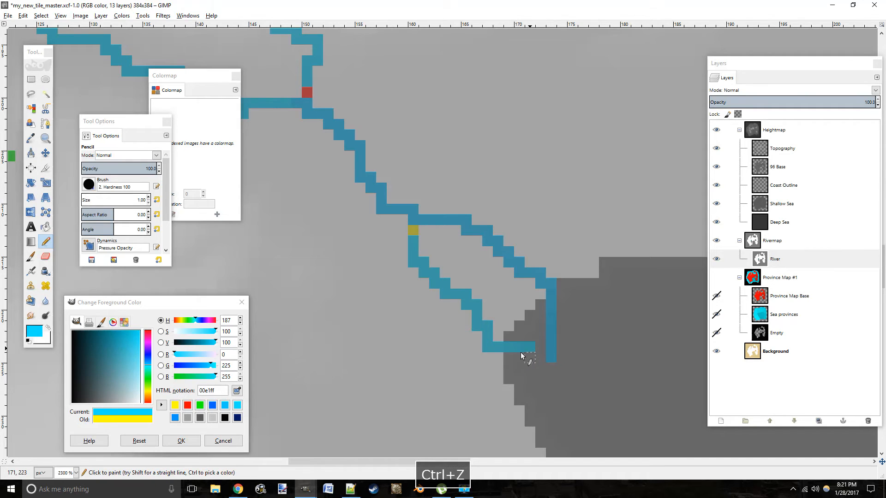
# Step: Examine the whole river network against the surrounding terrain and coastline at a smaller scale
pyautogui.moveTo(457, 288); pyautogui.dragTo(542, 422)
pyautogui.moveTo(457, 317); pyautogui.dragTo(531, 245)
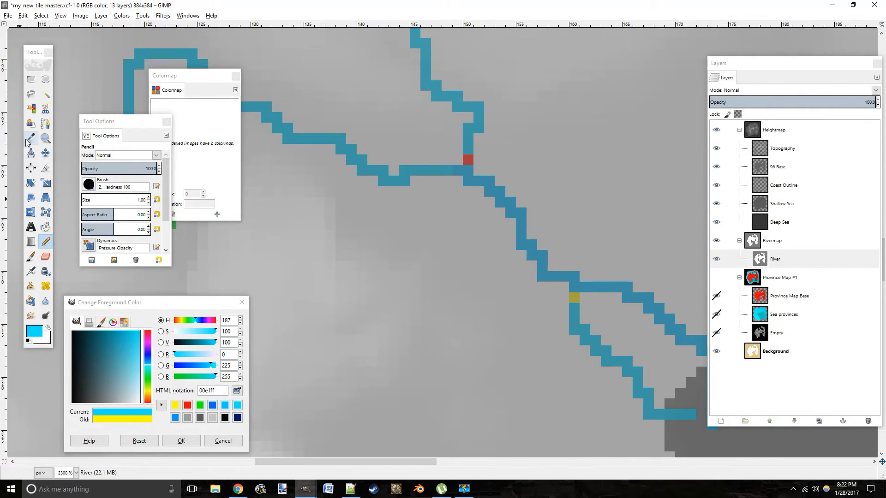
pyautogui.click(44, 138)
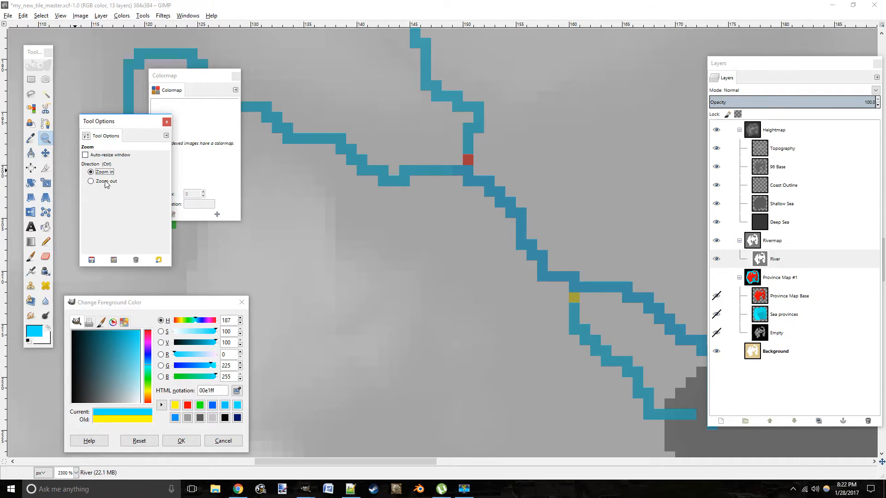
pyautogui.click(391, 275)
pyautogui.click(391, 276)
pyautogui.click(91, 181)
pyautogui.click(372, 223)
pyautogui.click(372, 222)
pyautogui.click(372, 222)
pyautogui.click(372, 223)
pyautogui.click(372, 222)
pyautogui.click(372, 222)
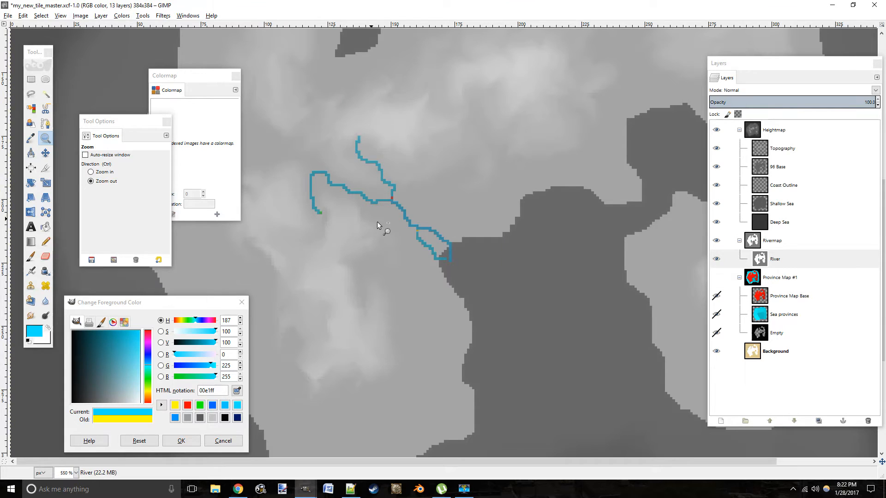
pyautogui.moveTo(514, 232); pyautogui.dragTo(558, 259)
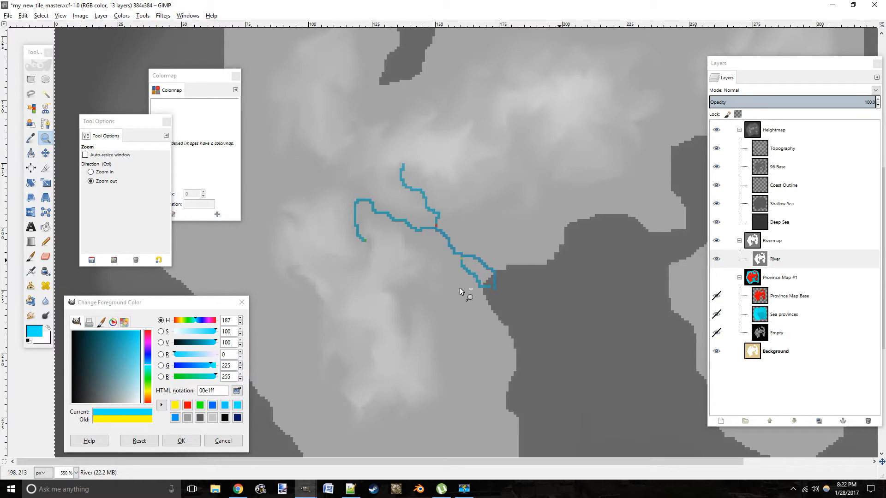
# Step: Draw a new 00e1ff tributary with the Pencil from the southern highlands north and east, stopping one pixel short of the lower branch
pyautogui.click(104, 179)
pyautogui.click(103, 175)
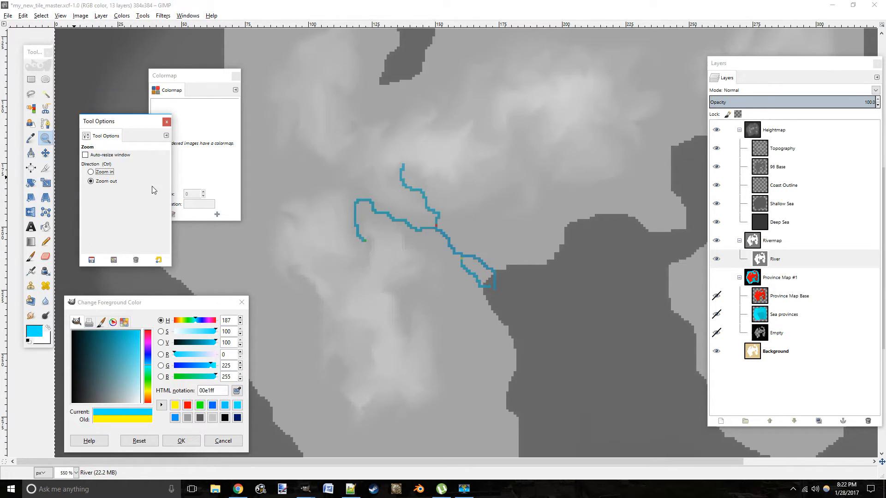
pyautogui.moveTo(122, 122); pyautogui.dragTo(143, 131)
pyautogui.click(113, 183)
pyautogui.click(472, 280)
pyautogui.click(475, 280)
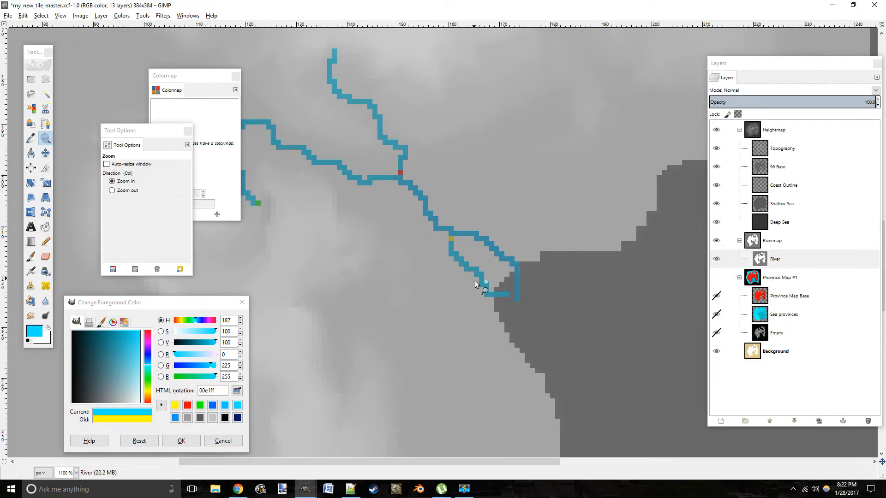
pyautogui.click(430, 292)
pyautogui.moveTo(468, 268); pyautogui.dragTo(518, 209)
pyautogui.click(237, 405)
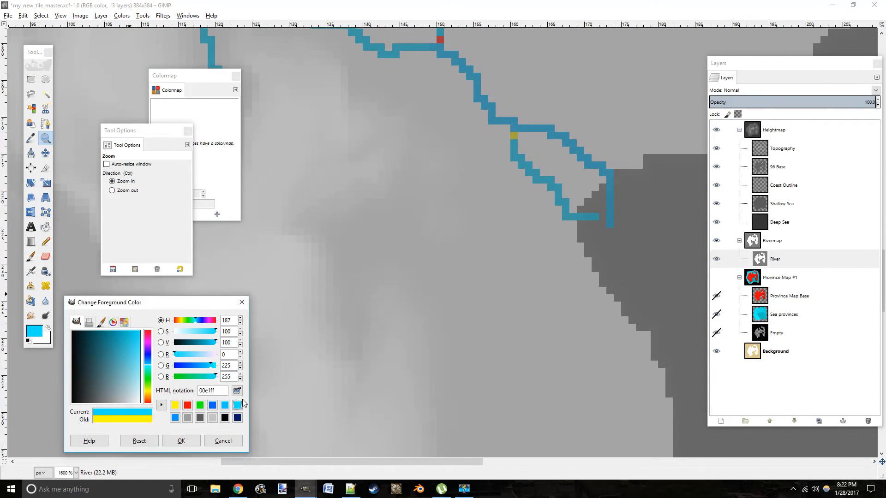
pyautogui.click(45, 241)
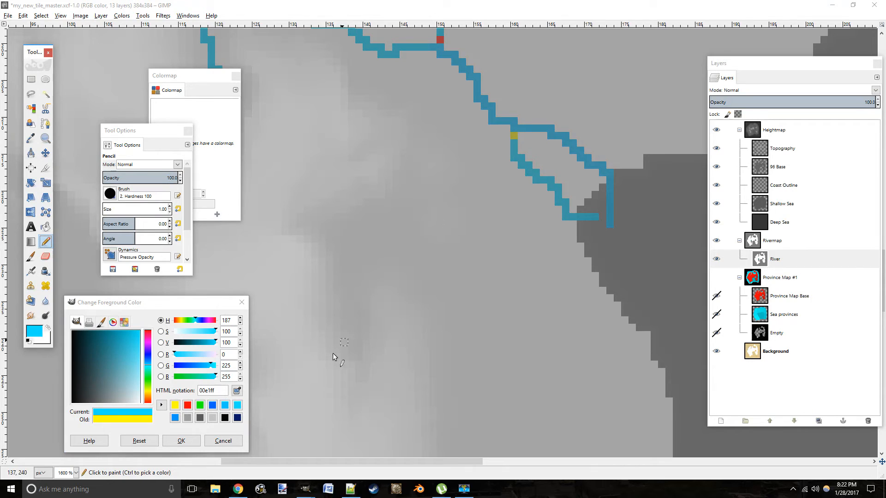
pyautogui.moveTo(341, 374); pyautogui.dragTo(349, 347)
pyautogui.moveTo(345, 314)
pyautogui.mouseDown()
pyautogui.moveTo(348, 284)
pyautogui.moveTo(338, 259)
pyautogui.moveTo(382, 226)
pyautogui.mouseUp()
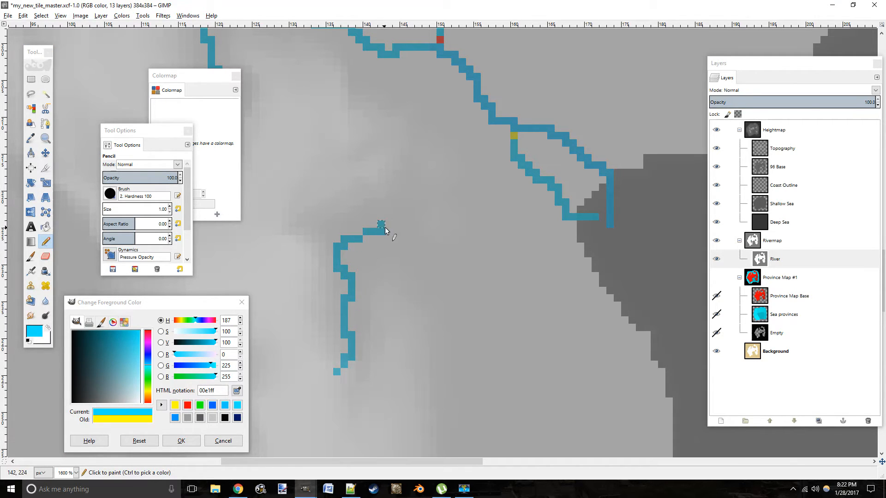
pyautogui.moveTo(450, 225)
pyautogui.mouseDown()
pyautogui.moveTo(504, 207)
pyautogui.moveTo(554, 216)
pyautogui.mouseUp()
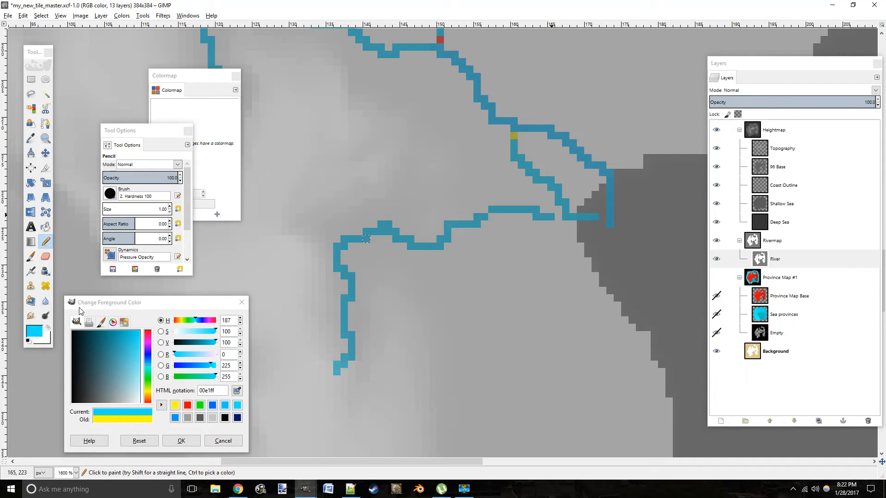
# Step: Tidy the corner pixels of the southern tributary with the Eraser and Pencil
pyautogui.click(45, 256)
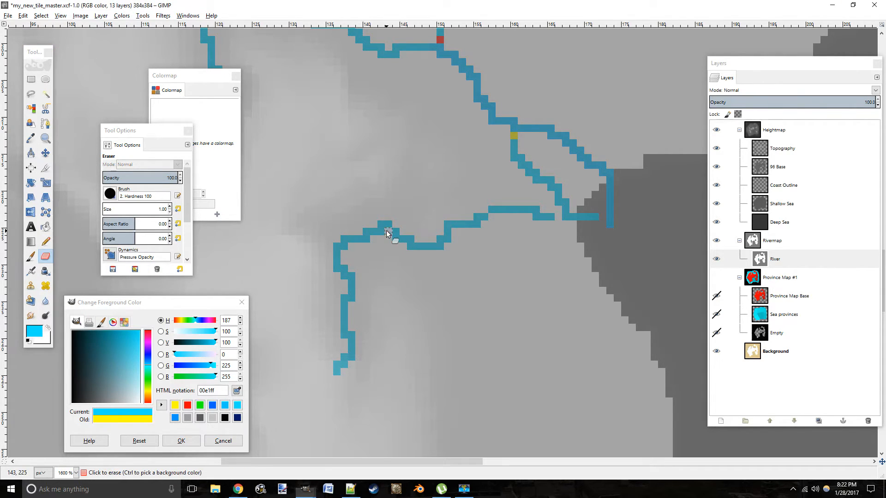
pyautogui.click(45, 241)
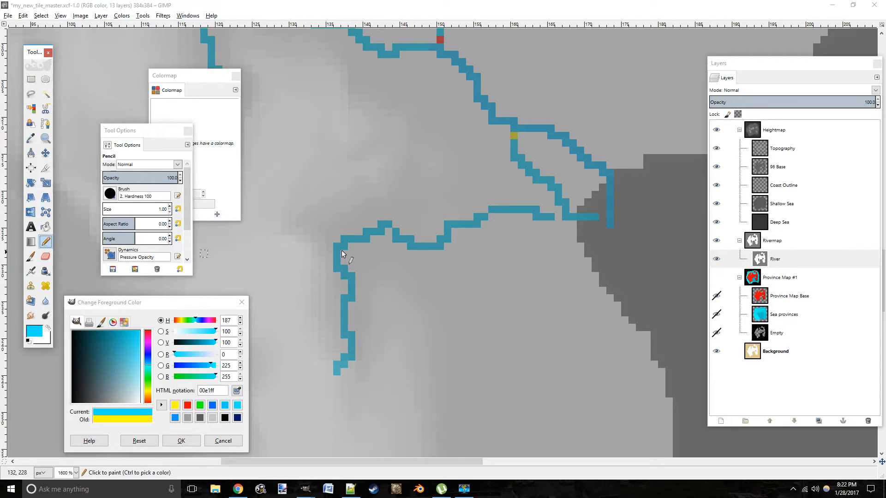
pyautogui.click(388, 227)
pyautogui.click(492, 215)
# Step: Paint a red (ff0000) pixel in the gap where the southern tributary meets the lower branch
pyautogui.moveTo(524, 245); pyautogui.dragTo(396, 301)
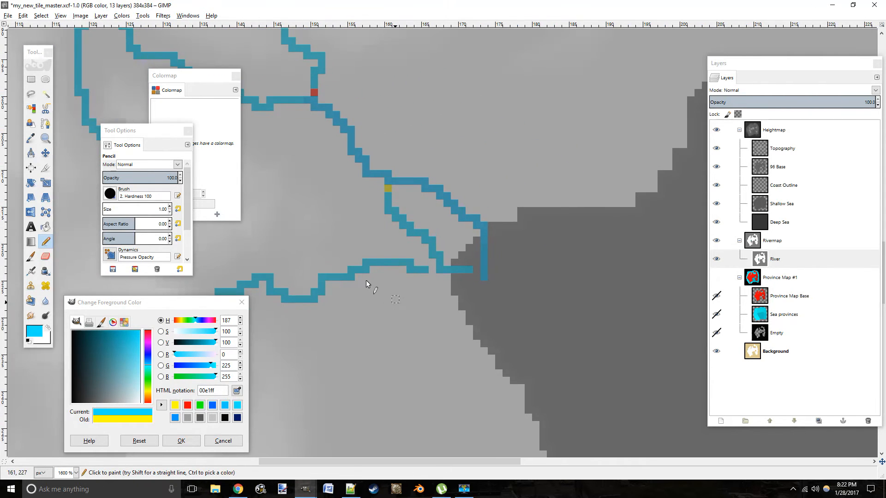
pyautogui.click(188, 406)
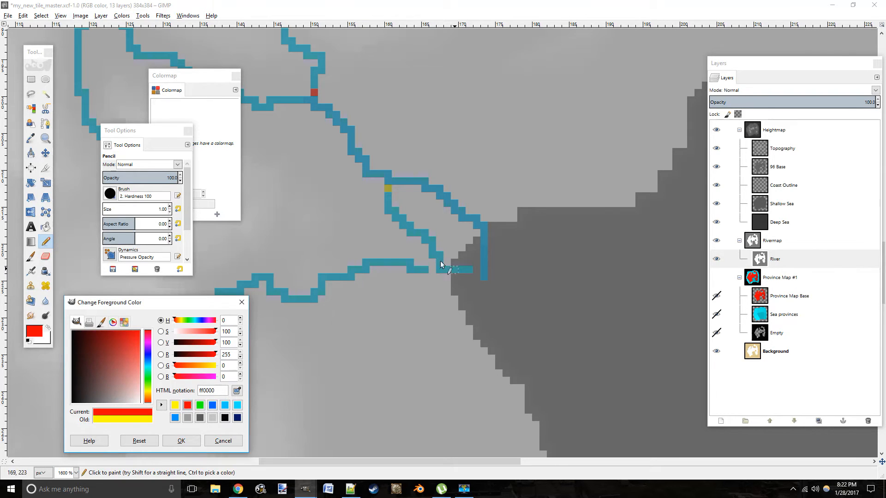
pyautogui.click(432, 270)
# Step: Examine the courses of the rivers and their red, yellow and green marker pixels across the map
pyautogui.moveTo(442, 325); pyautogui.dragTo(491, 363)
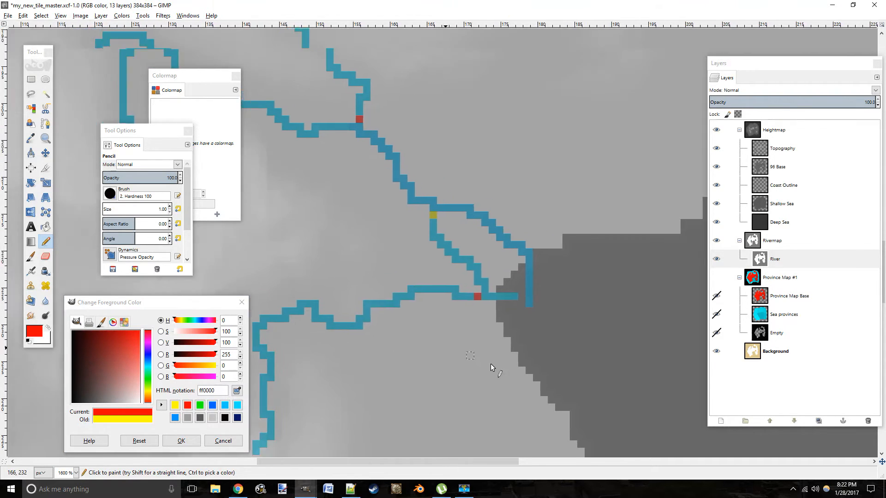
pyautogui.moveTo(382, 173); pyautogui.dragTo(374, 150)
pyautogui.moveTo(507, 181); pyautogui.dragTo(423, 309)
pyautogui.moveTo(473, 209); pyautogui.dragTo(475, 276)
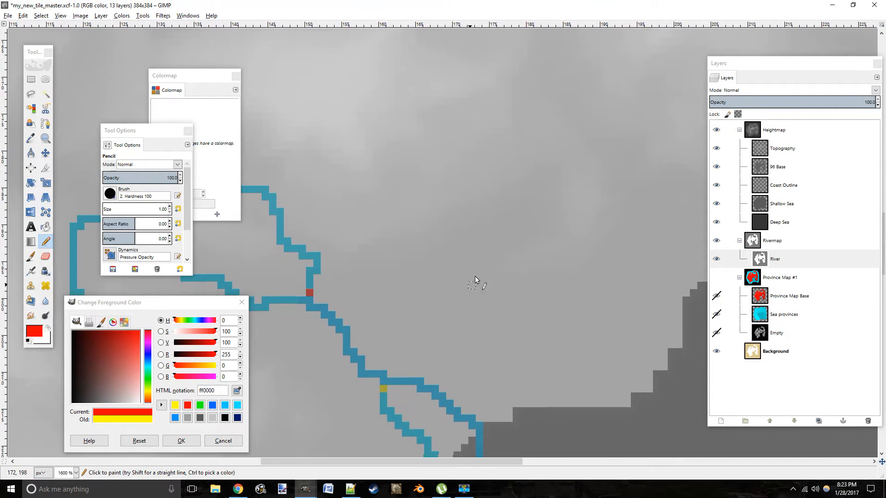
pyautogui.moveTo(530, 160); pyautogui.dragTo(758, 73)
pyautogui.moveTo(444, 280); pyautogui.dragTo(469, 283)
pyautogui.moveTo(522, 317); pyautogui.dragTo(484, 211)
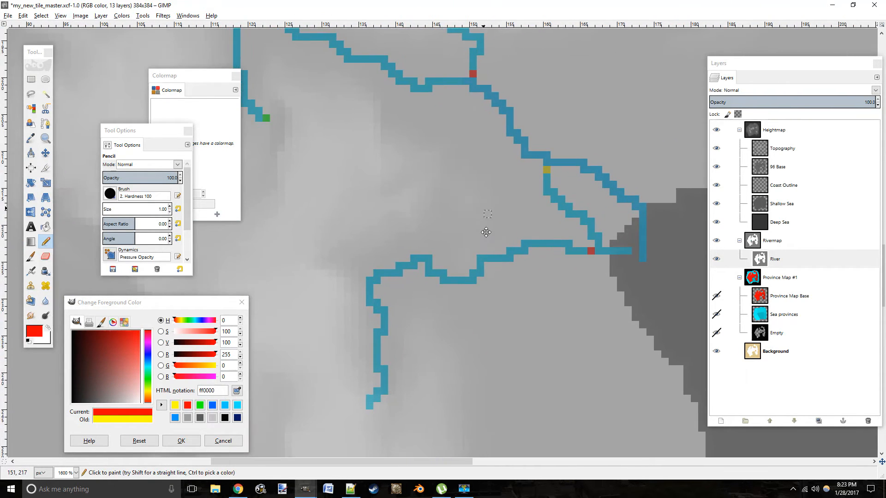
pyautogui.moveTo(528, 270); pyautogui.dragTo(463, 364)
pyautogui.moveTo(503, 300); pyautogui.dragTo(510, 352)
pyautogui.moveTo(475, 315); pyautogui.dragTo(382, 365)
pyautogui.moveTo(585, 329)
pyautogui.mouseDown()
pyautogui.moveTo(453, 399)
pyautogui.moveTo(616, 253)
pyautogui.moveTo(574, 312)
pyautogui.moveTo(393, 334)
pyautogui.moveTo(574, 279)
pyautogui.moveTo(568, 251)
pyautogui.moveTo(537, 260)
pyautogui.mouseUp()
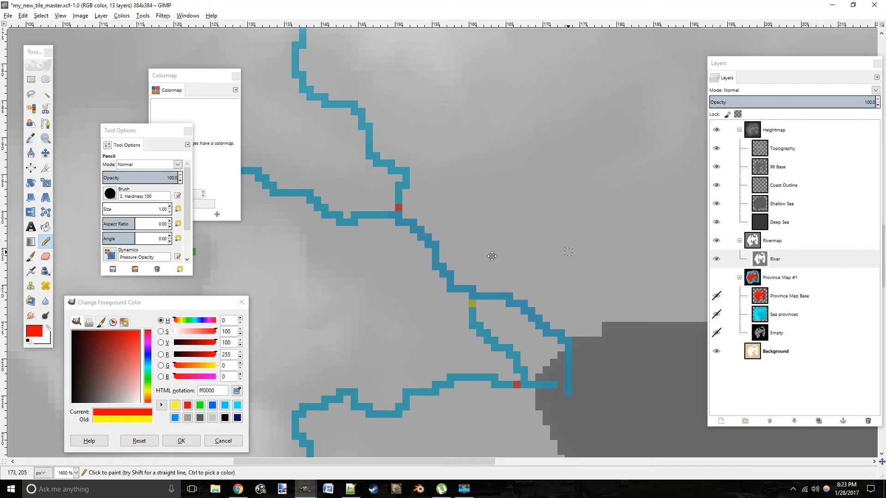
pyautogui.moveTo(488, 262); pyautogui.dragTo(564, 252)
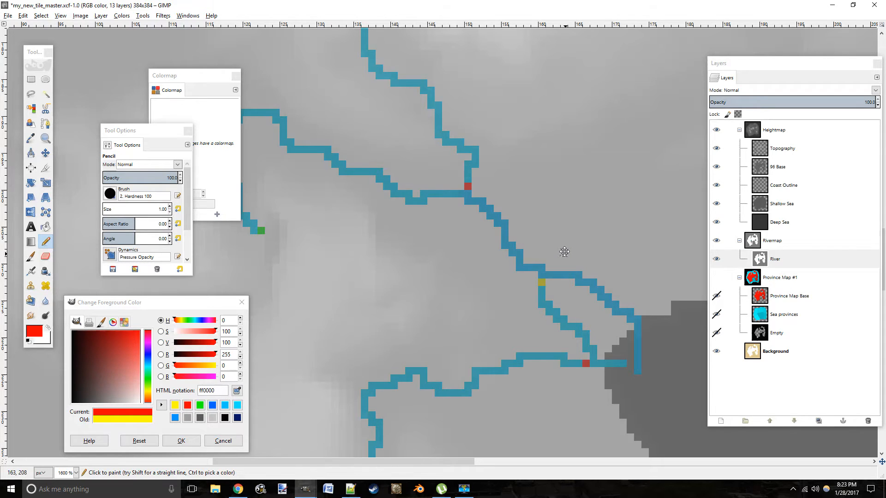
pyautogui.moveTo(562, 264); pyautogui.dragTo(548, 180)
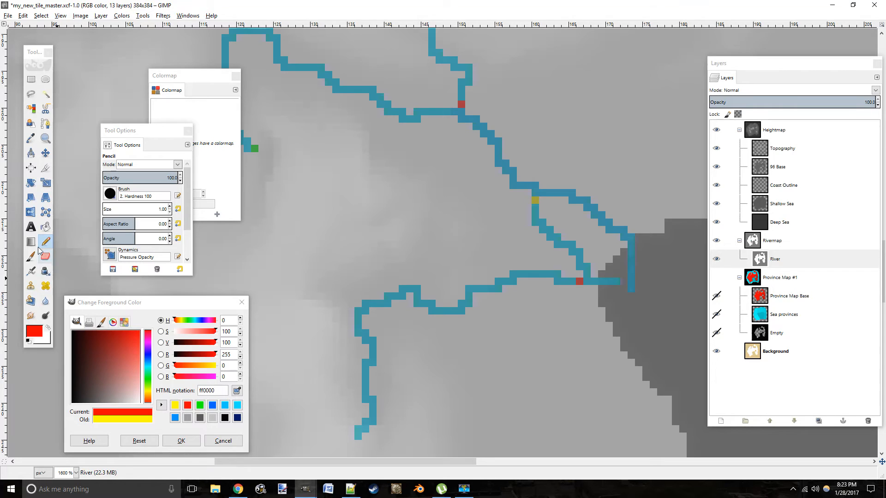
# Step: Draw another 00e1ff river from the green pixel in the central highlands south to the sea inlet
pyautogui.click(45, 138)
pyautogui.click(380, 232)
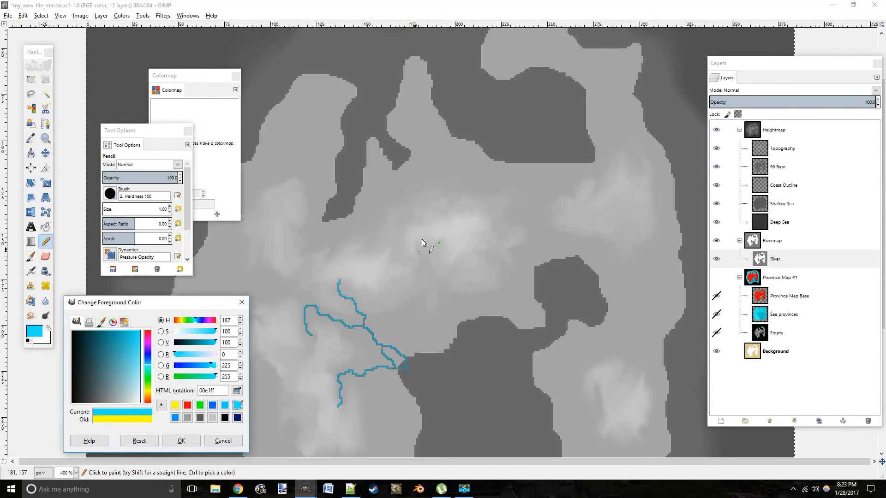
pyautogui.moveTo(439, 243)
pyautogui.mouseDown()
pyautogui.moveTo(429, 271)
pyautogui.moveTo(463, 332)
pyautogui.mouseUp()
# Step: Examine the terrain around the green source pixel of the central highland river
pyautogui.click(45, 138)
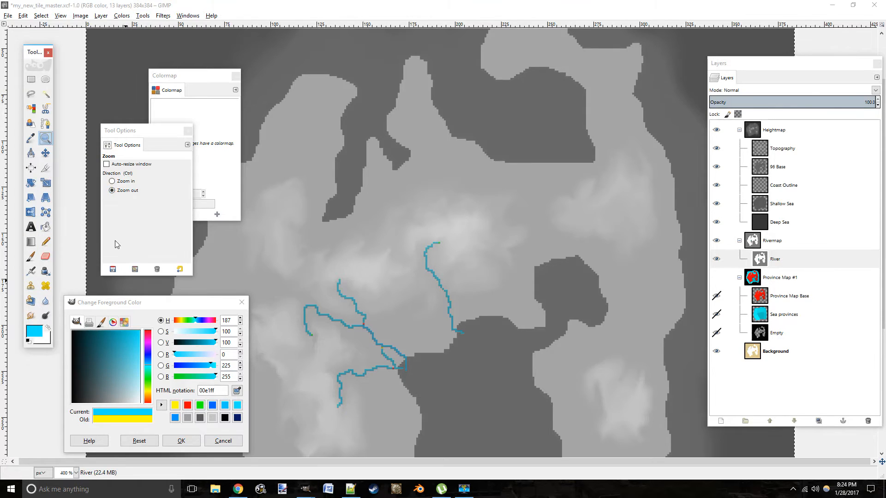
pyautogui.keyDown('ctrl'); pyautogui.click(370, 187); pyautogui.keyUp('ctrl')
pyautogui.click(322, 190)
pyautogui.click(362, 135)
pyautogui.click(362, 135)
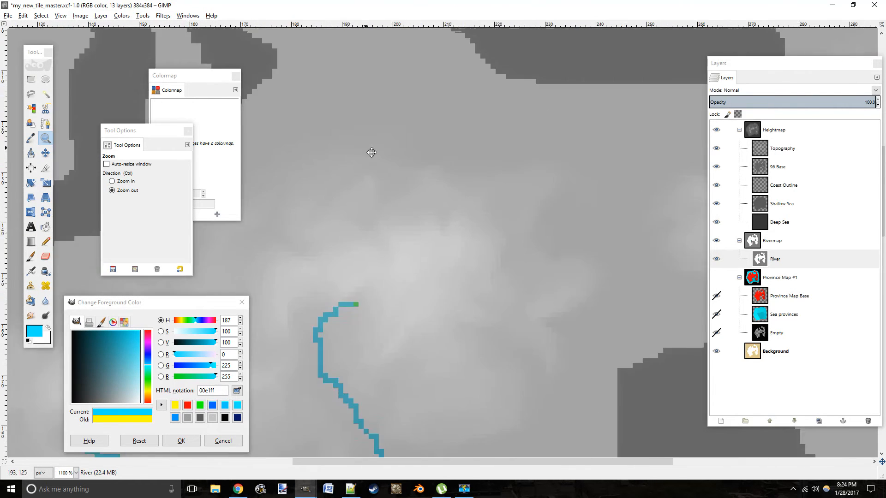
pyautogui.click(45, 241)
pyautogui.click(372, 129)
pyautogui.click(45, 139)
pyautogui.click(320, 268)
pyautogui.click(320, 267)
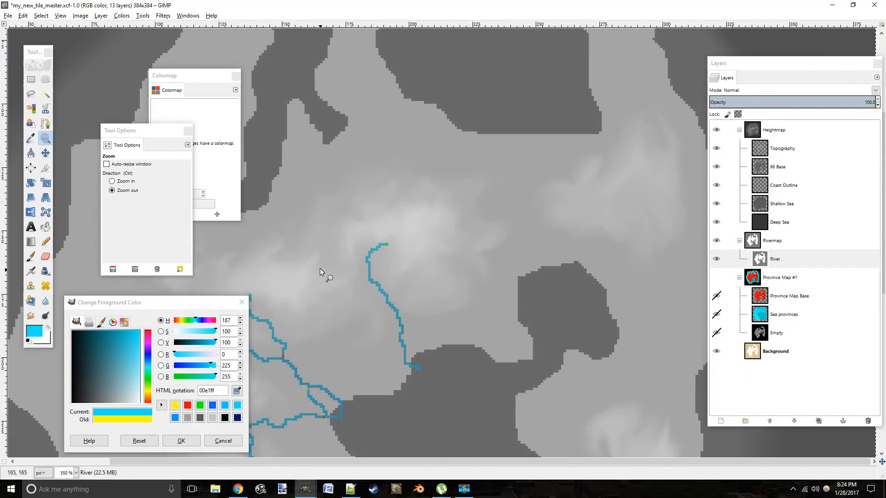
# Step: Paint a red (ff0000) junction pixel on the central highland river and draw a 00e1ff tributary from it northwest into the highlands
pyautogui.click(45, 242)
pyautogui.click(187, 405)
pyautogui.click(430, 285)
pyautogui.click(238, 405)
pyautogui.moveTo(427, 285); pyautogui.dragTo(366, 252)
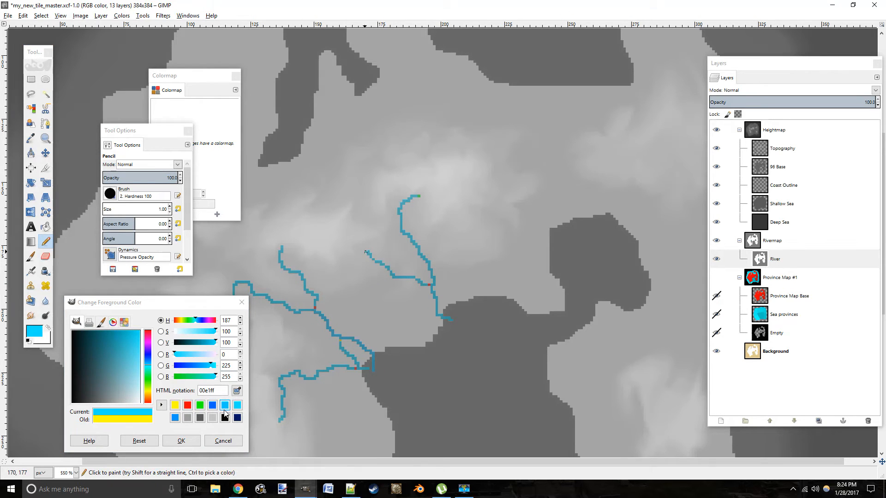
# Step: Paint a green (00ff00) source pixel in the western highlands and draw a 00e1ff river from it to the west coast
pyautogui.moveTo(382, 289); pyautogui.dragTo(657, 201)
pyautogui.click(200, 406)
pyautogui.click(510, 145)
pyautogui.click(237, 405)
pyautogui.moveTo(511, 149)
pyautogui.mouseDown()
pyautogui.moveTo(505, 170)
pyautogui.moveTo(431, 178)
pyautogui.moveTo(374, 204)
pyautogui.moveTo(322, 251)
pyautogui.moveTo(300, 251)
pyautogui.mouseUp()
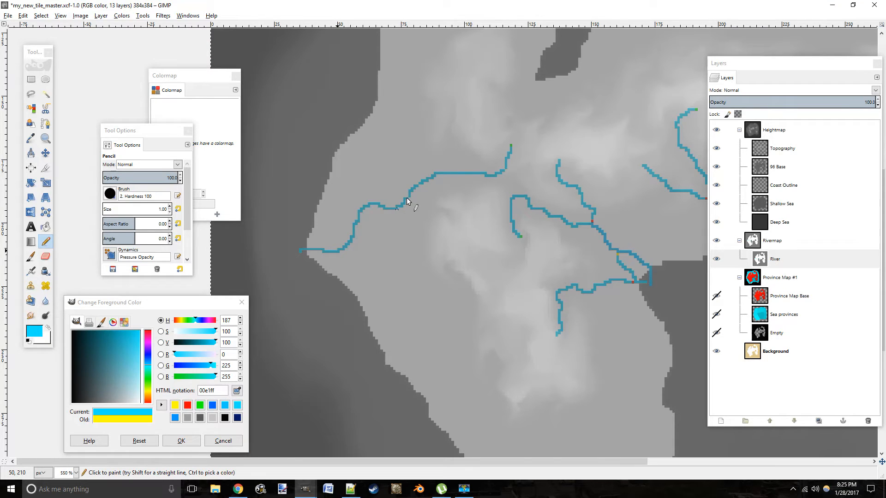
# Step: Paint a red (ff0000) junction pixel on the west coast river and draw a 00e1ff tributary from it east into the highlands
pyautogui.moveTo(399, 233); pyautogui.dragTo(408, 261)
pyautogui.hscroll(2, 489, 191)
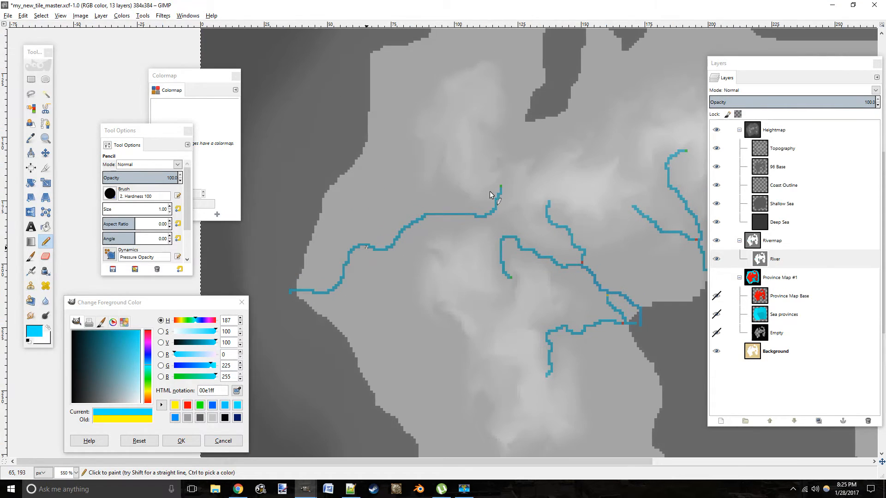
pyautogui.click(45, 138)
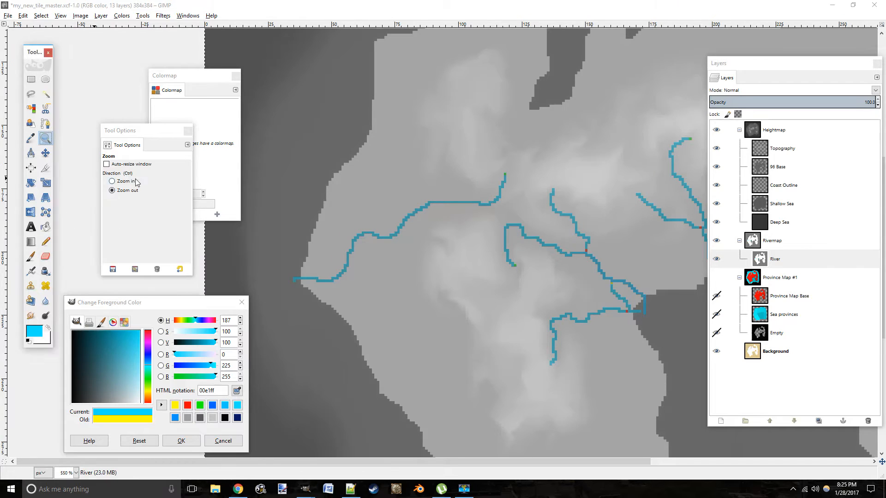
pyautogui.click(121, 181)
pyautogui.click(360, 261)
pyautogui.click(187, 406)
pyautogui.click(45, 242)
pyautogui.click(346, 268)
pyautogui.click(237, 405)
pyautogui.moveTo(351, 268); pyautogui.dragTo(373, 261)
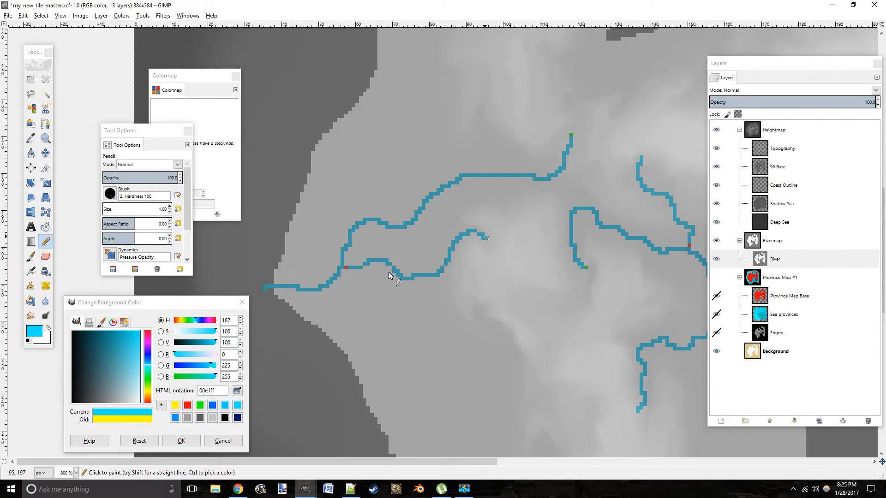
# Step: Paint a green (00ff00) source pixel south of the new tributary and draw a 00e1ff river to the southwest coast
pyautogui.scroll(-4, 415, 258)
pyautogui.click(200, 405)
pyautogui.click(464, 220)
pyautogui.click(237, 405)
pyautogui.moveTo(464, 223)
pyautogui.mouseDown()
pyautogui.moveTo(390, 313)
pyautogui.moveTo(351, 330)
pyautogui.mouseUp()
# Step: Draw two more 00e1ff rivers from green (00ff00) source pixels in the southern highlands to the southwest coast
pyautogui.moveTo(524, 321)
pyautogui.mouseDown()
pyautogui.moveTo(491, 280)
pyautogui.moveTo(432, 158)
pyautogui.moveTo(445, 277)
pyautogui.mouseUp()
pyautogui.click(200, 405)
pyautogui.click(487, 245)
pyautogui.click(237, 405)
pyautogui.moveTo(425, 133)
pyautogui.mouseDown()
pyautogui.moveTo(437, 216)
pyautogui.moveTo(347, 315)
pyautogui.mouseUp()
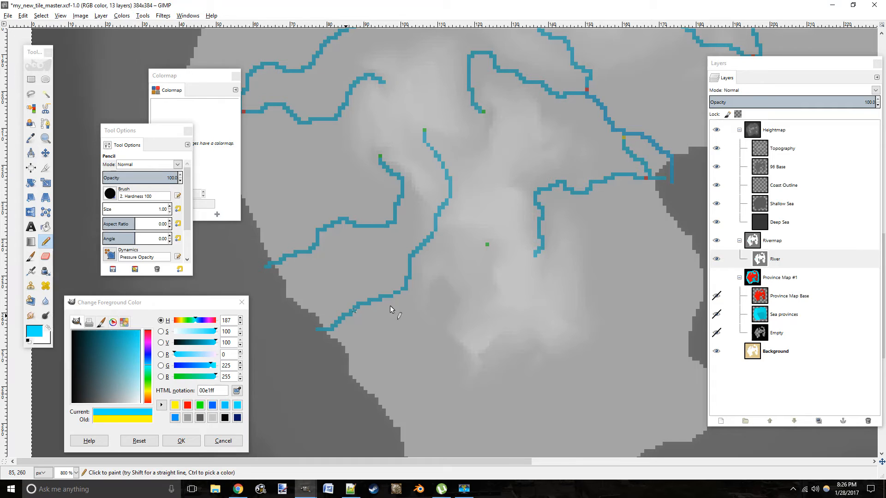
pyautogui.moveTo(488, 246)
pyautogui.mouseDown()
pyautogui.moveTo(440, 295)
pyautogui.moveTo(417, 351)
pyautogui.moveTo(377, 399)
pyautogui.mouseUp()
# Step: Paint a green (00ff00) source pixel at the southern end of the highlands and draw a 00e1ff river to the south coast
pyautogui.moveTo(396, 270); pyautogui.dragTo(281, 120)
pyautogui.click(200, 405)
pyautogui.click(395, 173)
pyautogui.click(237, 405)
pyautogui.moveTo(395, 176)
pyautogui.mouseDown()
pyautogui.moveTo(371, 313)
pyautogui.moveTo(436, 392)
pyautogui.mouseUp()
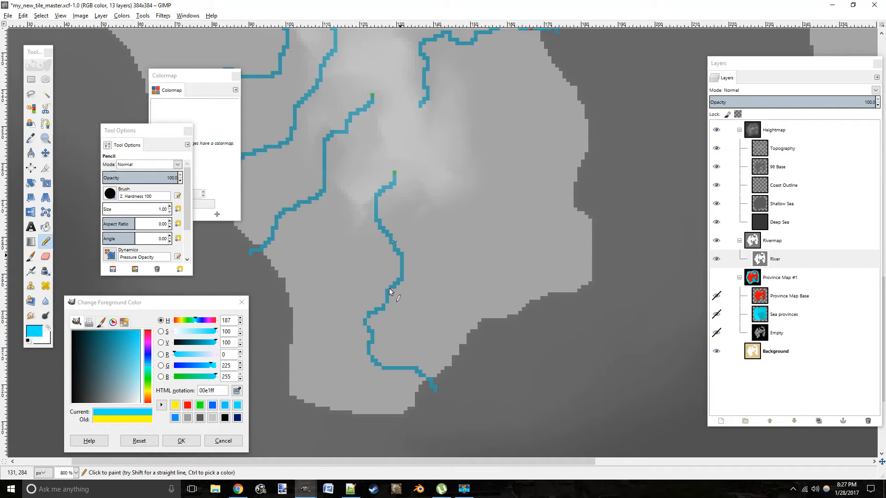
# Step: Add a green (00ff00) source pixel on the east side of the southern highlands and draw a 00e1ff river to the southeast coast
pyautogui.scroll(4, 495, 303)
pyautogui.click(199, 405)
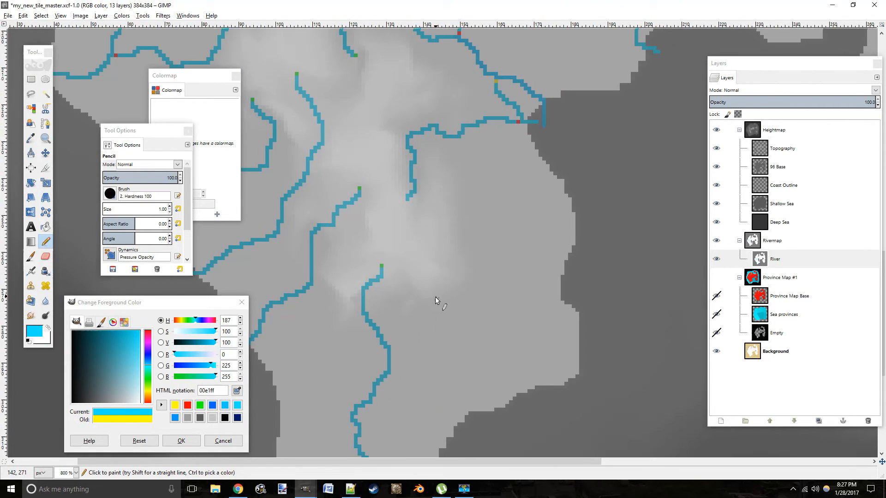
pyautogui.click(414, 262)
pyautogui.click(237, 405)
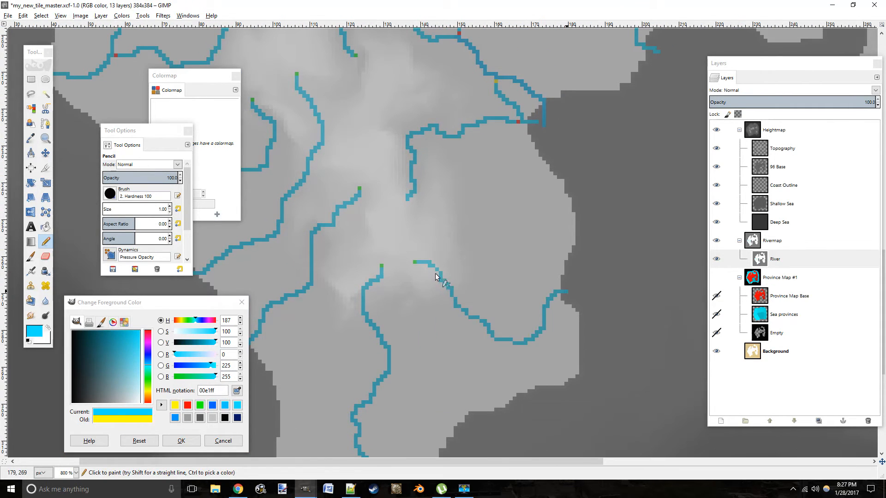
pyautogui.hotkey('ctrl', 'z')
# Step: Paint a green (00ff00) source pixel north of the west coast river and draw a 00e1ff river to the northwest coast
pyautogui.scroll(12, 522, 346)
pyautogui.hscroll(-4, 533, 350)
pyautogui.scroll(3, 533, 350)
pyautogui.click(200, 405)
pyautogui.click(507, 283)
pyautogui.click(237, 406)
pyautogui.moveTo(506, 287)
pyautogui.mouseDown()
pyautogui.moveTo(432, 292)
pyautogui.moveTo(364, 260)
pyautogui.mouseUp()
pyautogui.hotkey('ctrl', 'z')
# Step: Try two green (00ff00) source pixels in the northwest of the map and undo them
pyautogui.scroll(5, 517, 322)
pyautogui.hscroll(3, 479, 349)
pyautogui.click(200, 405)
pyautogui.click(475, 322)
pyautogui.click(394, 305)
pyautogui.click(237, 405)
pyautogui.hotkey('ctrl', 'z')
pyautogui.hotkey('ctrl', 'z')
# Step: Paint a green (00ff00) source pixel on the northwestern peninsula and draw a 00e1ff river from it north to the coast
pyautogui.click(200, 405)
pyautogui.click(427, 293)
pyautogui.click(237, 405)
pyautogui.moveTo(427, 288)
pyautogui.mouseDown()
pyautogui.moveTo(436, 232)
pyautogui.moveTo(379, 165)
pyautogui.mouseUp()
# Step: Draw a short 00e1ff river east to the southern tip of the narrow northern inlet
pyautogui.scroll(-1, 458, 305)
pyautogui.hscroll(2, 458, 306)
pyautogui.click(237, 405)
pyautogui.moveTo(390, 358); pyautogui.dragTo(439, 365)
# Step: Paint a green (00ff00) source pixel in the north-central highlands and draw a winding 00e1ff river north to the small inlet
pyautogui.hscroll(4, 406, 374)
pyautogui.scroll(-2, 419, 380)
pyautogui.click(199, 405)
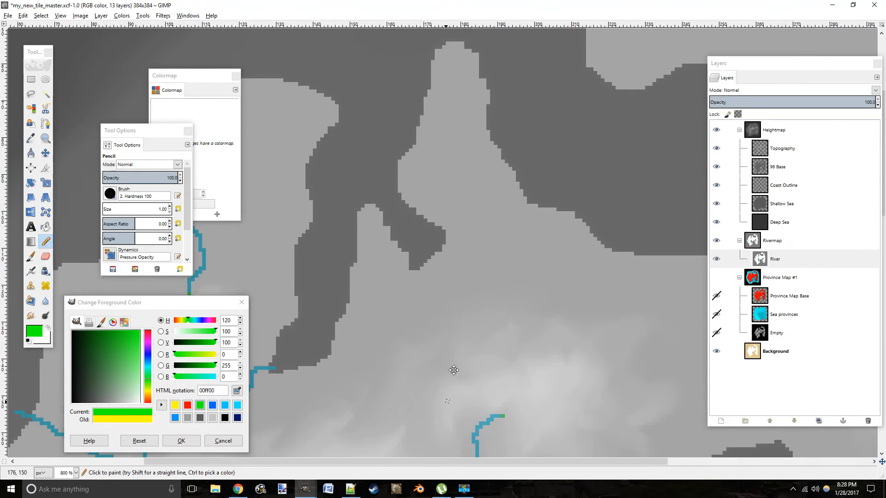
pyautogui.click(448, 366)
pyautogui.click(238, 405)
pyautogui.moveTo(447, 366)
pyautogui.mouseDown()
pyautogui.moveTo(415, 332)
pyautogui.moveTo(394, 282)
pyautogui.mouseUp()
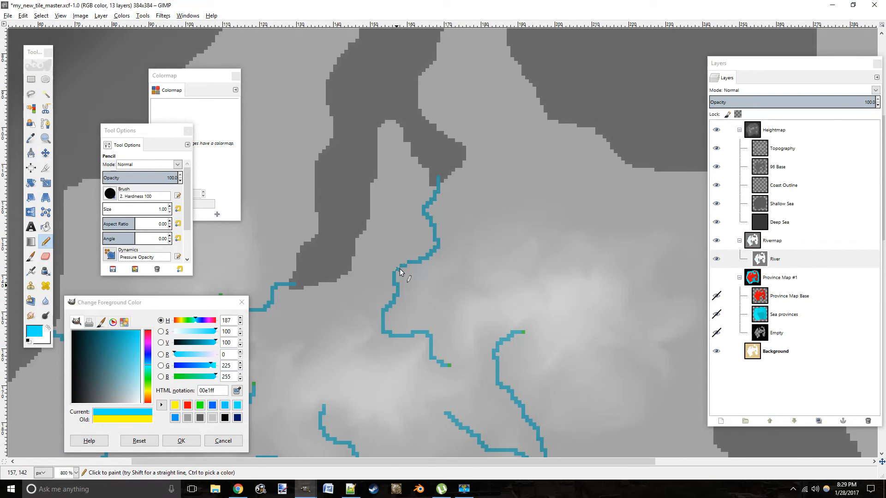
# Step: Paint a green (00ff00) source pixel north of the central highland river and draw a 00e1ff river to the large northern bay
pyautogui.moveTo(516, 344); pyautogui.dragTo(392, 405)
pyautogui.click(200, 405)
pyautogui.click(406, 338)
pyautogui.click(237, 405)
pyautogui.moveTo(406, 336)
pyautogui.mouseDown()
pyautogui.moveTo(435, 220)
pyautogui.moveTo(394, 303)
pyautogui.moveTo(436, 173)
pyautogui.mouseUp()
pyautogui.hotkey('ctrl', 'z')
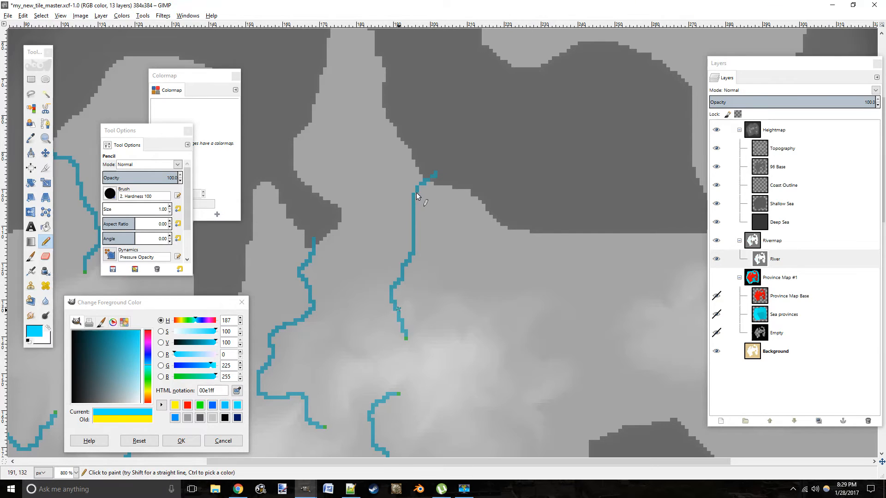
# Step: Pick red (ff0000) as the foreground color and examine the whole river network and the new northern river up close
pyautogui.click(191, 405)
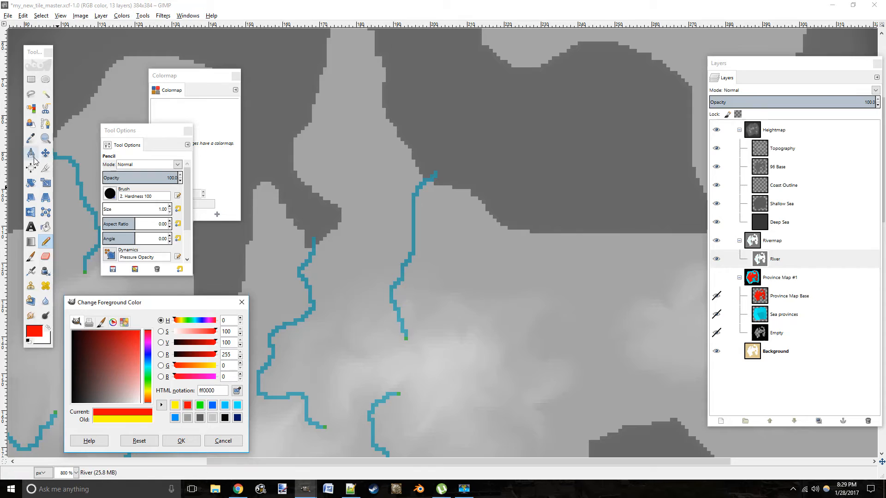
pyautogui.click(45, 138)
pyautogui.click(123, 183)
pyautogui.moveTo(389, 274); pyautogui.dragTo(453, 325)
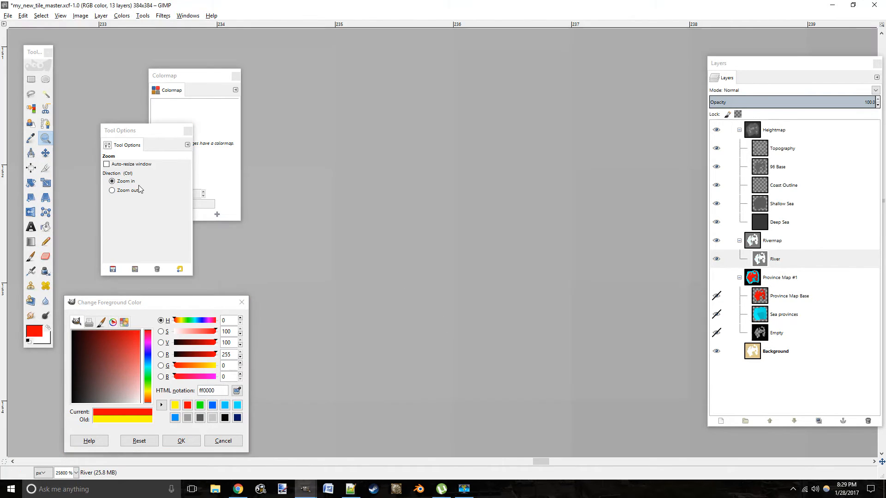
pyautogui.click(118, 191)
pyautogui.click(388, 239)
pyautogui.click(389, 239)
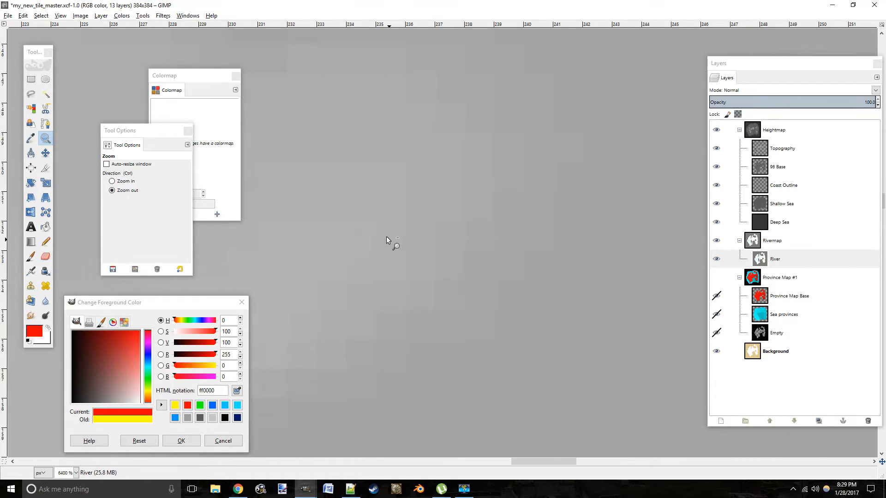
pyautogui.click(386, 237)
pyautogui.click(420, 186)
pyautogui.click(415, 188)
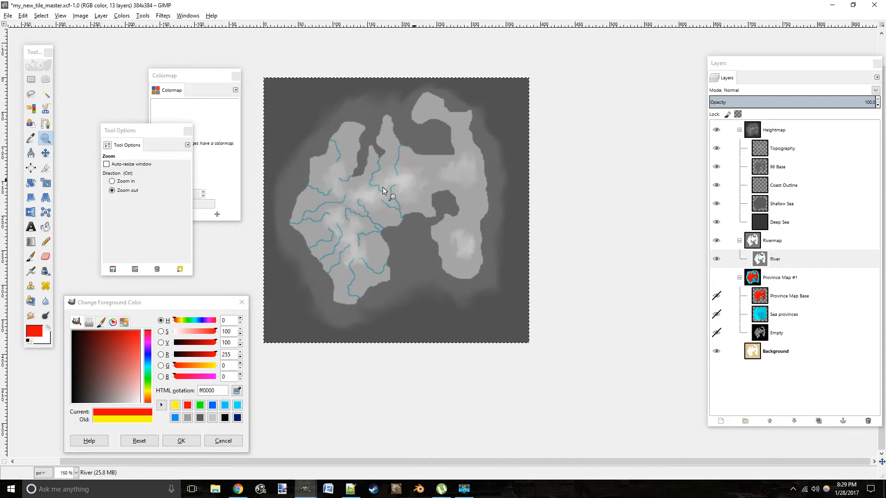
pyautogui.click(128, 191)
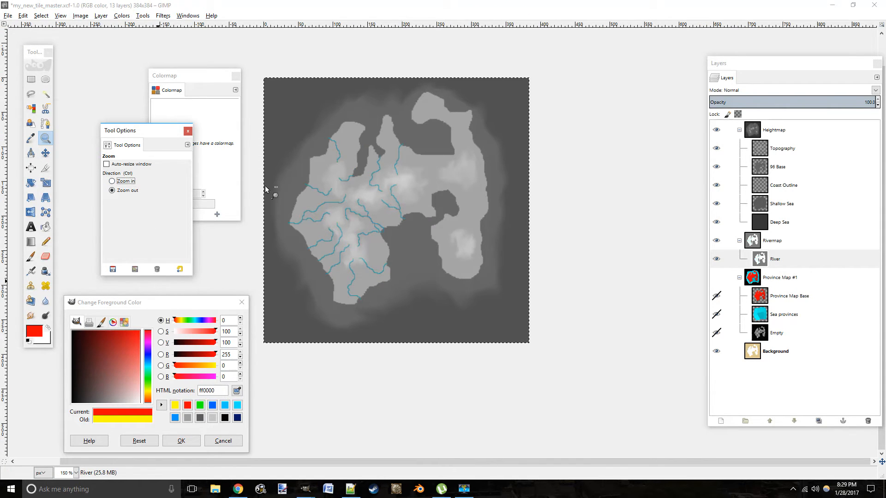
pyautogui.click(112, 182)
pyautogui.click(113, 183)
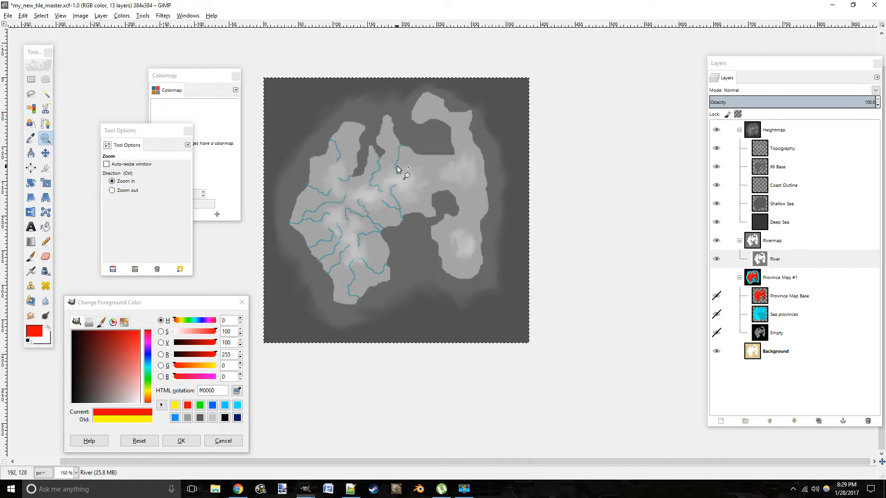
pyautogui.click(398, 173)
pyautogui.click(399, 164)
pyautogui.click(399, 164)
pyautogui.click(399, 164)
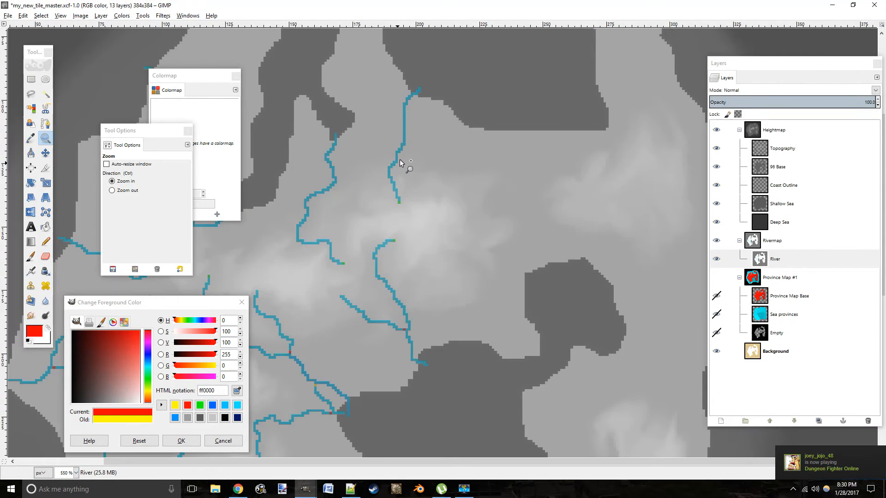
pyautogui.click(400, 164)
pyautogui.click(400, 163)
pyautogui.moveTo(400, 163); pyautogui.dragTo(394, 211)
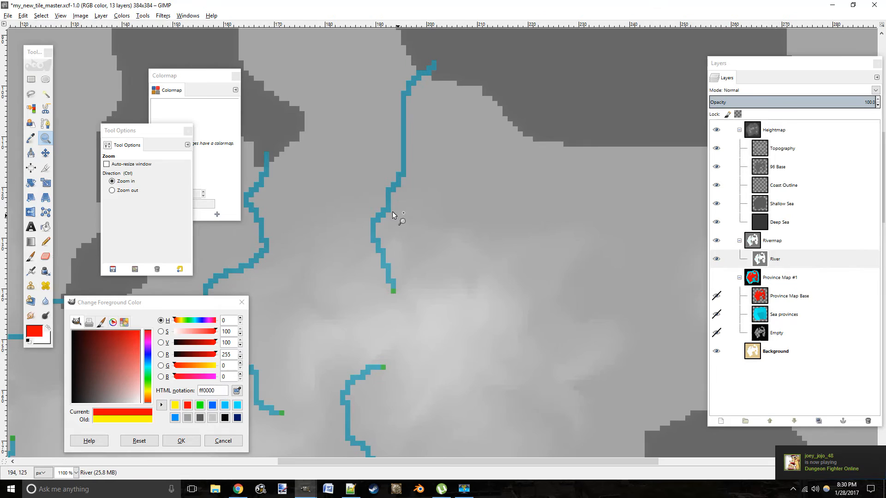
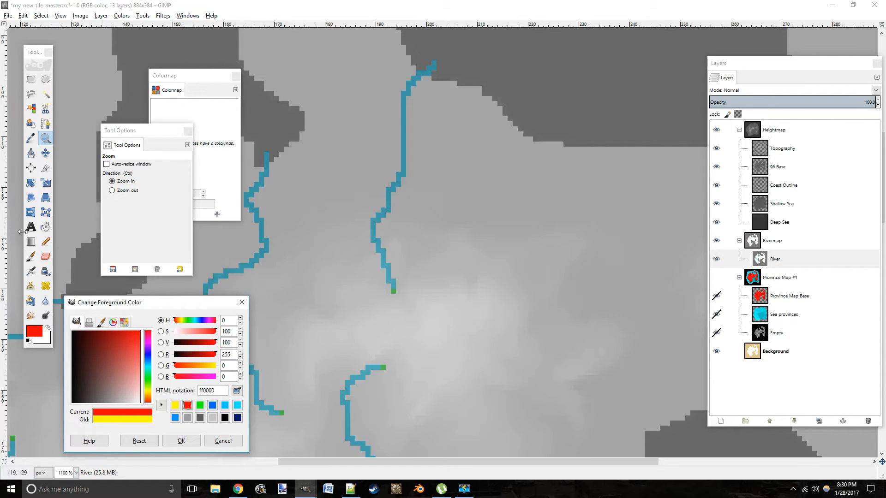
# Step: Try to branch a 00e1ff tributary southeast from a red (ff0000) pixel at the northern river's bend, and undo both
pyautogui.click(50, 244)
pyautogui.click(404, 179)
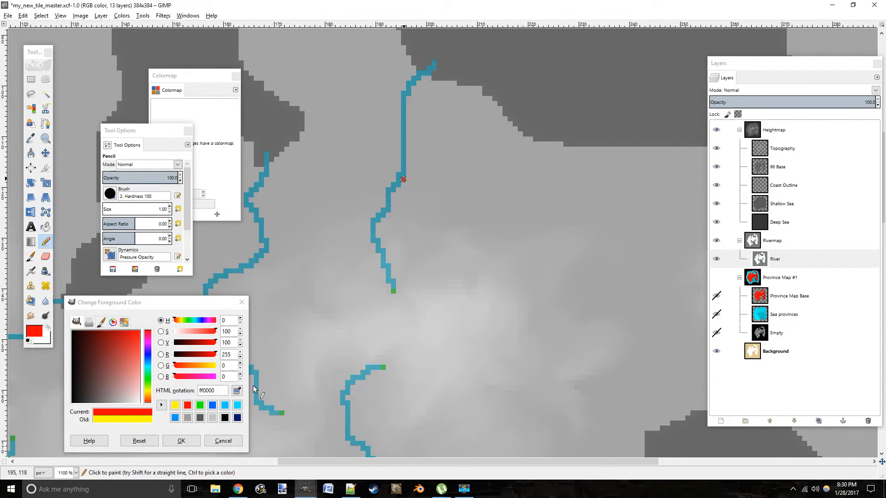
pyautogui.click(237, 406)
pyautogui.moveTo(405, 186); pyautogui.dragTo(429, 237)
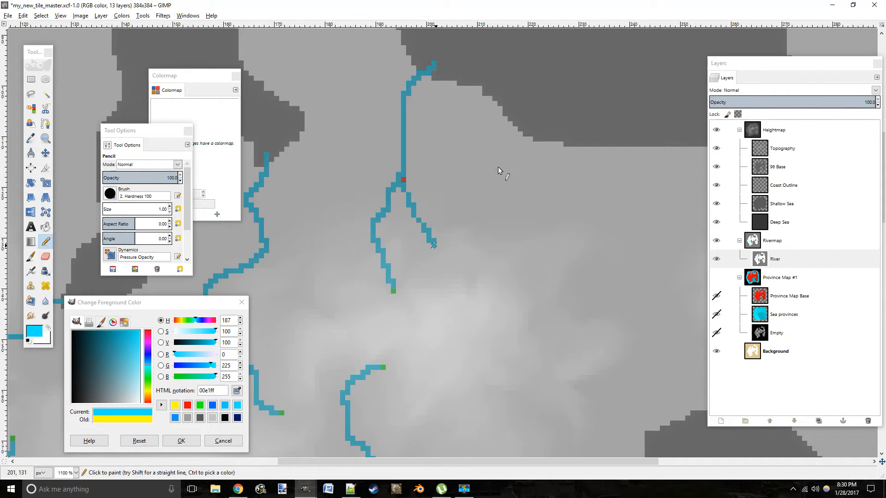
pyautogui.hotkey('ctrl', 'z')
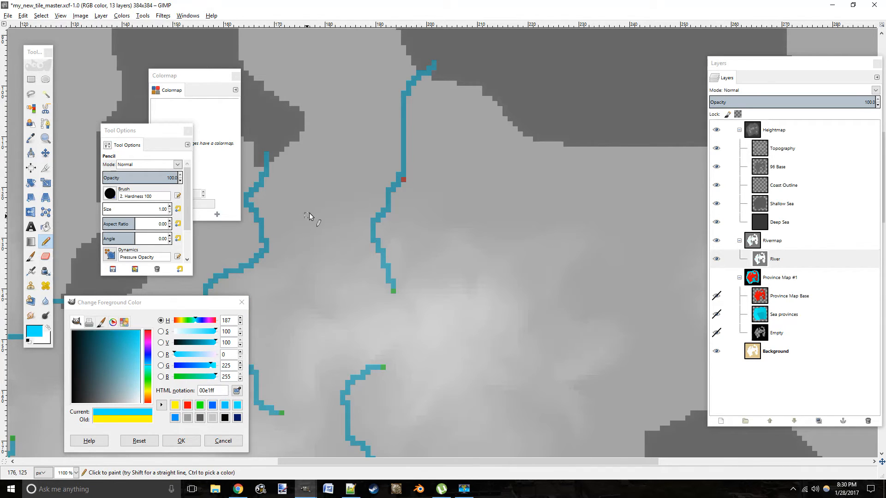
pyautogui.moveTo(311, 228); pyautogui.dragTo(314, 247)
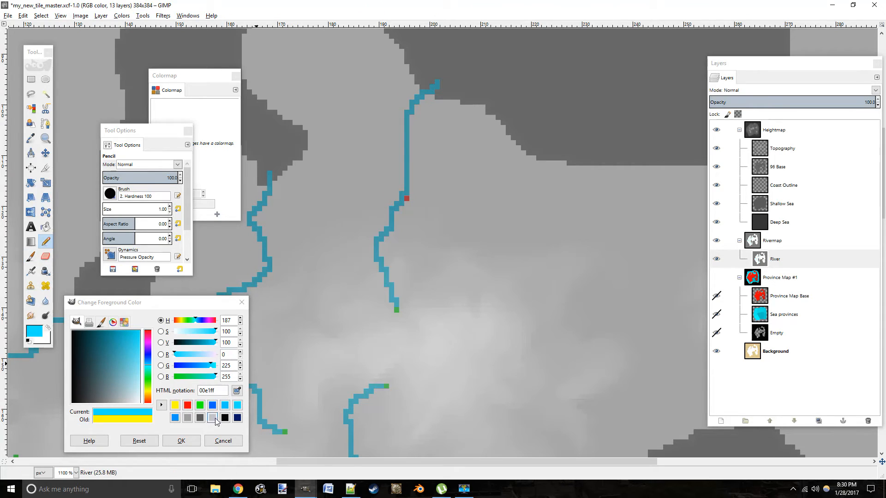
pyautogui.hotkey('ctrl', 'z')
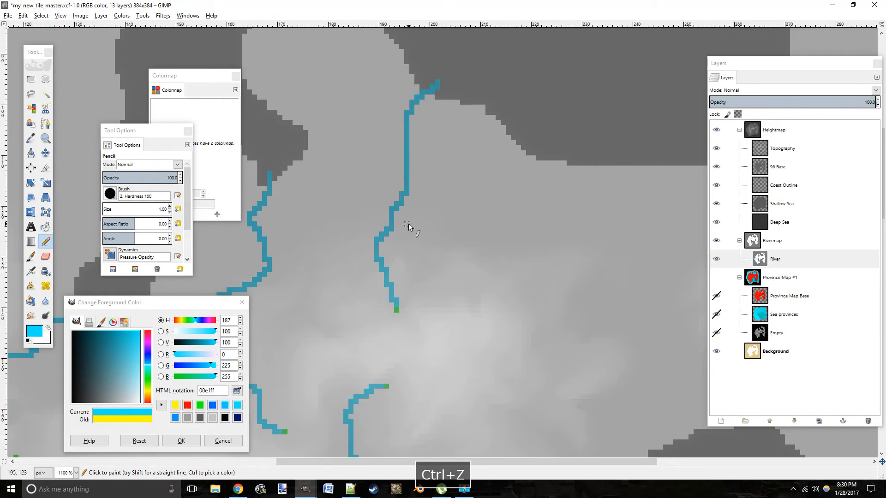
# Step: Paint the red (ff0000) pixel at the northern river's bend again and hide the Heightmap layers
pyautogui.click(187, 405)
pyautogui.click(407, 199)
pyautogui.click(716, 130)
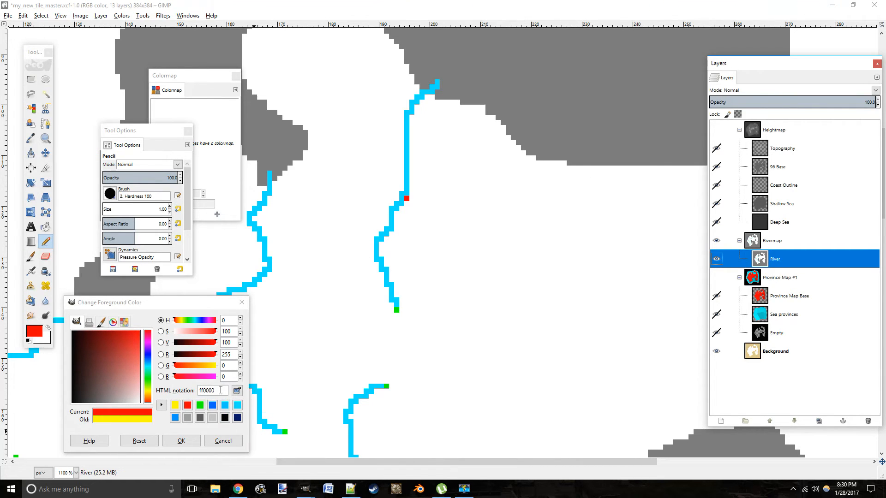
# Step: Sample white (ffffff) from the land into the saved colors and paint over the red pixel with it
pyautogui.click(237, 391)
pyautogui.click(498, 172)
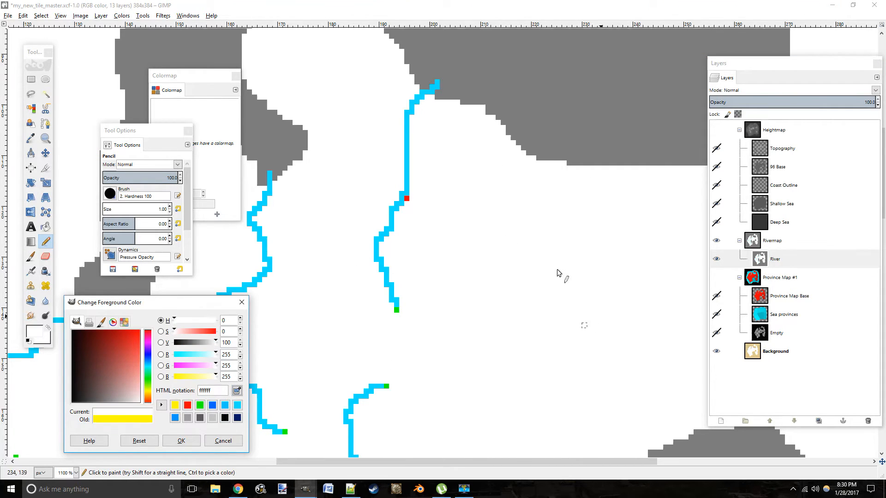
pyautogui.click(161, 405)
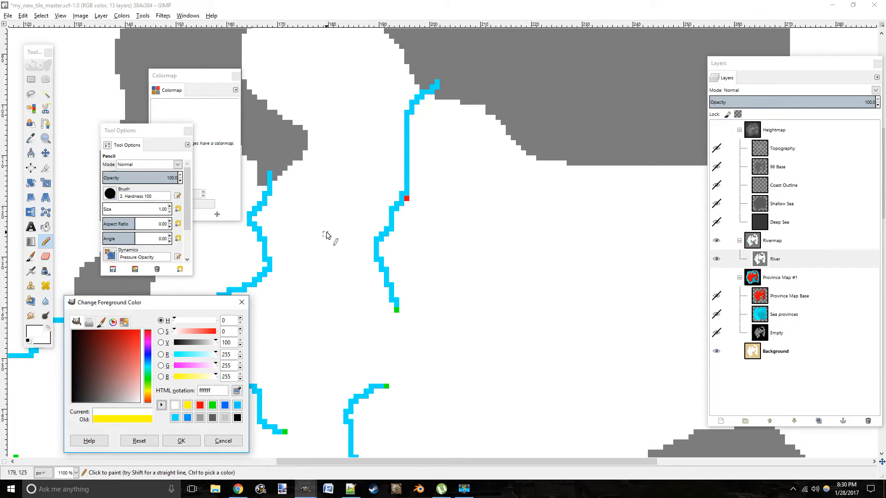
pyautogui.click(407, 199)
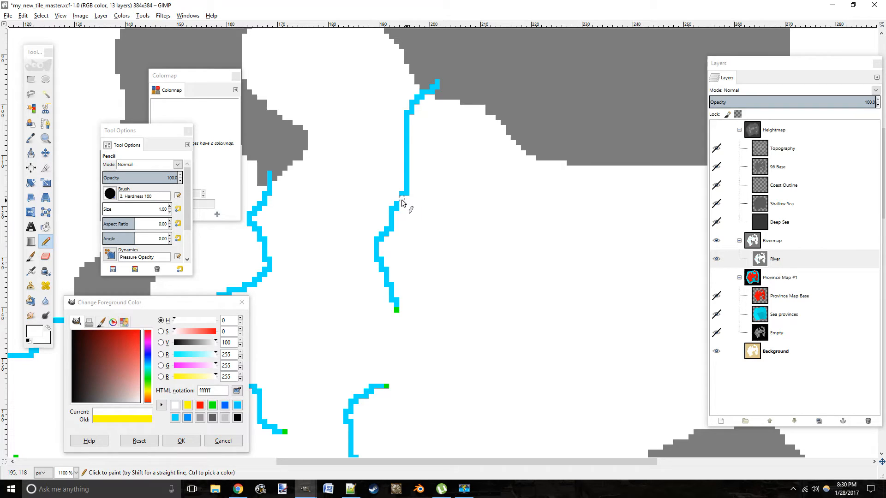
# Step: Sample the river blue (00e1ff) and repaint the missing pixel at the northern river's bend
pyautogui.click(237, 405)
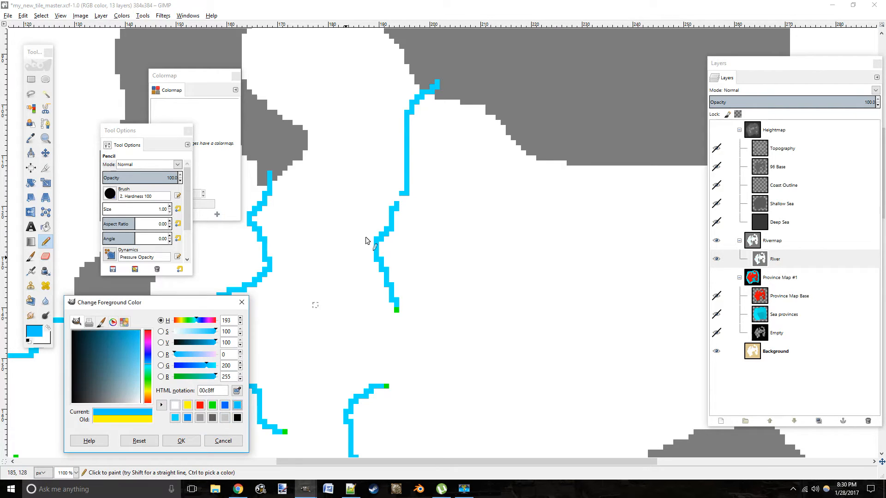
pyautogui.click(397, 196)
pyautogui.hotkey('ctrl', 'z')
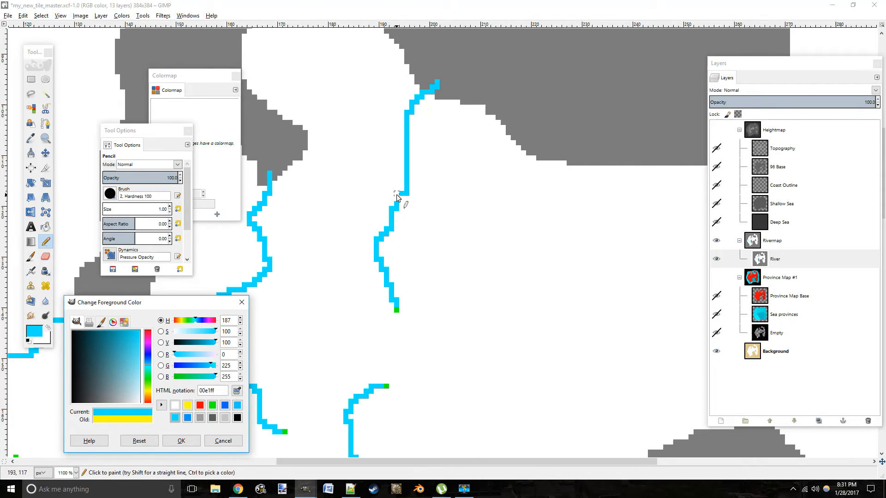
pyautogui.keyDown('ctrl'); pyautogui.click(397, 202); pyautogui.keyUp('ctrl')
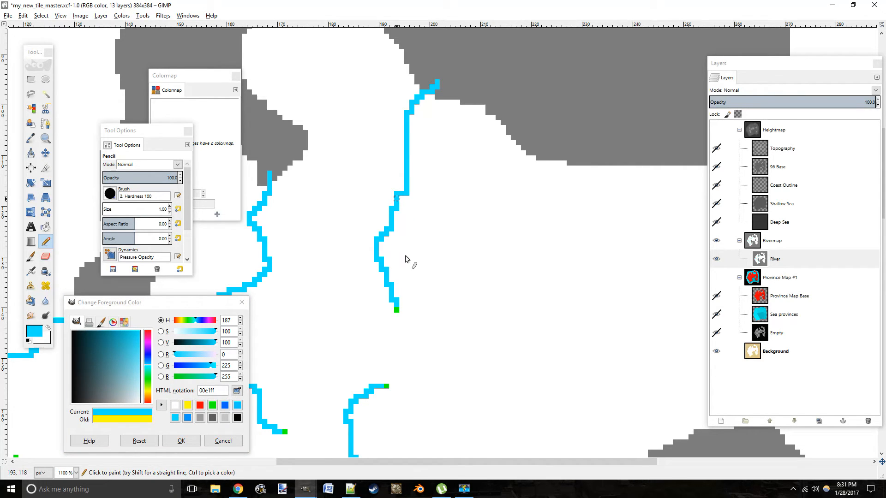
# Step: Show the Heightmap layers and paint a red (ff0000) pixel directly below the northern river's straight section at the bend
pyautogui.click(200, 405)
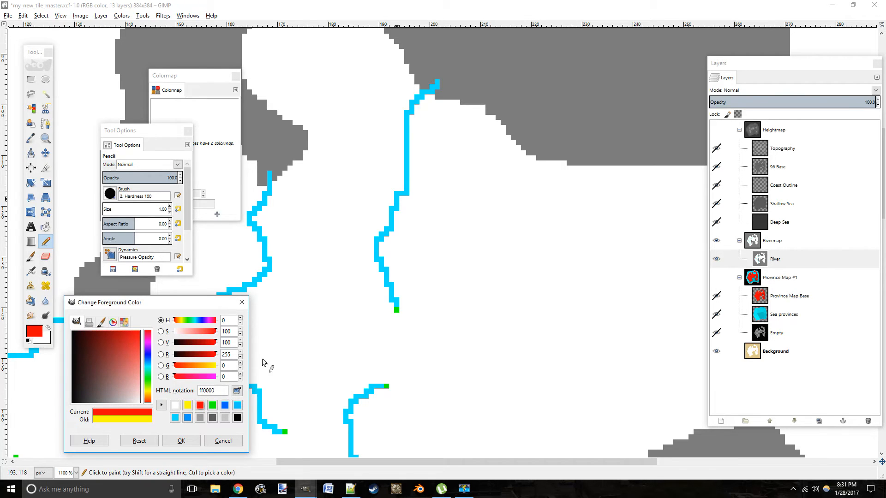
pyautogui.click(411, 199)
pyautogui.hotkey('ctrl', 'z')
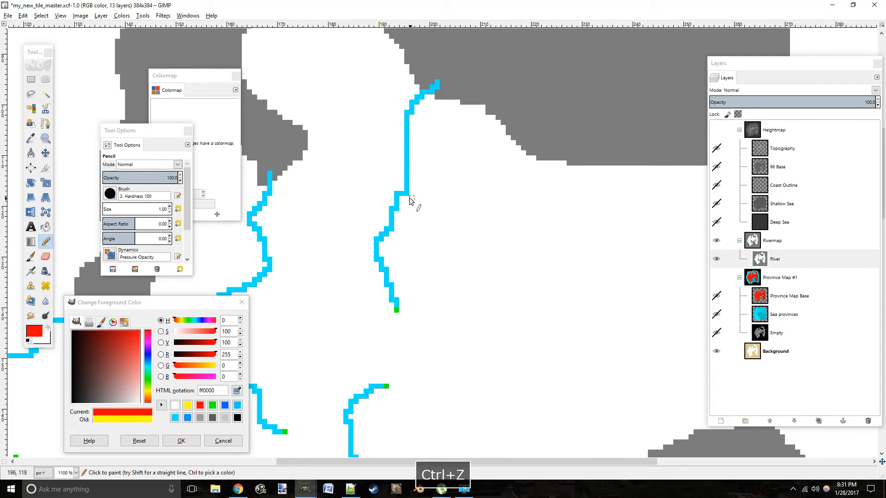
pyautogui.click(716, 130)
pyautogui.click(407, 199)
# Step: Draw a 00c8ff branch running southeast from the red pixel into the highlands, filling its missing pixels
pyautogui.click(237, 405)
pyautogui.moveTo(406, 204); pyautogui.dragTo(471, 320)
pyautogui.click(412, 223)
pyautogui.click(421, 224)
pyautogui.click(432, 239)
pyautogui.click(442, 244)
pyautogui.click(457, 291)
# Step: Paint a green (00ff00) source pixel in the eastern highlands north of the inland bay
pyautogui.moveTo(500, 270); pyautogui.dragTo(425, 321)
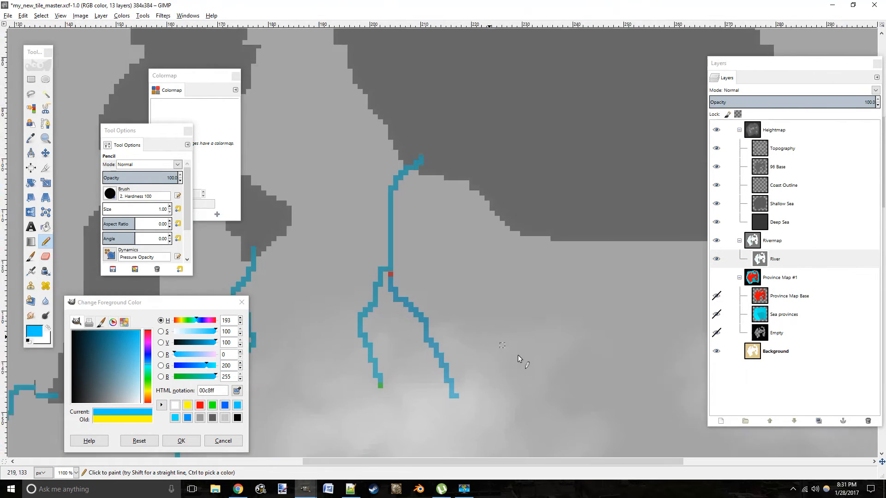
pyautogui.click(199, 343)
pyautogui.moveTo(645, 290); pyautogui.dragTo(403, 293)
pyautogui.moveTo(553, 415); pyautogui.dragTo(520, 160)
pyautogui.moveTo(500, 197); pyautogui.dragTo(474, 319)
pyautogui.click(212, 406)
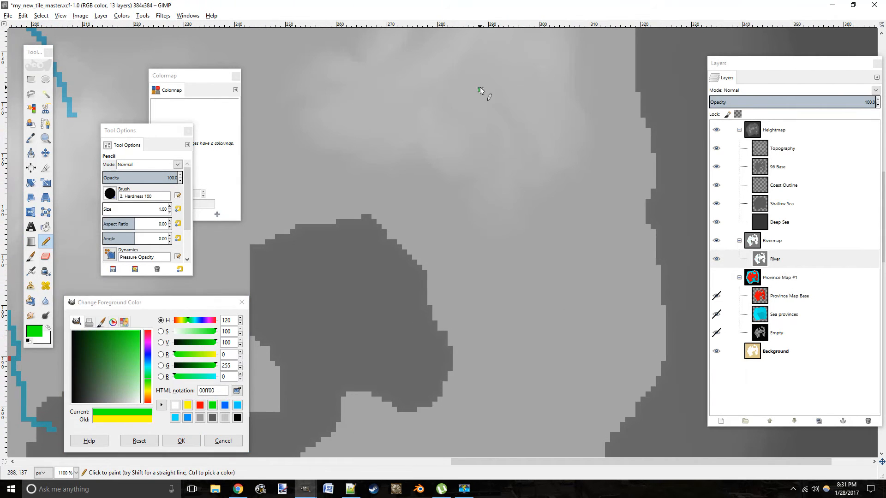
pyautogui.click(480, 90)
# Step: Draw a winding 00e1ff river from the eastern source south and then west into the bay, undoing the last stroke
pyautogui.click(175, 417)
pyautogui.moveTo(480, 95)
pyautogui.mouseDown()
pyautogui.moveTo(542, 190)
pyautogui.moveTo(531, 307)
pyautogui.moveTo(433, 338)
pyautogui.mouseUp()
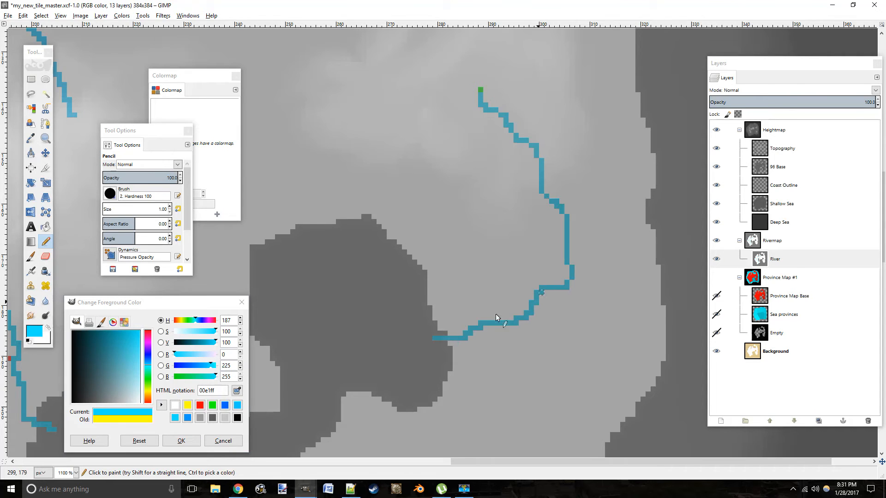
pyautogui.hotkey('ctrl', 'z')
# Step: Paint a green (00ff00) source pixel on the northeastern peninsula
pyautogui.moveTo(449, 99); pyautogui.dragTo(645, 249)
pyautogui.moveTo(572, 97); pyautogui.dragTo(729, 367)
pyautogui.moveTo(635, 139); pyautogui.dragTo(508, 278)
pyautogui.click(212, 405)
pyautogui.click(457, 141)
# Step: Draw a 00e1ff river from the northeastern peninsula's source southwest to the coast and touch up its pixels
pyautogui.click(174, 418)
pyautogui.moveTo(457, 145); pyautogui.dragTo(350, 292)
pyautogui.click(365, 273)
pyautogui.click(391, 242)
pyautogui.click(381, 262)
pyautogui.click(406, 202)
pyautogui.hotkey('ctrl', 'z')
pyautogui.click(447, 207)
pyautogui.click(456, 161)
# Step: Try to draw a river across the southeastern landmass to its western coast, and undo the strokes
pyautogui.moveTo(507, 280); pyautogui.dragTo(564, 106)
pyautogui.moveTo(637, 406); pyautogui.dragTo(479, 115)
pyautogui.moveTo(479, 201)
pyautogui.mouseDown()
pyautogui.moveTo(512, 401)
pyautogui.moveTo(501, 278)
pyautogui.moveTo(389, 308)
pyautogui.moveTo(346, 294)
pyautogui.mouseUp()
pyautogui.hotkey('ctrl', 'z')
pyautogui.click(400, 318)
pyautogui.hotkey('ctrl', 'z')
pyautogui.click(499, 310)
pyautogui.hotkey('ctrl', 'z')
pyautogui.hotkey('ctrl', 'z')
# Step: Paint a green (00ff00) source on the southeastern landmass and draw a 00c8ff river from it to the western coast
pyautogui.click(212, 405)
pyautogui.click(474, 202)
pyautogui.click(237, 405)
pyautogui.moveTo(474, 207)
pyautogui.mouseDown()
pyautogui.moveTo(466, 289)
pyautogui.moveTo(348, 289)
pyautogui.mouseUp()
# Step: Examine the southeastern river and the finished river network across the whole map
pyautogui.moveTo(465, 116)
pyautogui.mouseDown()
pyautogui.moveTo(444, 199)
pyautogui.moveTo(455, 300)
pyautogui.mouseUp()
pyautogui.moveTo(687, 433); pyautogui.dragTo(514, 283)
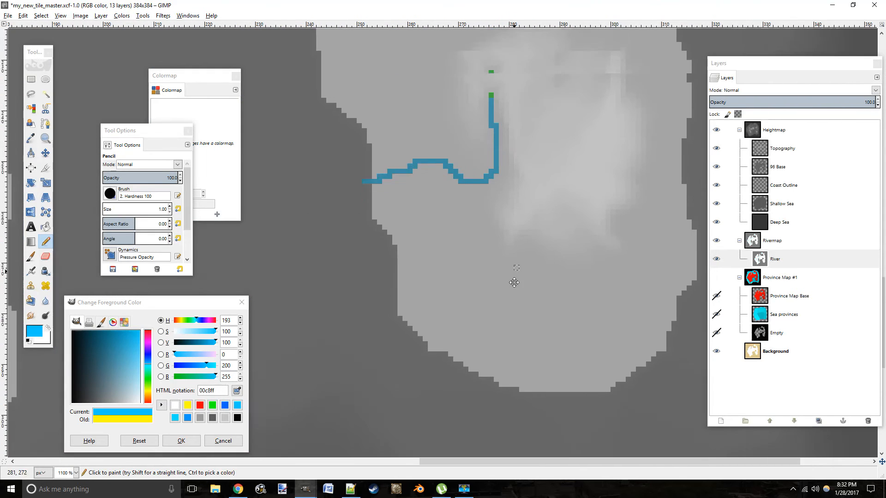
pyautogui.click(45, 138)
pyautogui.click(423, 205)
pyautogui.click(112, 190)
pyautogui.click(549, 168)
pyautogui.click(549, 168)
pyautogui.click(550, 168)
pyautogui.click(549, 168)
pyautogui.click(502, 159)
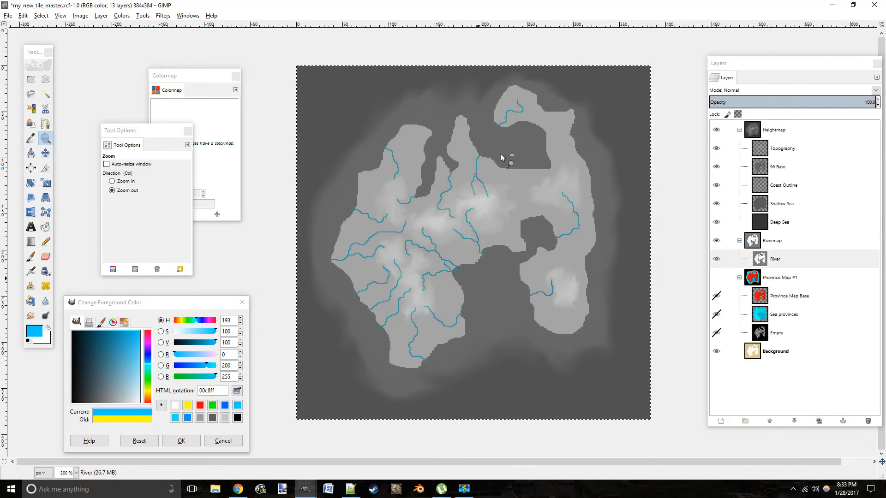
# Step: Select the River layer and hide the Heightmap layers
pyautogui.click(759, 257)
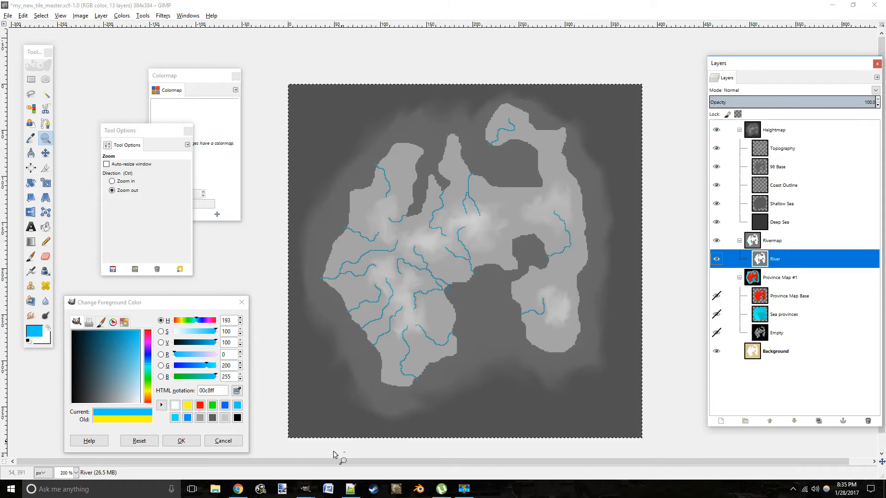
pyautogui.moveTo(305, 489)
pyautogui.moveTo(238, 444)
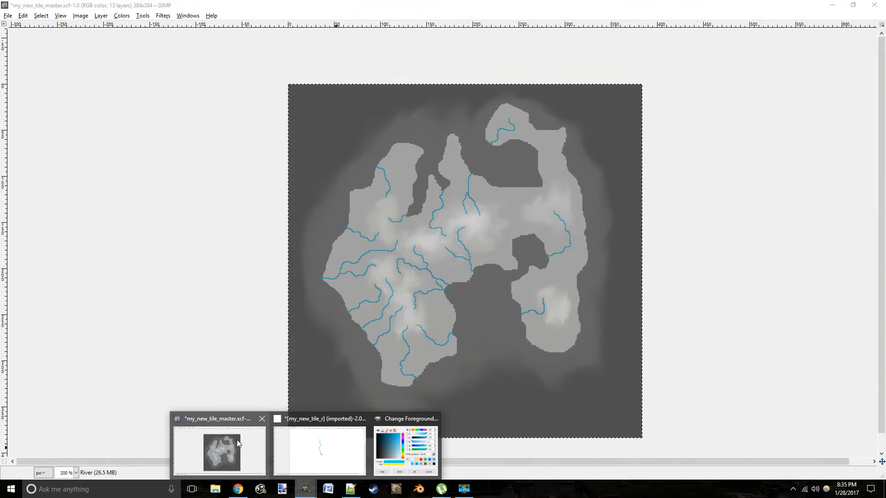
pyautogui.moveTo(299, 445)
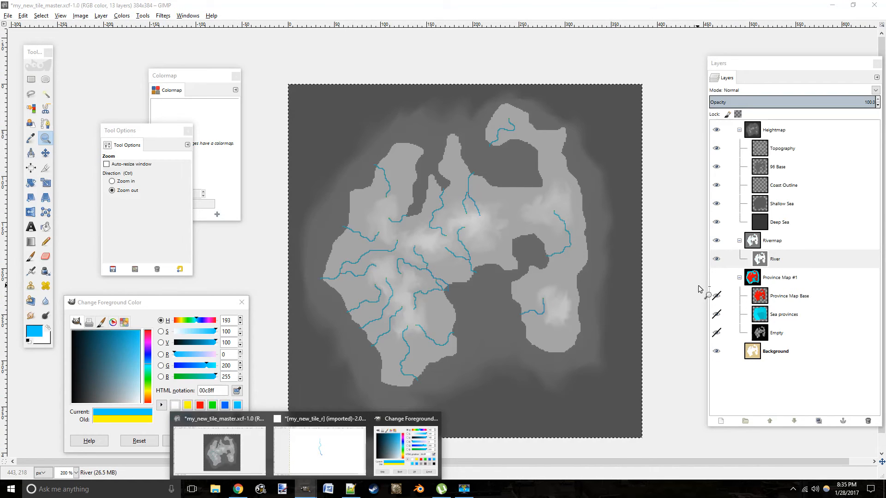
pyautogui.click(777, 265)
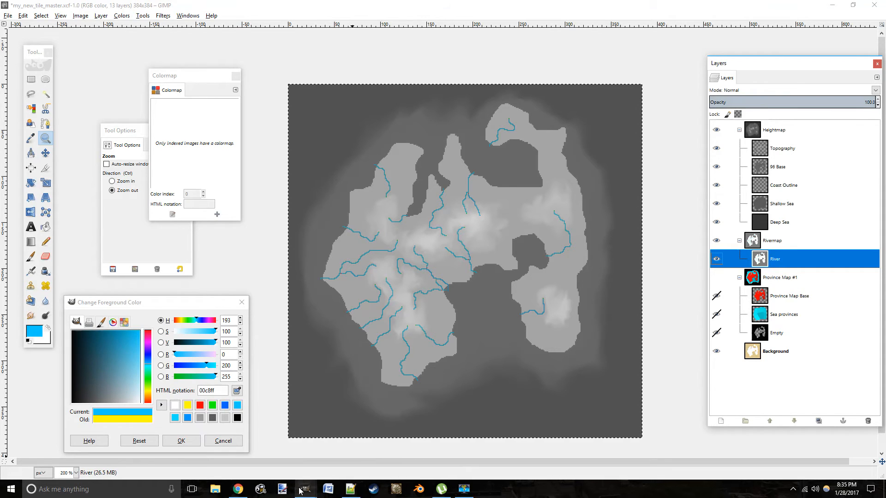
pyautogui.click(716, 129)
pyautogui.moveTo(648, 210)
pyautogui.mouseDown()
pyautogui.moveTo(607, 184)
pyautogui.moveTo(656, 197)
pyautogui.mouseUp()
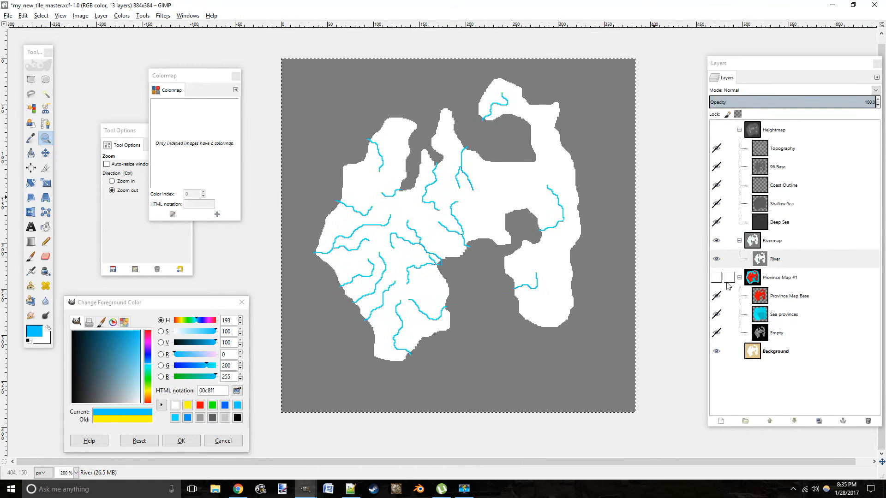
# Step: Show the Province Map #1 group to check the River layer for transparent areas, and hide the group again
pyautogui.click(781, 256)
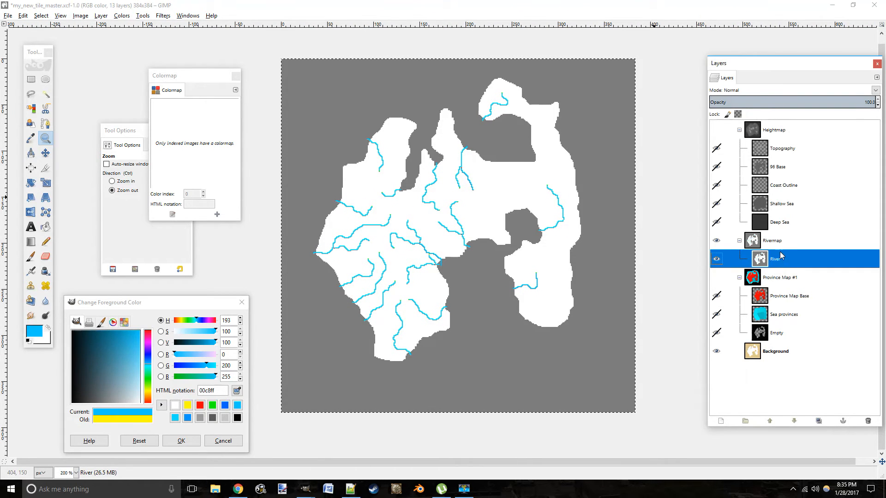
pyautogui.click(783, 243)
pyautogui.click(786, 261)
pyautogui.click(781, 278)
pyautogui.click(781, 266)
pyautogui.click(776, 279)
pyautogui.click(766, 262)
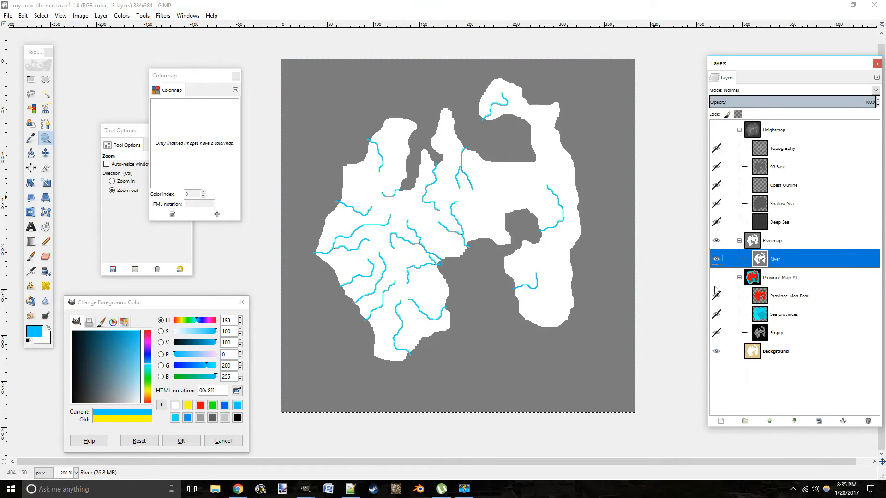
pyautogui.click(717, 277)
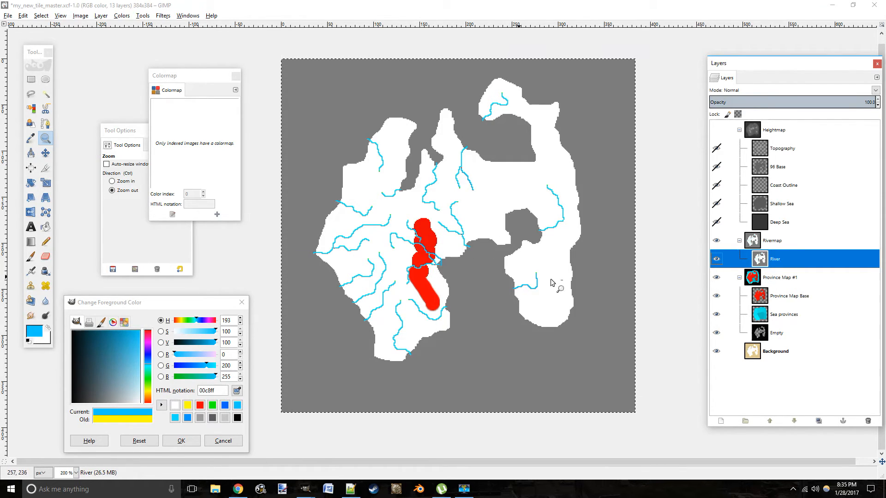
pyautogui.click(716, 279)
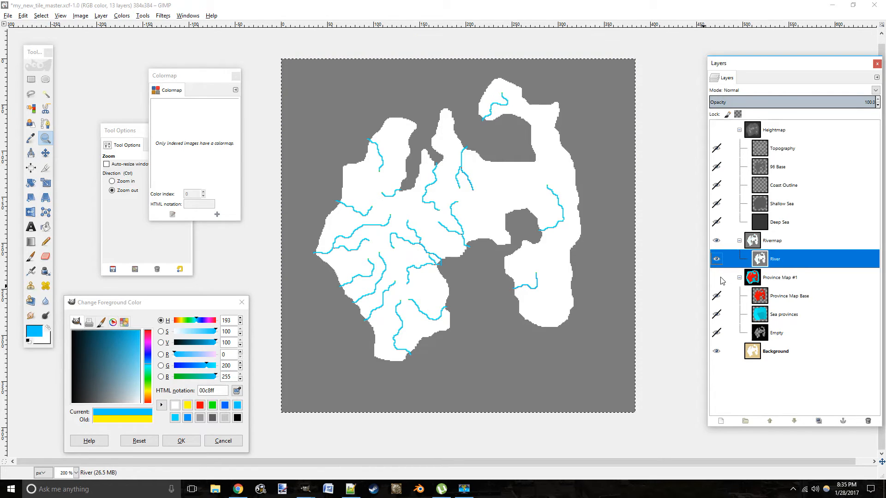
# Step: Add a white-filled 384 × 384 px layer and move it below the River layer
pyautogui.click(723, 420)
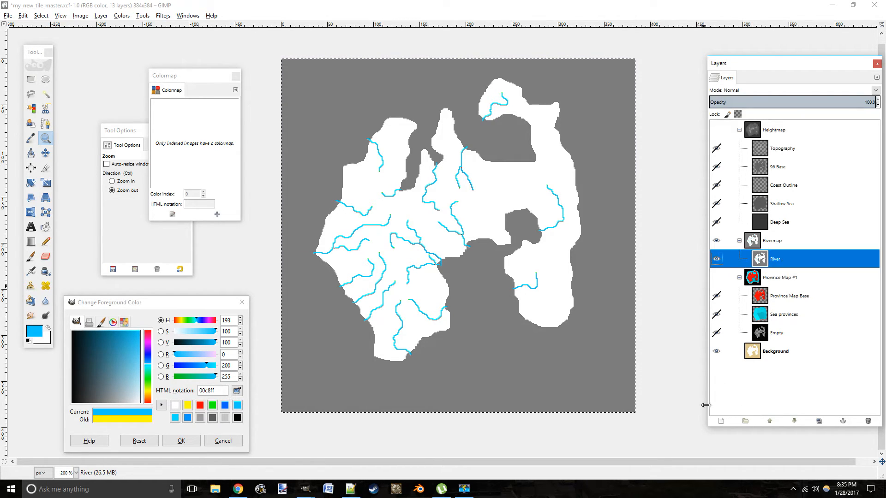
pyautogui.click(720, 421)
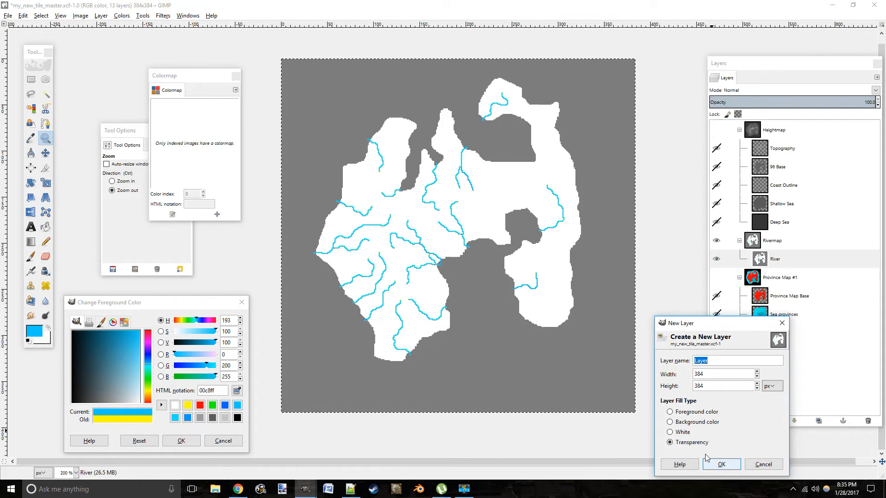
pyautogui.click(673, 434)
pyautogui.click(717, 466)
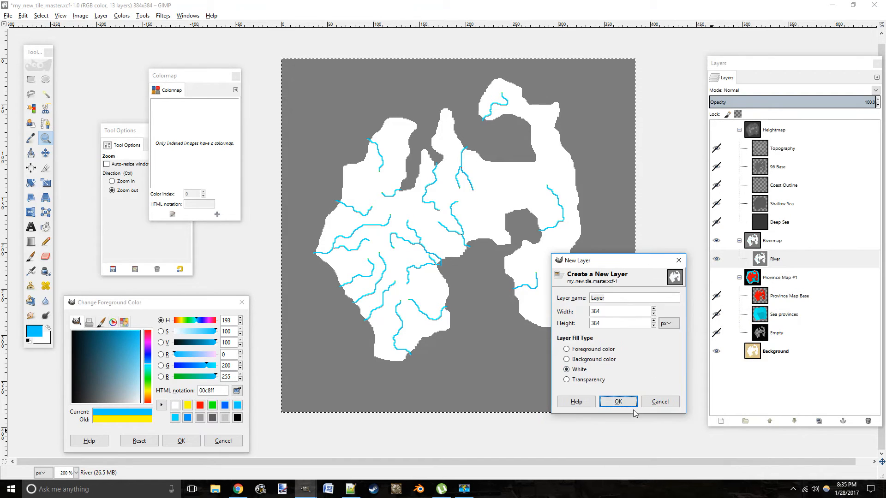
pyautogui.click(619, 401)
pyautogui.click(785, 259)
pyautogui.click(794, 420)
# Step: Merge the River layer down into the white layer
pyautogui.click(777, 261)
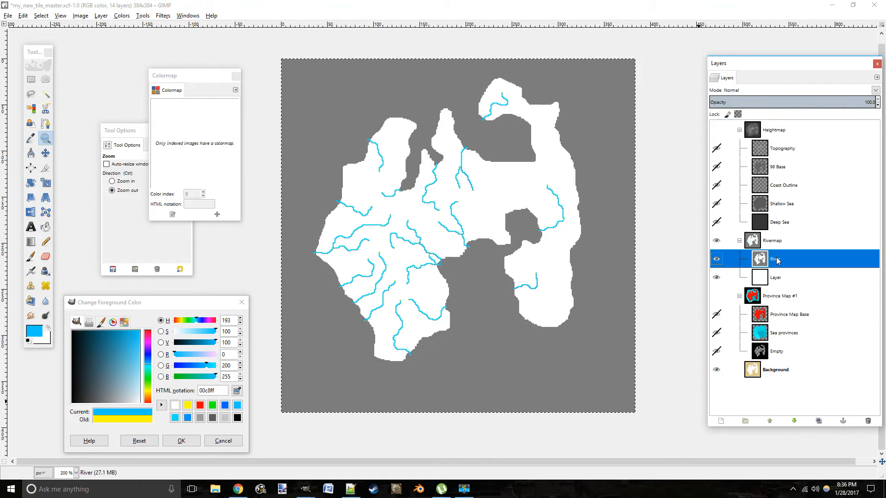
pyautogui.rightClick(788, 258)
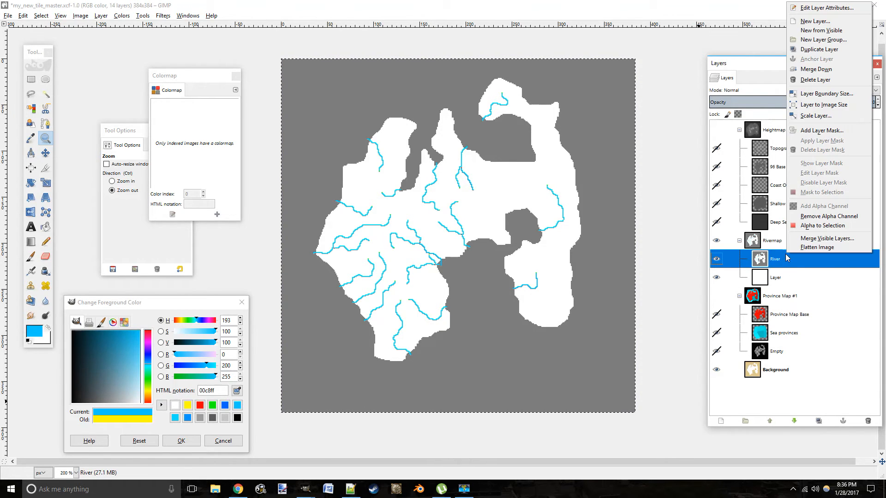
pyautogui.click(816, 69)
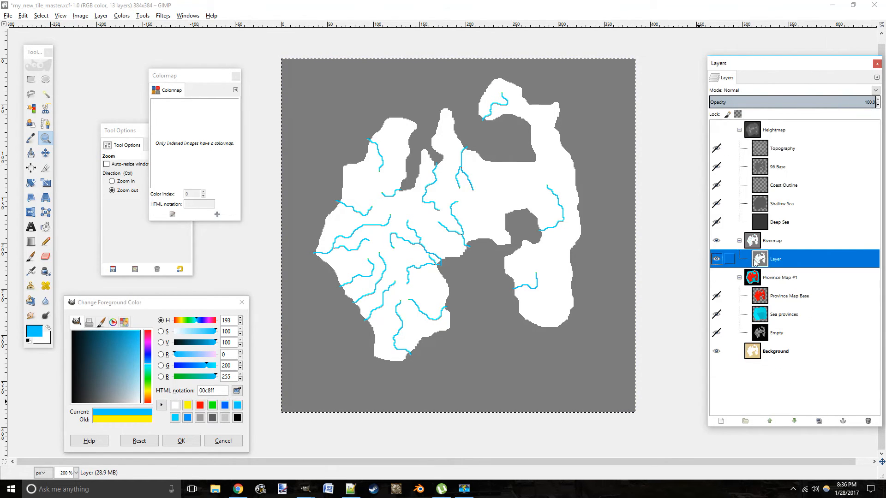
# Step: Toggle the Province Map #1 group on and off to check that the merged river layer is opaque
pyautogui.click(716, 278)
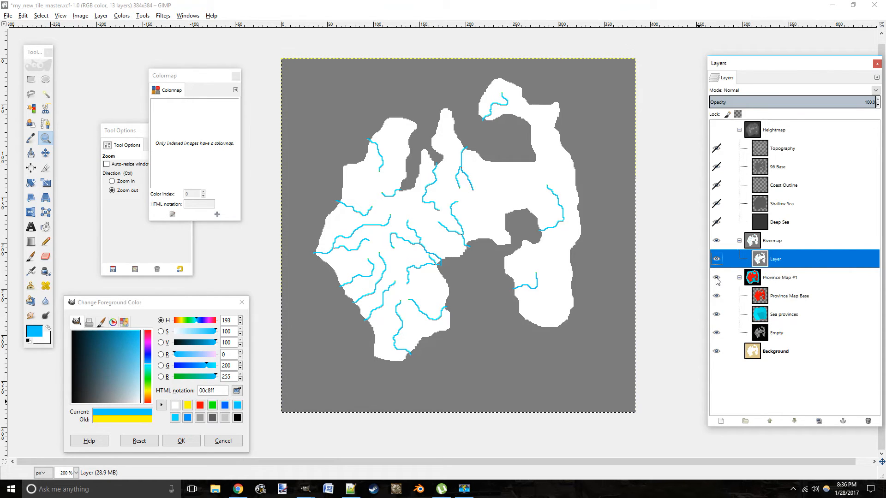
pyautogui.click(717, 280)
pyautogui.click(758, 283)
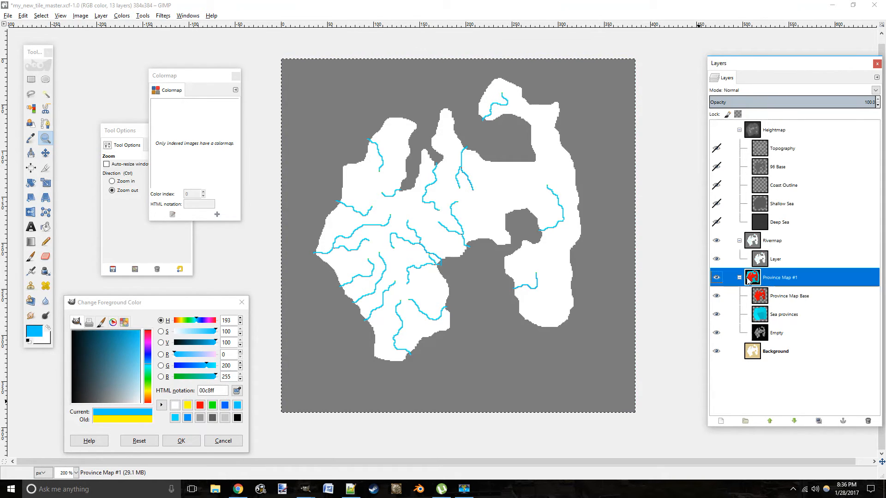
pyautogui.click(717, 280)
# Step: Copy the merged river layer, paste it into the my_new_tile_r image and anchor it to the existing layer
pyautogui.click(777, 261)
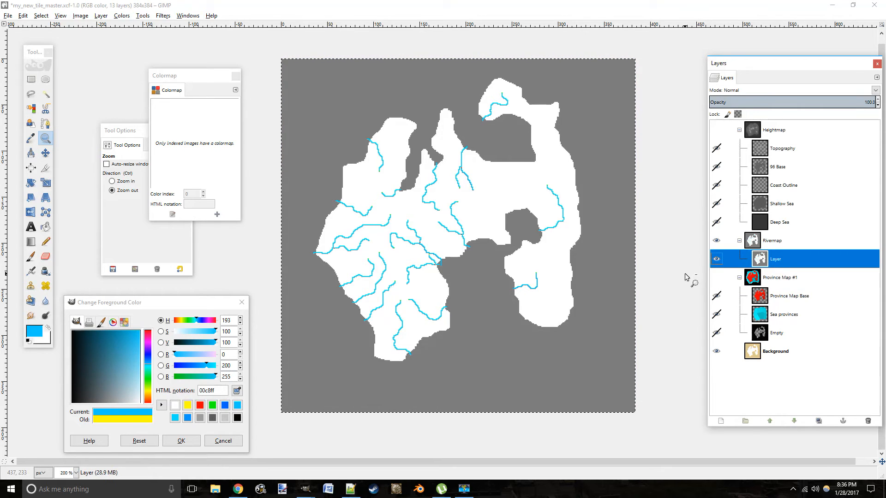
pyautogui.hotkey('ctrl', 'c')
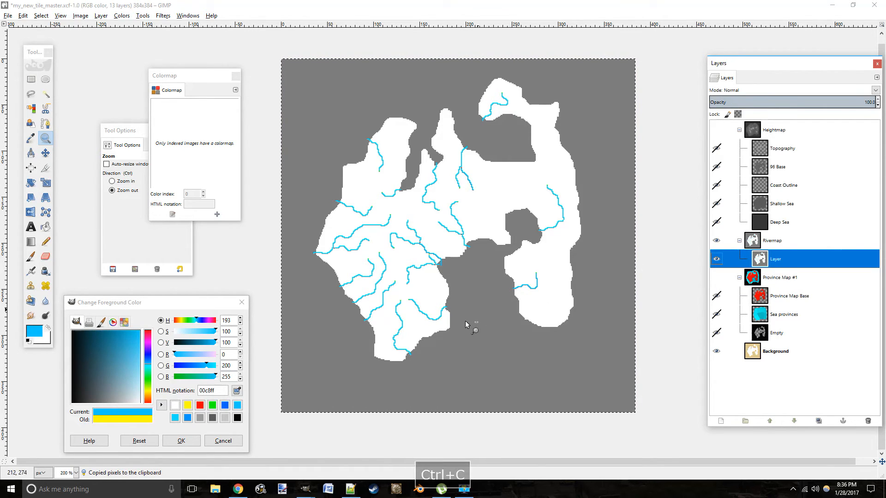
pyautogui.moveTo(305, 489)
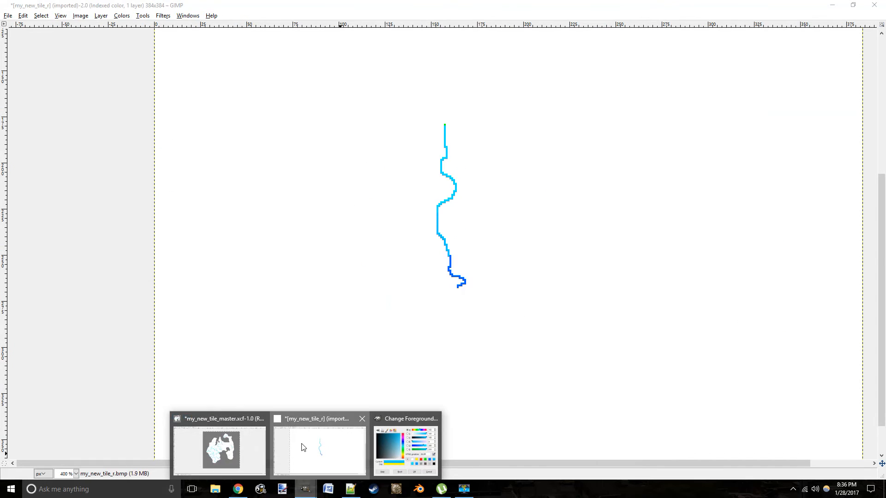
pyautogui.click(304, 447)
pyautogui.moveTo(420, 322); pyautogui.dragTo(562, 295)
pyautogui.hotkey('ctrl', 'v')
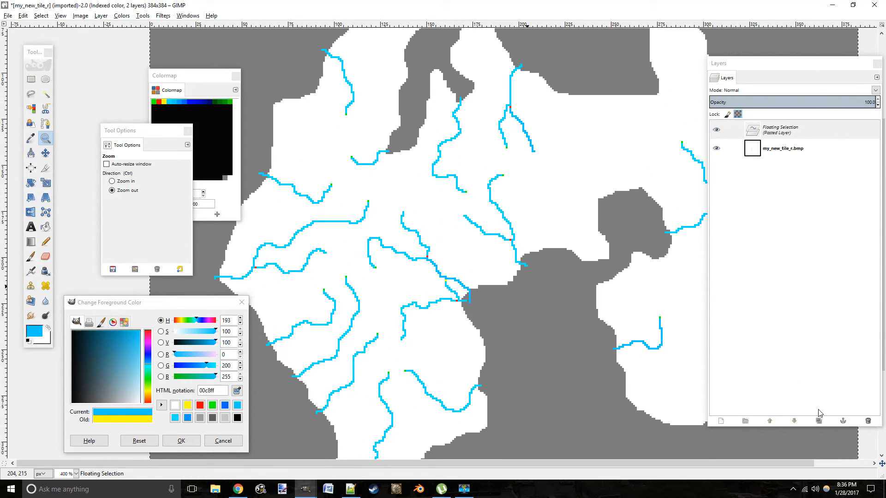
pyautogui.click(843, 421)
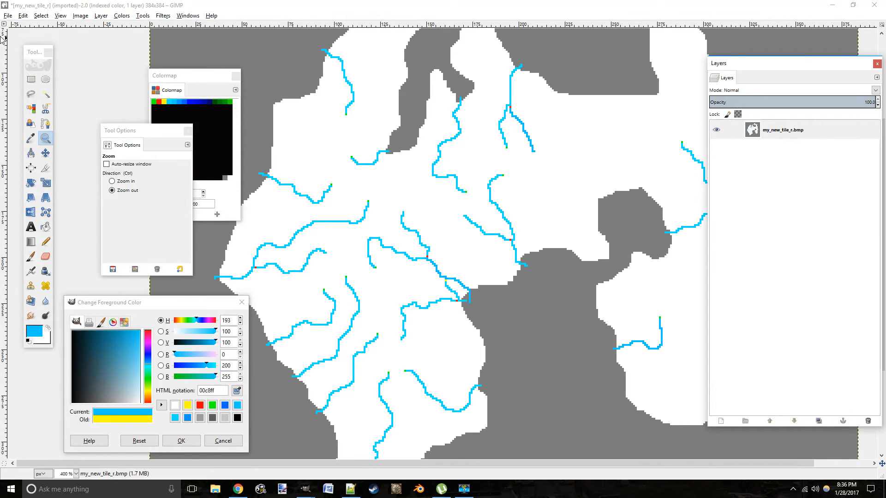
# Step: Export the updated river map over my_new_tile_r.bmp
pyautogui.click(8, 15)
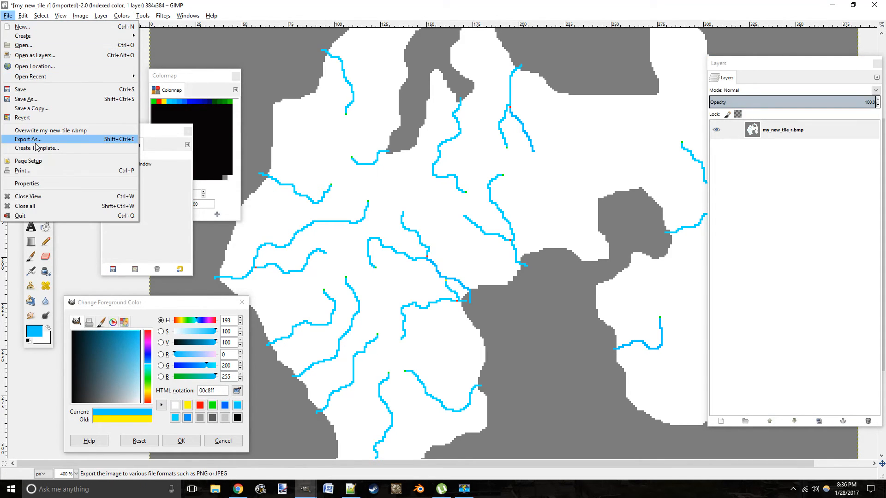
pyautogui.click(105, 135)
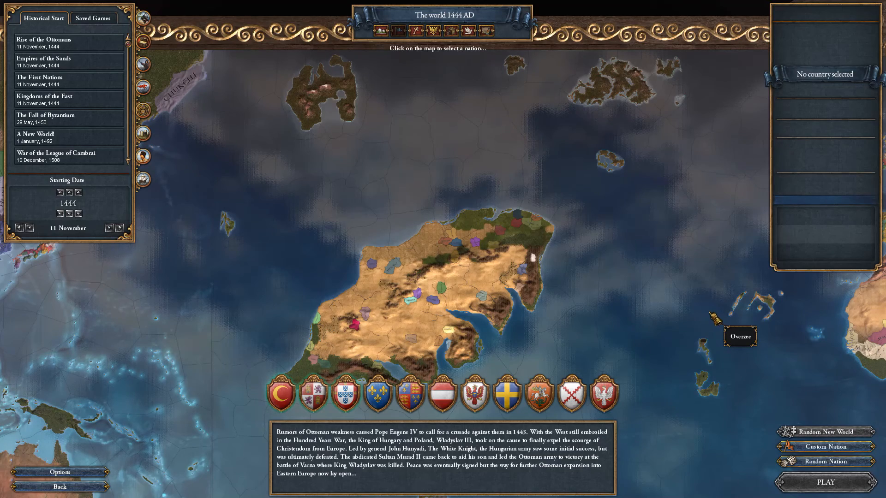
# Step: Examine the new island's rivers in the game's terrain view, looking closely around the Quwallquwall mountains
pyautogui.scroll(-2, 609, 282)
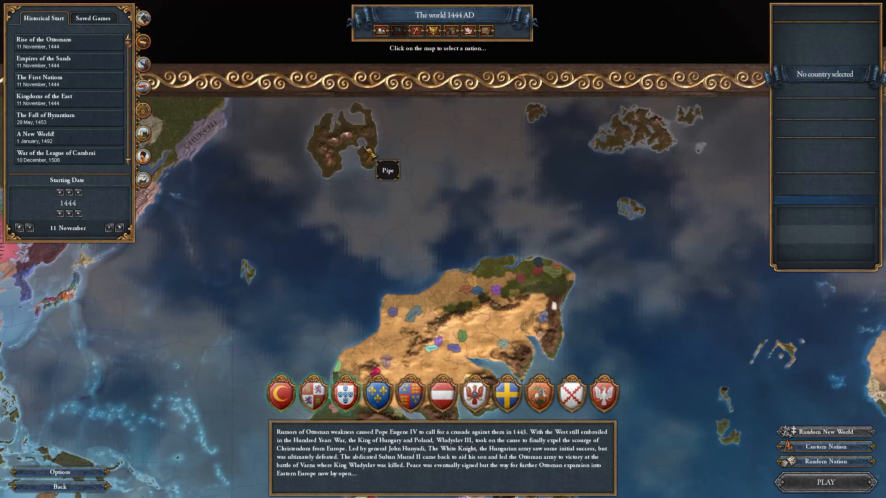
pyautogui.scroll(5, 344, 147)
pyautogui.scroll(5, 344, 147)
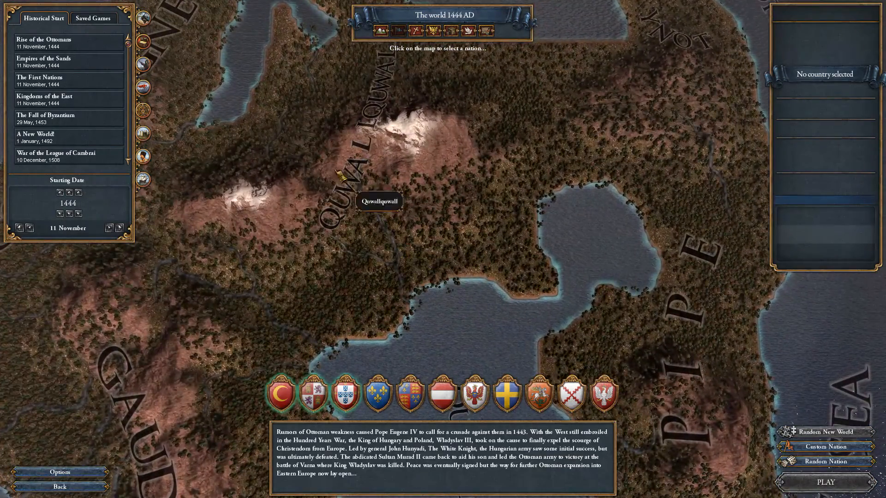
pyautogui.scroll(-4, 406, 212)
pyautogui.scroll(6, 425, 227)
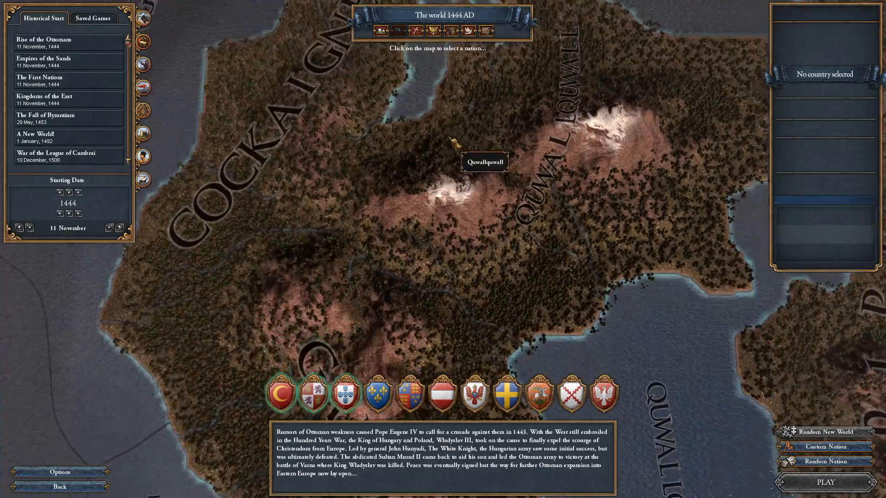
pyautogui.scroll(2, 383, 221)
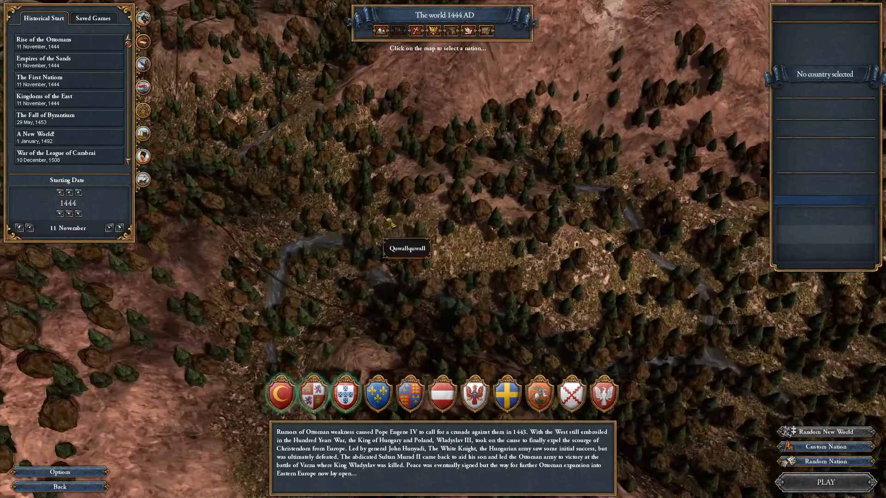
pyautogui.scroll(-3, 434, 204)
pyautogui.scroll(3, 439, 279)
pyautogui.scroll(-5, 441, 280)
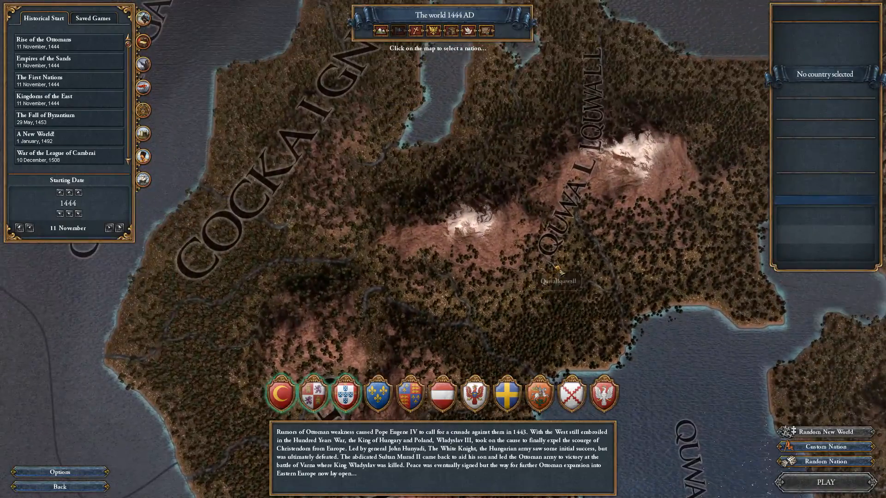
# Step: Examine the island eastward to Pipe, and look over its overall shape and terrain
pyautogui.moveTo(556, 269); pyautogui.dragTo(260, 85)
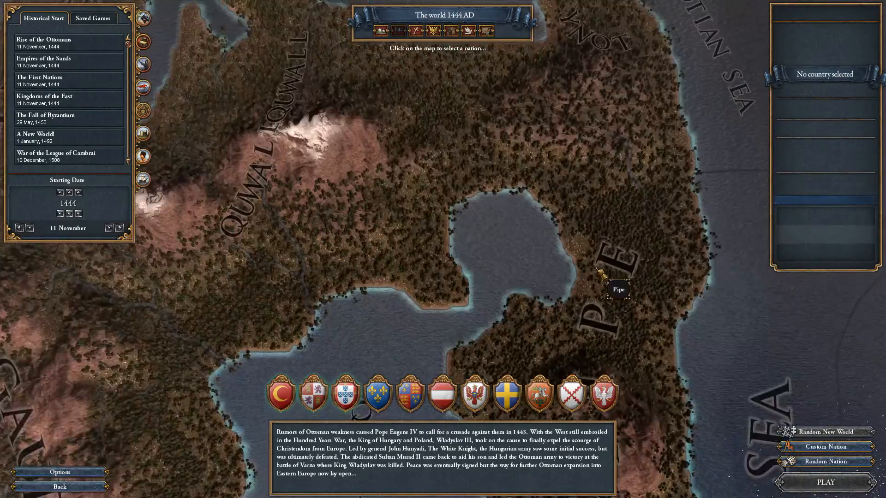
pyautogui.scroll(-5, 510, 133)
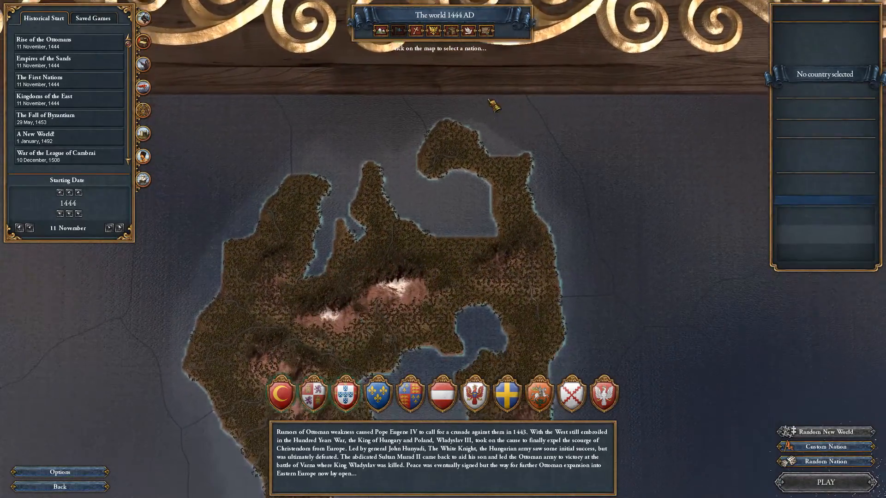
pyautogui.moveTo(408, 253); pyautogui.dragTo(477, 142)
pyautogui.scroll(-5, 542, 236)
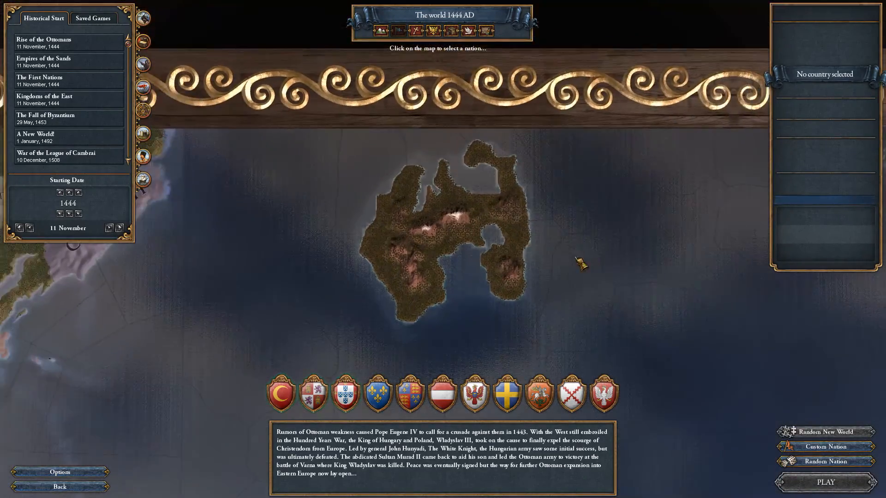
pyautogui.moveTo(363, 199); pyautogui.dragTo(250, 121)
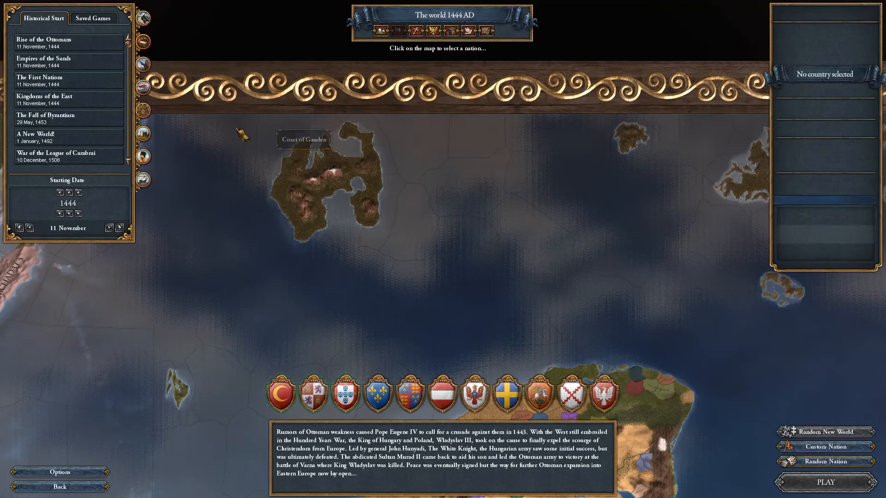
pyautogui.scroll(3, 304, 196)
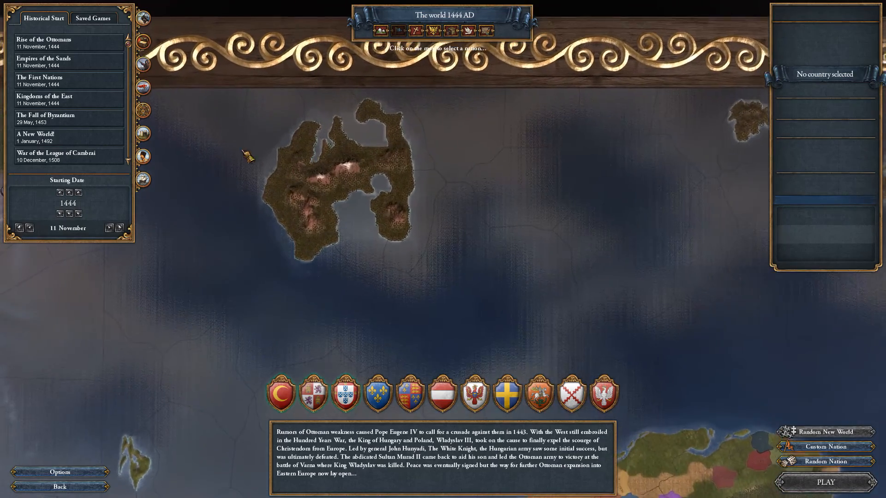
pyautogui.scroll(3, 418, 243)
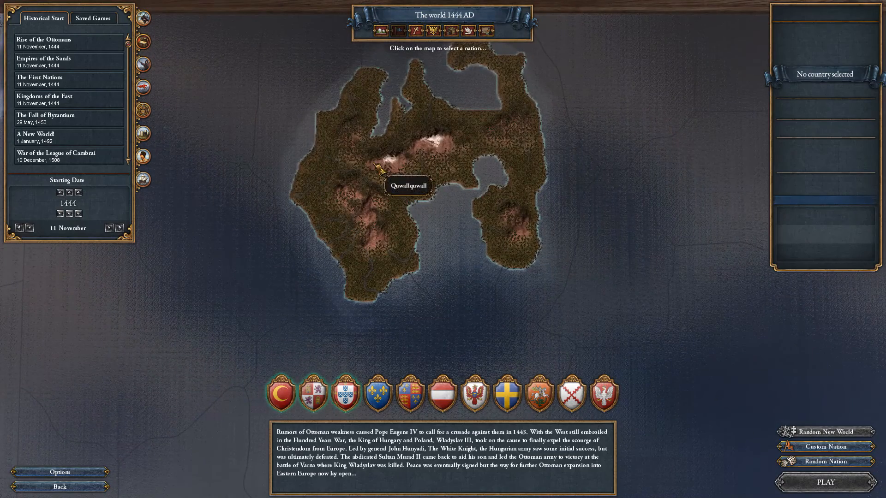
# Step: Change the game to a plainer map mode and examine the rivers around Gauden, including their mouths on the eastern coast
pyautogui.scroll(3, 394, 113)
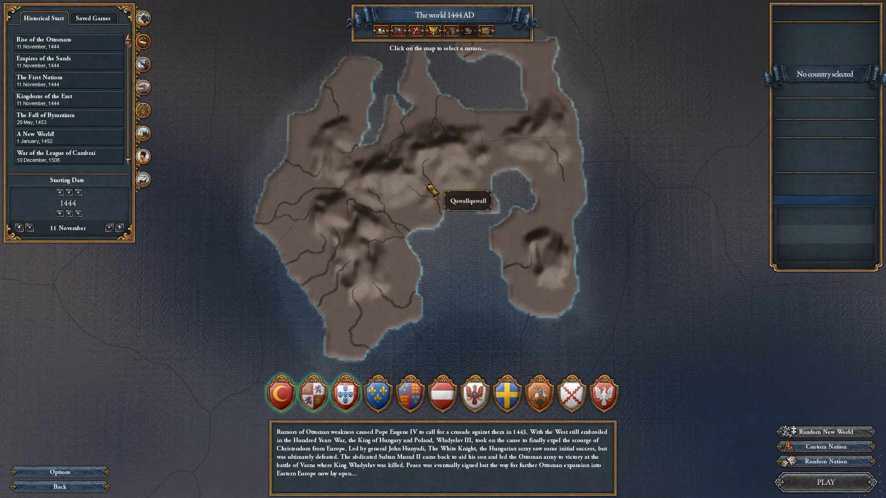
pyautogui.scroll(2, 436, 186)
pyautogui.scroll(4, 410, 251)
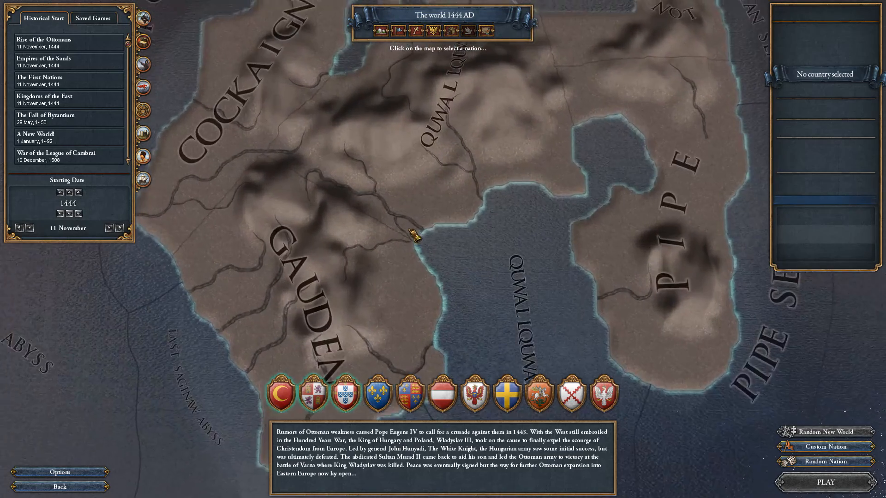
pyautogui.scroll(5, 433, 209)
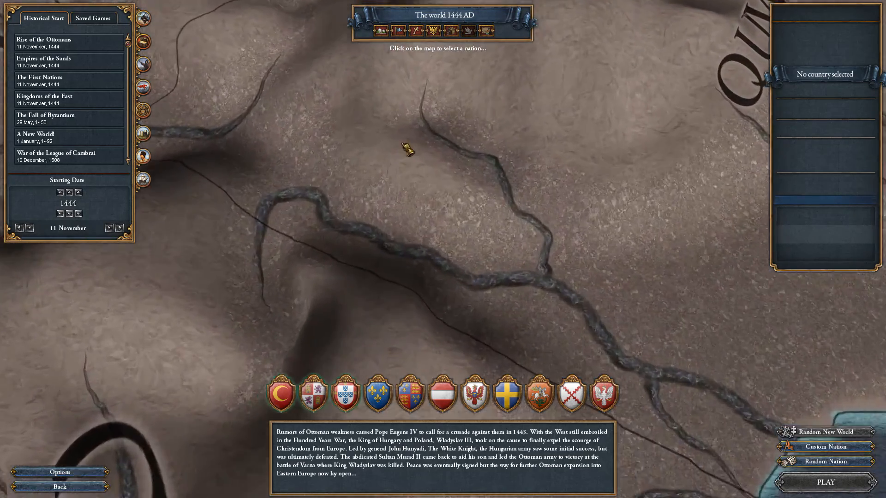
pyautogui.moveTo(309, 308); pyautogui.dragTo(444, 204)
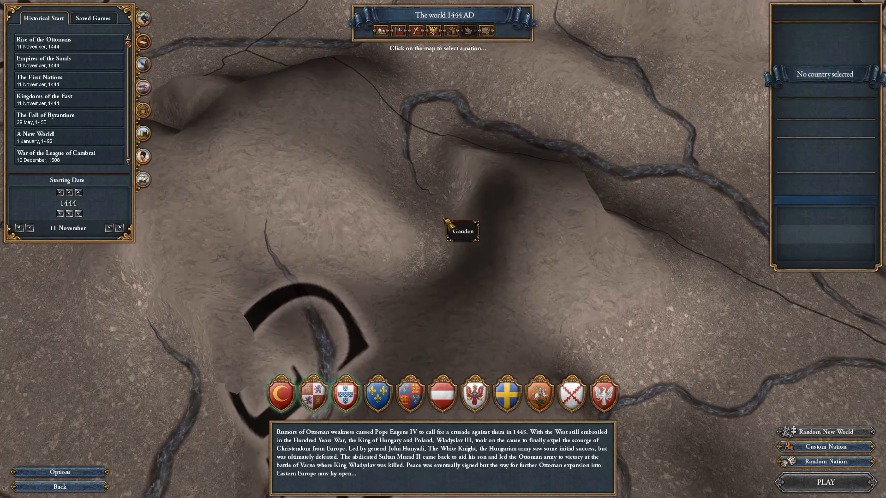
pyautogui.moveTo(394, 285); pyautogui.dragTo(468, 242)
pyautogui.scroll(-3, 469, 242)
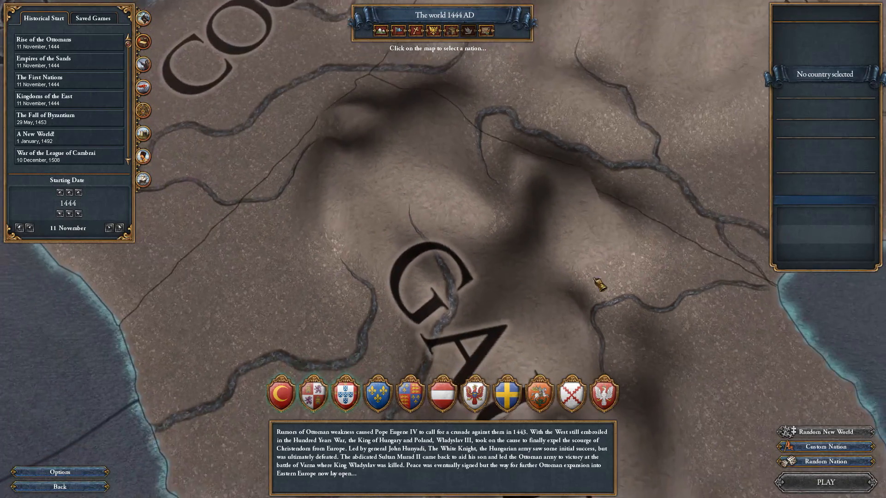
pyautogui.moveTo(594, 278); pyautogui.dragTo(195, 339)
pyautogui.scroll(3, 318, 336)
pyautogui.scroll(1, 368, 333)
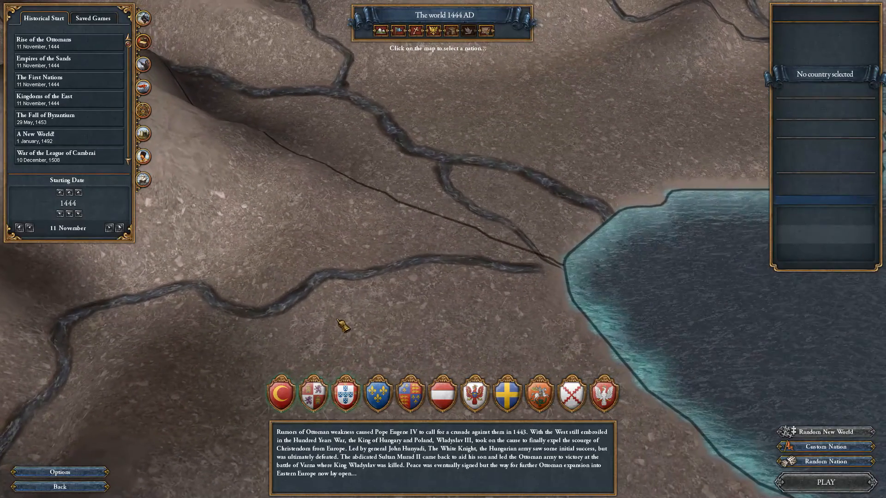
pyautogui.moveTo(339, 321); pyautogui.dragTo(439, 246)
pyautogui.moveTo(213, 333); pyautogui.dragTo(144, 385)
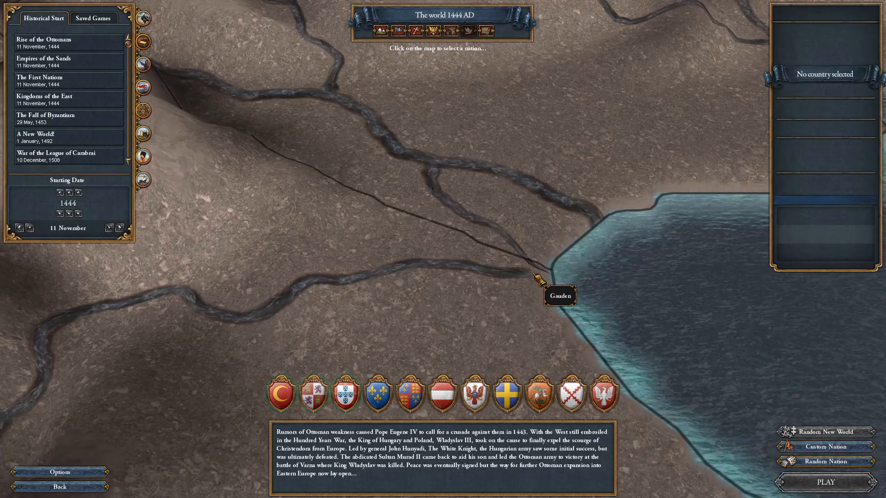
pyautogui.moveTo(535, 277); pyautogui.dragTo(506, 288)
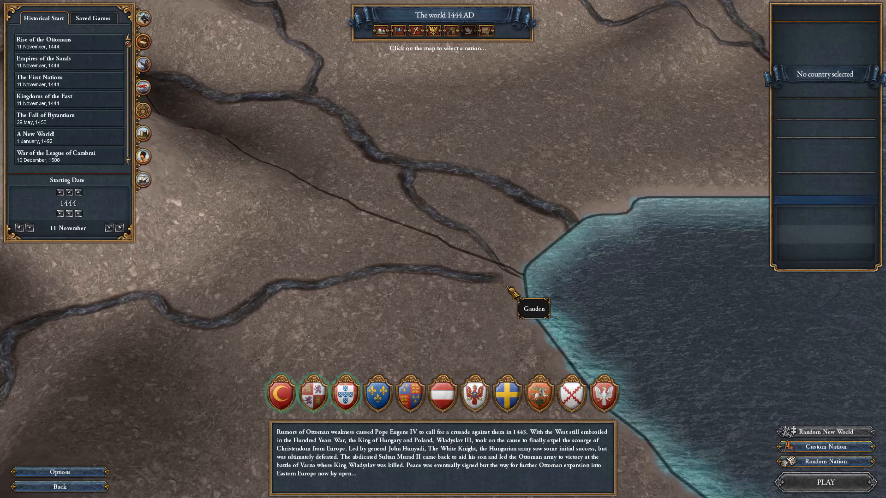
# Step: Switch to GIMP and examine the pixels of the converging river mouths near the bay in my_new_tile_r.bmp
pyautogui.hotkey('alt', 'Tab')
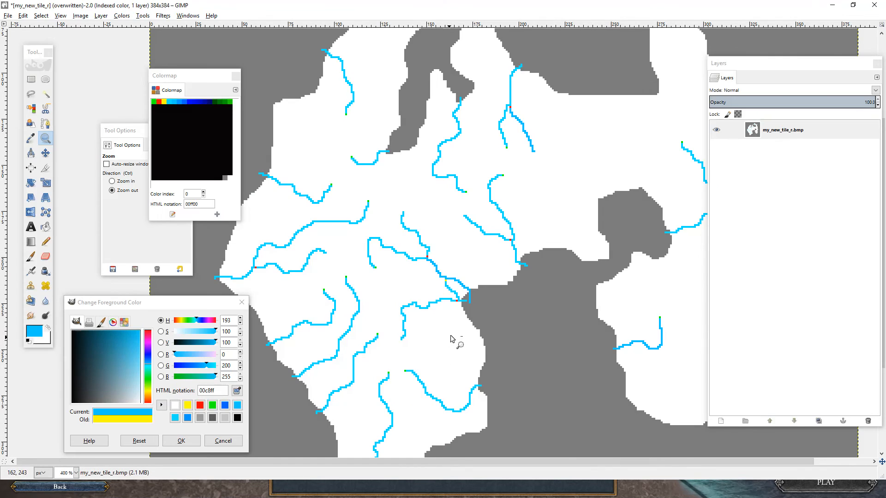
pyautogui.click(454, 309)
pyautogui.click(453, 309)
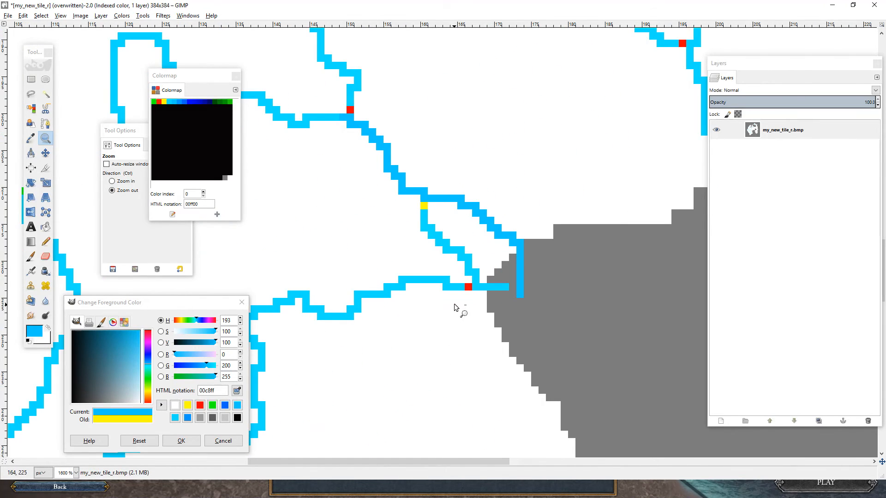
pyautogui.moveTo(454, 306)
pyautogui.mouseDown()
pyautogui.moveTo(439, 283)
pyautogui.moveTo(445, 295)
pyautogui.mouseUp()
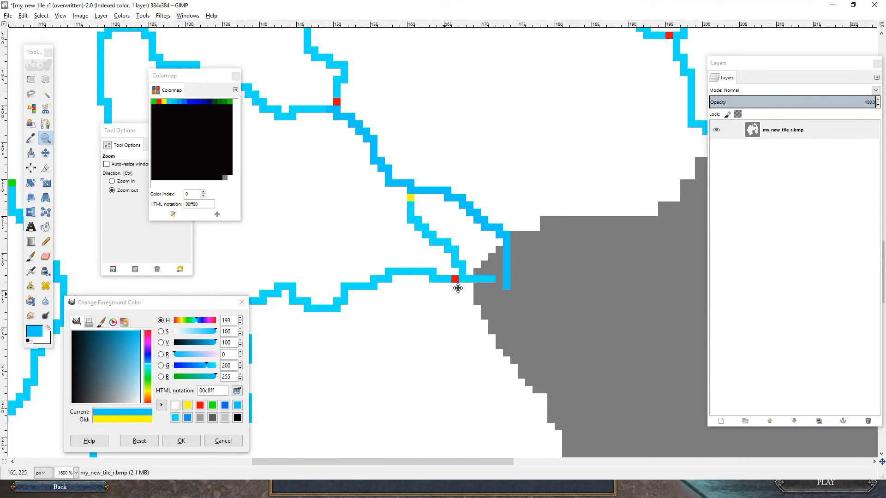
pyautogui.moveTo(456, 304); pyautogui.dragTo(369, 294)
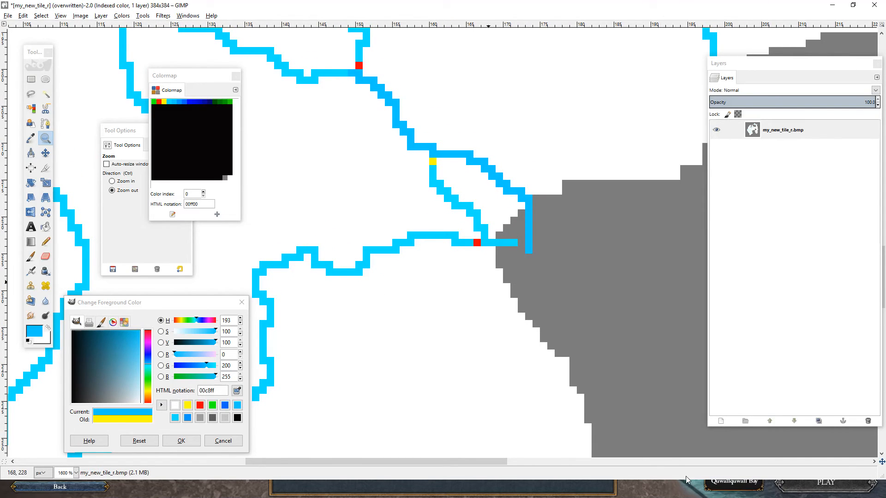
# Step: Return to the Europa Universalis IV map and examine the rivers across Cockaigne, Gauden and southern Pipe
pyautogui.click(833, 5)
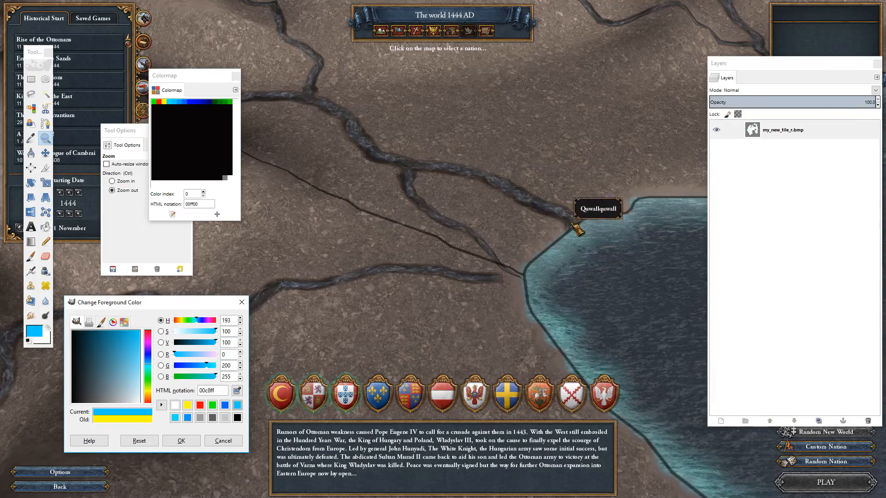
pyautogui.click(577, 228)
pyautogui.scroll(-5, 383, 210)
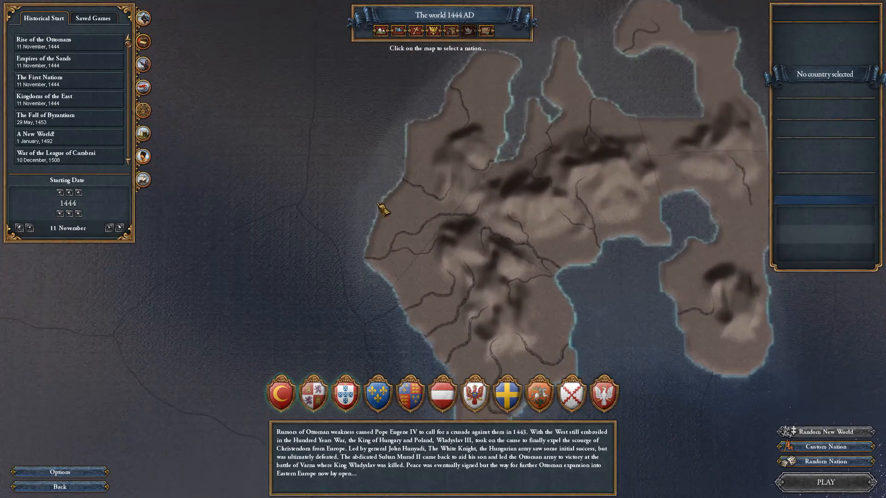
pyautogui.scroll(5, 383, 210)
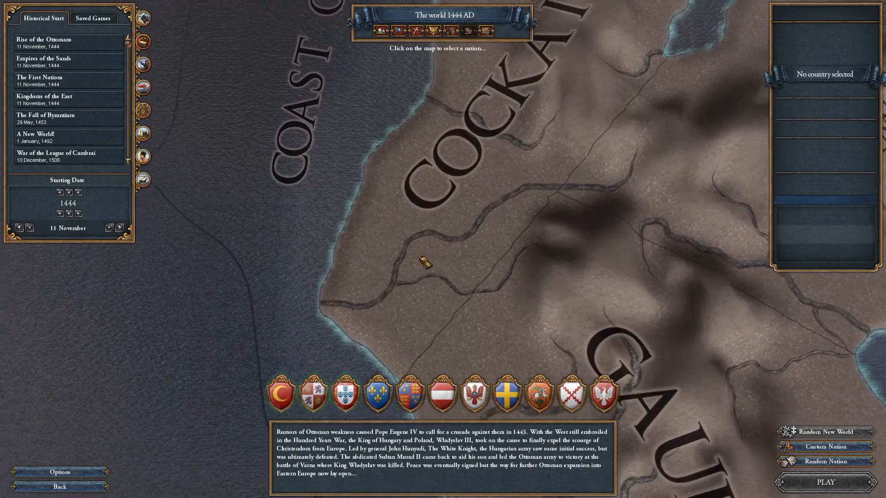
pyautogui.moveTo(613, 319); pyautogui.dragTo(545, 59)
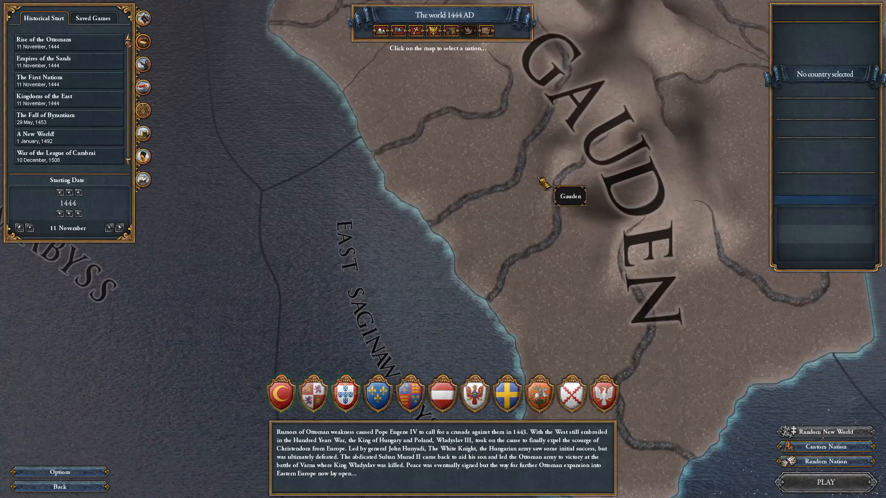
pyautogui.moveTo(539, 177); pyautogui.dragTo(452, 87)
pyautogui.moveTo(558, 223); pyautogui.dragTo(491, 123)
pyautogui.moveTo(632, 105); pyautogui.dragTo(506, 246)
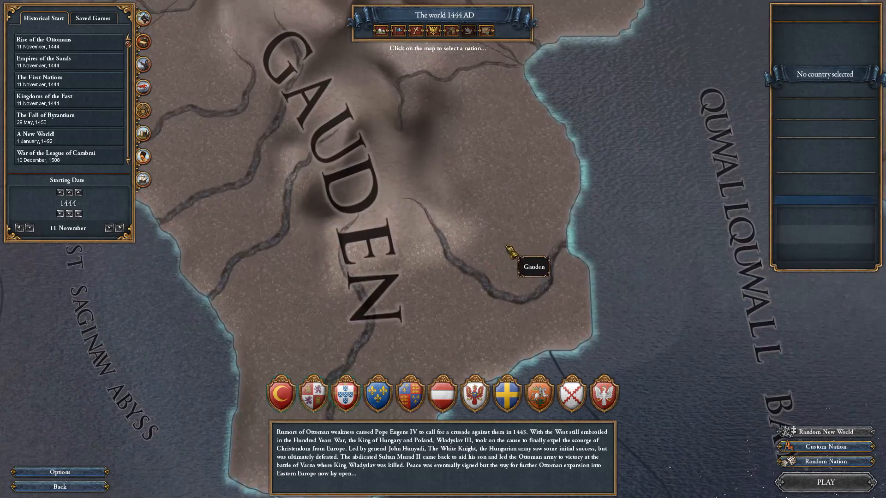
pyautogui.moveTo(629, 139); pyautogui.dragTo(396, 323)
pyautogui.moveTo(663, 219); pyautogui.dragTo(383, 80)
pyautogui.moveTo(476, 187); pyautogui.dragTo(476, 259)
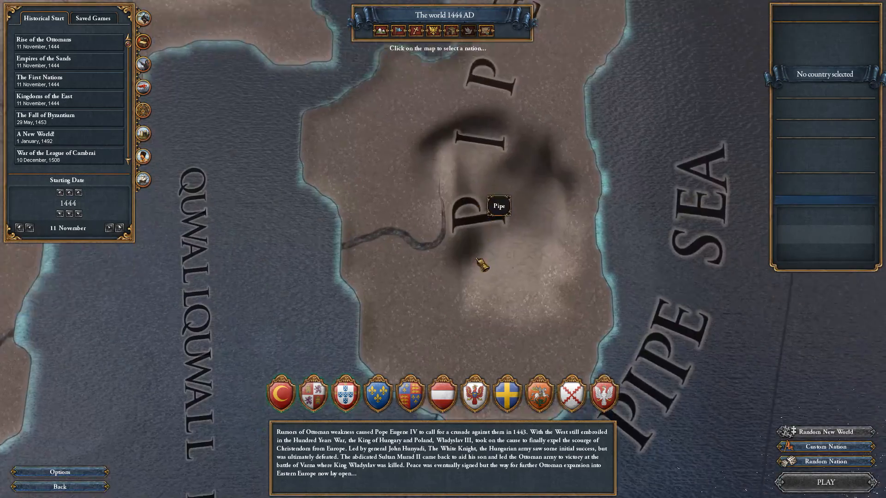
# Step: Examine the course and southern end of the river in northern Pipe on the game map
pyautogui.scroll(-6, 481, 264)
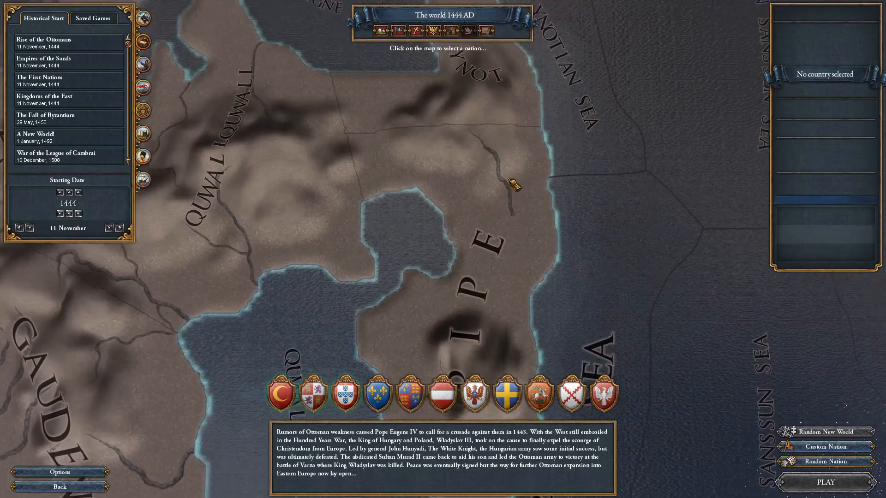
pyautogui.scroll(6, 513, 185)
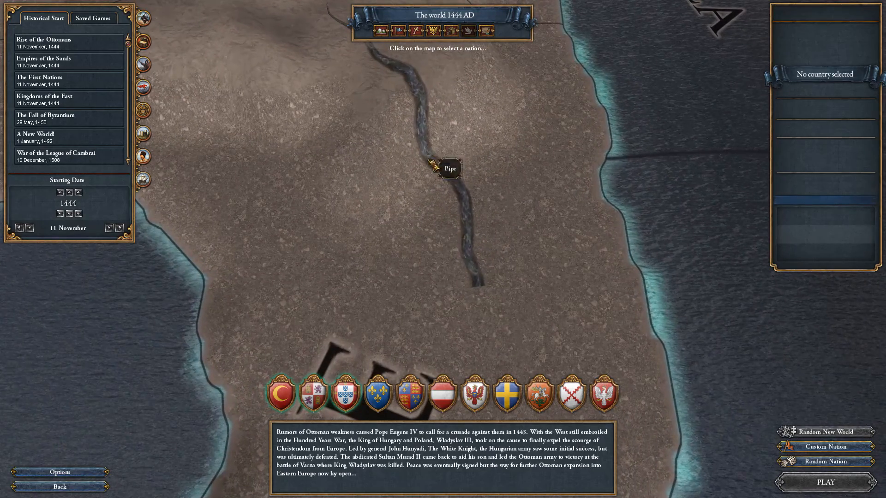
pyautogui.scroll(-3, 508, 262)
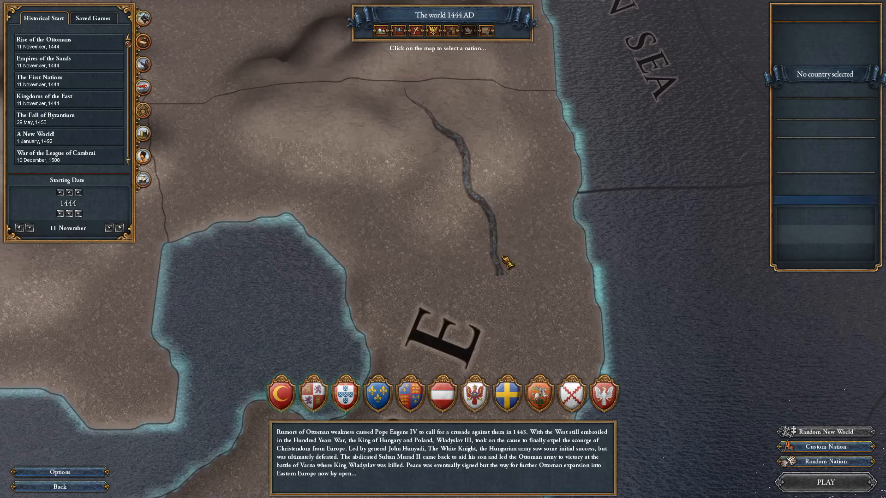
# Step: Switch to GIMP to examine the northern Pipe river's bend pixels and compare them with the game map
pyautogui.hotkey('alt', 'Tab')
pyautogui.moveTo(502, 257); pyautogui.dragTo(309, 390)
pyautogui.moveTo(668, 348); pyautogui.dragTo(253, 176)
pyautogui.moveTo(562, 265); pyautogui.dragTo(278, 126)
pyautogui.moveTo(527, 197); pyautogui.dragTo(469, 457)
pyautogui.moveTo(595, 110); pyautogui.dragTo(516, 344)
pyautogui.moveTo(498, 174); pyautogui.dragTo(540, 300)
pyautogui.moveTo(496, 221); pyautogui.dragTo(523, 283)
pyautogui.moveTo(461, 188); pyautogui.dragTo(451, 80)
pyautogui.moveTo(513, 227); pyautogui.dragTo(485, 142)
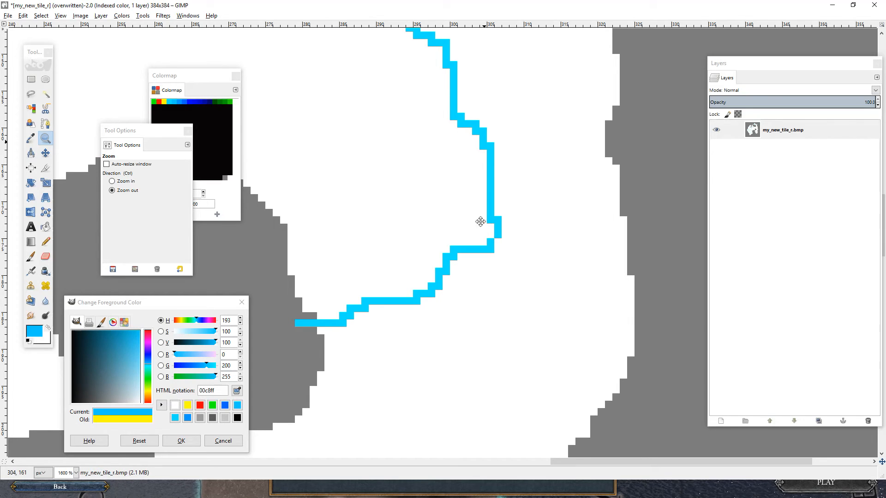
pyautogui.press('n')
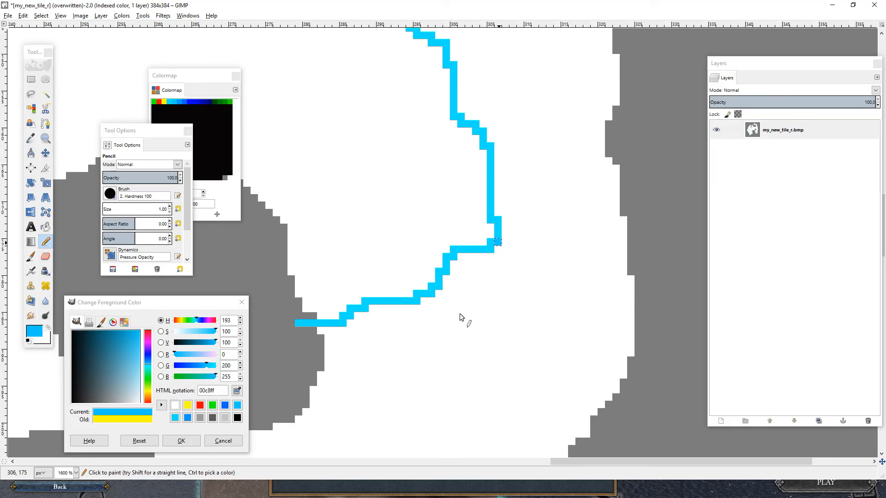
pyautogui.press('super+Tab')
pyautogui.click(391, 119)
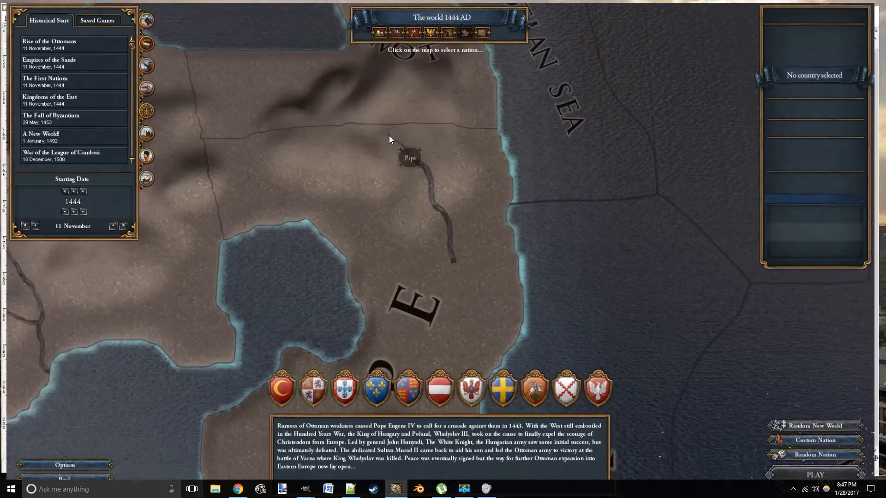
# Step: Examine the rivers around Cockaigne Bay, Quwallquwall, Cockaigne and Gauden on the game map
pyautogui.moveTo(420, 160); pyautogui.dragTo(482, 236)
pyautogui.moveTo(412, 205); pyautogui.dragTo(515, 318)
pyautogui.moveTo(465, 242); pyautogui.dragTo(518, 298)
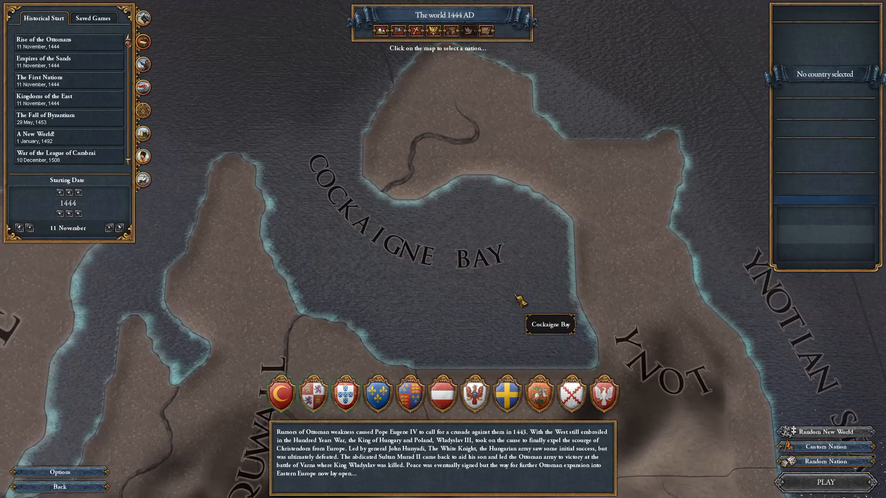
pyautogui.moveTo(399, 216); pyautogui.dragTo(488, 167)
pyautogui.moveTo(457, 229); pyautogui.dragTo(510, 115)
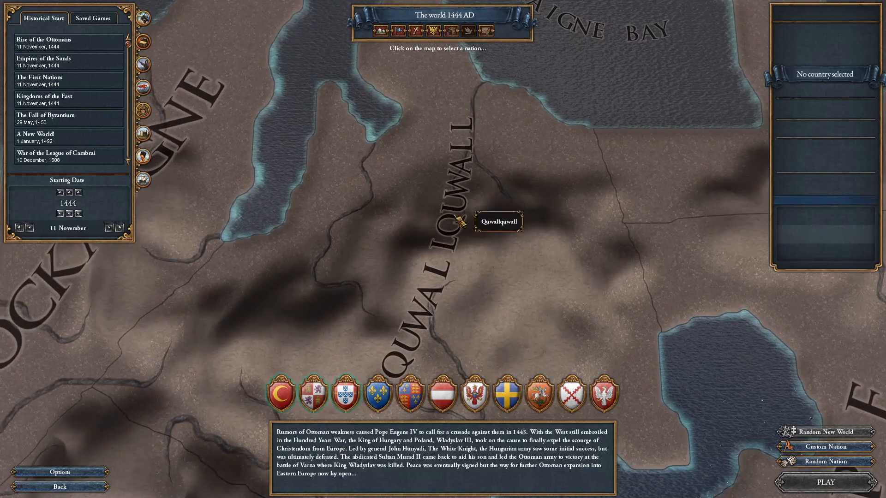
pyautogui.moveTo(510, 191); pyautogui.dragTo(508, 73)
pyautogui.moveTo(411, 178); pyautogui.dragTo(533, 241)
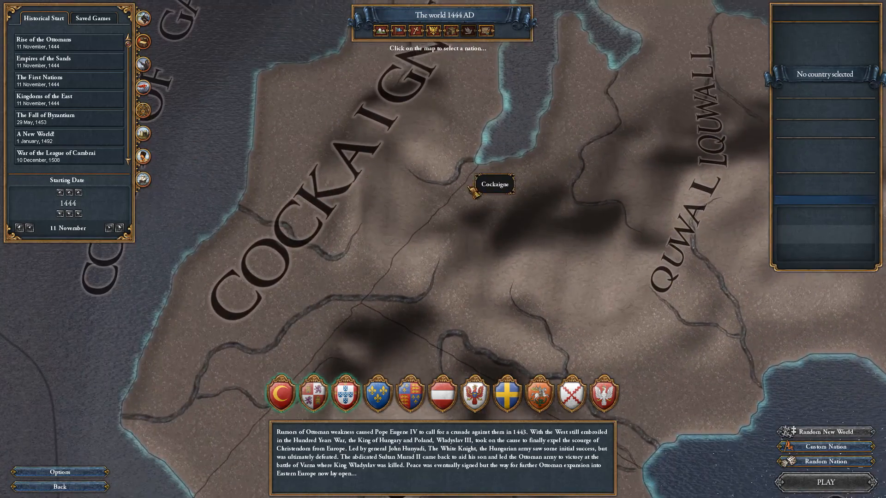
pyautogui.moveTo(474, 172); pyautogui.dragTo(475, 184)
pyautogui.moveTo(431, 128)
pyautogui.mouseDown()
pyautogui.moveTo(427, 236)
pyautogui.moveTo(445, 186)
pyautogui.moveTo(440, 120)
pyautogui.mouseUp()
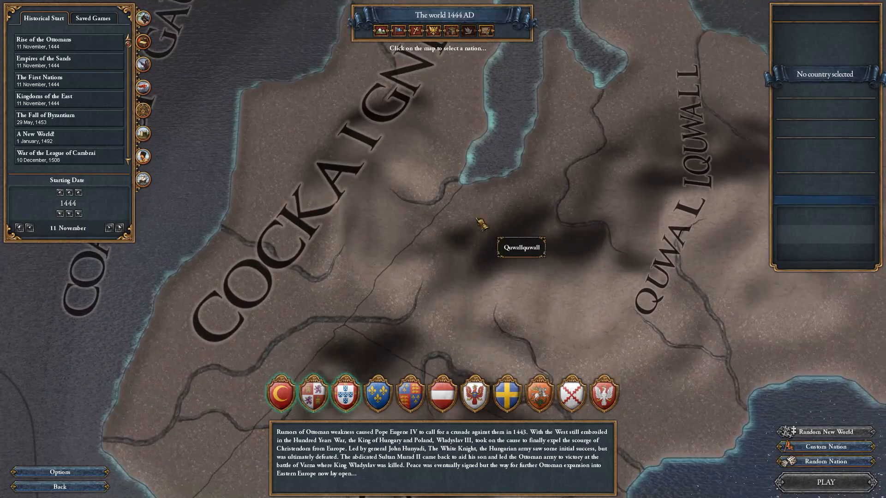
pyautogui.moveTo(482, 223); pyautogui.dragTo(390, 89)
pyautogui.moveTo(500, 269); pyautogui.dragTo(425, 142)
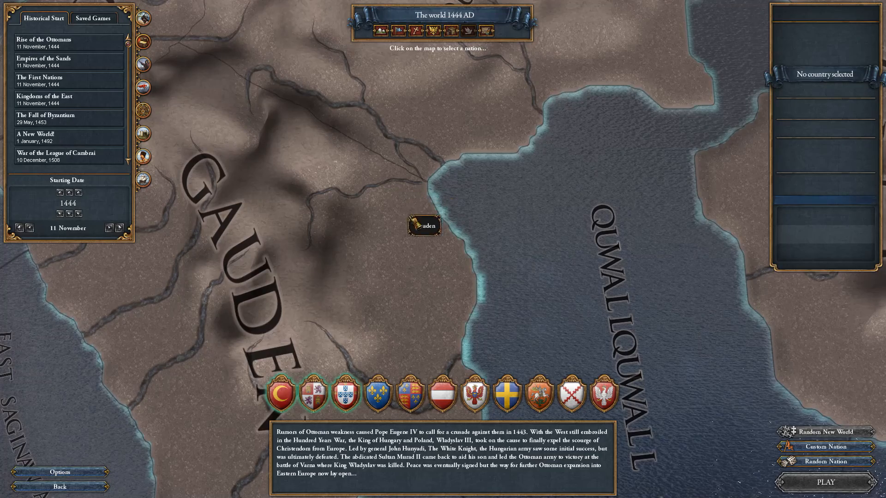
# Step: Switch to my_new_tile_r.bmp in GIMP and examine the red and yellow river junction pixels along the coast
pyautogui.hotkey('alt', 'Tab')
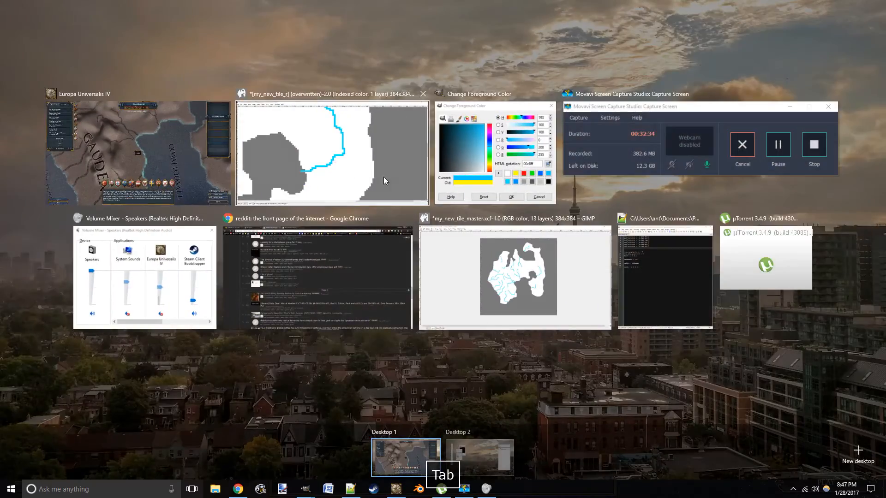
pyautogui.moveTo(322, 232); pyautogui.dragTo(625, 103)
pyautogui.moveTo(482, 285); pyautogui.dragTo(663, 325)
pyautogui.moveTo(490, 278); pyautogui.dragTo(722, 286)
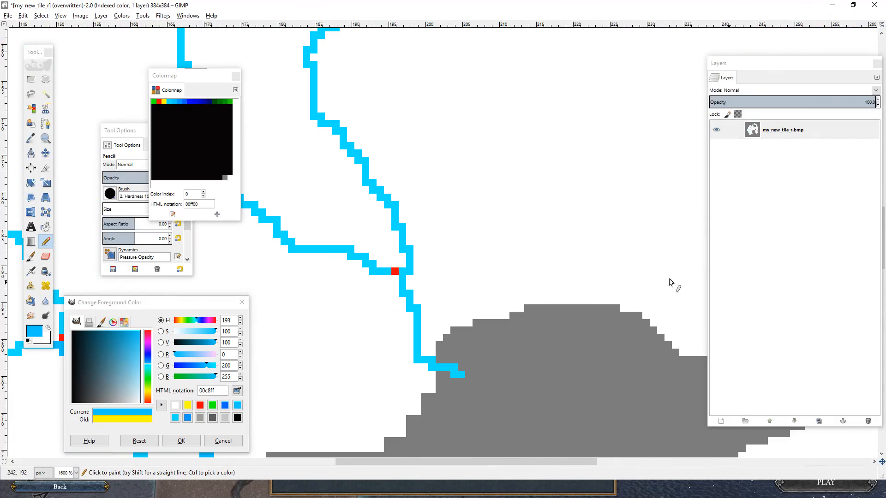
pyautogui.moveTo(426, 242); pyautogui.dragTo(627, 342)
pyautogui.moveTo(508, 275); pyautogui.dragTo(609, 126)
pyautogui.moveTo(569, 213); pyautogui.dragTo(545, 138)
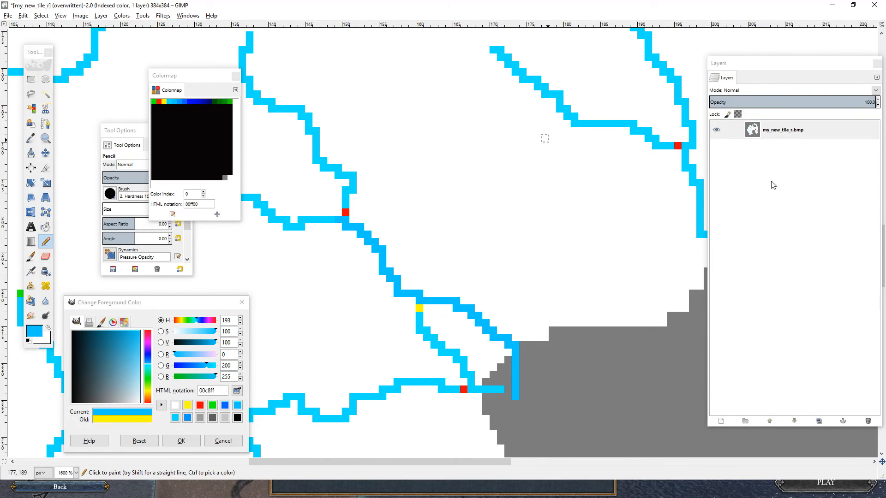
pyautogui.click(775, 134)
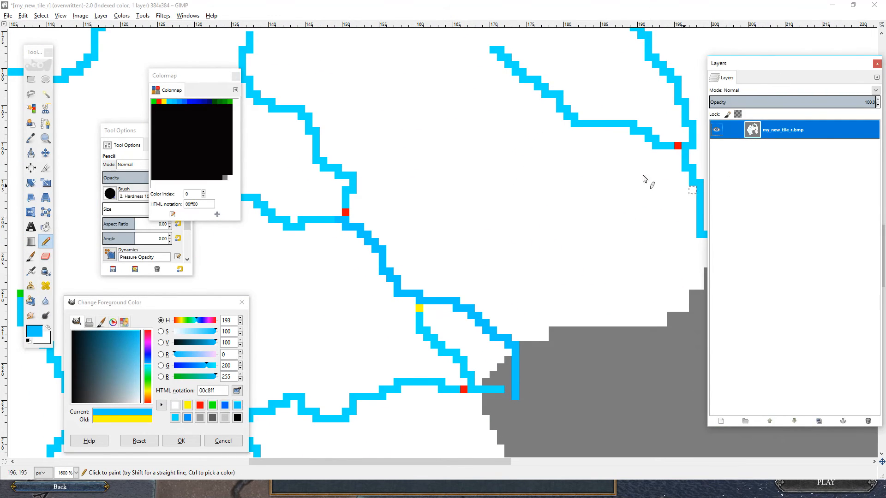
pyautogui.moveTo(526, 215); pyautogui.dragTo(499, 180)
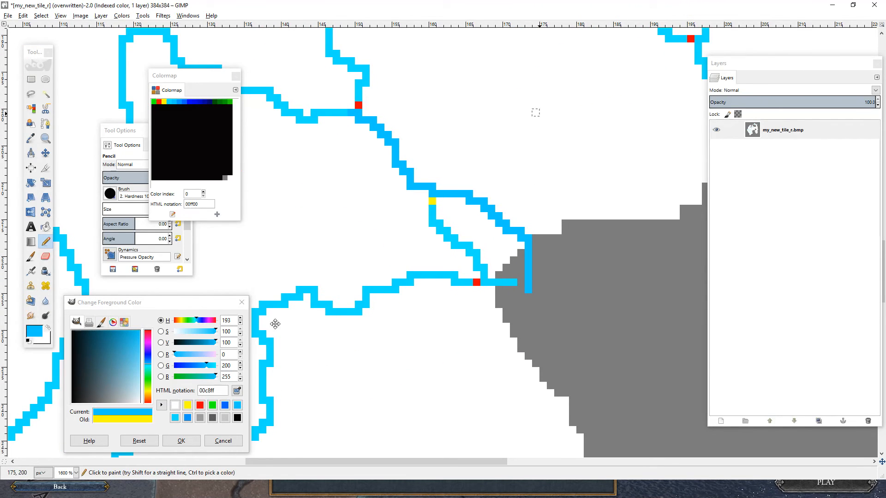
# Step: Erase the southern tributary's lower course and red junction pixel in white, and redraw it in 00e1ff to its own outlet farther down the coast
pyautogui.keyDown('ctrl'); pyautogui.click(358, 326); pyautogui.keyUp('ctrl')
pyautogui.moveTo(360, 309)
pyautogui.mouseDown()
pyautogui.moveTo(370, 290)
pyautogui.moveTo(421, 280)
pyautogui.moveTo(384, 290)
pyautogui.mouseUp()
pyautogui.moveTo(450, 281)
pyautogui.mouseDown()
pyautogui.moveTo(477, 283)
pyautogui.moveTo(428, 277)
pyautogui.moveTo(410, 318)
pyautogui.mouseUp()
pyautogui.scroll(-1, 261, 410)
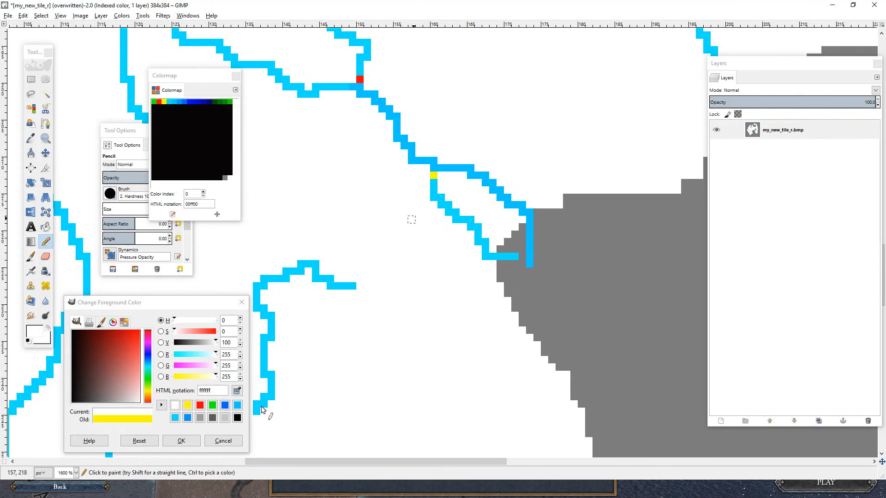
pyautogui.click(175, 418)
pyautogui.moveTo(352, 293)
pyautogui.mouseDown()
pyautogui.moveTo(432, 377)
pyautogui.moveTo(472, 367)
pyautogui.moveTo(506, 386)
pyautogui.moveTo(578, 393)
pyautogui.mouseUp()
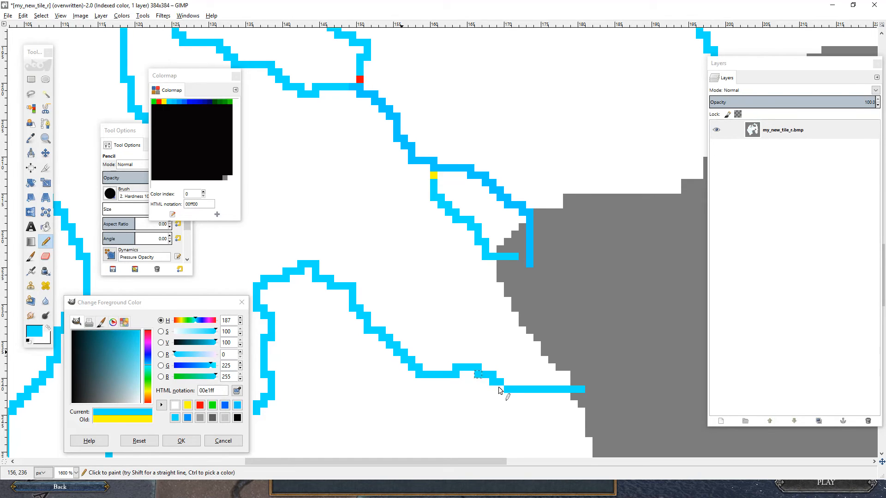
# Step: Copy the entire my_new_tile_r.bmp river image and switch to my_new_tile_master.xcf
pyautogui.moveTo(421, 334); pyautogui.dragTo(565, 397)
pyautogui.moveTo(512, 334); pyautogui.dragTo(623, 333)
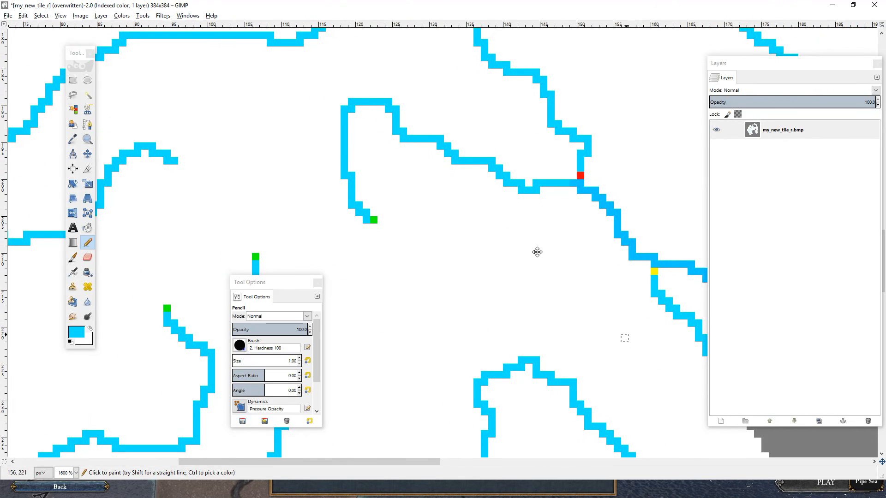
pyautogui.moveTo(537, 252); pyautogui.dragTo(523, 269)
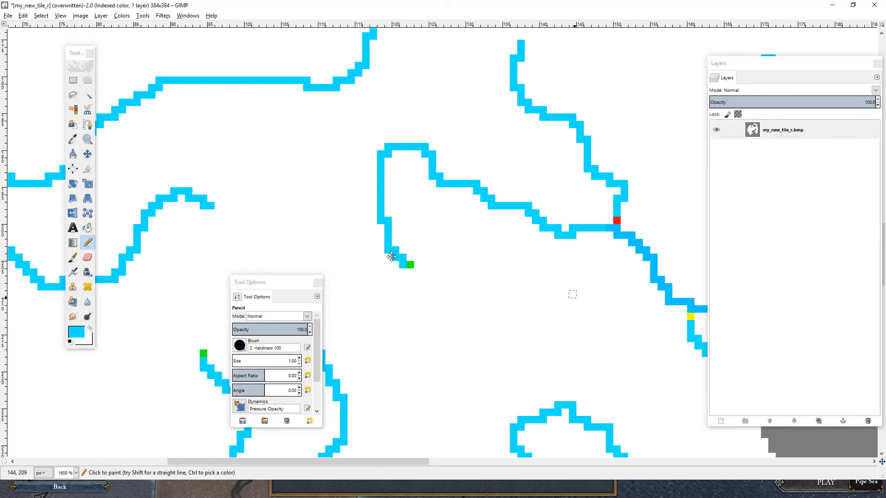
pyautogui.moveTo(387, 255); pyautogui.dragTo(380, 235)
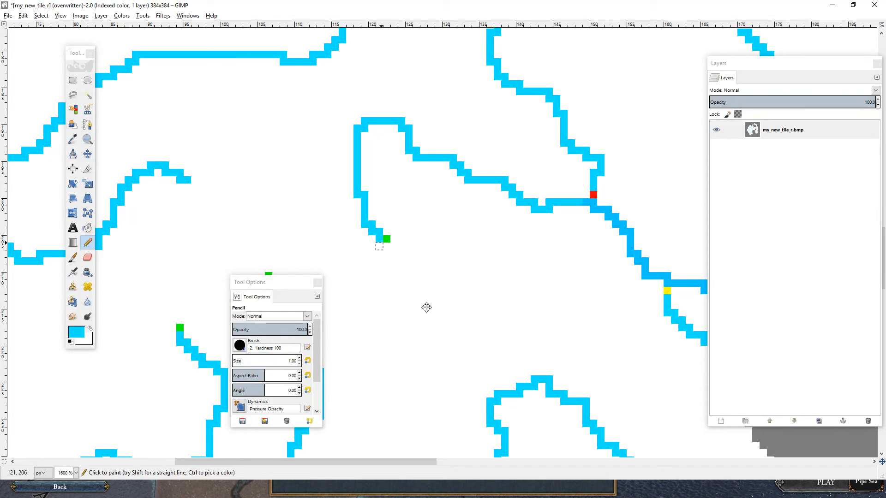
pyautogui.moveTo(439, 294); pyautogui.dragTo(472, 300)
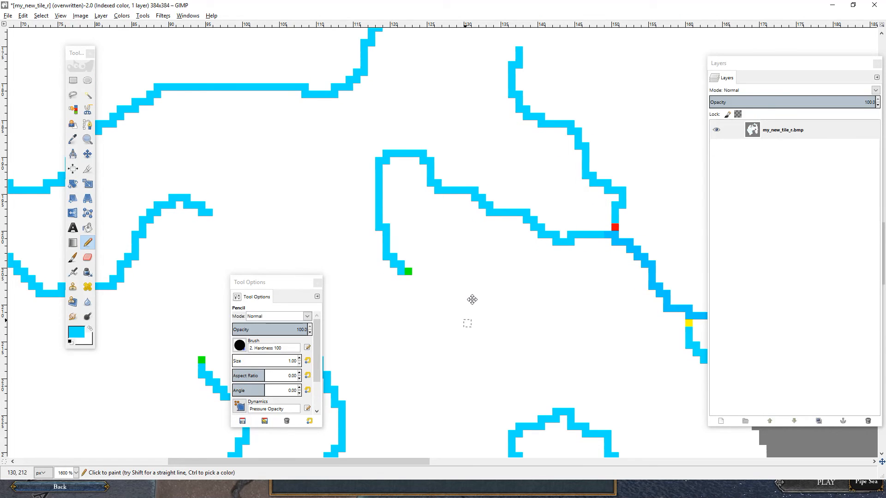
pyautogui.hotkey('ctrl', 'a')
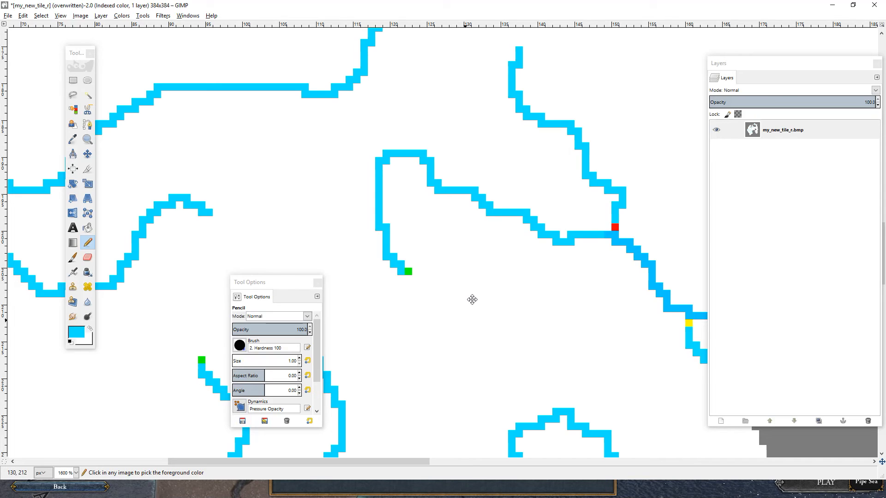
pyautogui.hotkey('ctrl', 'c')
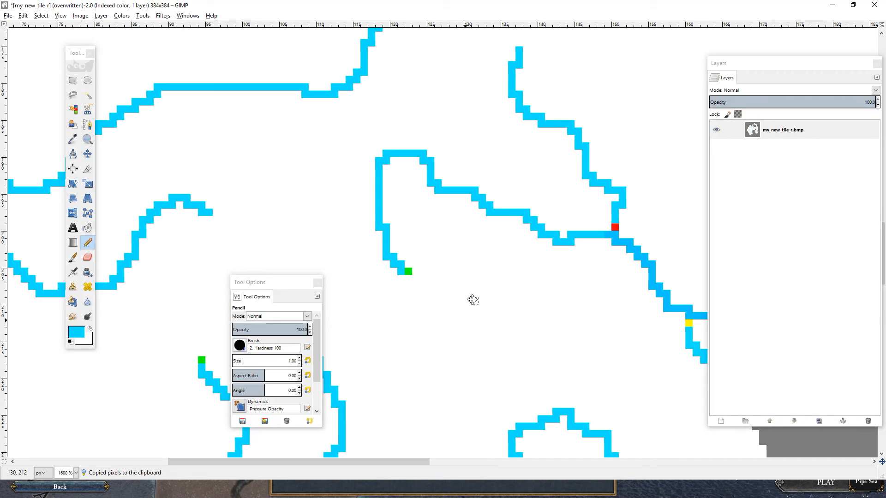
pyautogui.hotkey('ctrl', 'c')
pyautogui.hotkey('alt', 'Tab')
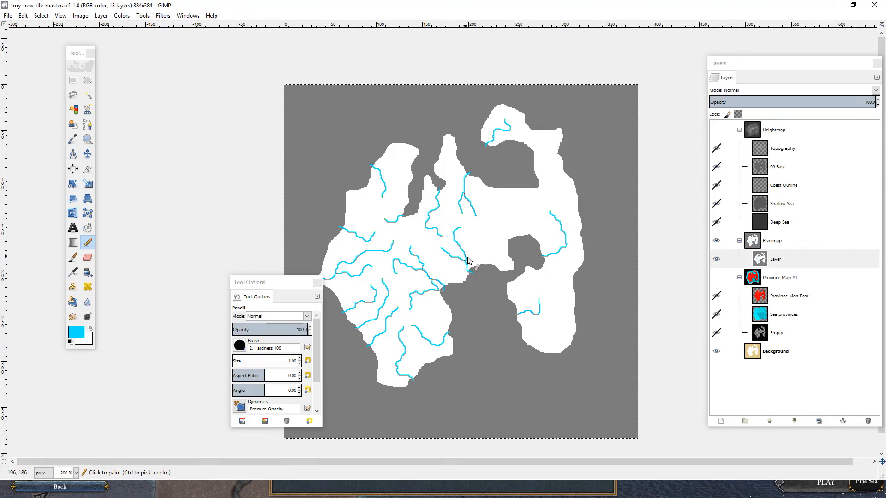
# Step: Paste the copied river image into the Rivermap group's layer and anchor it
pyautogui.click(788, 262)
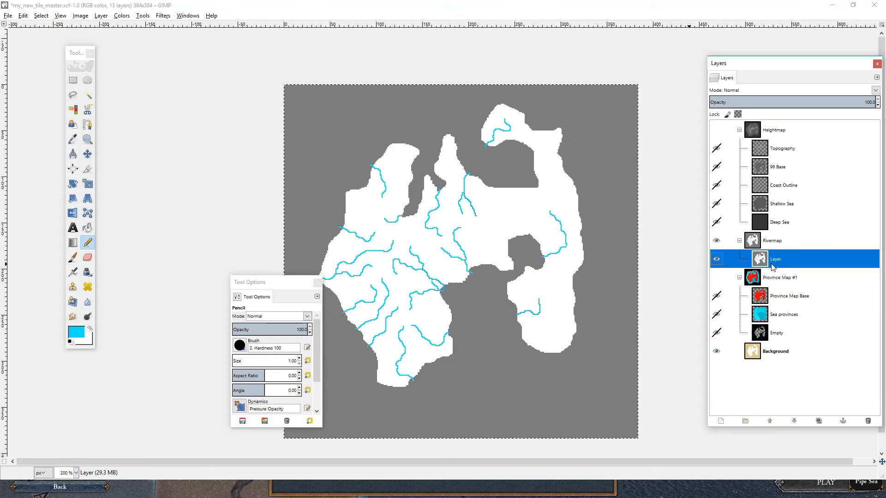
pyautogui.hotkey('ctrl', 'v')
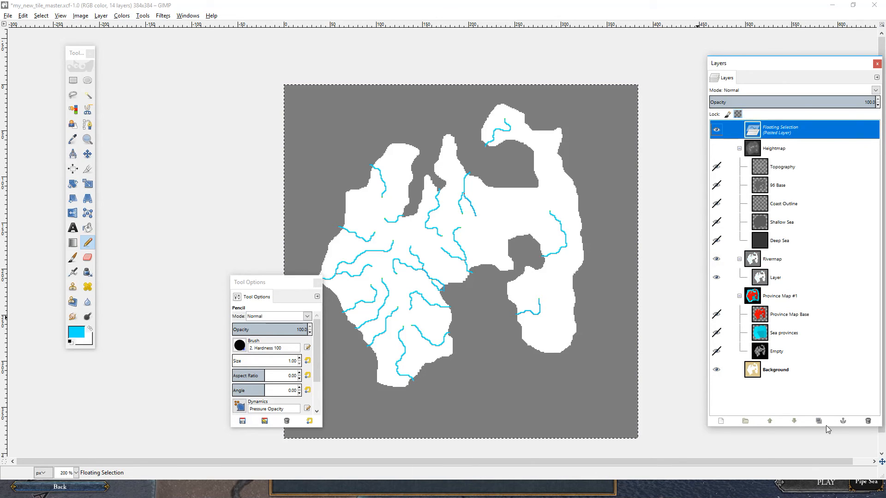
pyautogui.click(843, 421)
pyautogui.click(774, 262)
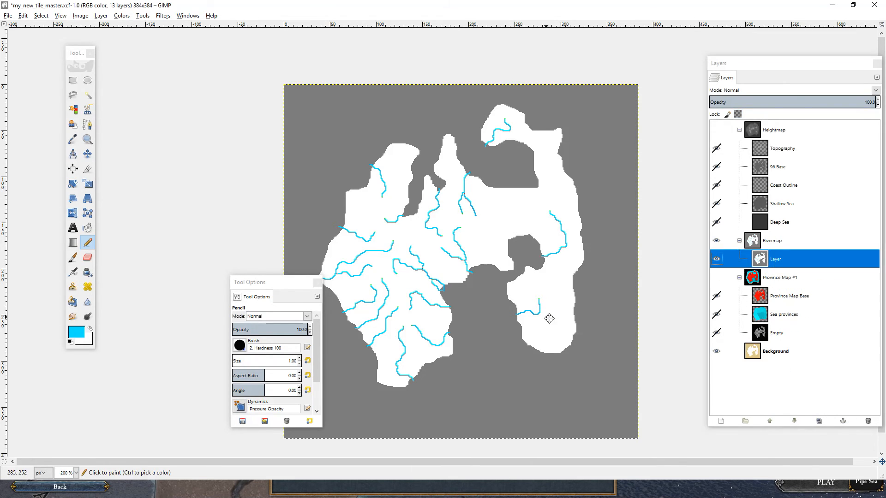
# Step: Make the Heightmap group visible over the river map and inspect the terrain around the central river sources
pyautogui.moveTo(547, 318); pyautogui.dragTo(601, 333)
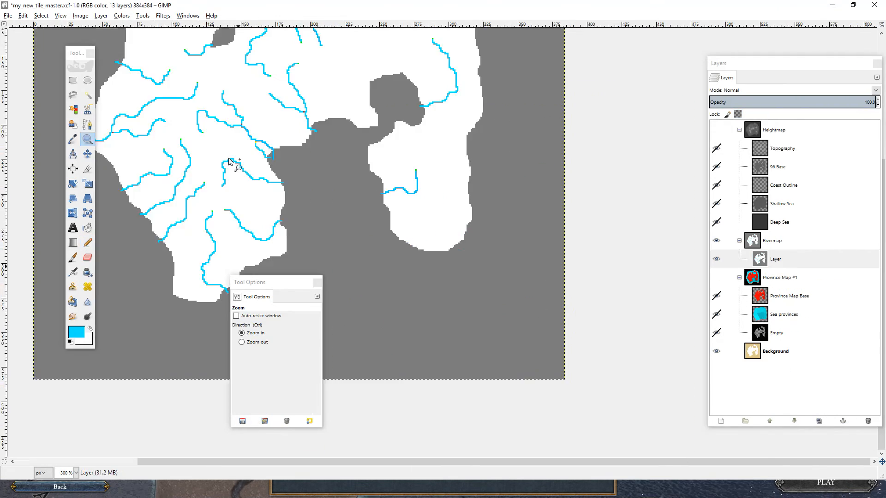
pyautogui.click(228, 159)
pyautogui.click(241, 182)
pyautogui.click(244, 177)
pyautogui.scroll(2, 243, 173)
pyautogui.hscroll(-2, 242, 174)
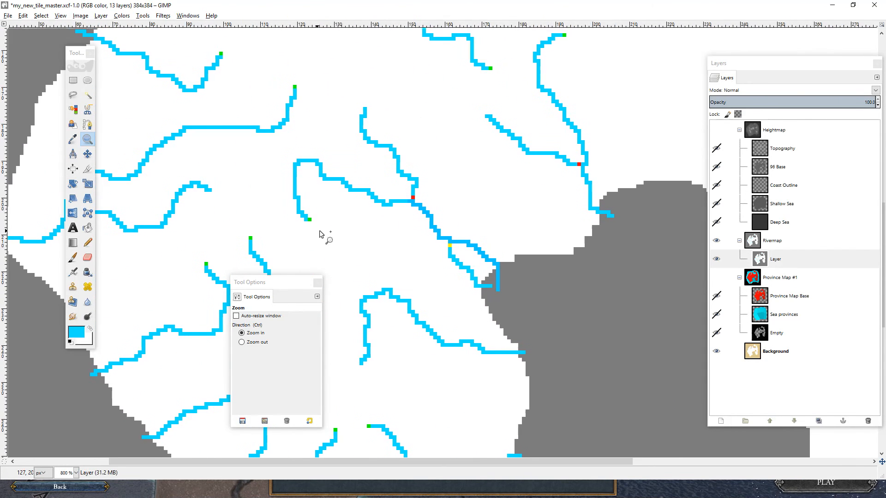
pyautogui.click(717, 129)
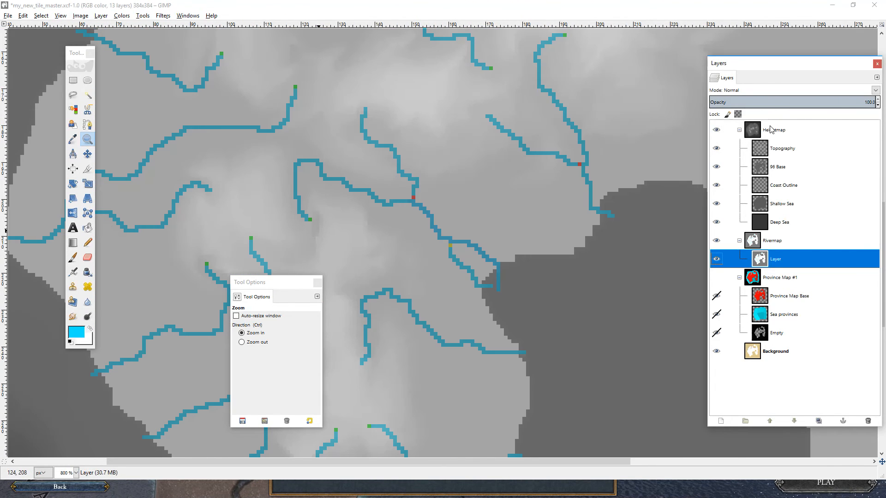
pyautogui.click(783, 133)
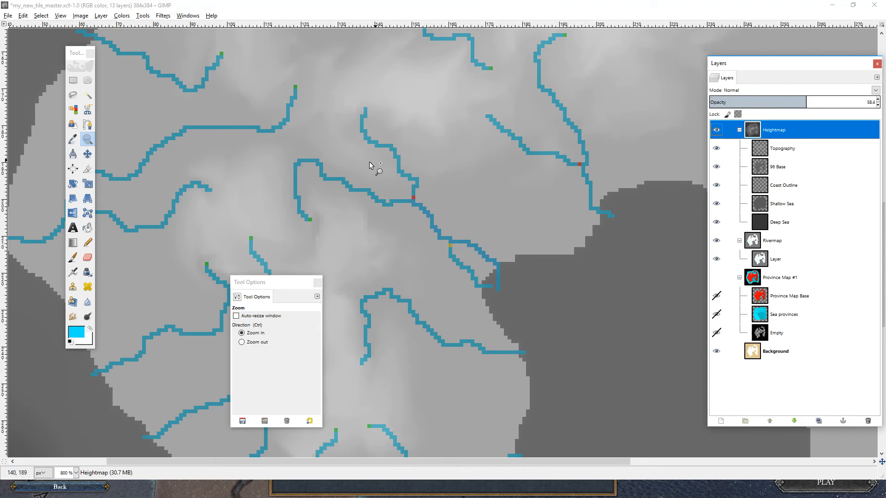
pyautogui.moveTo(388, 164); pyautogui.dragTo(435, 157)
pyautogui.moveTo(378, 194); pyautogui.dragTo(437, 172)
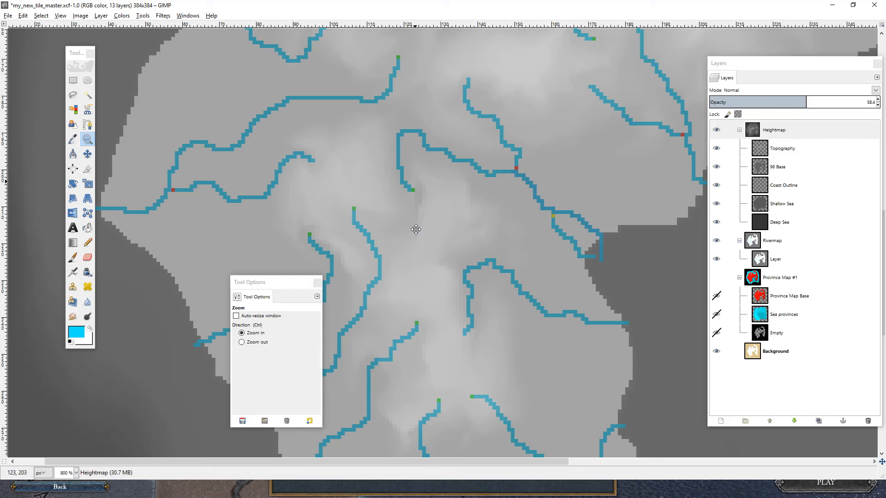
# Step: Pencil a green 00ff00 source pixel on the Rivermap layer at about 116, 214, southwest of the hooked central river's source
pyautogui.click(77, 334)
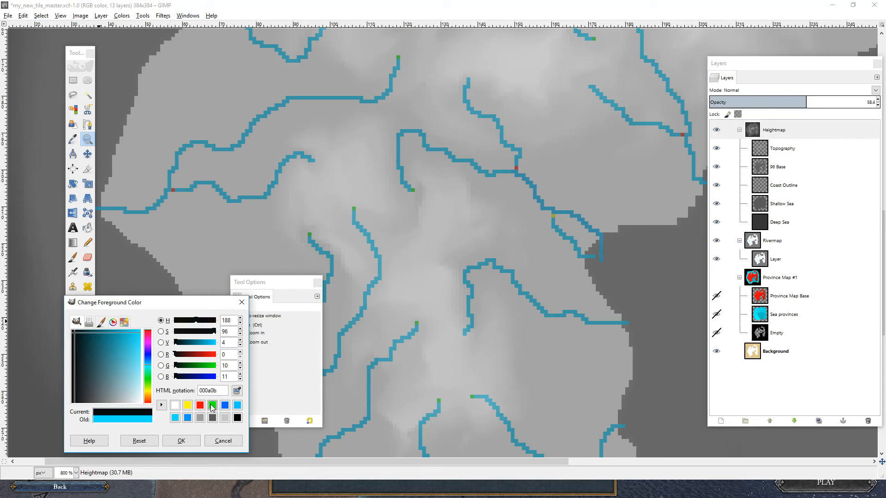
pyautogui.click(87, 243)
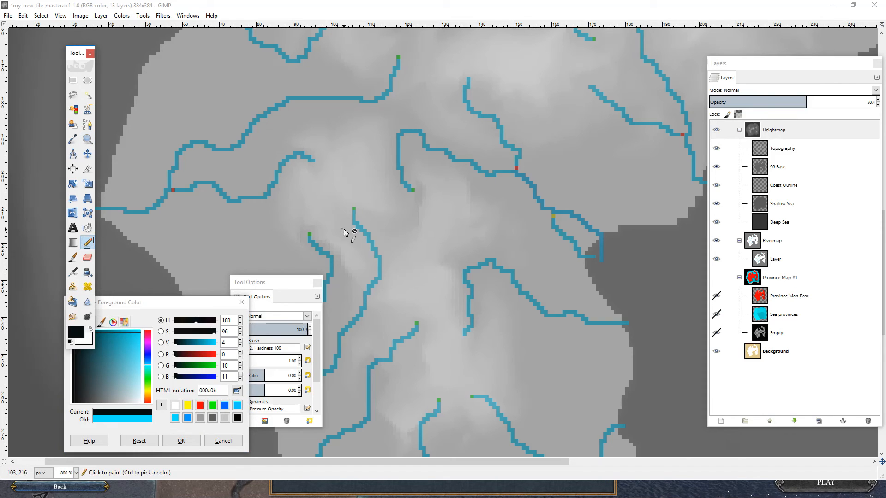
pyautogui.click(213, 406)
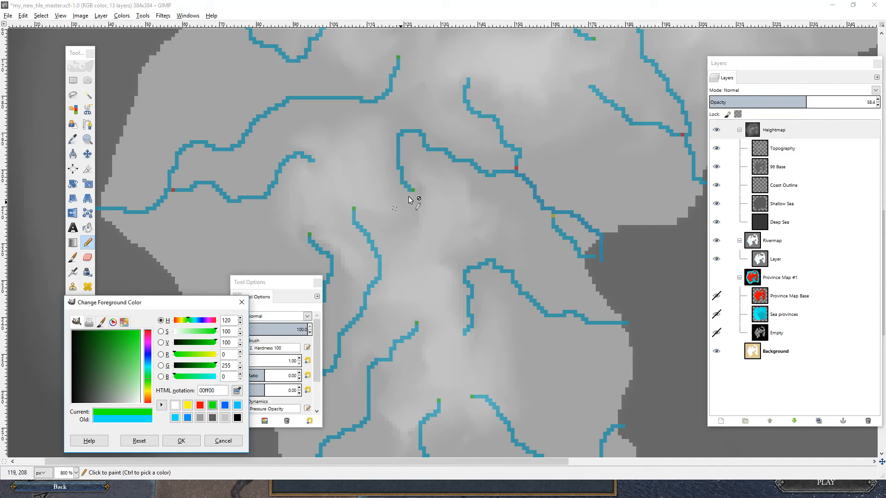
pyautogui.click(731, 259)
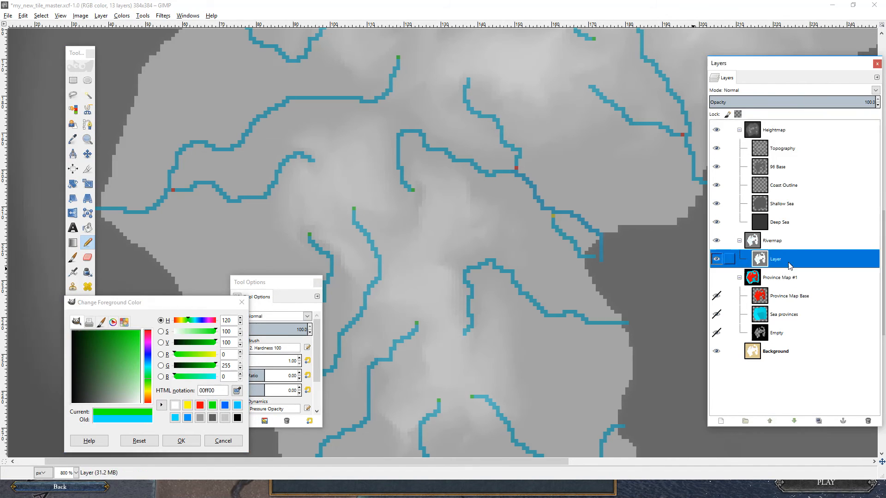
pyautogui.click(390, 224)
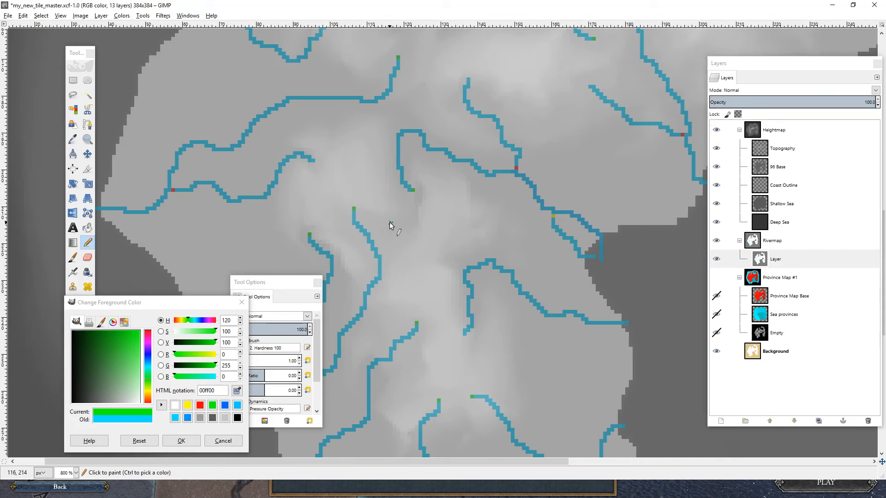
# Step: Draw a curved river in 00e1ff from the new green source up to the hooked river, covering its former source pixel
pyautogui.click(175, 418)
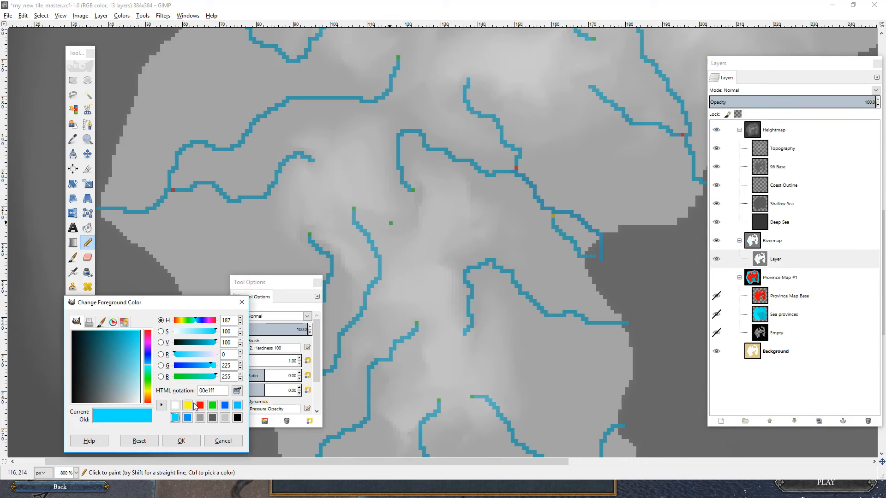
pyautogui.click(394, 225)
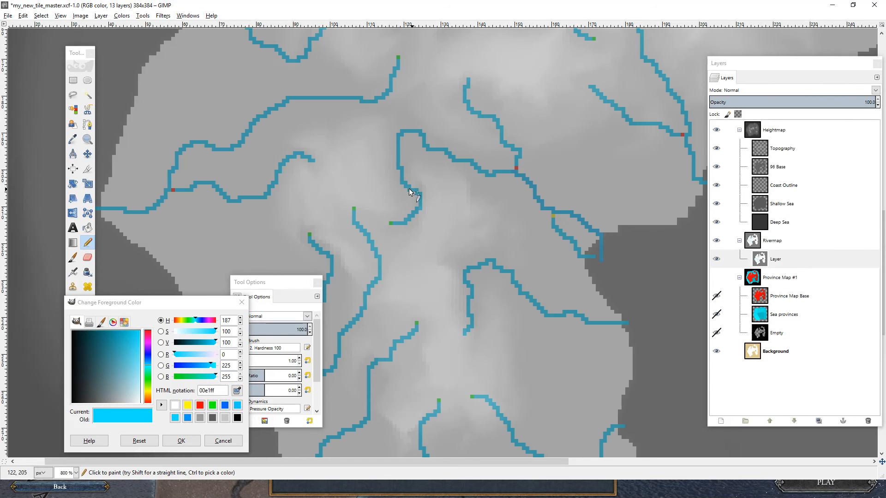
pyautogui.scroll(2, 424, 231)
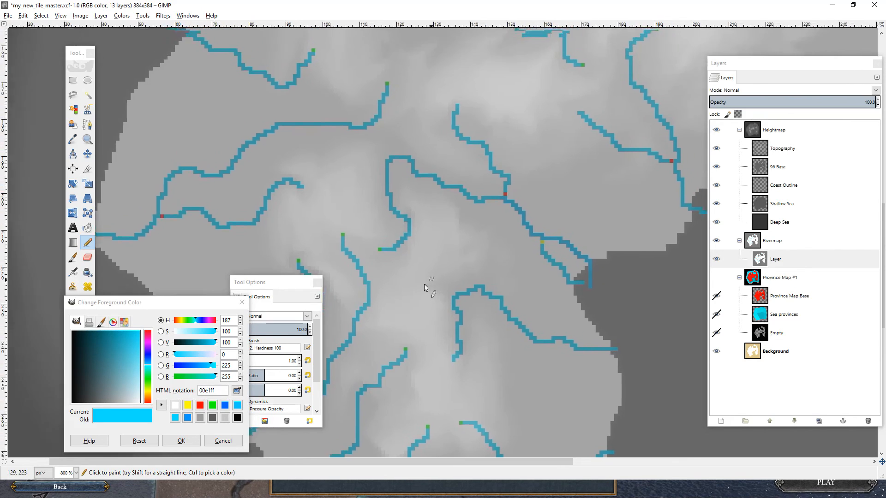
# Step: Examine the remaining rivers across the tile against the heightmap, from the central rivers to the eastern coast
pyautogui.hscroll(2, 438, 277)
pyautogui.scroll(6, 457, 280)
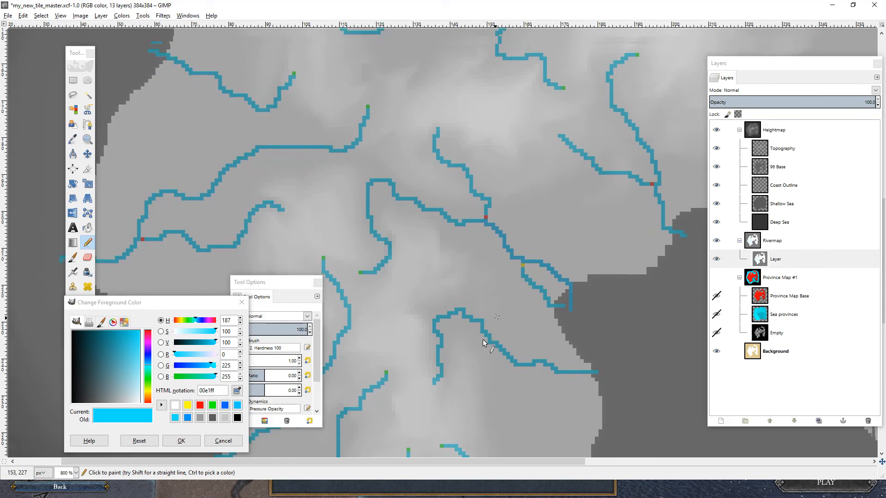
pyautogui.hscroll(6, 496, 344)
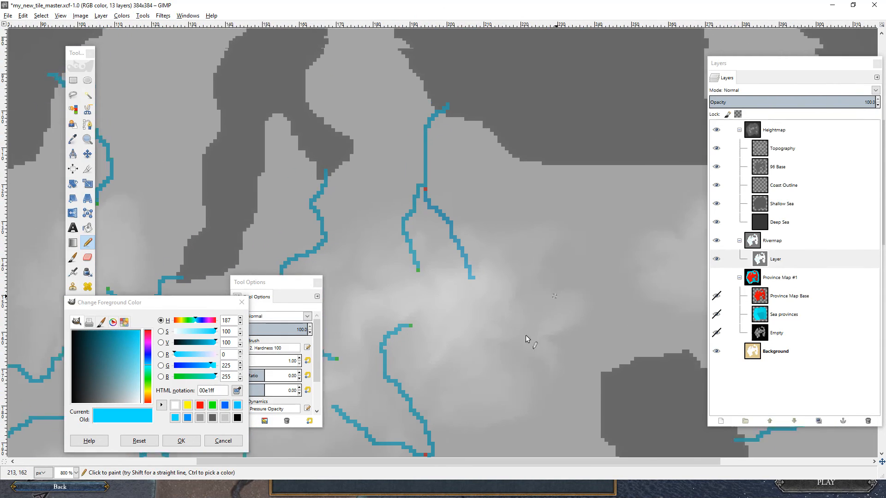
pyautogui.scroll(4, 508, 277)
pyautogui.hscroll(4, 508, 277)
pyautogui.scroll(1, 475, 265)
pyautogui.scroll(-2, 447, 231)
pyautogui.hscroll(3, 447, 231)
pyautogui.scroll(-15, 420, 170)
pyautogui.hscroll(2, 464, 167)
pyautogui.hscroll(-15, 572, 289)
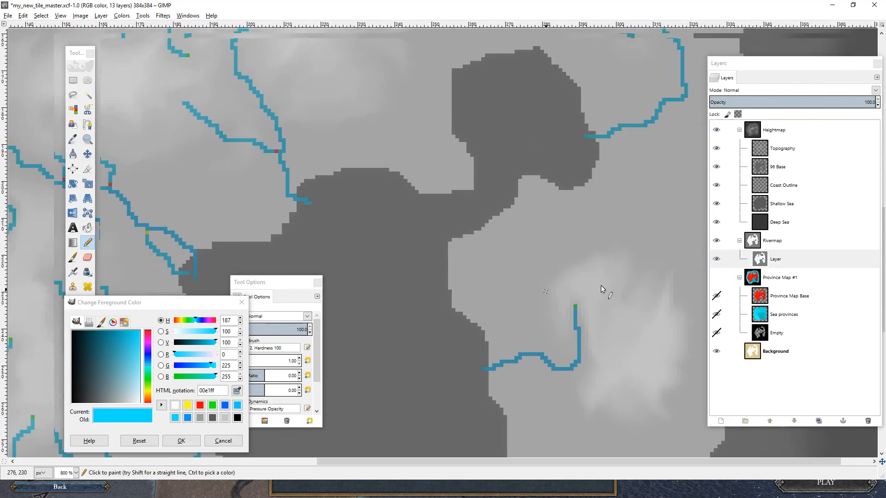
# Step: Copy the Rivermap group's layer, paste it into the my_new_tile_r image and anchor the floating selection
pyautogui.click(811, 258)
pyautogui.click(810, 257)
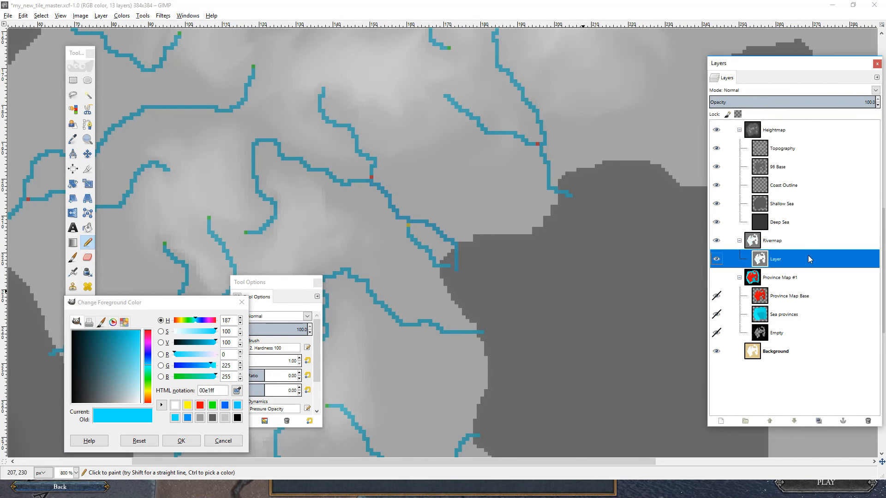
pyautogui.hotkey('ctrl', 'c')
pyautogui.hotkey('alt', 'Tab')
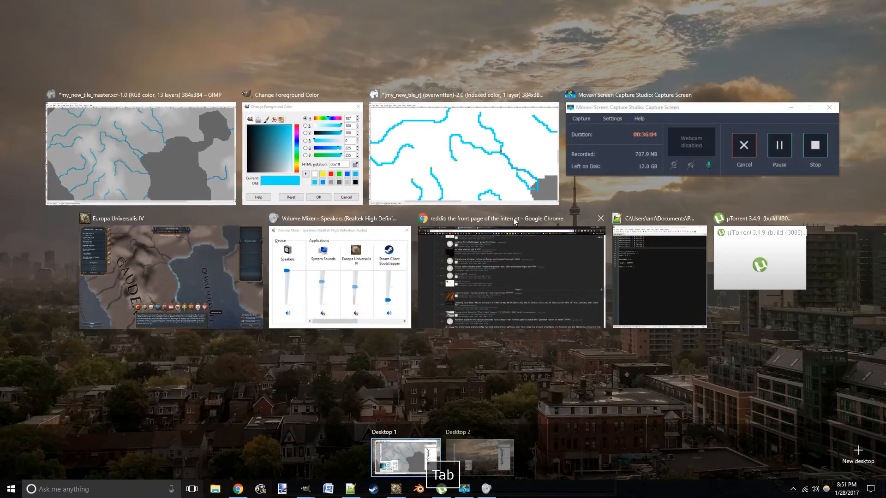
pyautogui.click(480, 173)
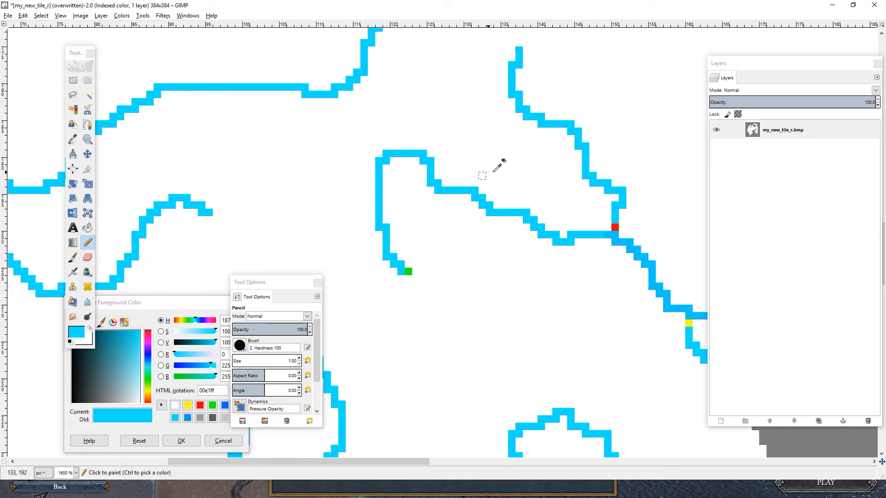
pyautogui.hotkey('ctrl', 'v')
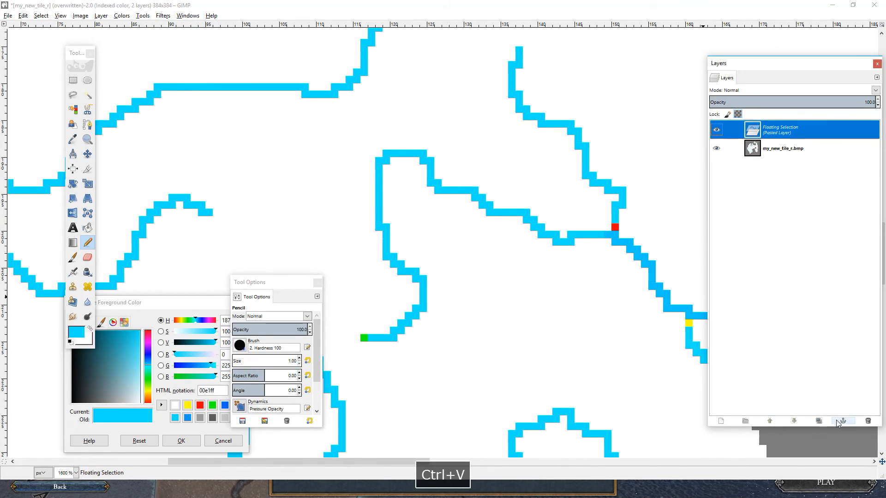
pyautogui.click(841, 422)
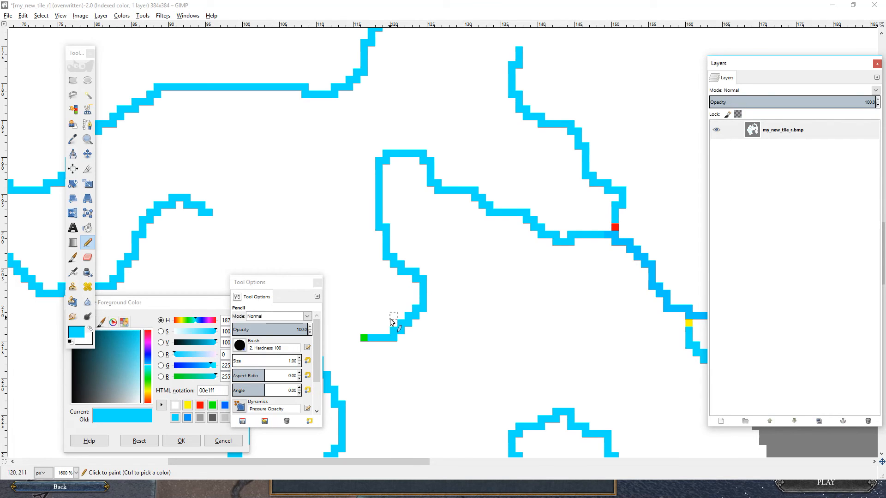
# Step: Overwrite my_new_tile_r.bmp in the data folder by exporting the river image as a BMP without run-length encoding
pyautogui.click(8, 16)
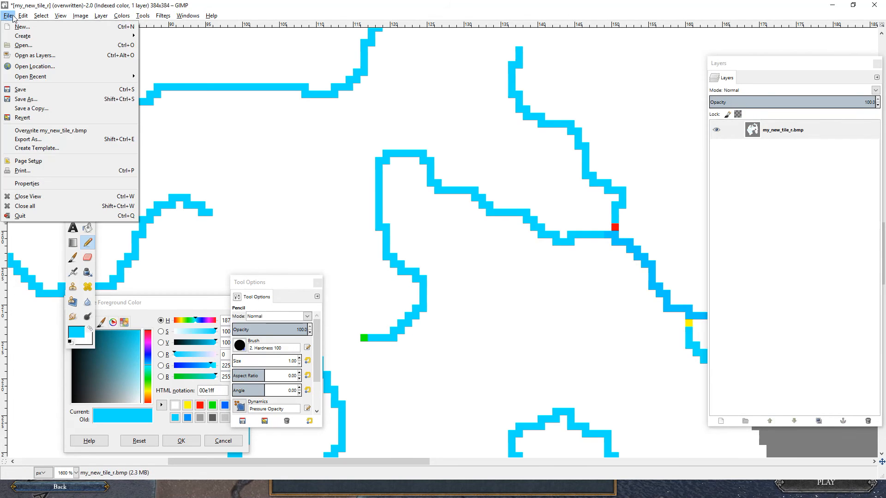
pyautogui.click(62, 130)
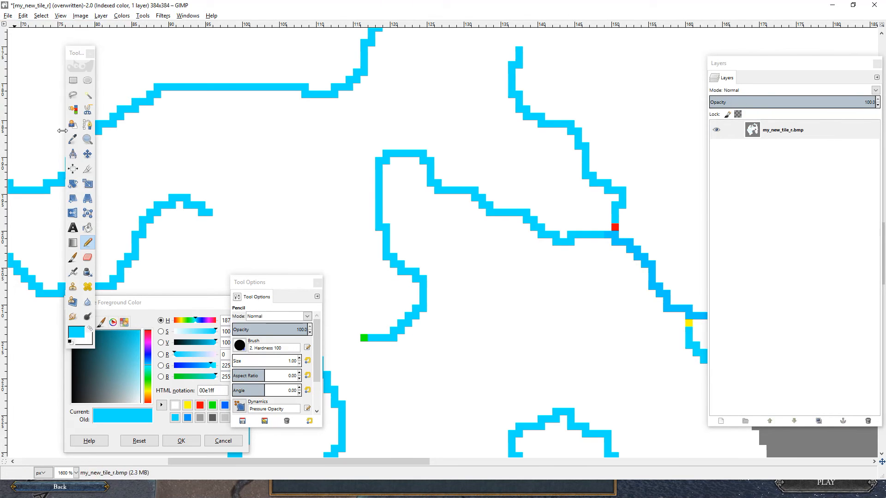
pyautogui.click(8, 16)
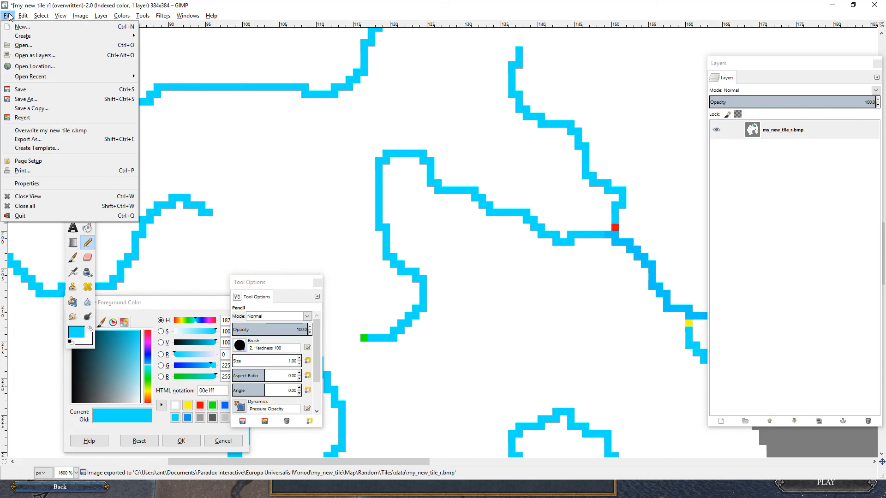
pyautogui.click(73, 139)
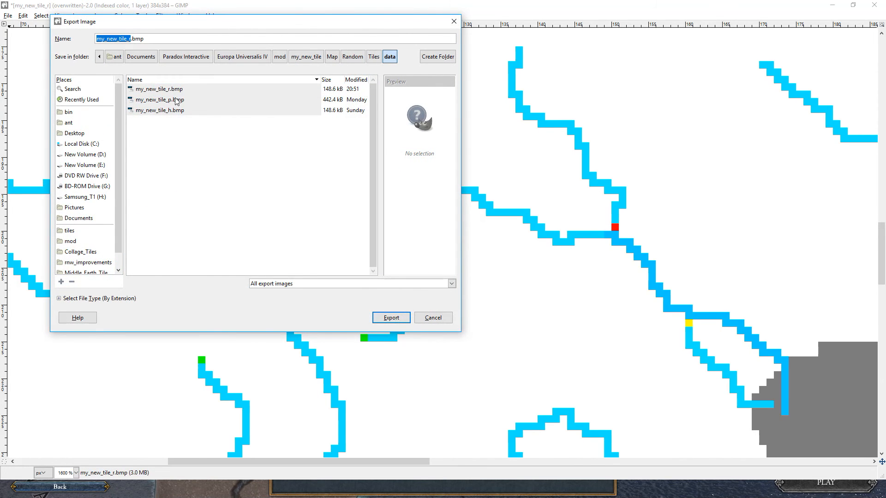
pyautogui.click(183, 90)
pyautogui.click(393, 319)
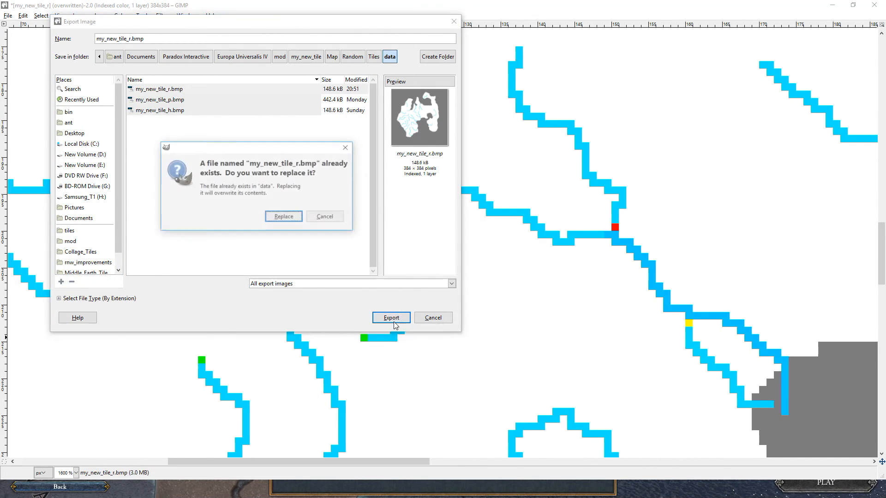
pyautogui.click(283, 217)
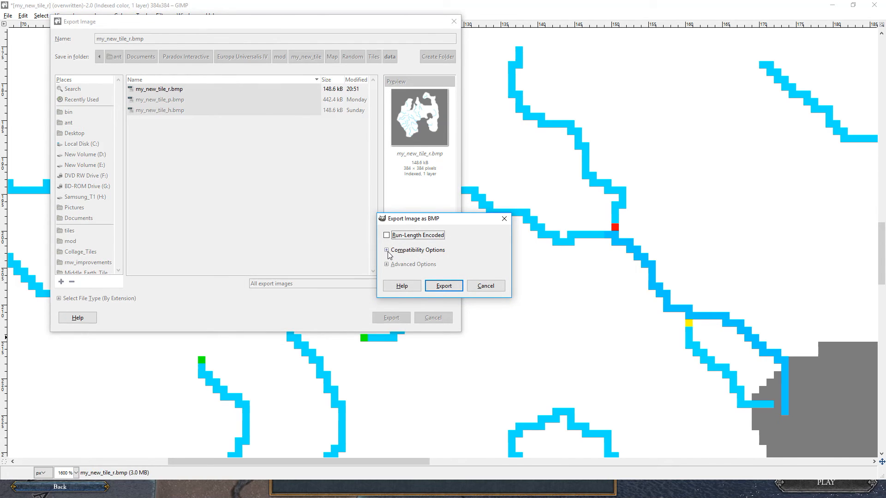
pyautogui.click(387, 250)
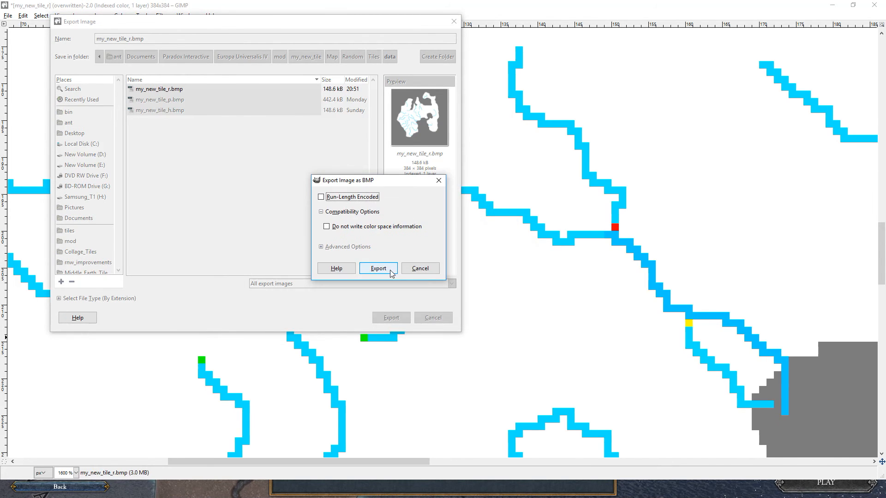
pyautogui.click(390, 271)
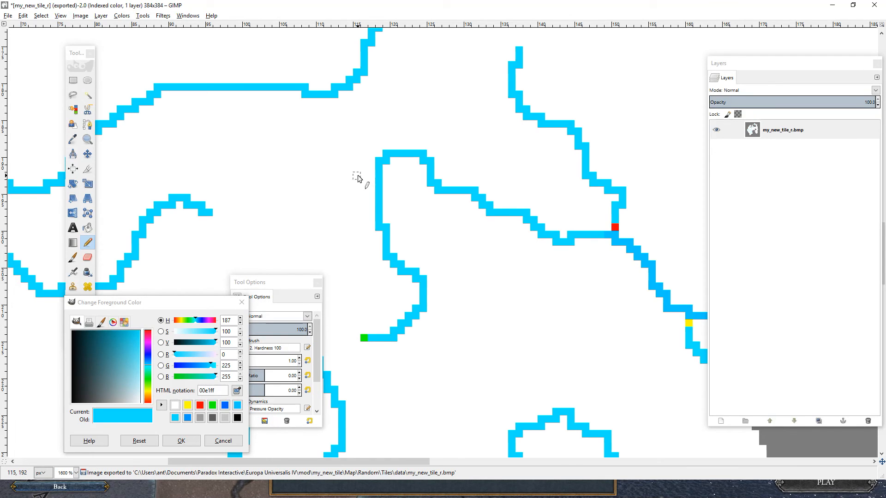
pyautogui.moveTo(423, 192)
pyautogui.mouseDown()
pyautogui.moveTo(421, 210)
pyautogui.moveTo(366, 233)
pyautogui.mouseUp()
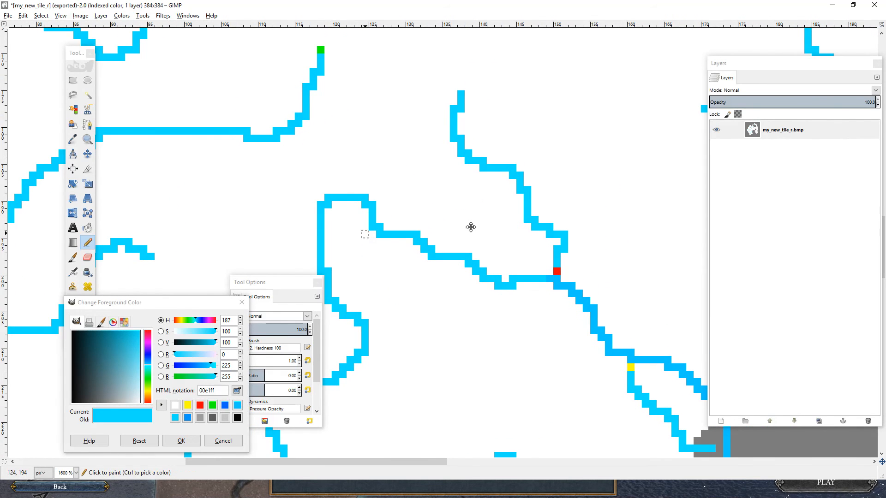
pyautogui.moveTo(470, 227); pyautogui.dragTo(471, 262)
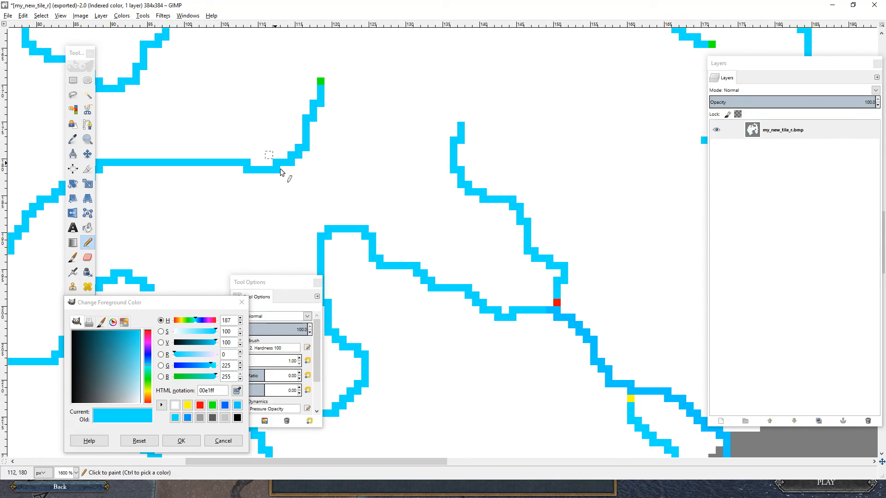
pyautogui.moveTo(287, 172); pyautogui.dragTo(303, 151)
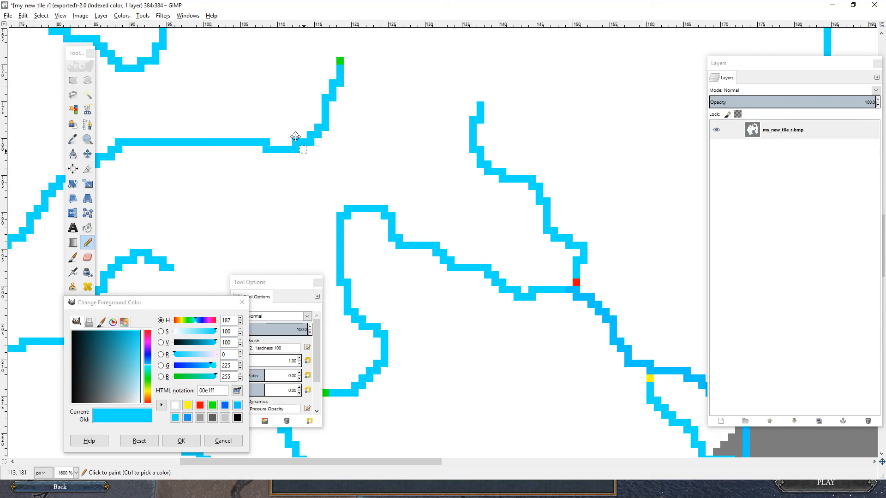
pyautogui.moveTo(323, 179); pyautogui.dragTo(366, 211)
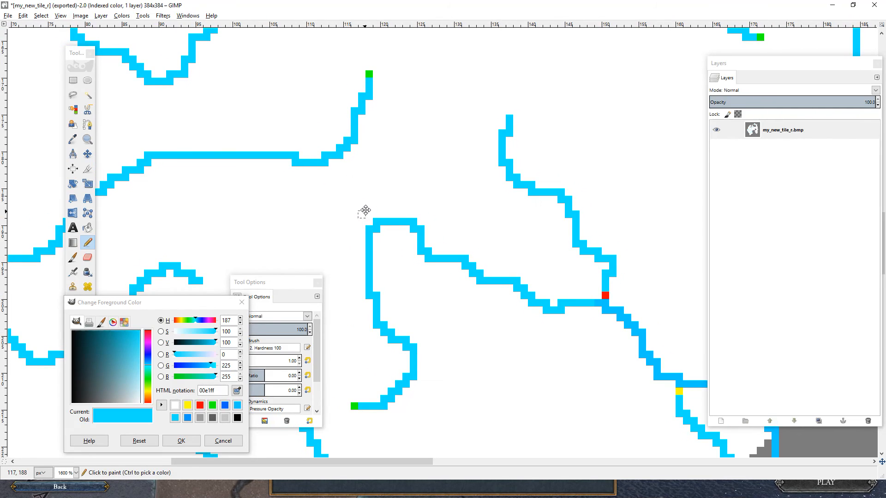
# Step: Switch to Europa Universalis IV and inspect the rivers and terrain of the custom island, especially around Ossipee
pyautogui.hotkey('alt', 'Tab')
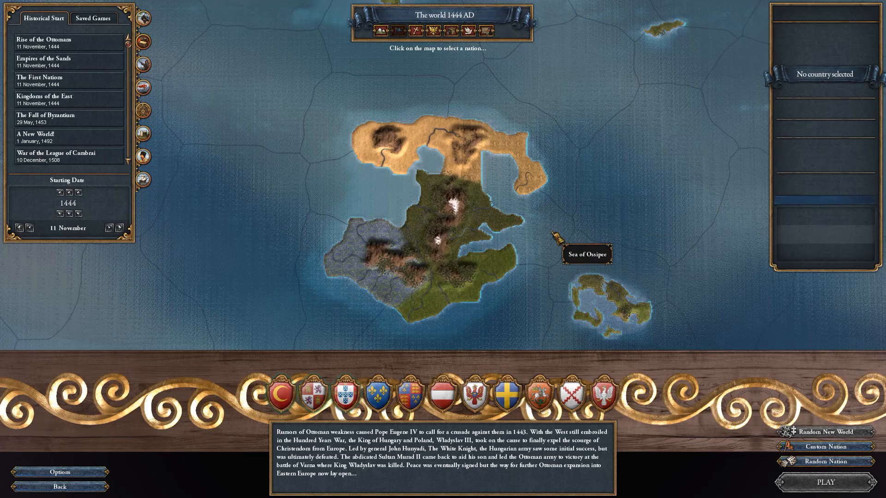
pyautogui.scroll(3, 401, 282)
pyautogui.scroll(-5, 400, 283)
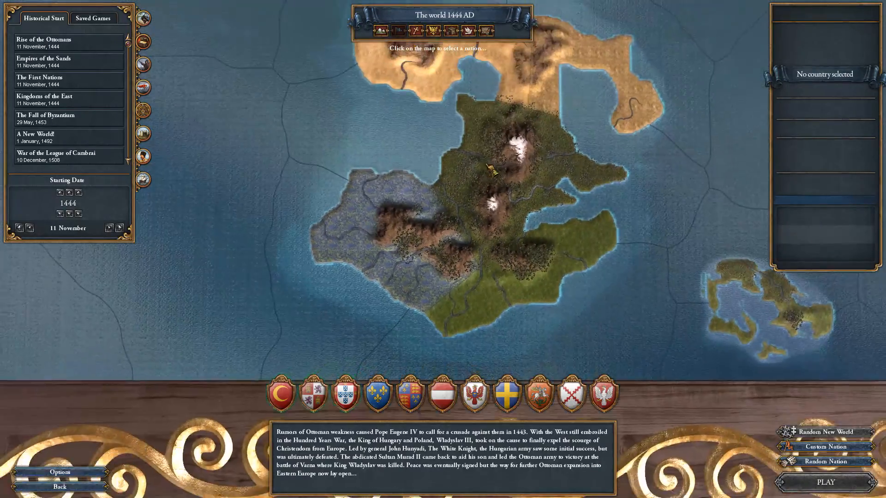
pyautogui.scroll(5, 463, 182)
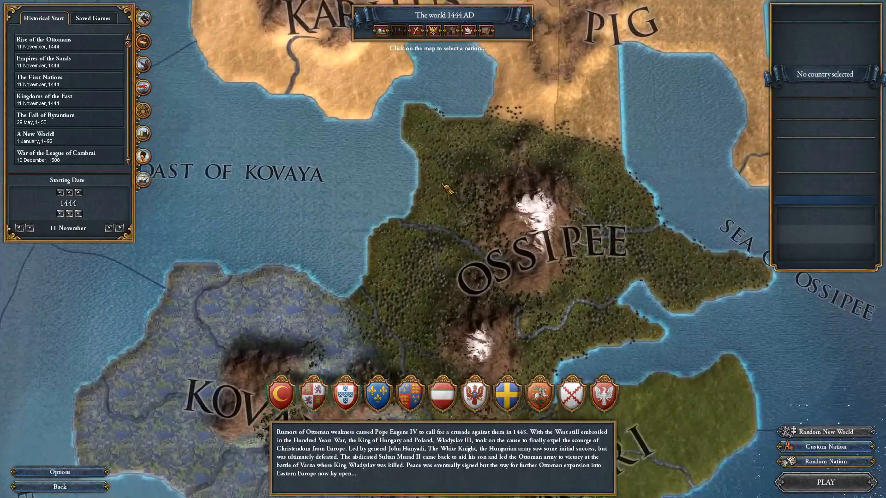
pyautogui.scroll(-5, 433, 235)
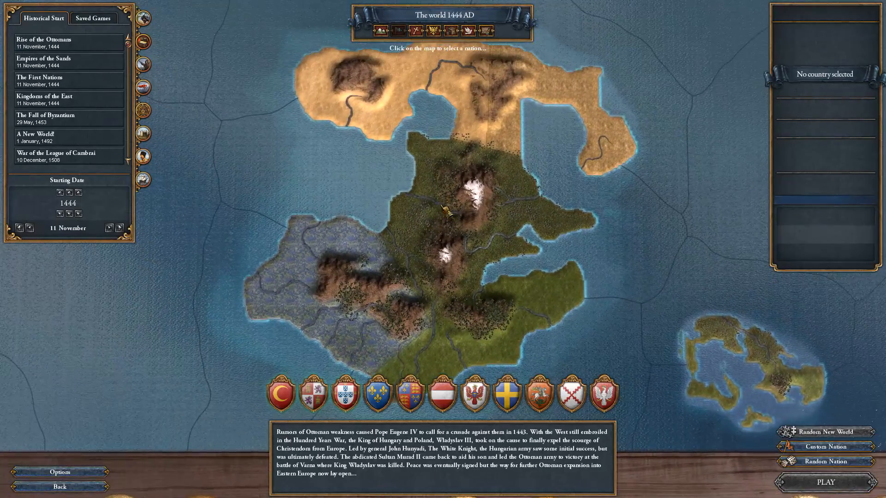
pyautogui.moveTo(441, 206); pyautogui.dragTo(466, 268)
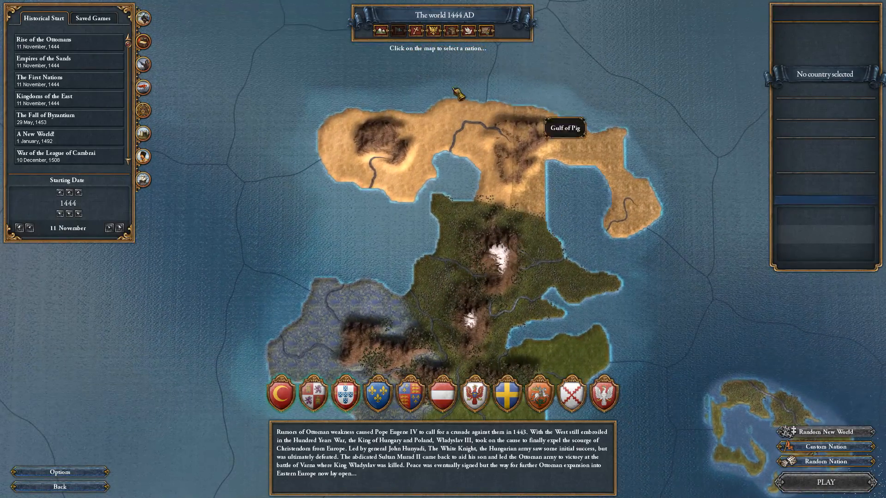
pyautogui.scroll(-5, 646, 276)
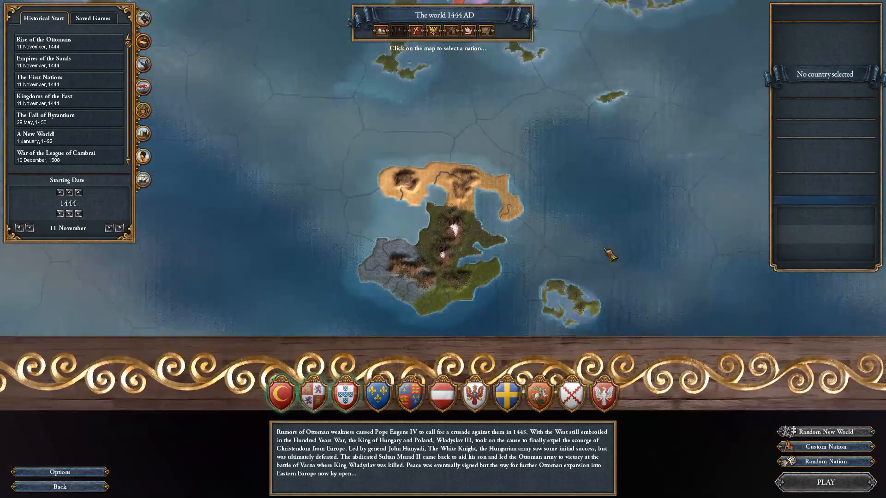
pyautogui.scroll(3, 520, 216)
pyautogui.scroll(2, 530, 254)
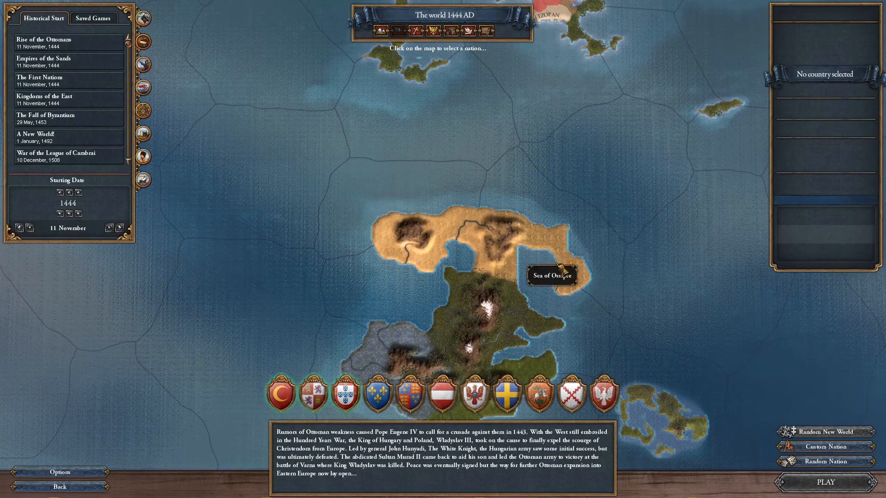
pyautogui.scroll(-2, 542, 264)
pyautogui.scroll(2, 374, 213)
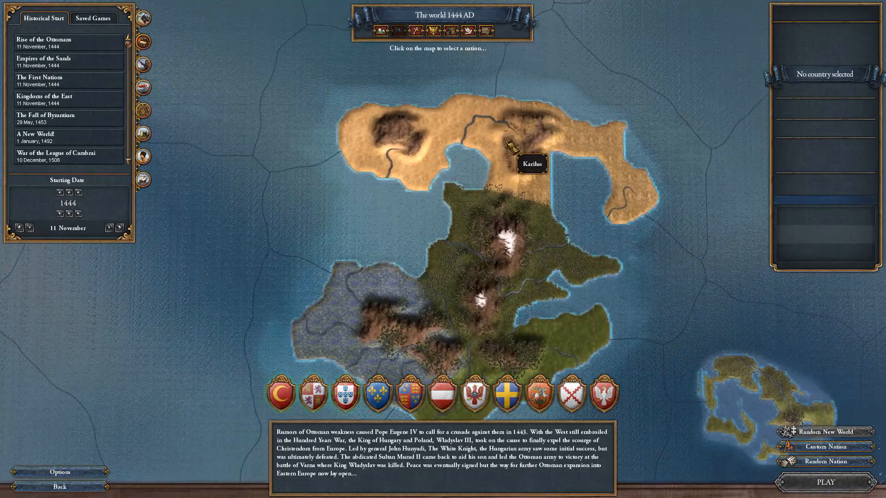
# Step: Examine the terrain and rivers of Karilus and Pig up close, followed by those of Kovaya
pyautogui.scroll(3, 509, 144)
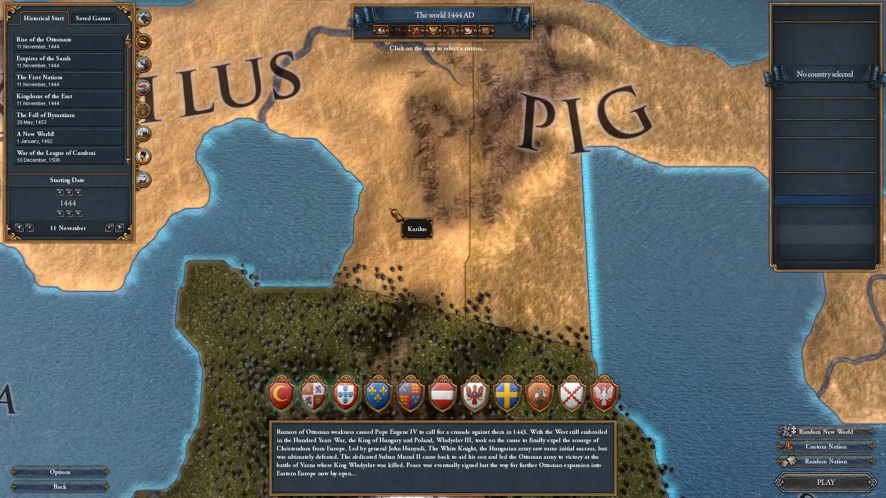
pyautogui.moveTo(392, 210); pyautogui.dragTo(478, 223)
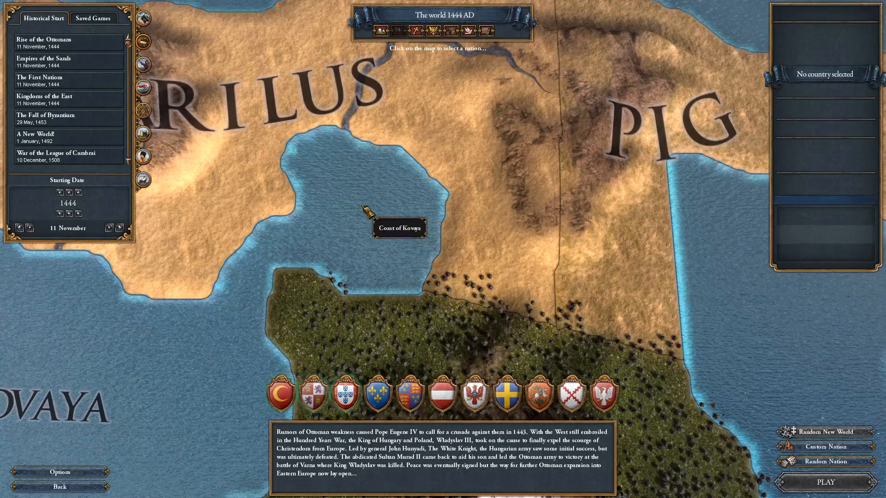
pyautogui.moveTo(519, 132); pyautogui.dragTo(554, 157)
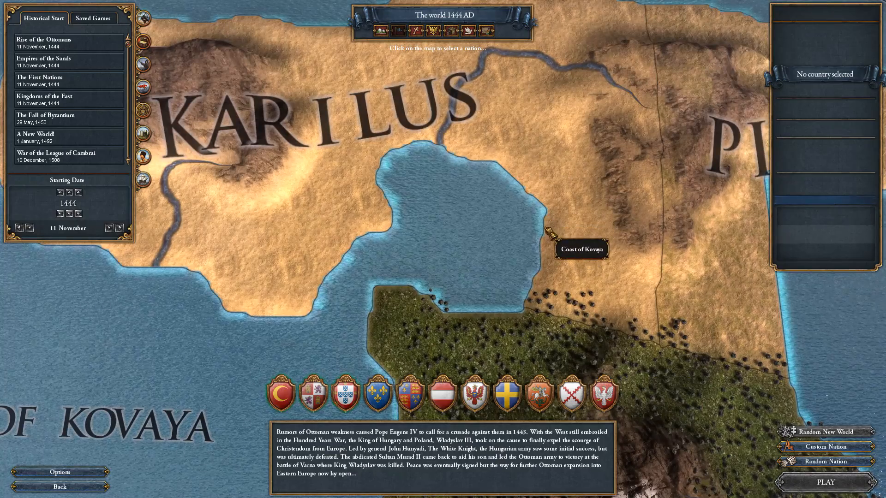
pyautogui.scroll(-8, 552, 215)
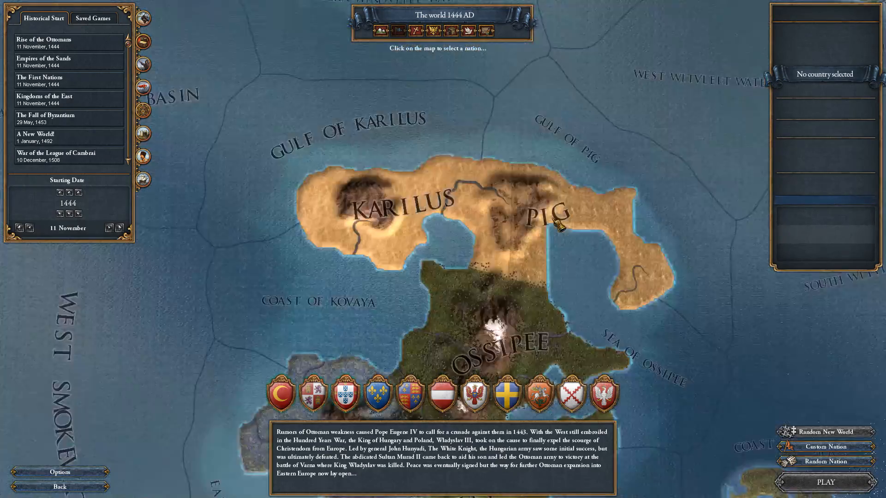
pyautogui.scroll(5, 456, 269)
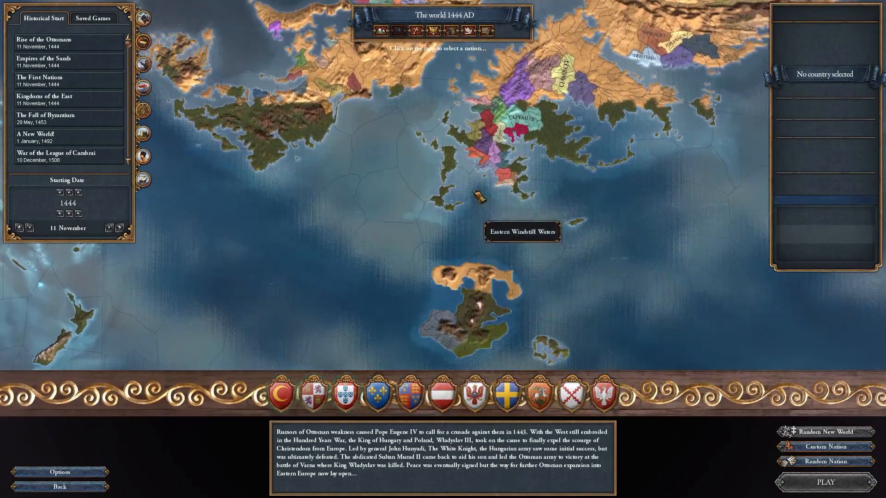
pyautogui.scroll(3, 453, 267)
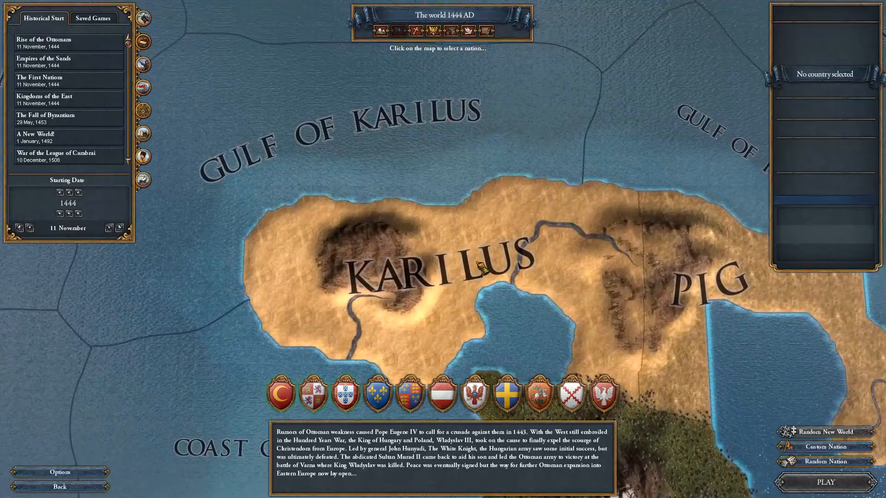
pyautogui.moveTo(540, 286)
pyautogui.mouseDown()
pyautogui.moveTo(530, 259)
pyautogui.moveTo(537, 147)
pyautogui.moveTo(517, 115)
pyautogui.mouseUp()
pyautogui.moveTo(488, 227); pyautogui.dragTo(512, 138)
pyautogui.scroll(5, 473, 225)
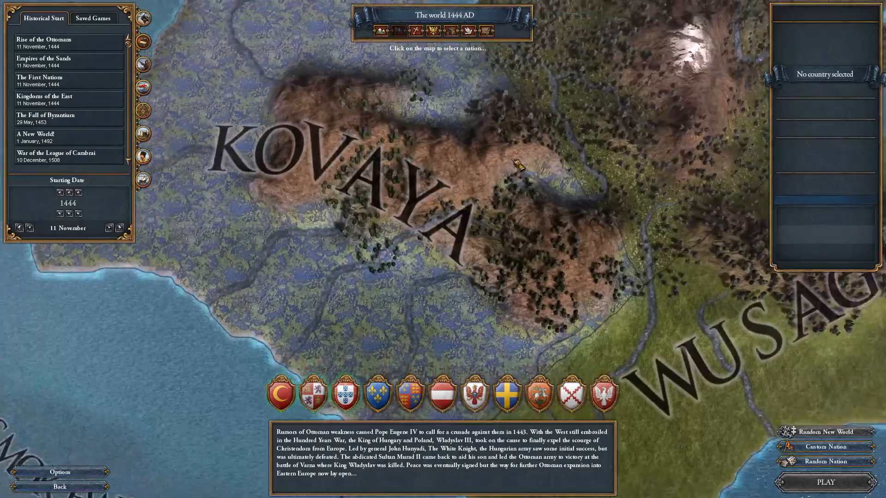
# Step: Inspect the winding river on the Kovaya–Ossipee border up close, along with the rivers near Ossipee's western coast
pyautogui.scroll(-3, 484, 247)
pyautogui.scroll(3, 475, 198)
pyautogui.scroll(-1, 459, 196)
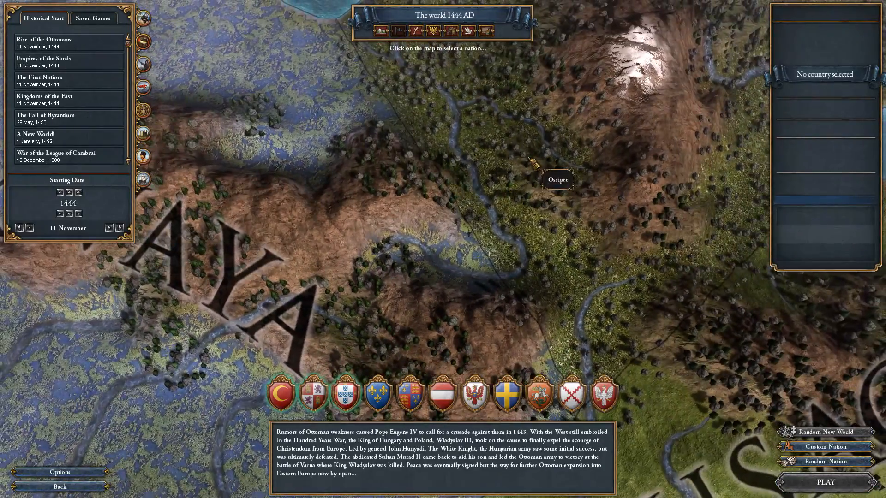
pyautogui.scroll(3, 466, 213)
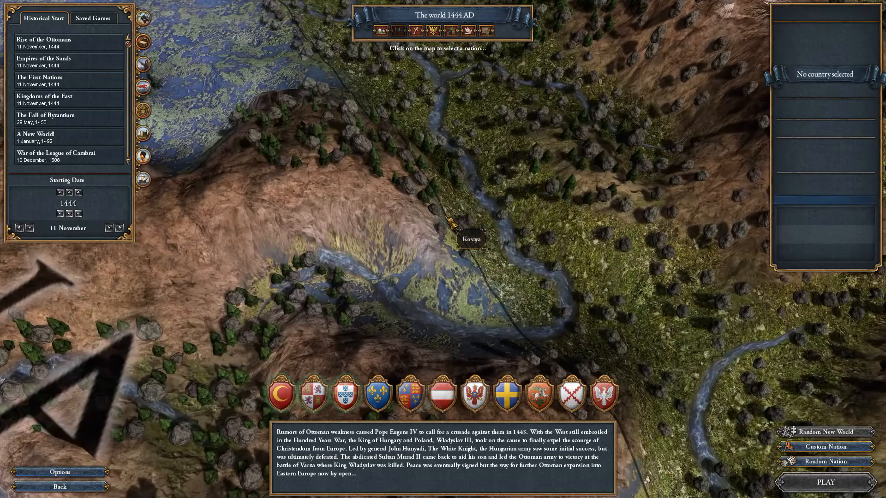
pyautogui.moveTo(447, 216); pyautogui.dragTo(490, 204)
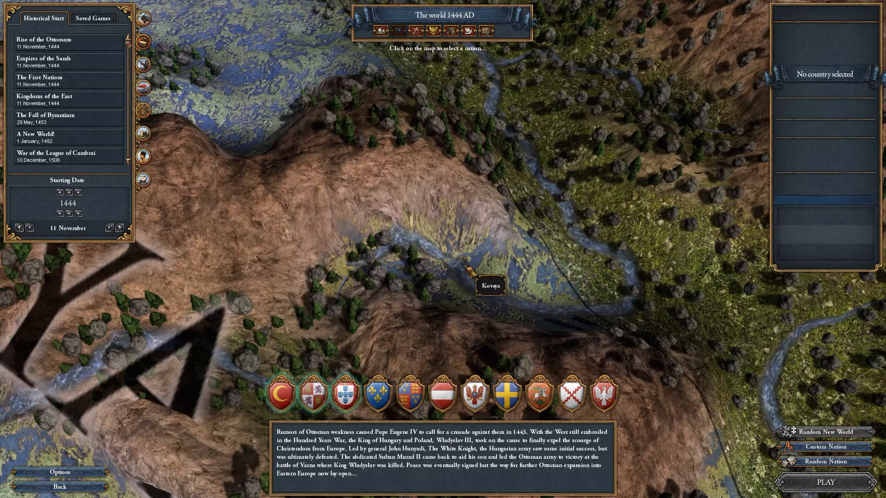
pyautogui.moveTo(392, 252); pyautogui.dragTo(398, 199)
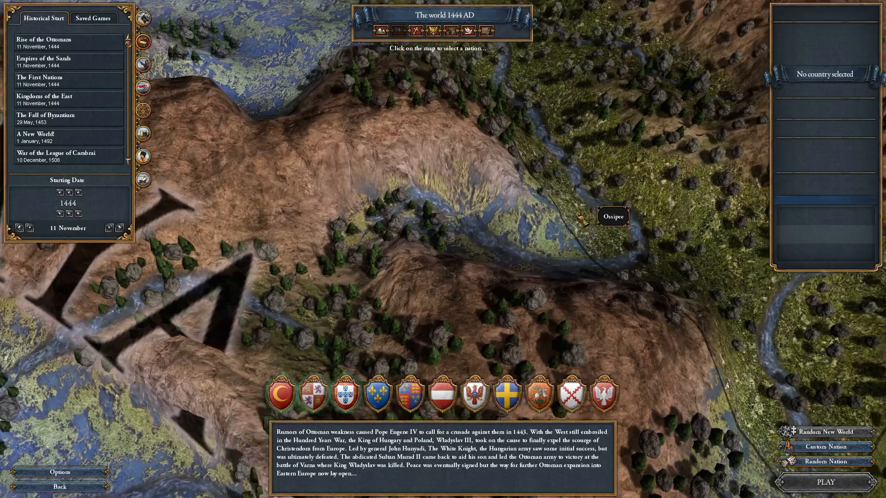
pyautogui.moveTo(611, 269); pyautogui.dragTo(497, 323)
pyautogui.moveTo(586, 254); pyautogui.dragTo(388, 248)
pyautogui.moveTo(330, 161); pyautogui.dragTo(536, 235)
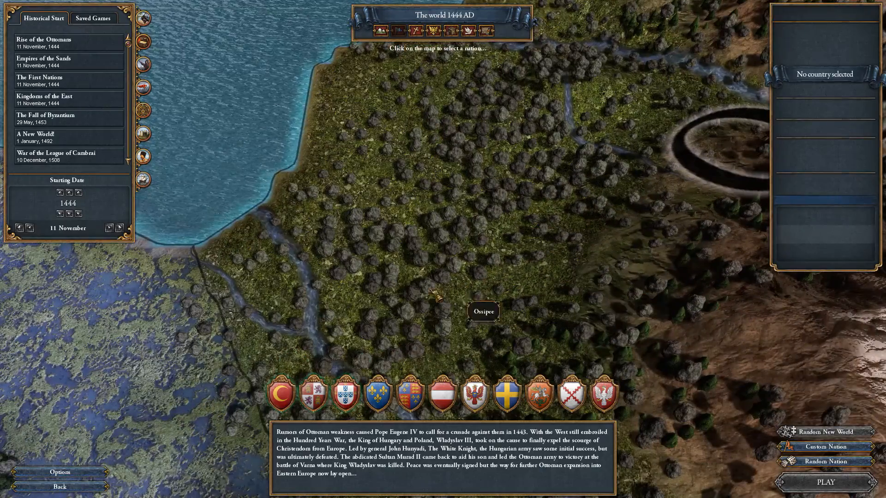
pyautogui.moveTo(404, 212); pyautogui.dragTo(396, 233)
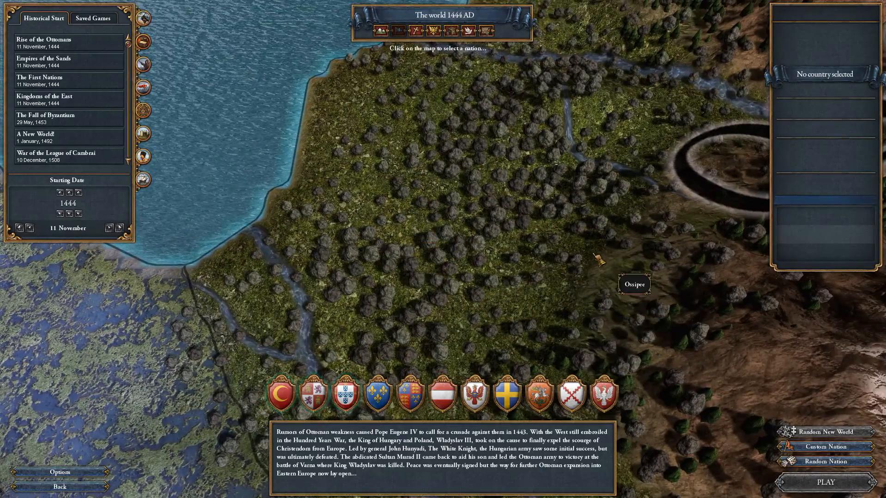
pyautogui.moveTo(609, 256); pyautogui.dragTo(601, 325)
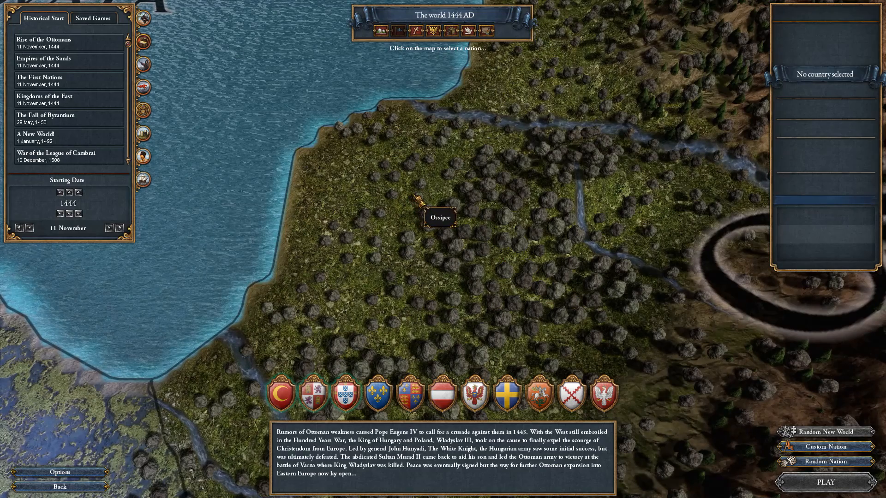
# Step: Switch to the my_new_tile_r image in GIMP and pencil a green 00ff00 source pixel at the unmarked river's upstream end, at 135, 244
pyautogui.press('super+Tab')
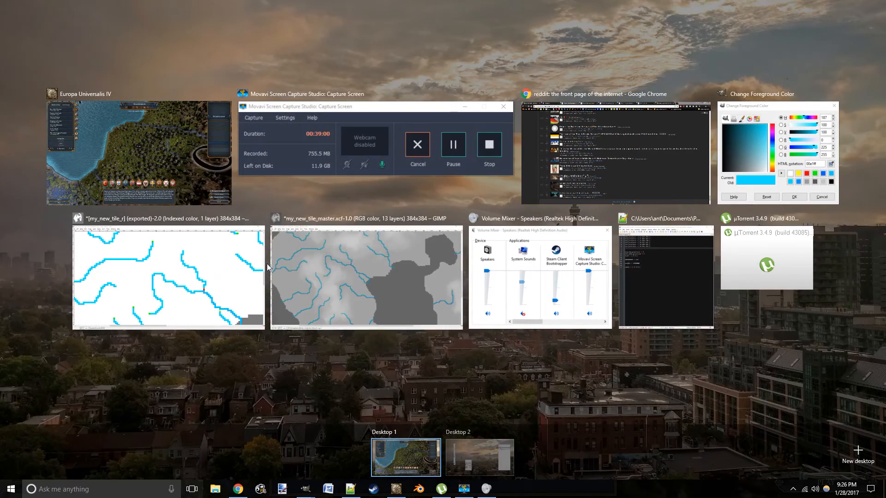
pyautogui.click(181, 281)
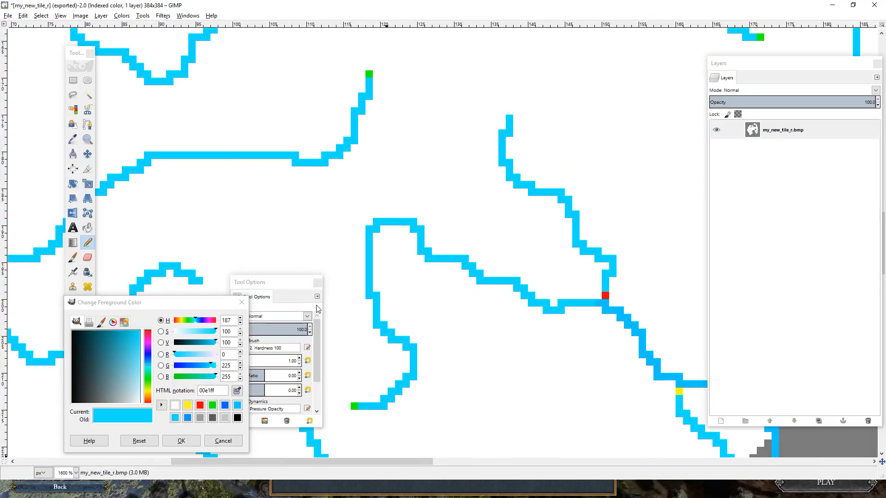
pyautogui.scroll(-10, 448, 257)
pyautogui.hscroll(2, 500, 234)
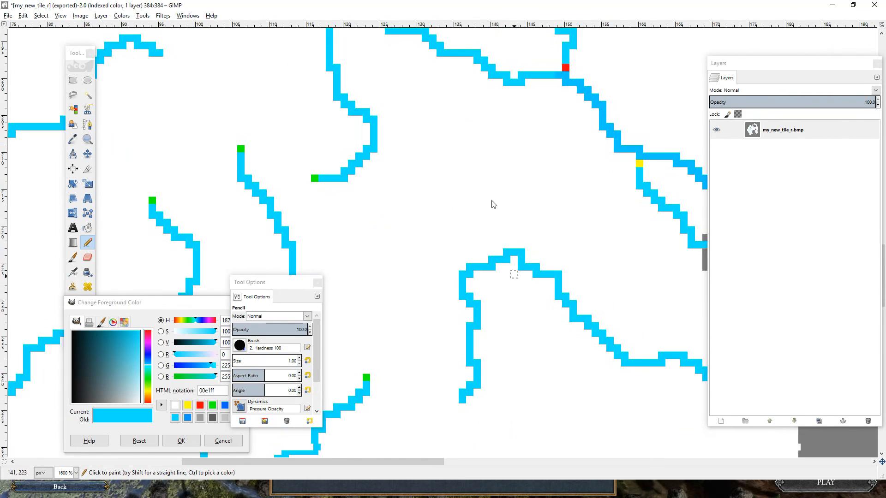
pyautogui.hscroll(3, 531, 229)
pyautogui.scroll(2, 532, 230)
pyautogui.hscroll(-3, 502, 295)
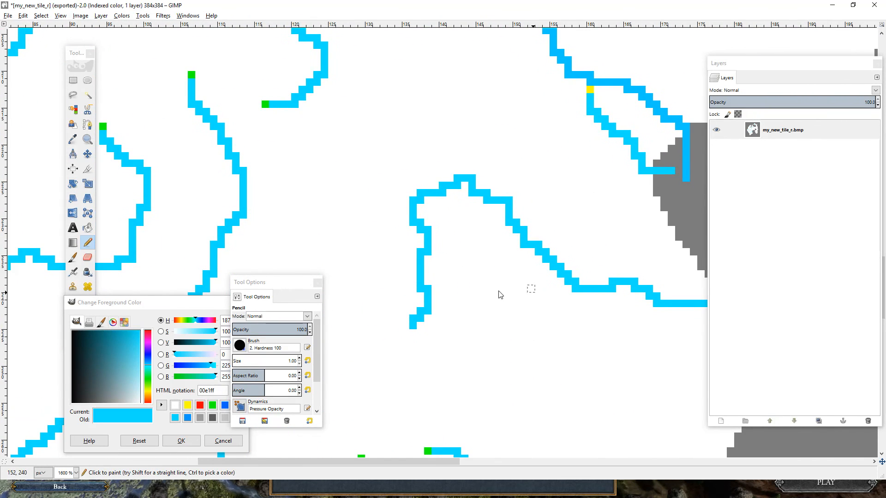
pyautogui.click(212, 405)
pyautogui.click(405, 326)
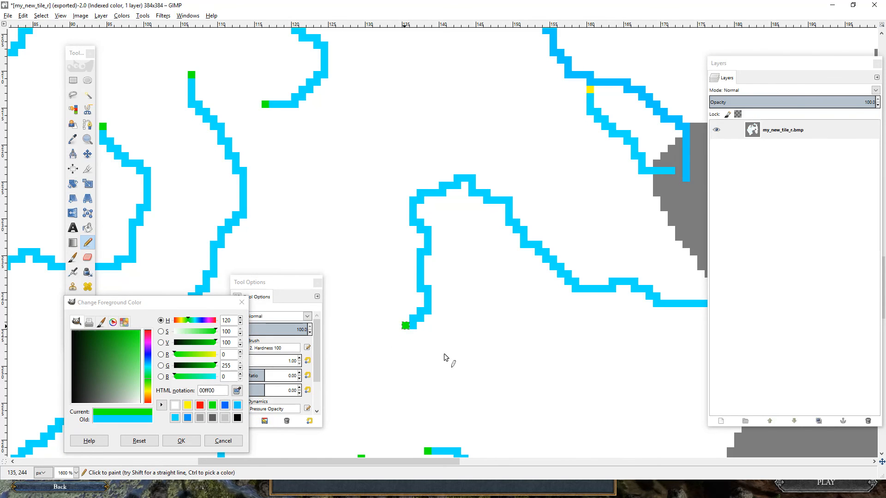
pyautogui.hscroll(2, 445, 356)
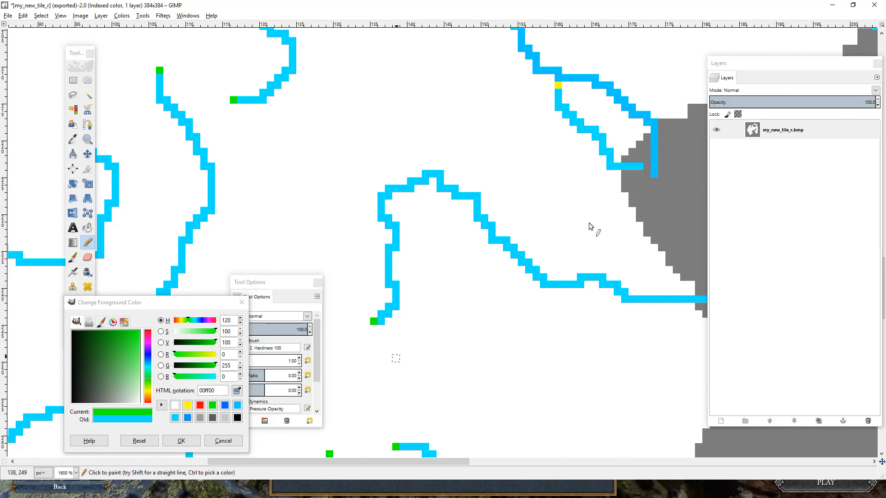
pyautogui.hscroll(4, 589, 227)
pyautogui.scroll(1, 589, 228)
# Step: Switch back to Europa Universalis IV and examine the rivers and mountains across Wusagiri, Ossipee and the Kovaya border
pyautogui.hotkey('alt', 'Tab')
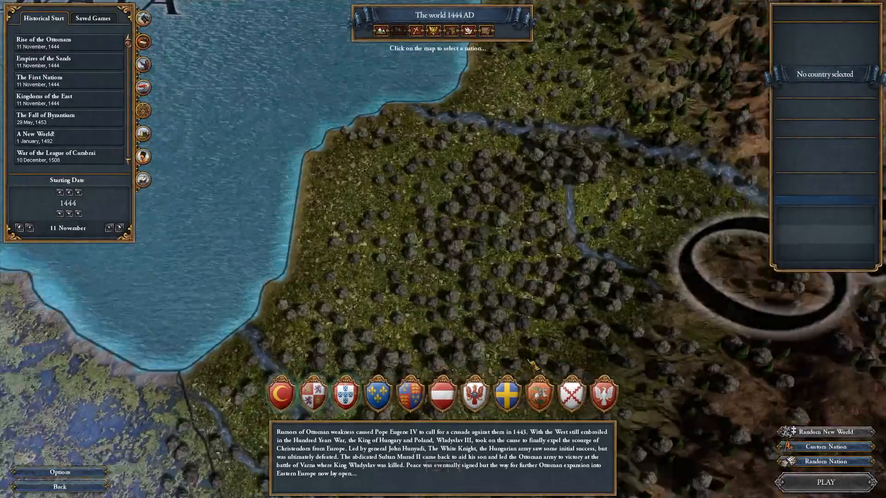
pyautogui.scroll(-5, 536, 367)
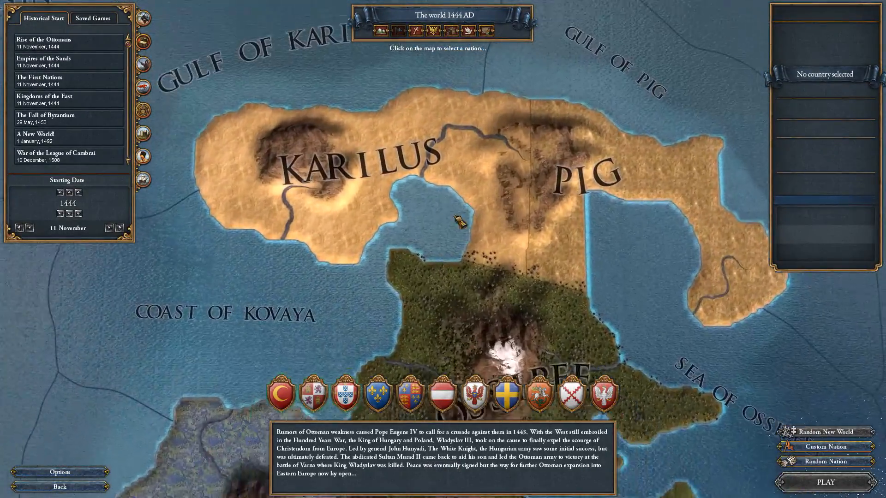
pyautogui.moveTo(459, 222); pyautogui.dragTo(422, 30)
pyautogui.scroll(4, 435, 208)
pyautogui.scroll(-2, 478, 85)
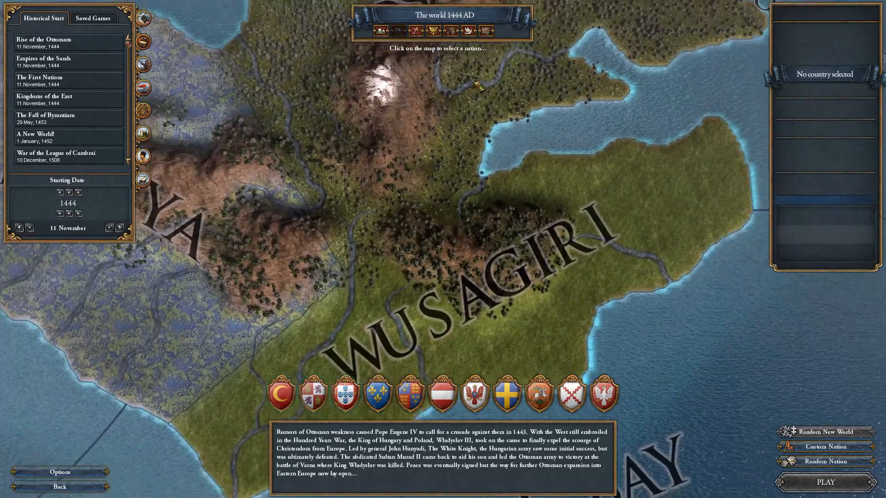
pyautogui.moveTo(292, 213); pyautogui.dragTo(515, 243)
pyautogui.moveTo(411, 187); pyautogui.dragTo(511, 229)
pyautogui.moveTo(641, 178); pyautogui.dragTo(436, 293)
pyautogui.moveTo(557, 164); pyautogui.dragTo(507, 350)
pyautogui.moveTo(457, 145); pyautogui.dragTo(531, 268)
pyautogui.moveTo(373, 147); pyautogui.dragTo(208, 168)
pyautogui.moveTo(494, 231); pyautogui.dragTo(546, 107)
pyautogui.moveTo(540, 235); pyautogui.dragTo(591, 140)
# Step: Review the whole island's terrain from afar, with a closer look at Ossipee's southern snow-capped mountain
pyautogui.scroll(-3, 573, 189)
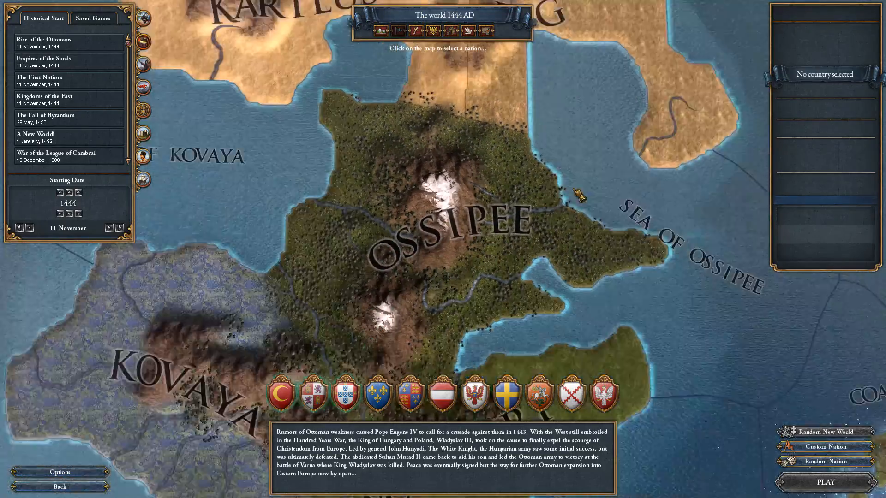
pyautogui.scroll(-3, 579, 196)
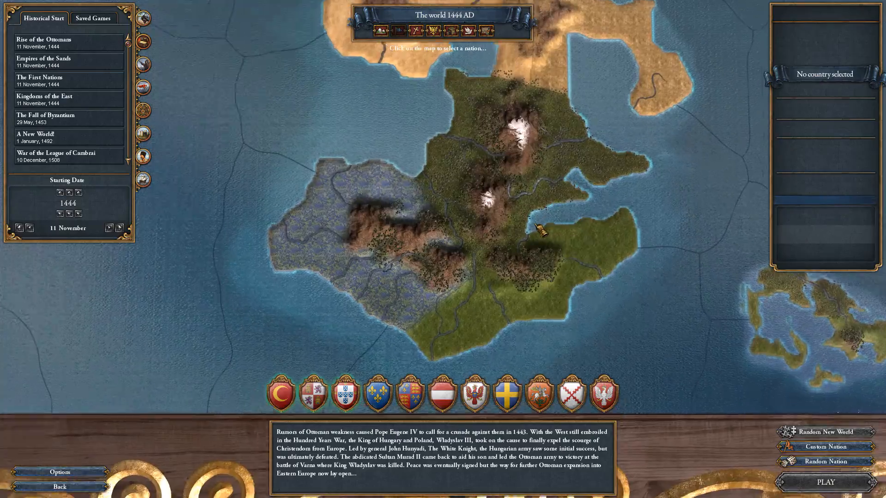
pyautogui.scroll(4, 511, 213)
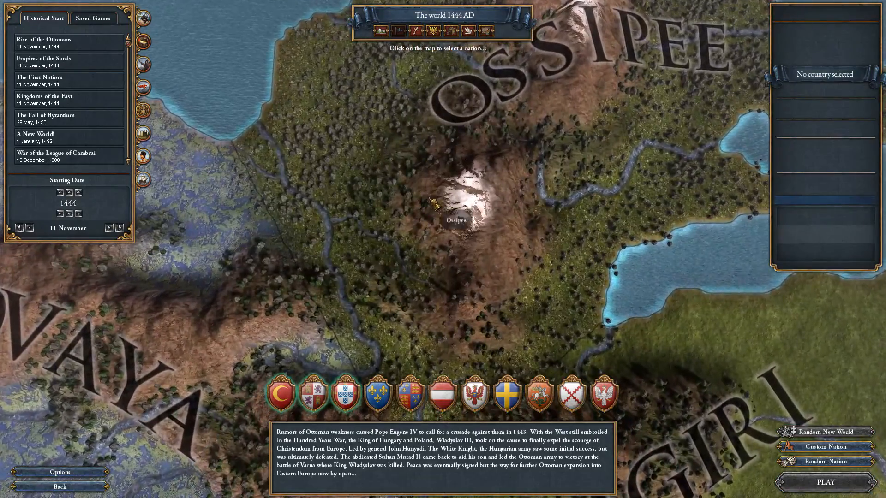
pyautogui.scroll(-4, 434, 203)
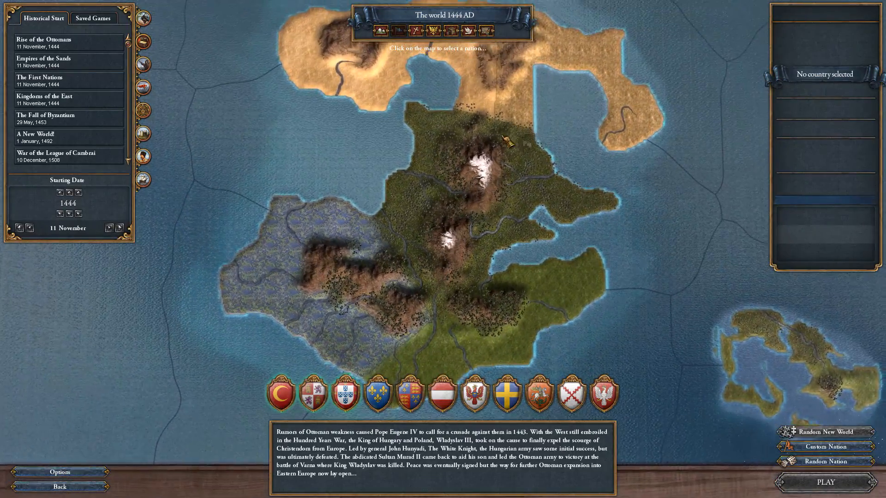